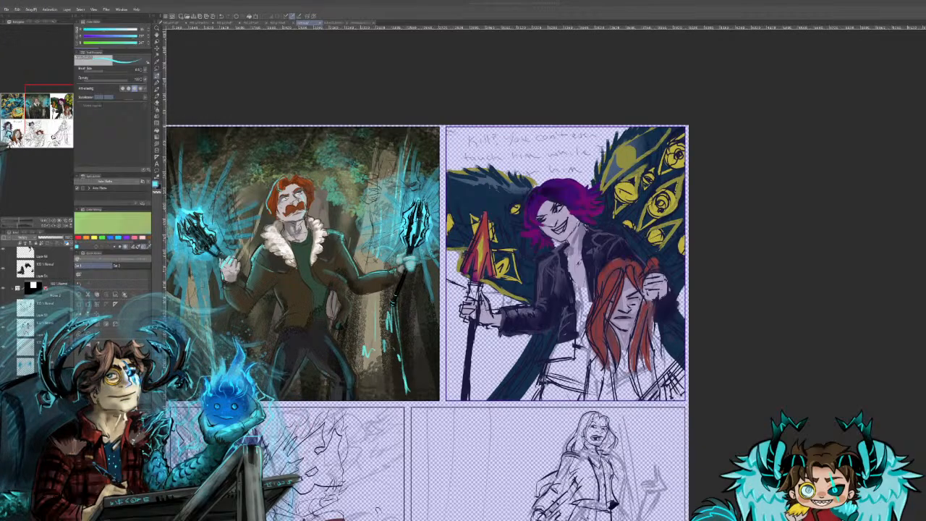
Step: Sample the yellow of the wing markings in the panel with the purple-haired winged figure as the brush colour
mouse_move(434, 290)
mouse_down()
mouse_move(593, 254)
mouse_move(622, 209)
mouse_move(666, 90)
mouse_move(668, 114)
mouse_up()
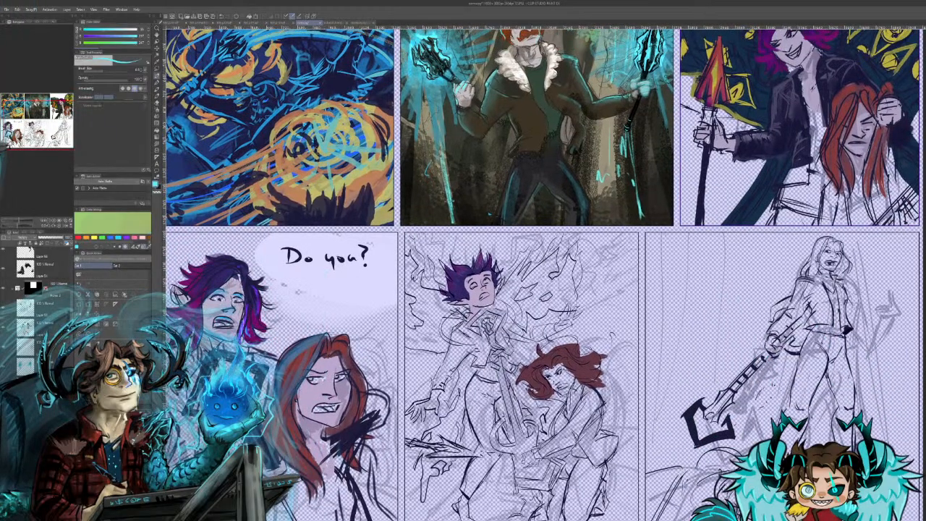
drag(668, 114, 616, 219)
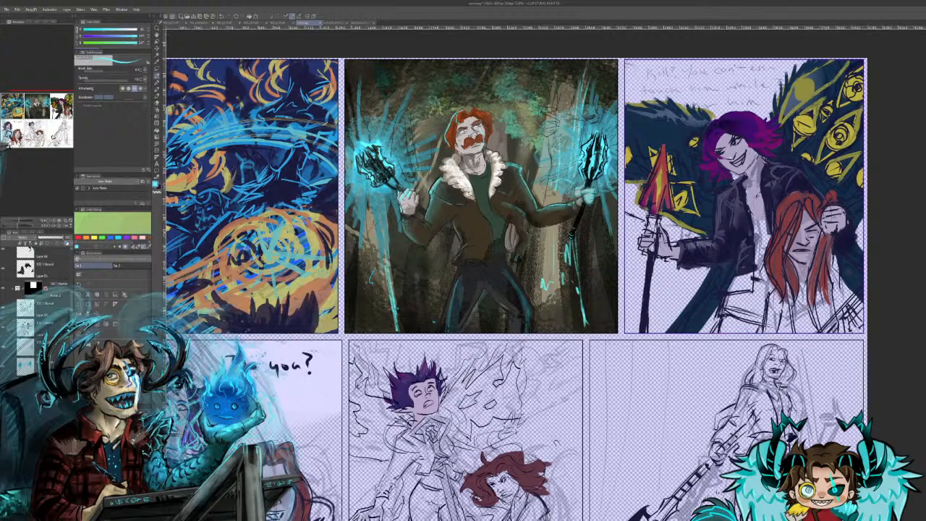
drag(471, 290, 356, 368)
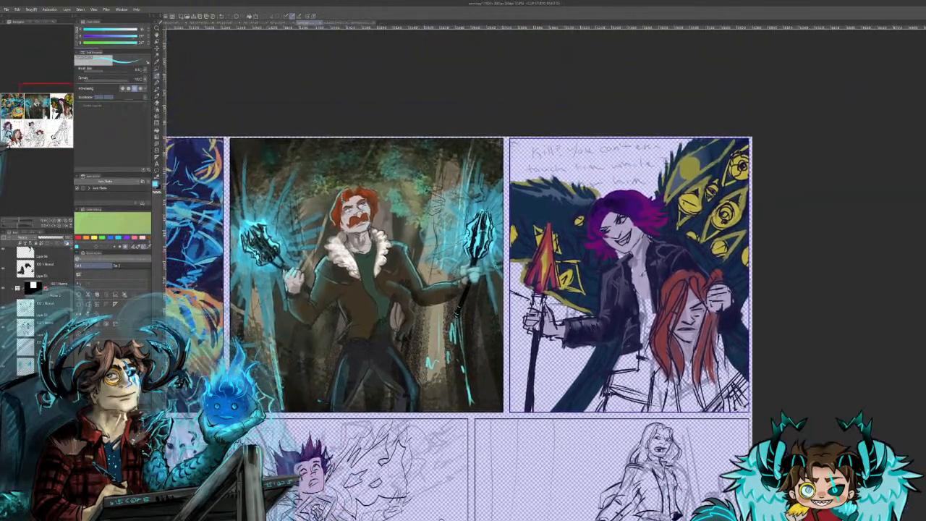
scroll(286, 256, up, 1)
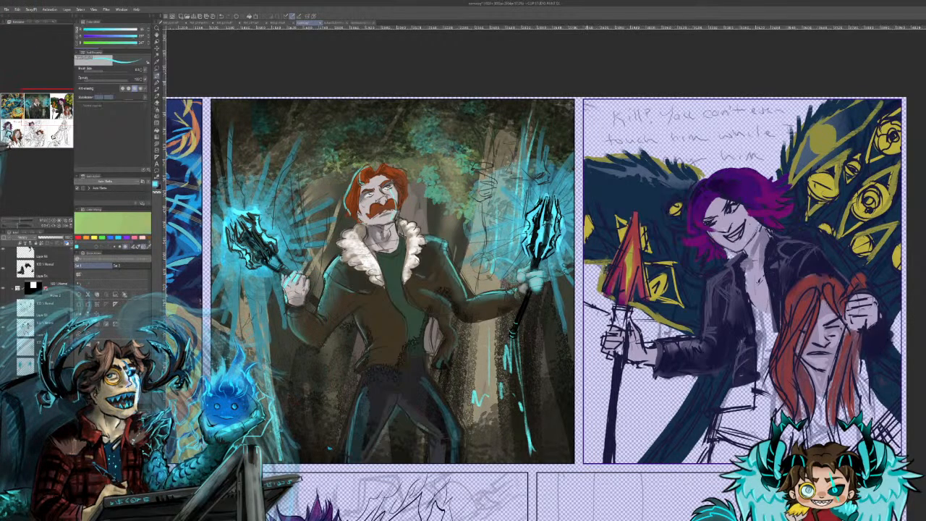
alt+click(672, 302)
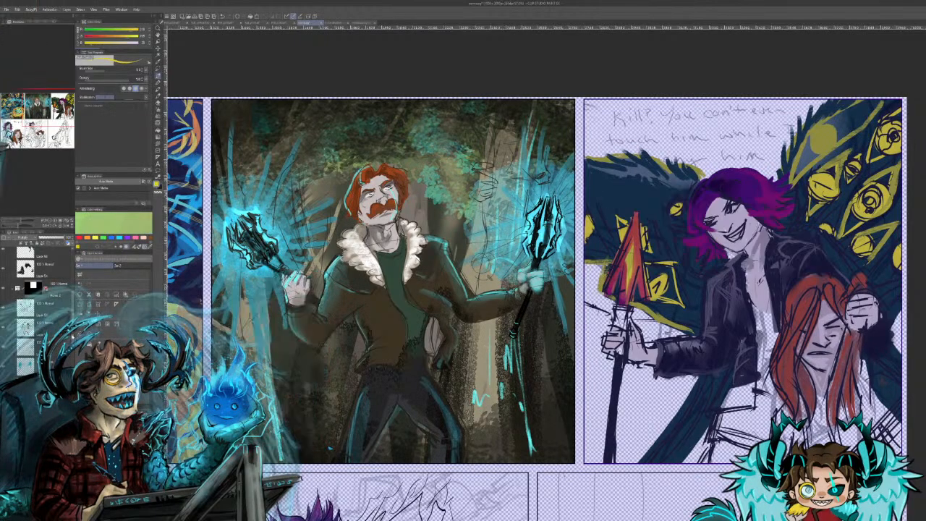
Step: Activate a layer in the winged figure's frame folder and outline a yellow eye on the wing behind the spear tip
drag(72, 335, 72, 356)
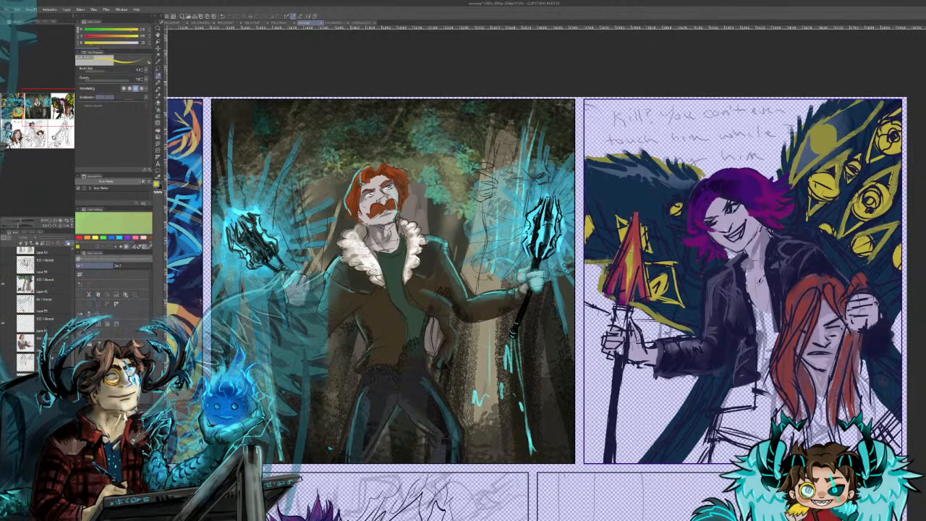
drag(72, 356, 33, 343)
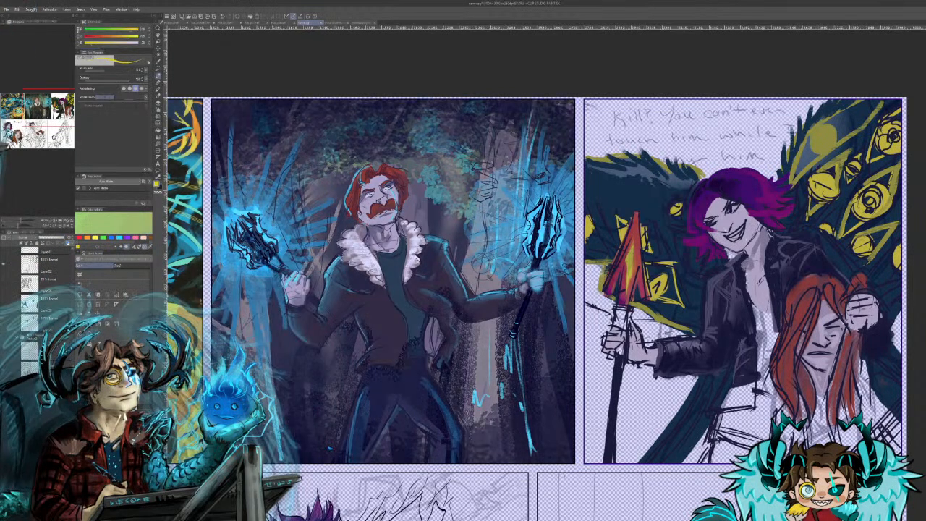
drag(73, 343, 73, 358)
scroll(36, 312, down, 8)
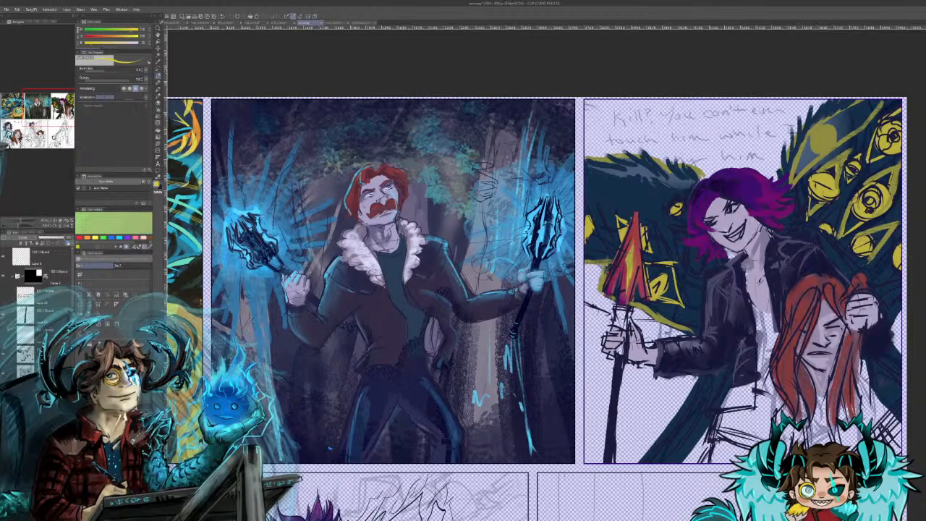
click(37, 427)
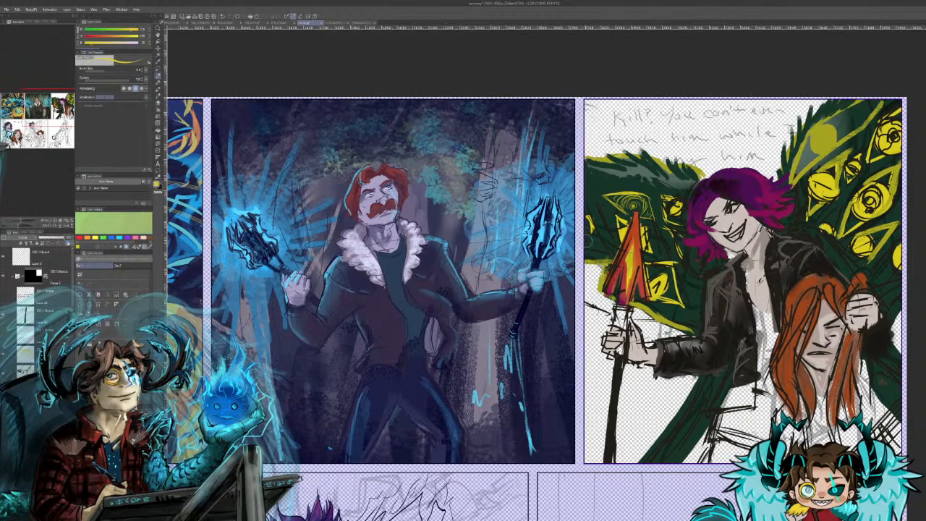
mouse_move(622, 226)
mouse_down()
mouse_move(646, 236)
mouse_move(652, 298)
mouse_up()
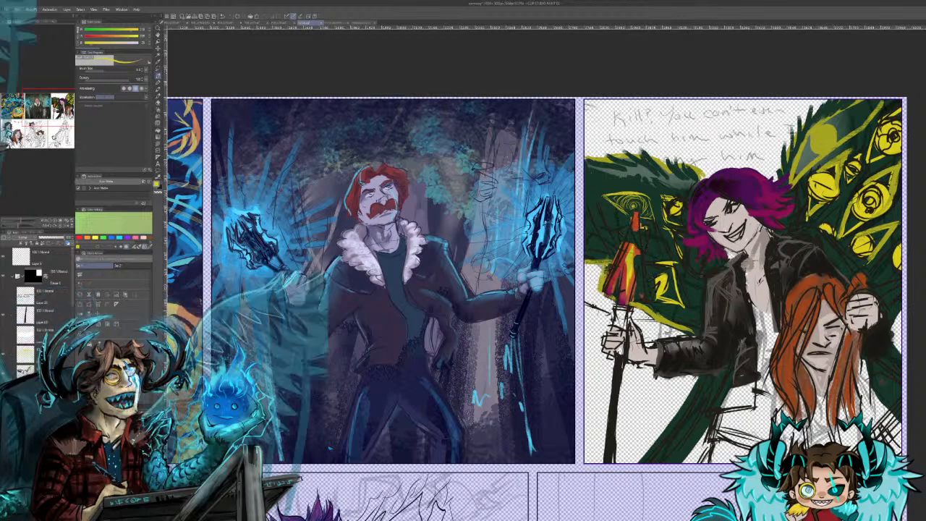
key(ctrl+z)
key(ctrl+z)
key(ctrl+z)
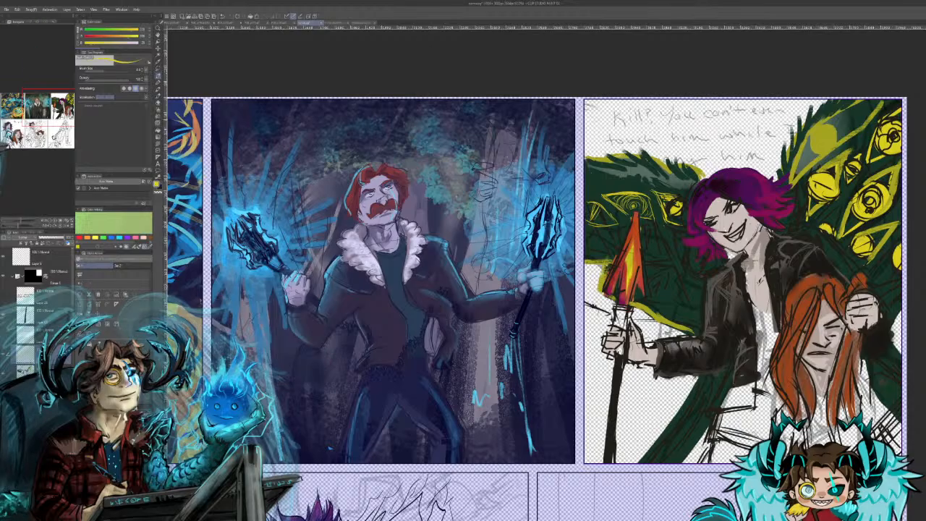
Step: Compare the winged character's full-body reference sheet with the comic page
click(364, 23)
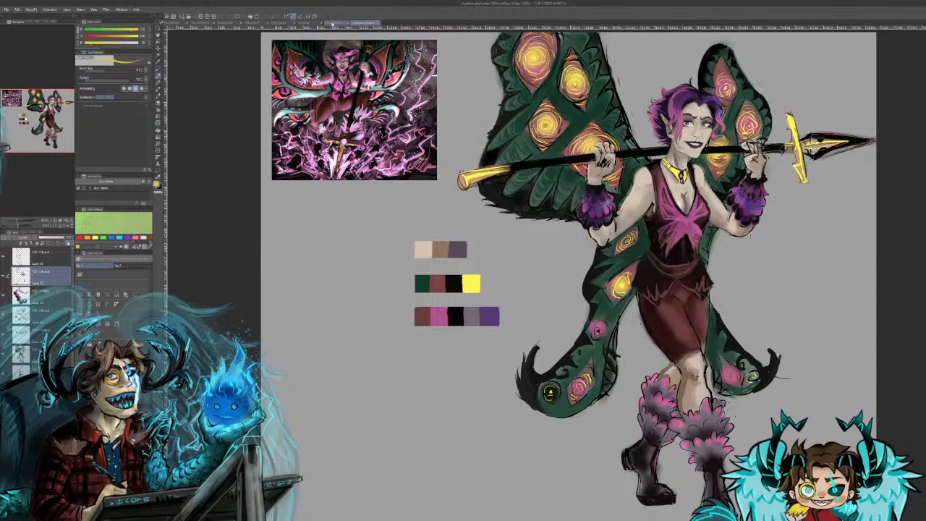
click(337, 24)
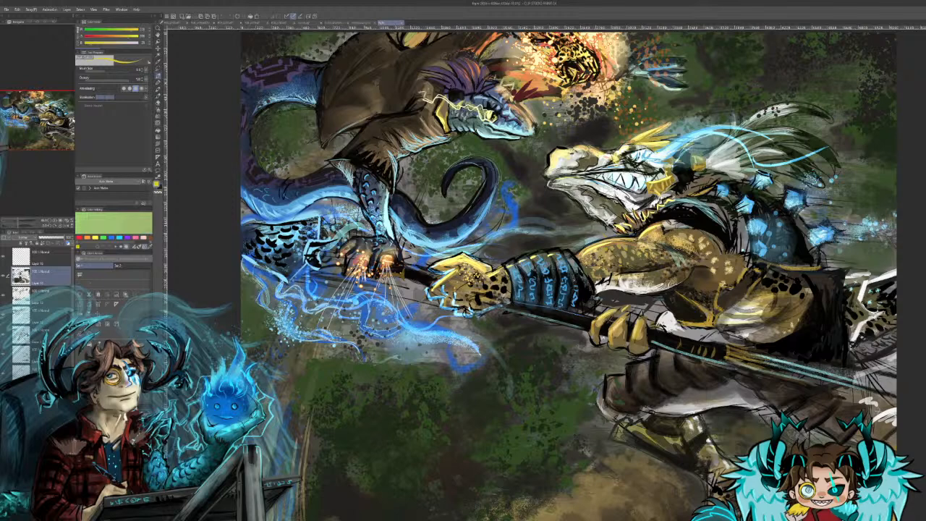
click(360, 24)
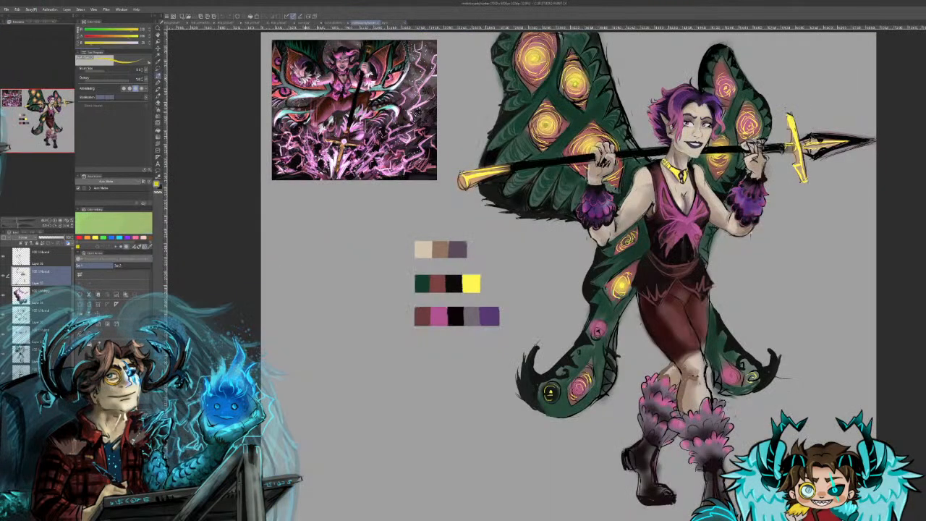
click(305, 24)
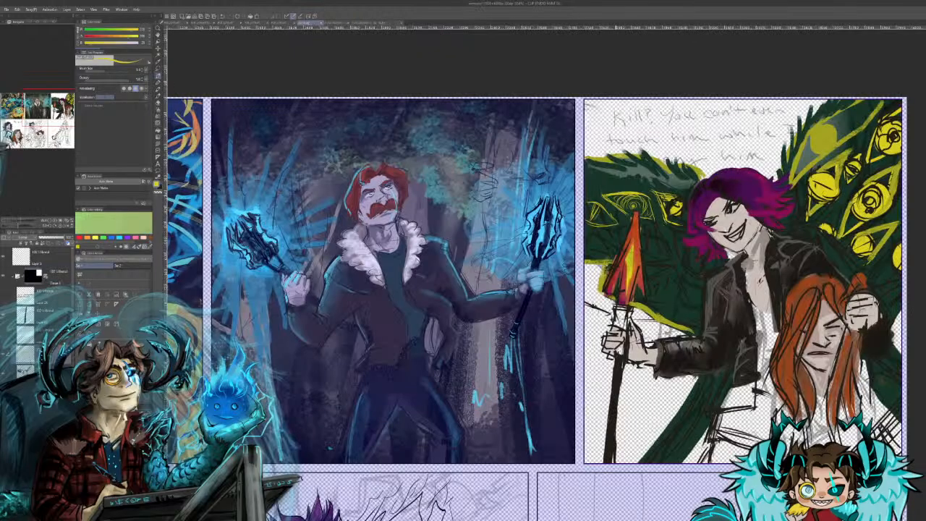
Step: Sample the dark red of the outfit from the winged character's reference sheet and return to the comic page
click(364, 24)
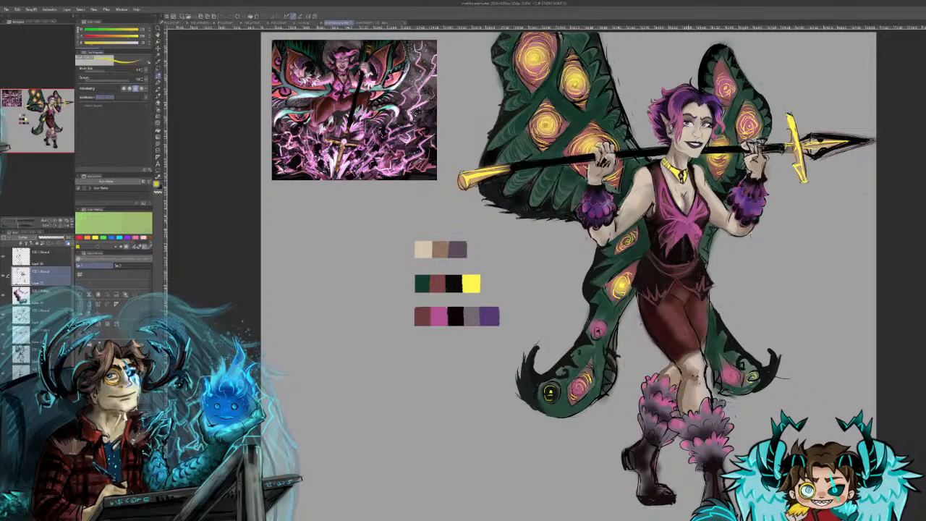
alt+click(666, 212)
drag(657, 168, 661, 191)
alt+click(670, 210)
alt+click(672, 208)
key(ctrl+z)
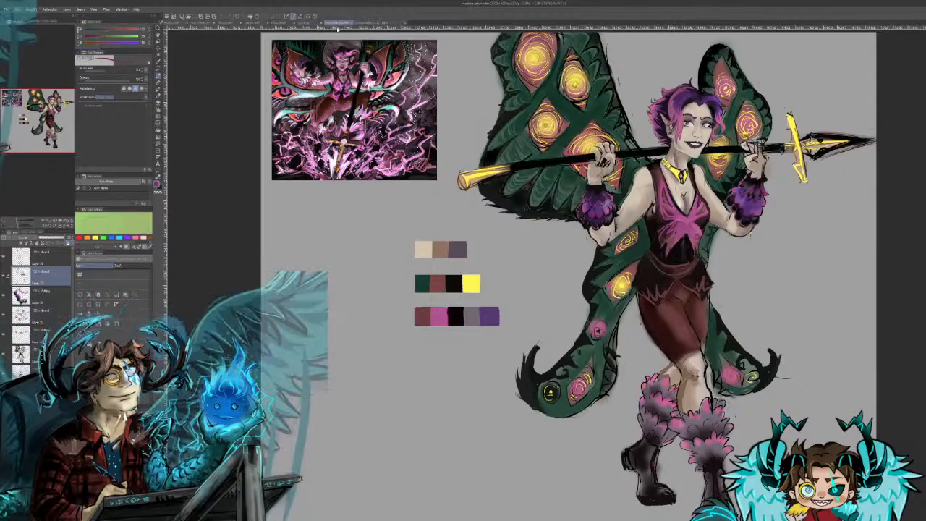
click(304, 23)
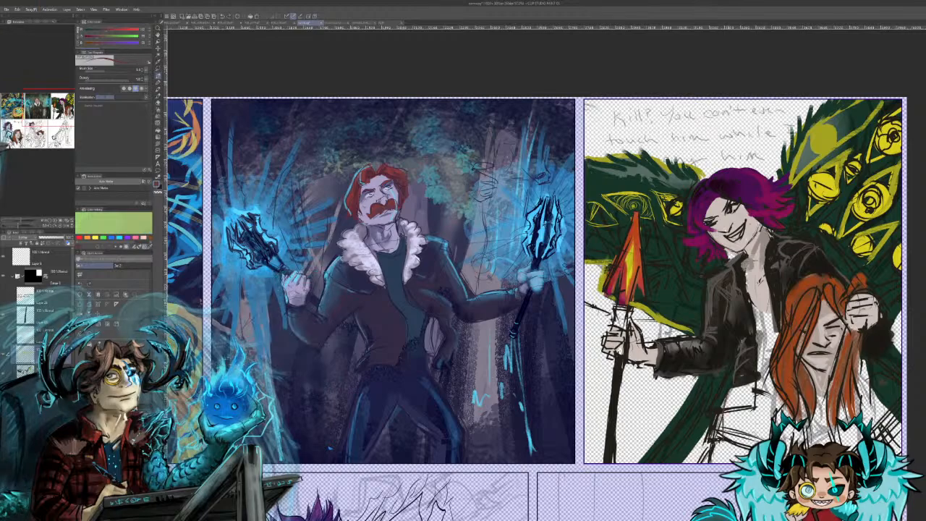
Step: Enlarge the brush and block in the winged figure's trouser leg below the jacket with the sampled dark red
key(ctrl+z)
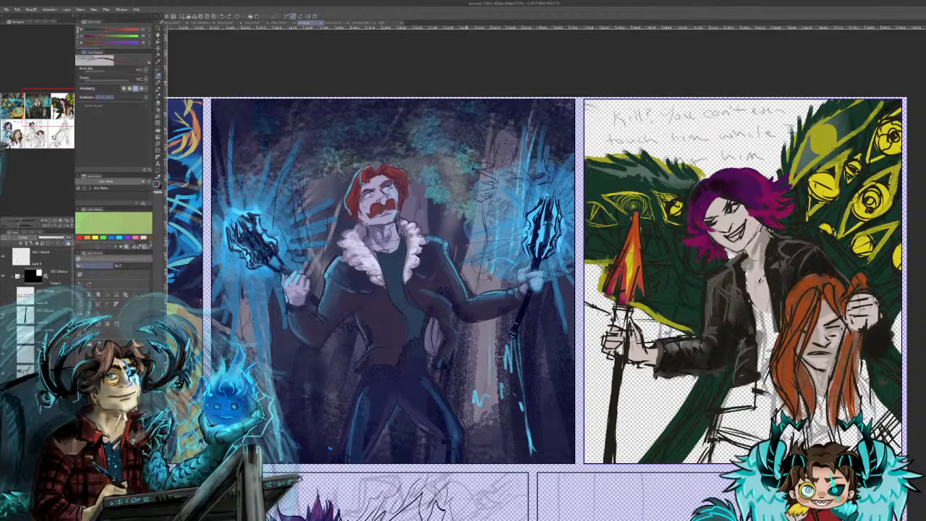
click(112, 70)
mouse_move(741, 391)
mouse_down()
mouse_move(733, 448)
mouse_move(729, 412)
mouse_move(717, 462)
mouse_up()
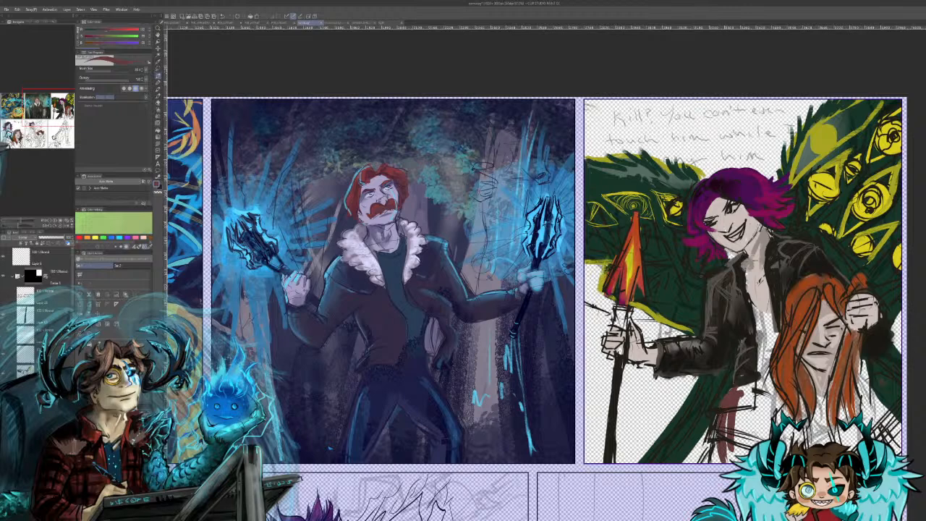
drag(738, 386, 727, 460)
mouse_move(742, 388)
mouse_down()
mouse_move(758, 379)
mouse_move(738, 393)
mouse_move(731, 461)
mouse_move(749, 391)
mouse_move(734, 456)
mouse_move(741, 443)
mouse_up()
mouse_move(766, 378)
mouse_down()
mouse_move(747, 455)
mouse_move(761, 441)
mouse_up()
key(ctrl+z)
key(ctrl+z)
key(ctrl+z)
key(ctrl+z)
mouse_move(767, 376)
mouse_down()
mouse_move(751, 446)
mouse_move(767, 432)
mouse_up()
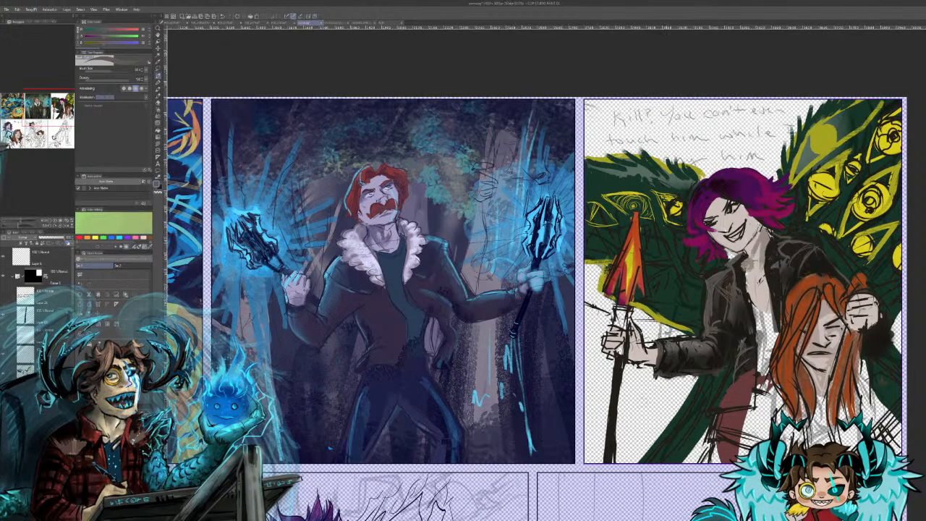
Step: Sample the wing yellow and add more eye outlines and a feather edge to the wing behind the spear
alt+click(630, 192)
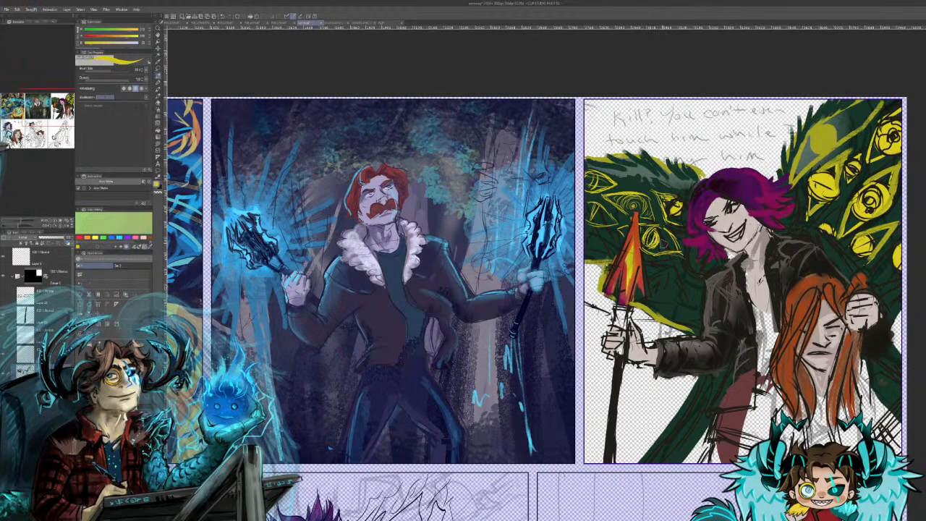
drag(48, 136, 43, 134)
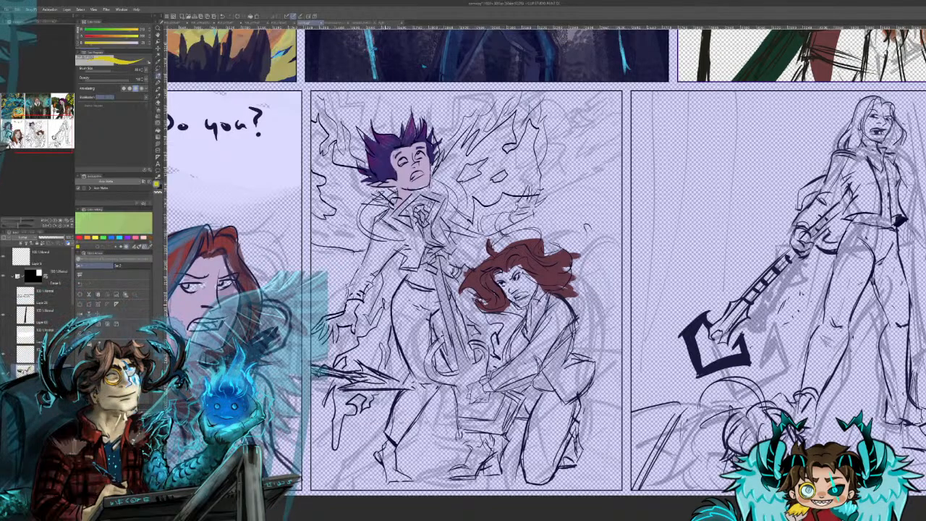
drag(588, 229, 411, 470)
drag(744, 185, 669, 249)
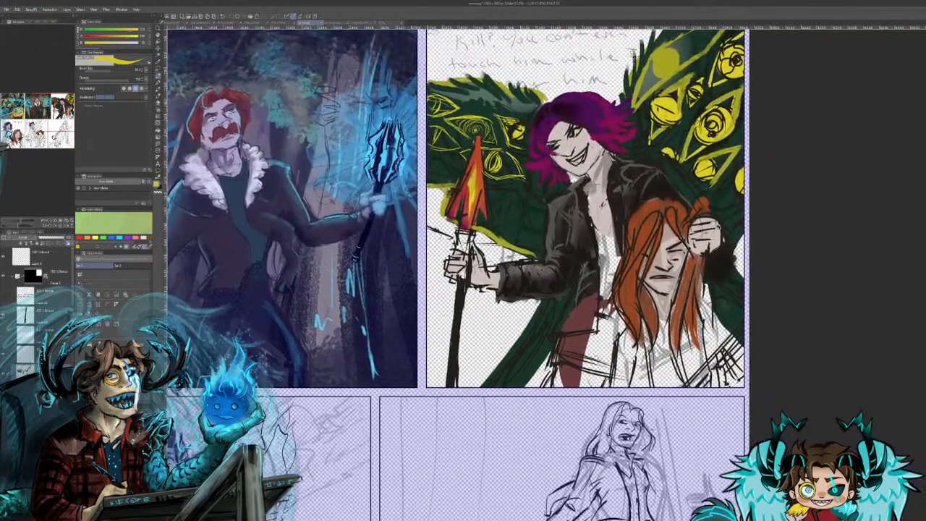
drag(290, 435, 559, 327)
drag(594, 239, 369, 448)
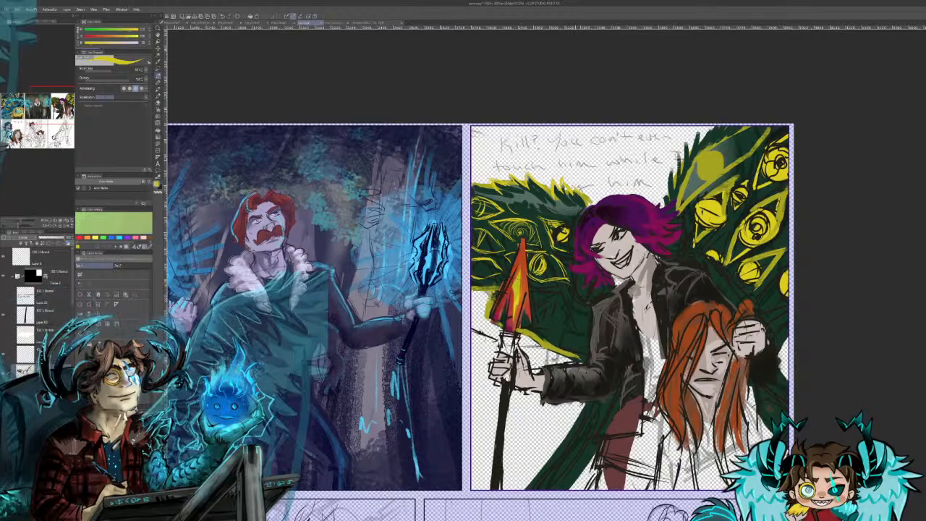
Step: Shape the feathered edges of both wings with alternating strokes of sampled dark green and yellow
alt+click(543, 193)
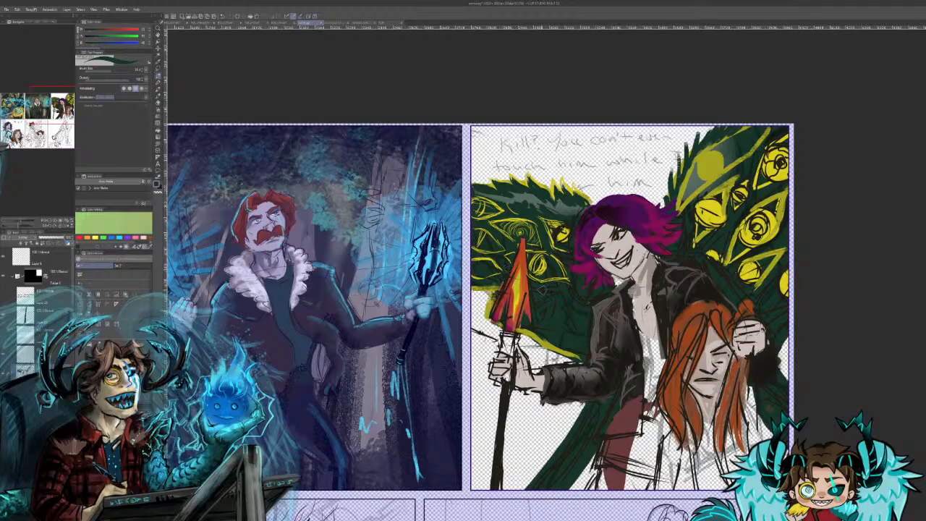
alt+click(507, 182)
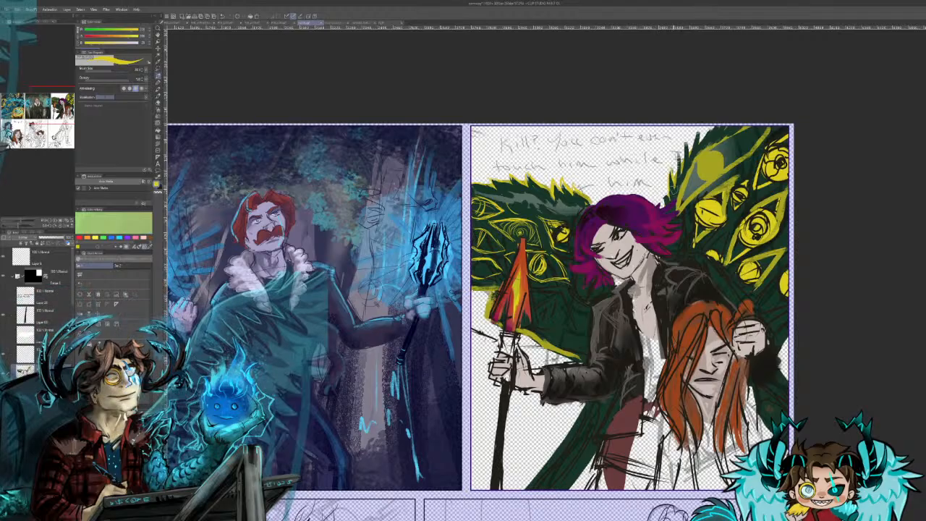
drag(676, 152, 683, 173)
alt+click(683, 177)
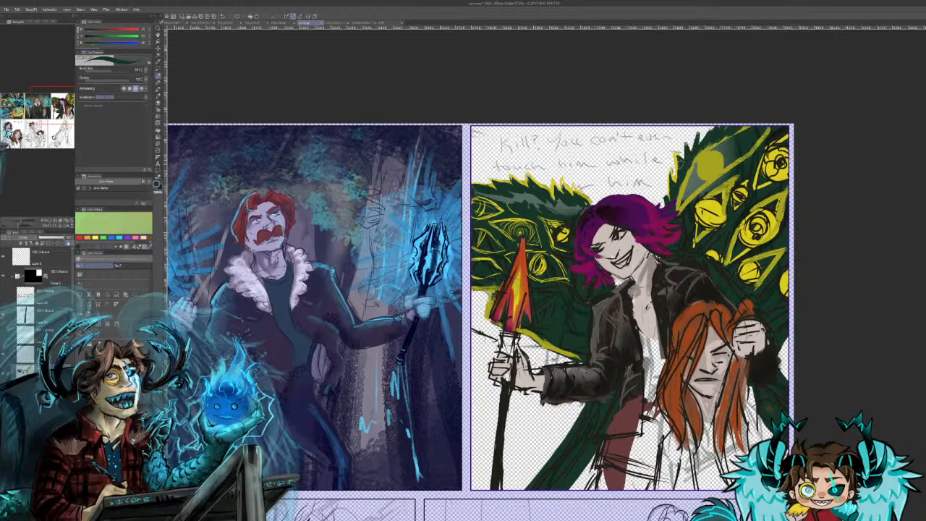
alt+click(728, 236)
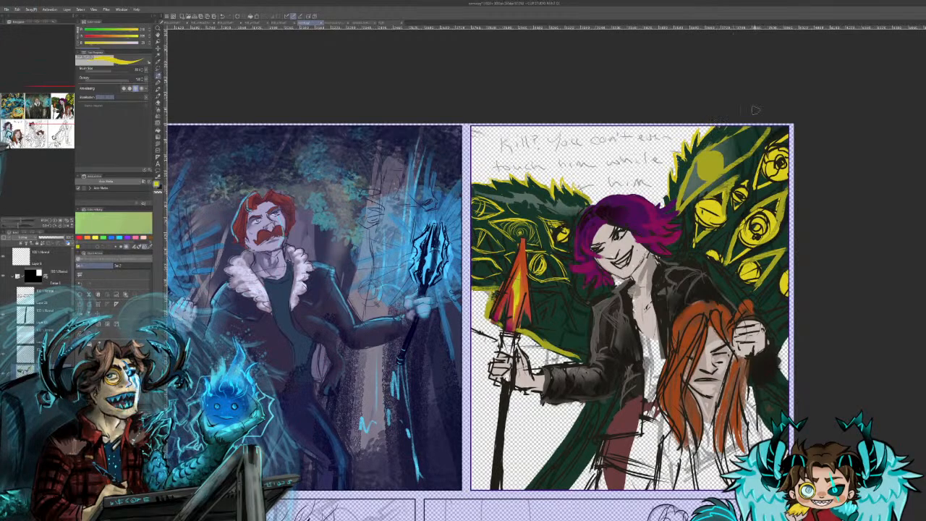
alt+click(552, 195)
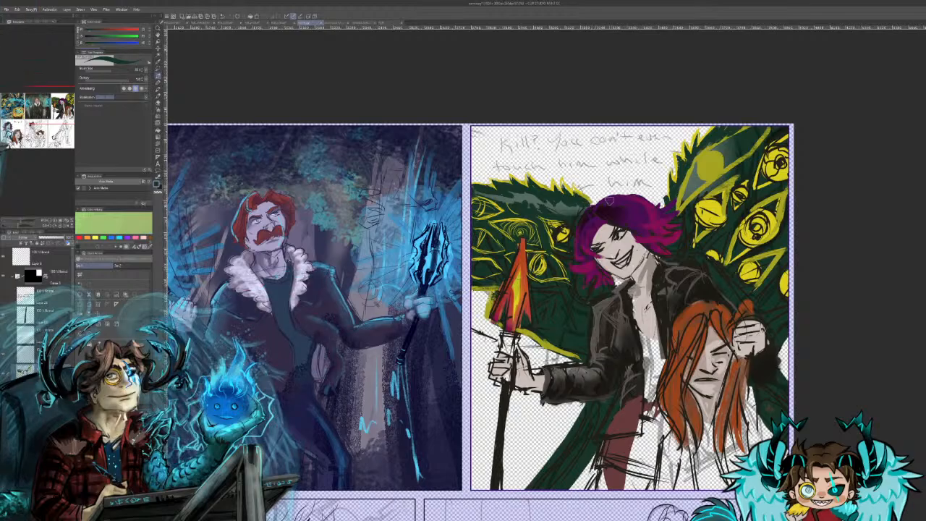
alt+click(561, 235)
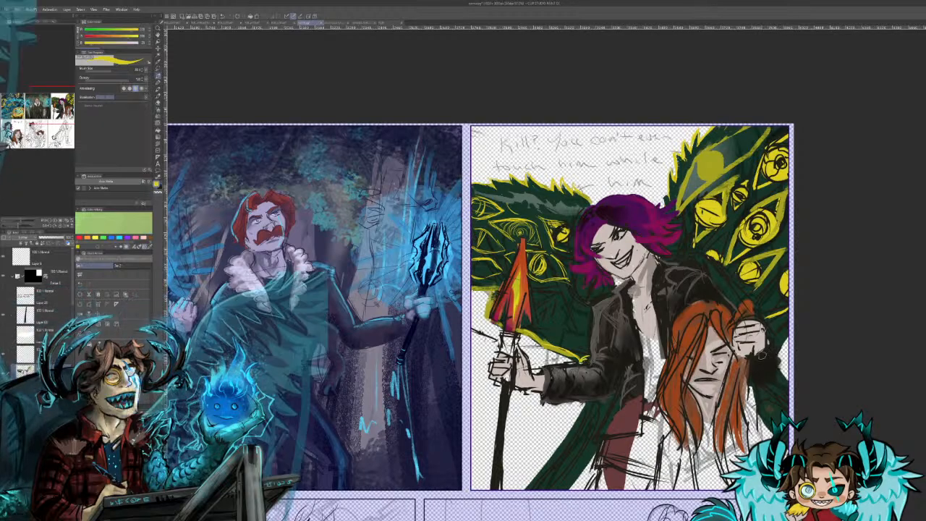
Step: Look over the rest of the current comic page and the other open comic pages
click(48, 107)
mouse_move(46, 106)
mouse_down()
mouse_move(18, 107)
mouse_move(36, 119)
mouse_up()
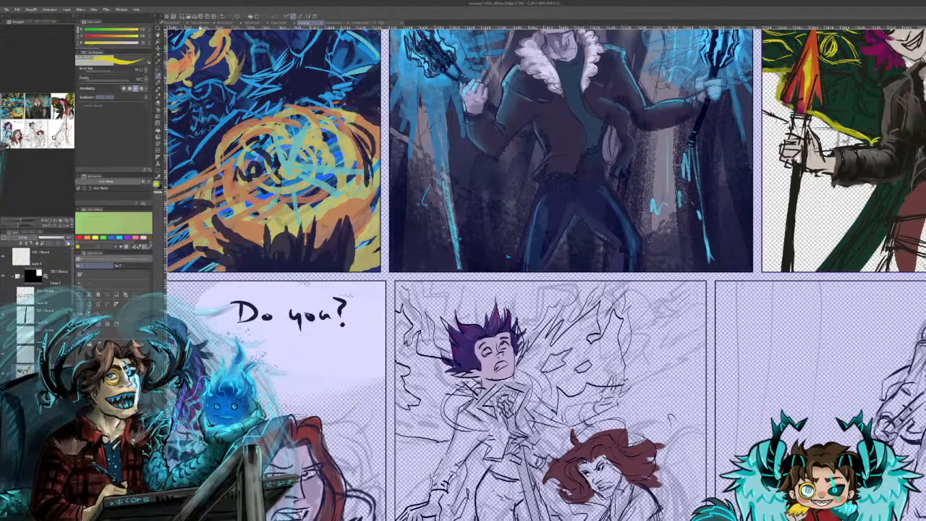
click(177, 23)
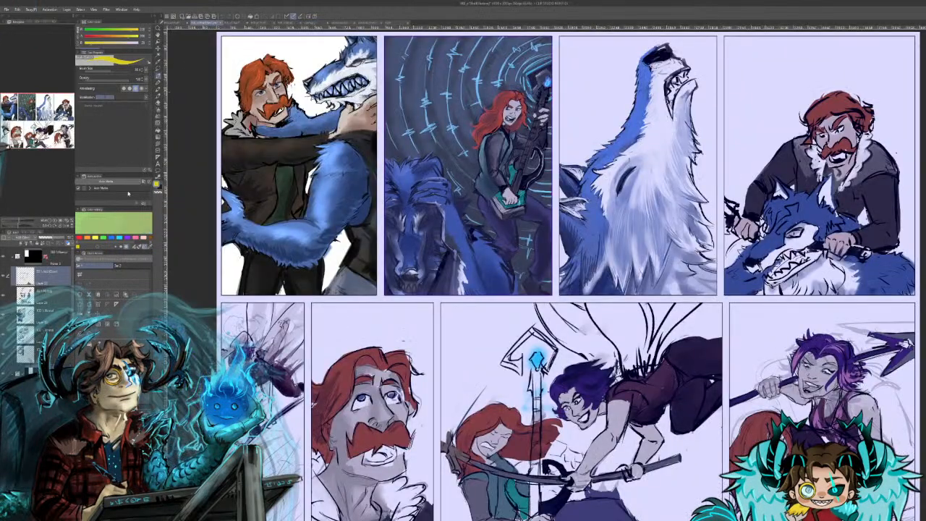
click(176, 23)
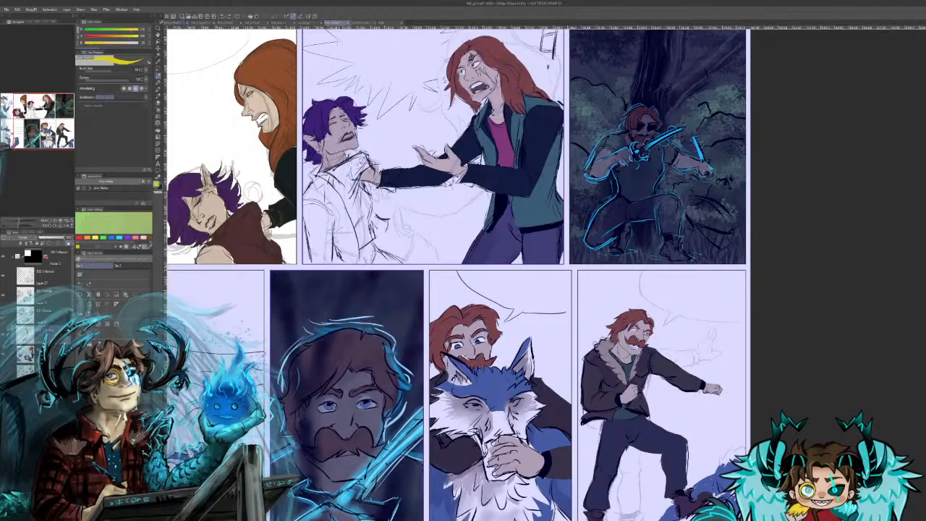
click(178, 22)
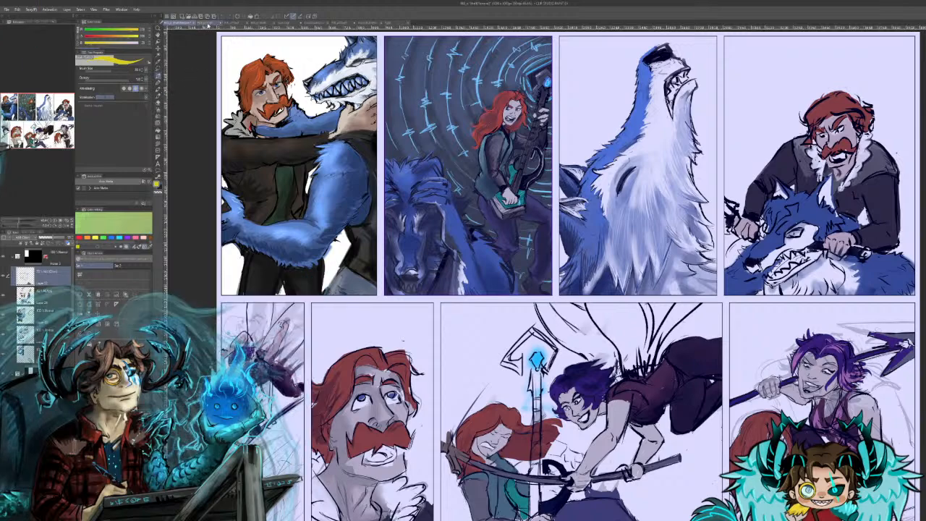
Step: Look through the comic pages with the sketched house, the lightning scene and the night forest scenes
click(208, 24)
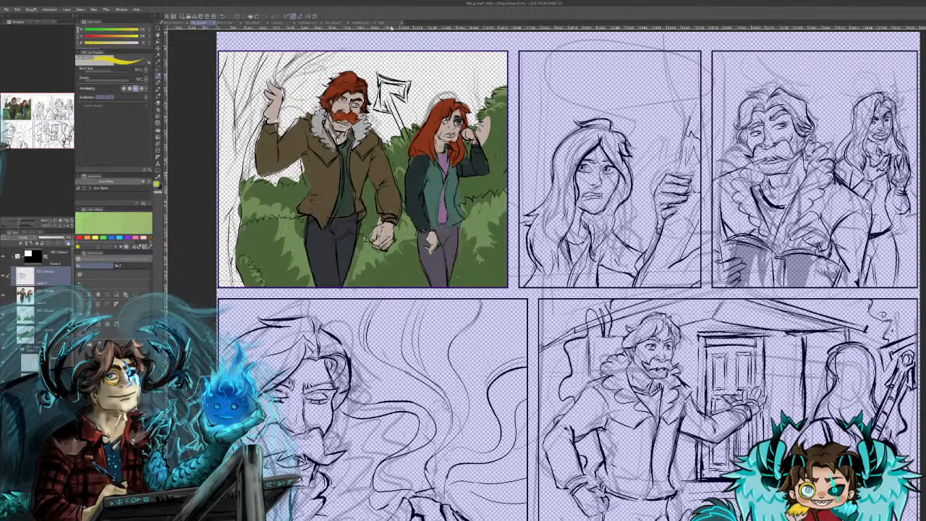
click(203, 24)
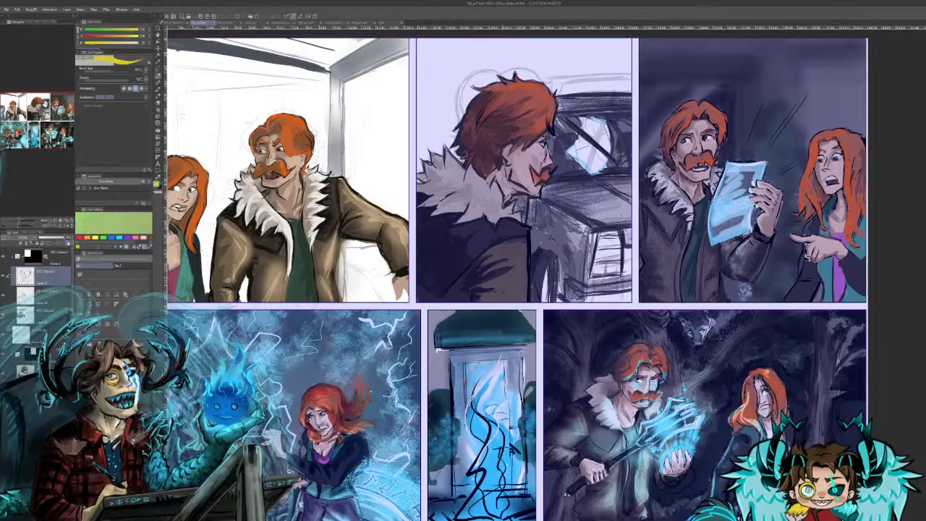
drag(434, 326, 433, 264)
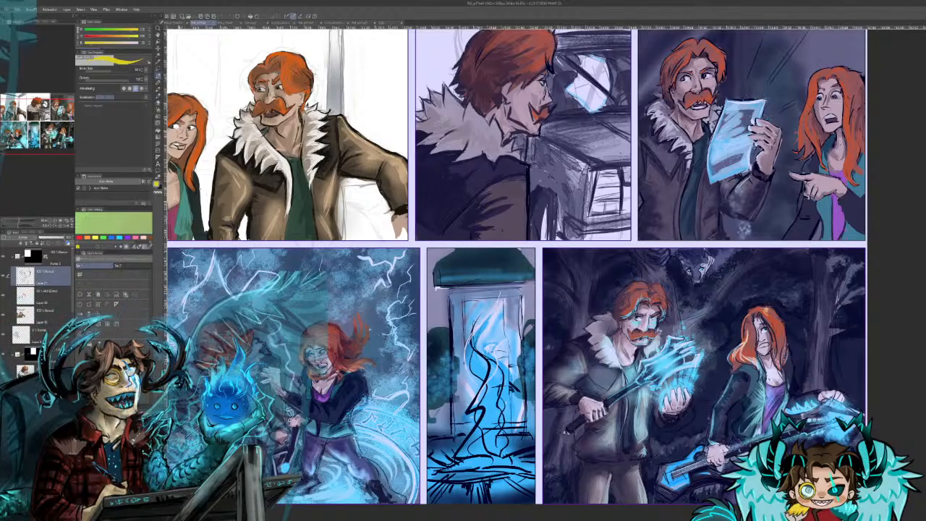
click(219, 24)
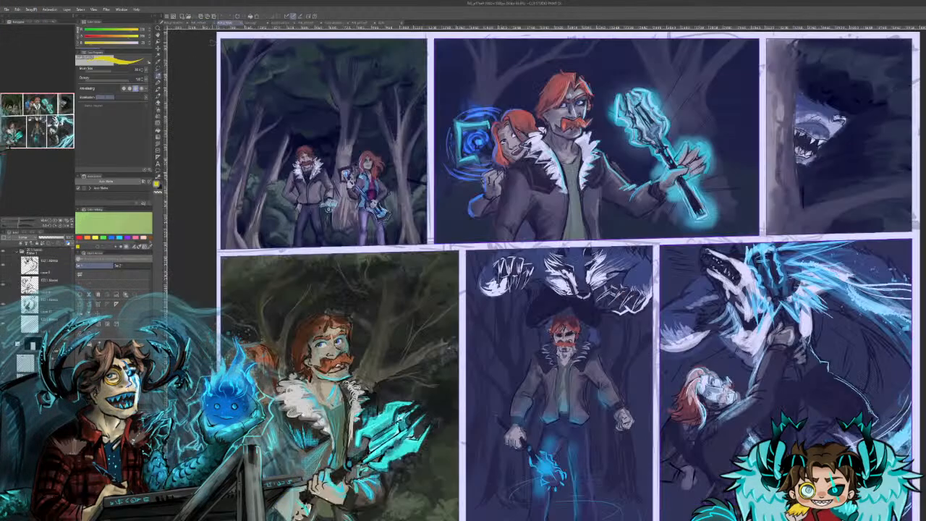
scroll(564, 275, down, 5)
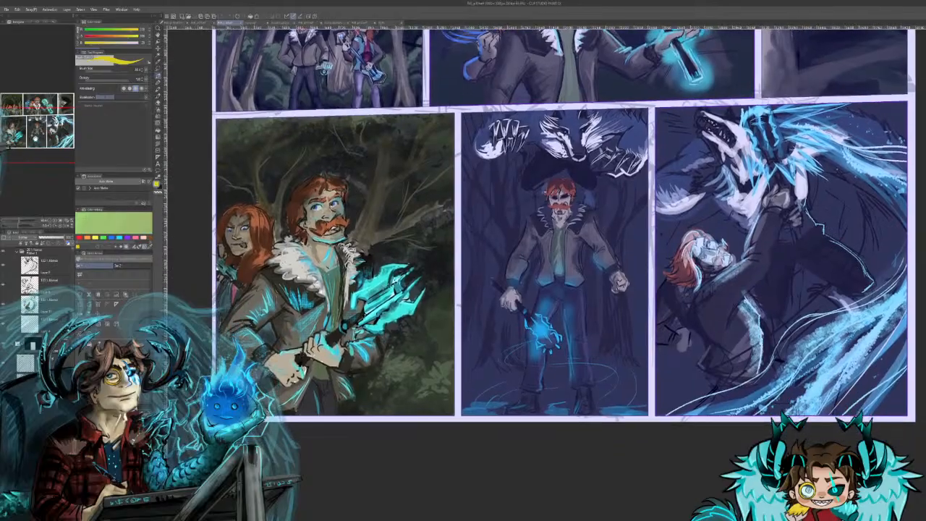
drag(35, 138, 40, 122)
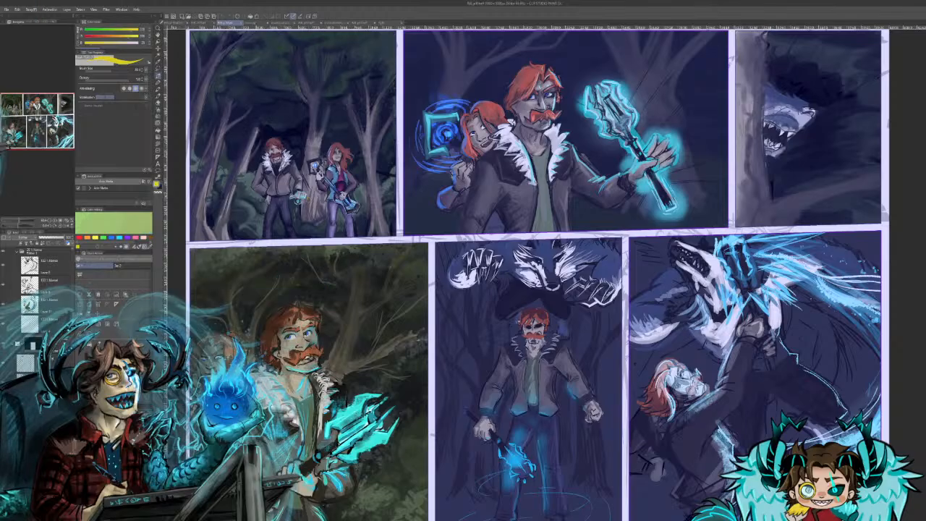
click(254, 22)
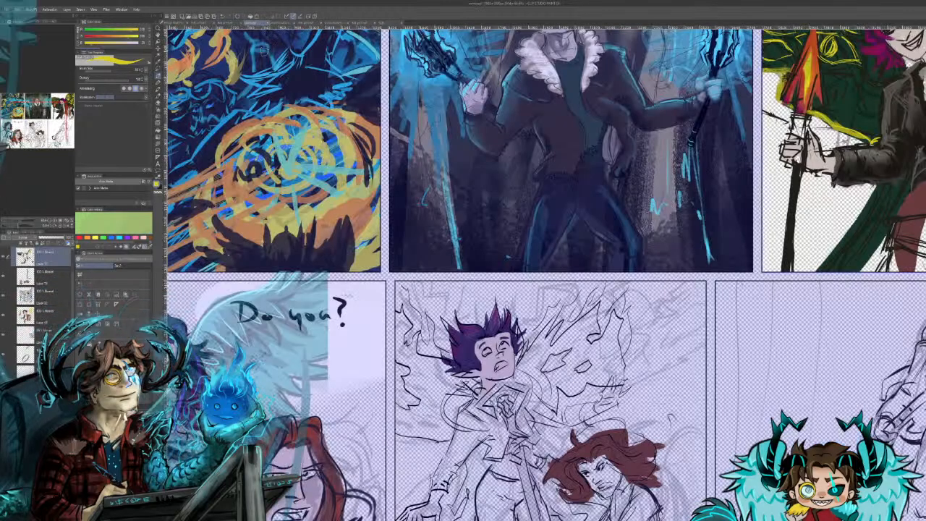
Step: Examine the winged character's reference sheet, including the inset painting, colour swatches, wing eyes and spear
mouse_move(507, 246)
mouse_down()
mouse_move(432, 295)
mouse_move(575, 278)
mouse_move(552, 201)
mouse_move(442, 303)
mouse_up()
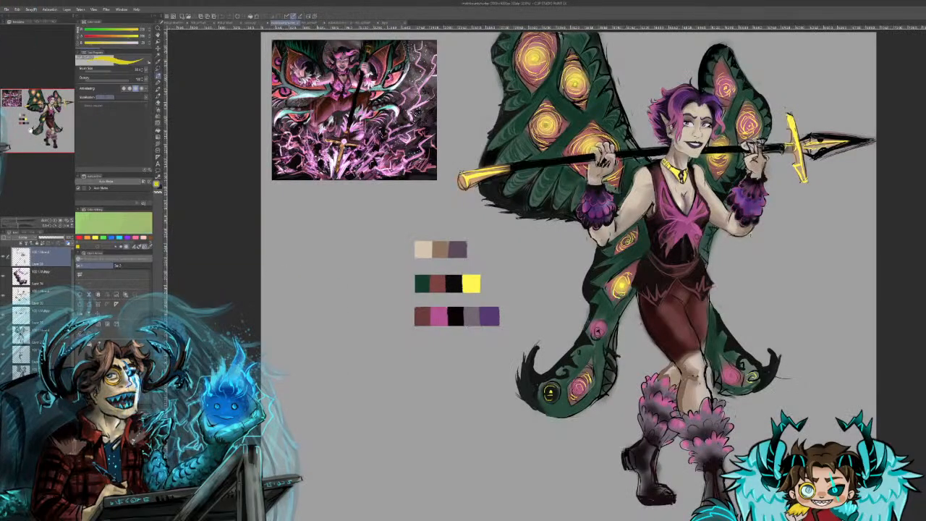
drag(33, 131, 38, 127)
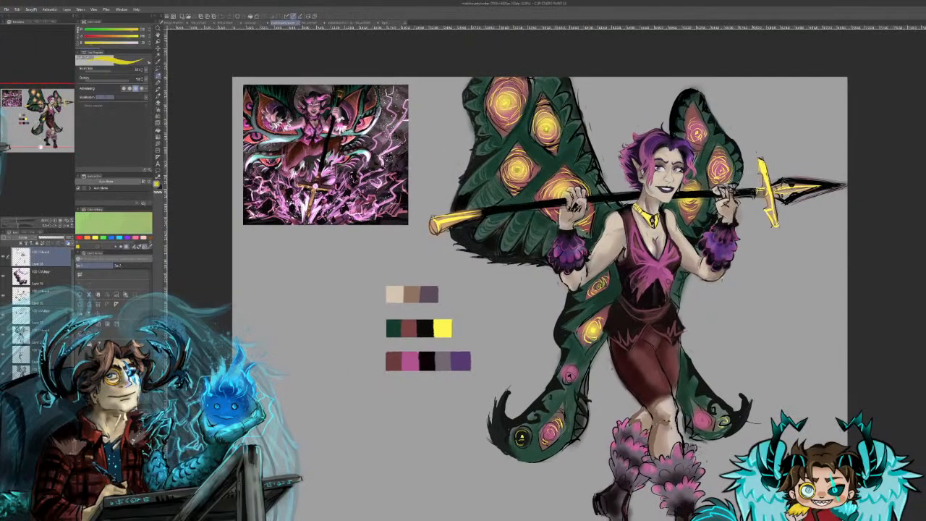
click(20, 225)
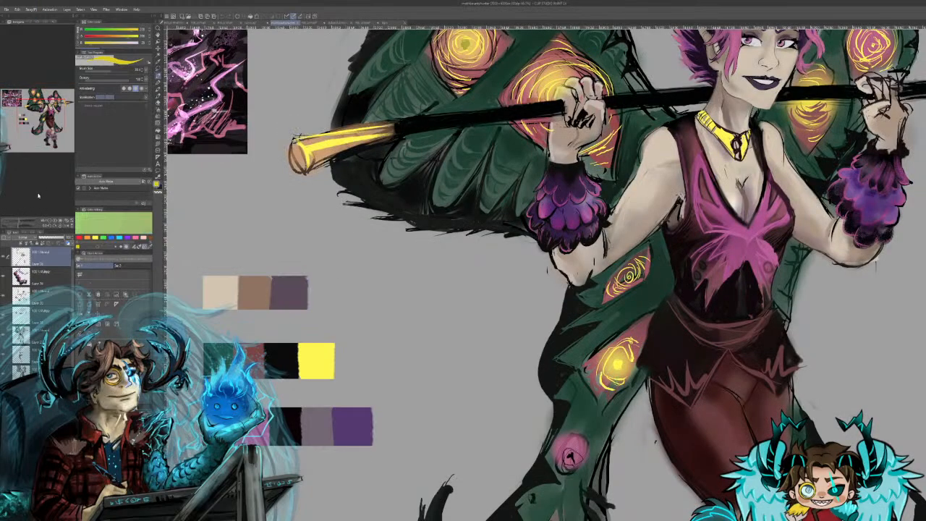
drag(47, 116, 16, 99)
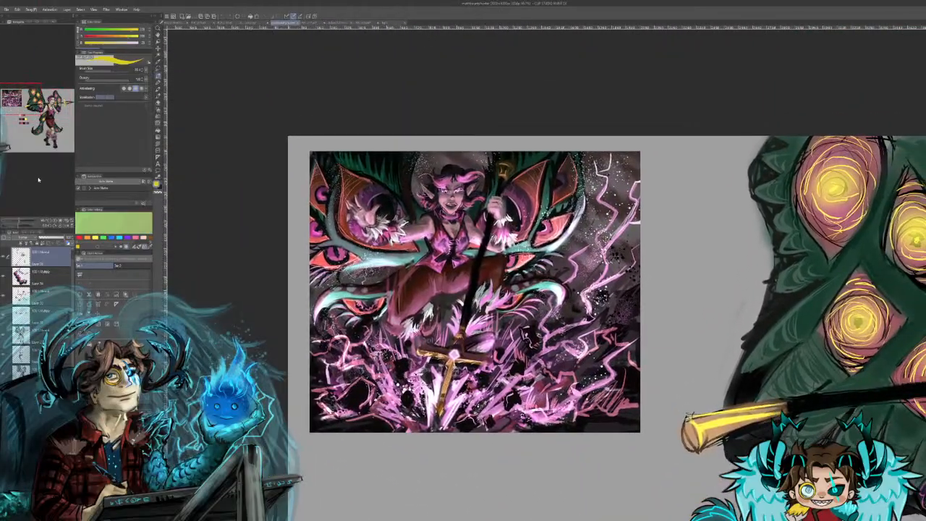
click(21, 224)
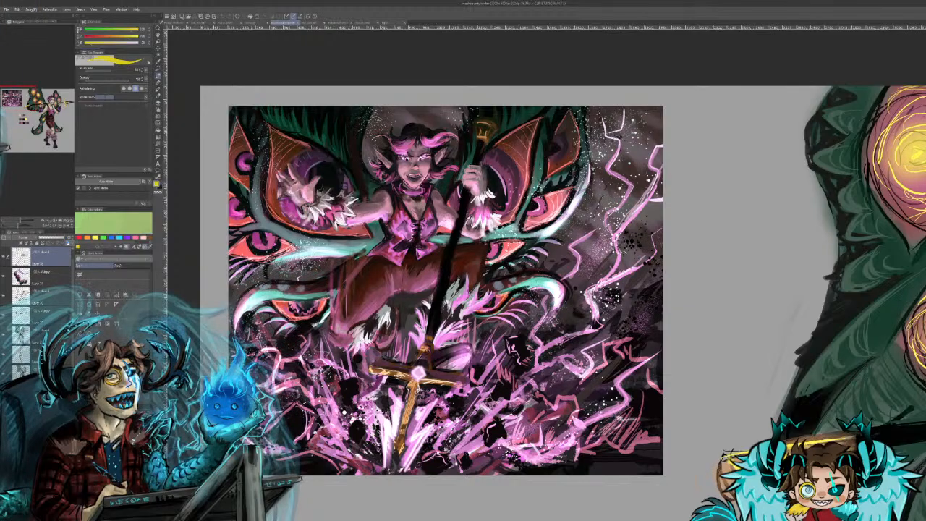
scroll(438, 410, down, 4)
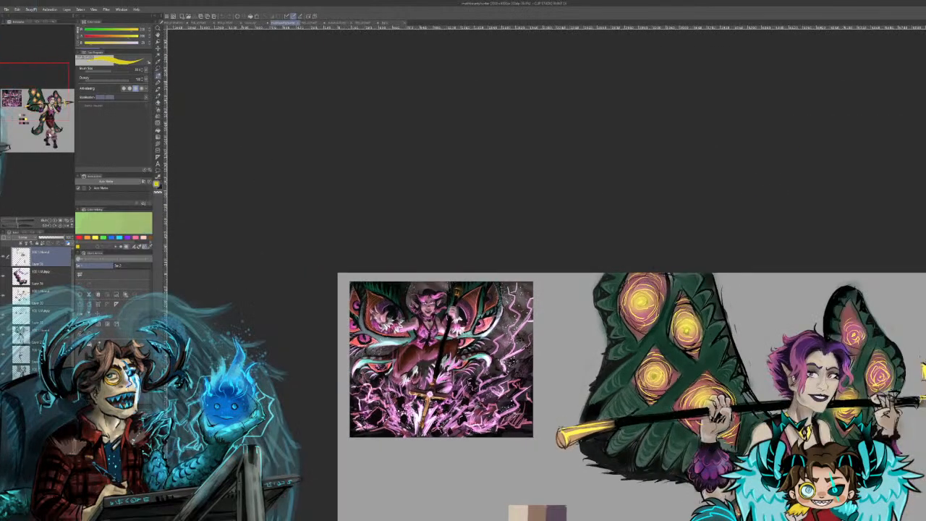
drag(438, 410, 306, 183)
drag(309, 480, 309, 467)
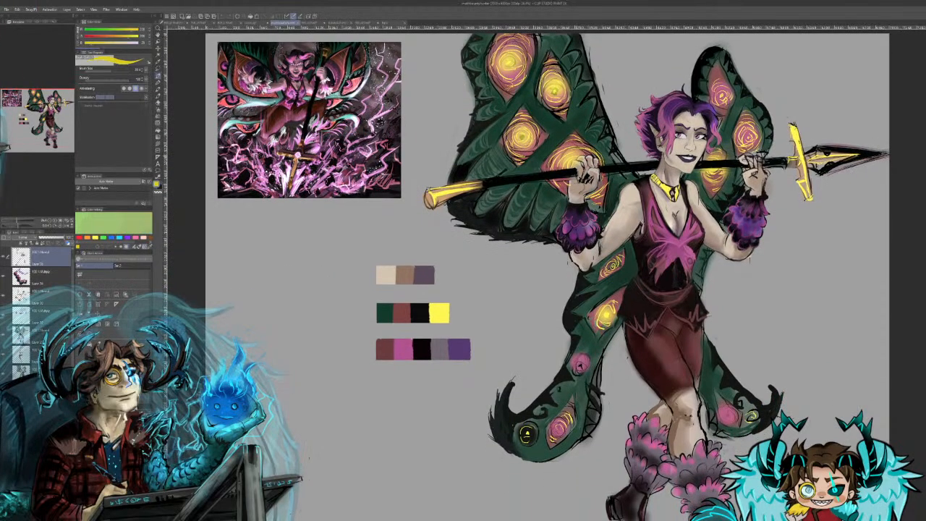
drag(309, 467, 220, 489)
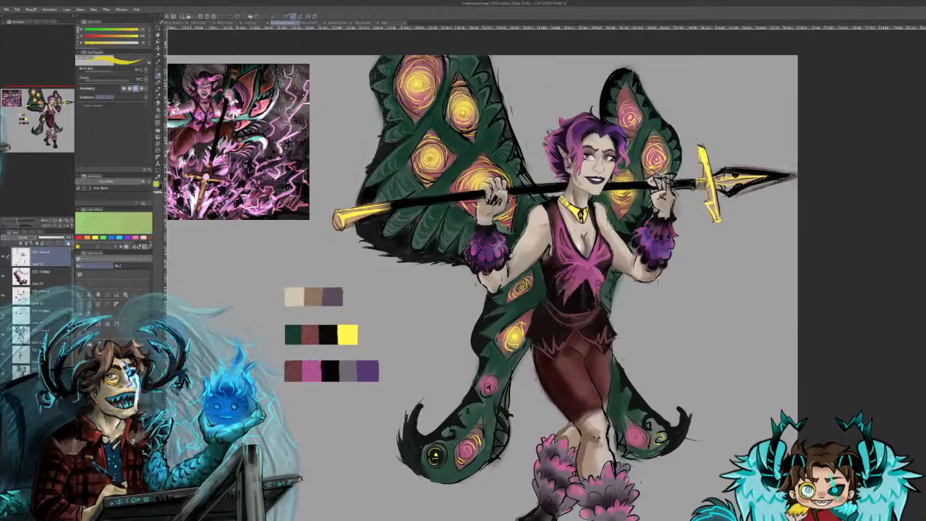
scroll(389, 155, up, 2)
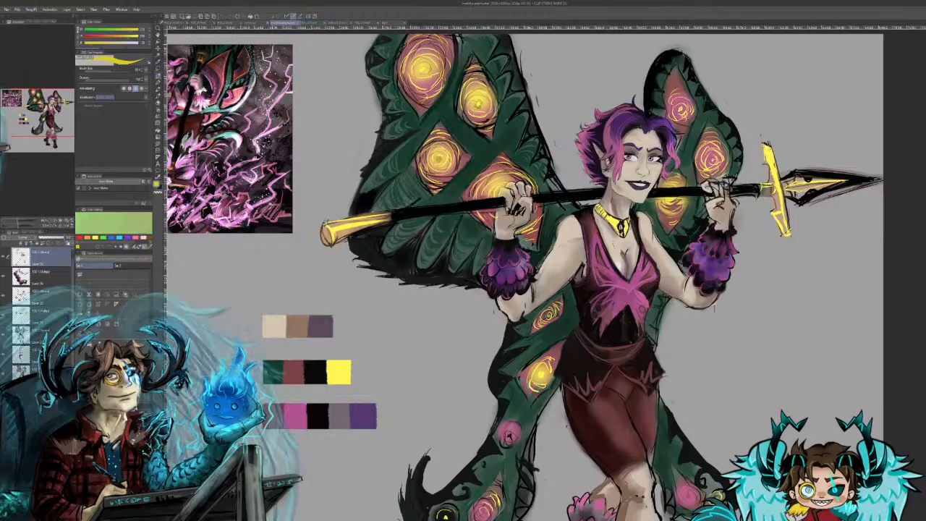
Step: Look through the wolf comic page, the moustached man's character sheet, the sketched house page and the dragon fight painting
click(313, 24)
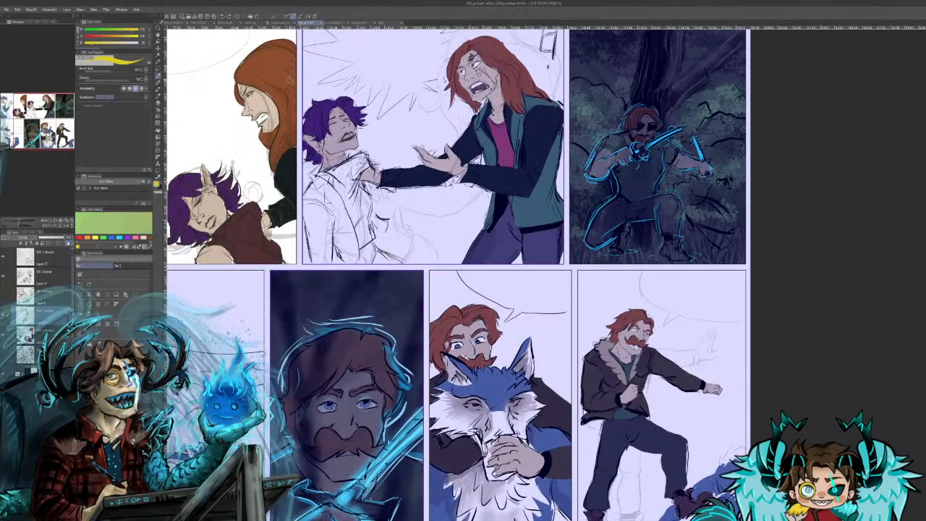
drag(316, 107, 456, 115)
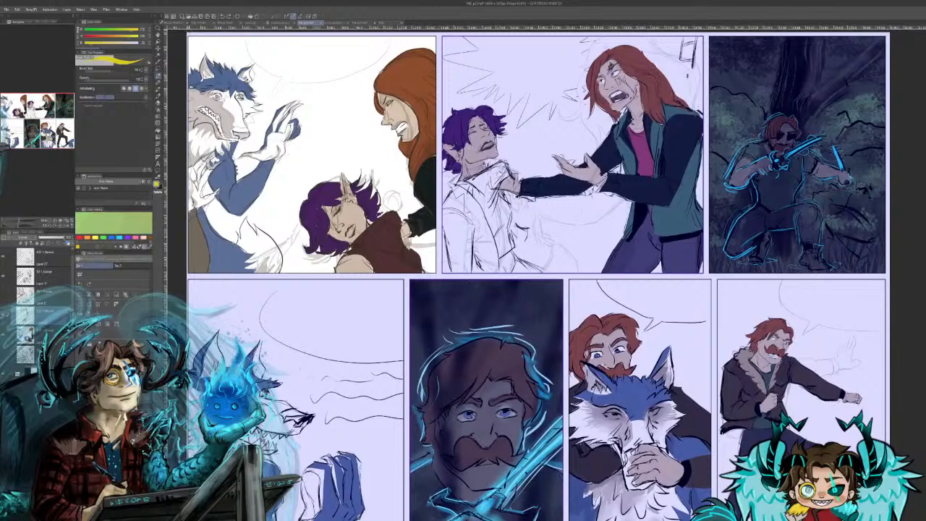
click(338, 24)
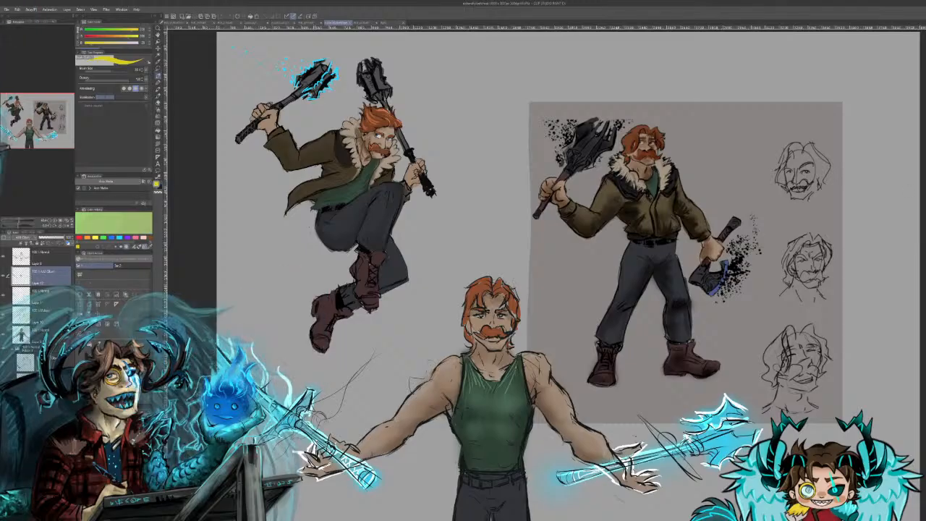
click(364, 23)
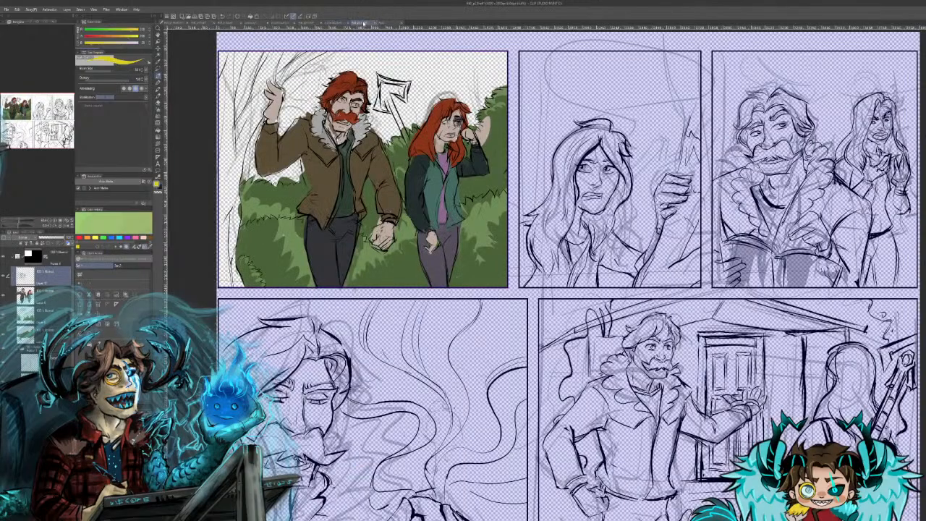
click(387, 24)
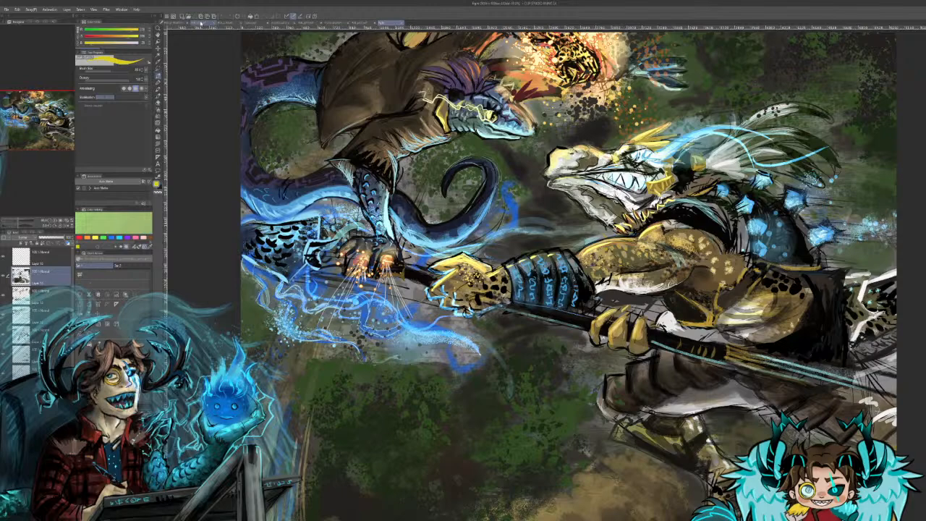
click(200, 24)
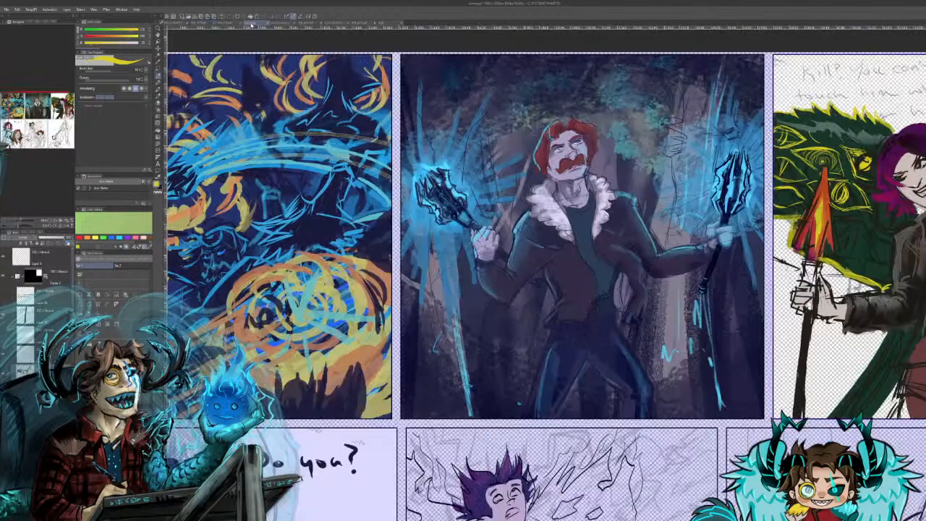
Step: Return to the winged figure's panel and cover the wings' grey highlights and large yellow spot with the sampled dark green
click(252, 23)
click(36, 109)
drag(37, 108, 54, 112)
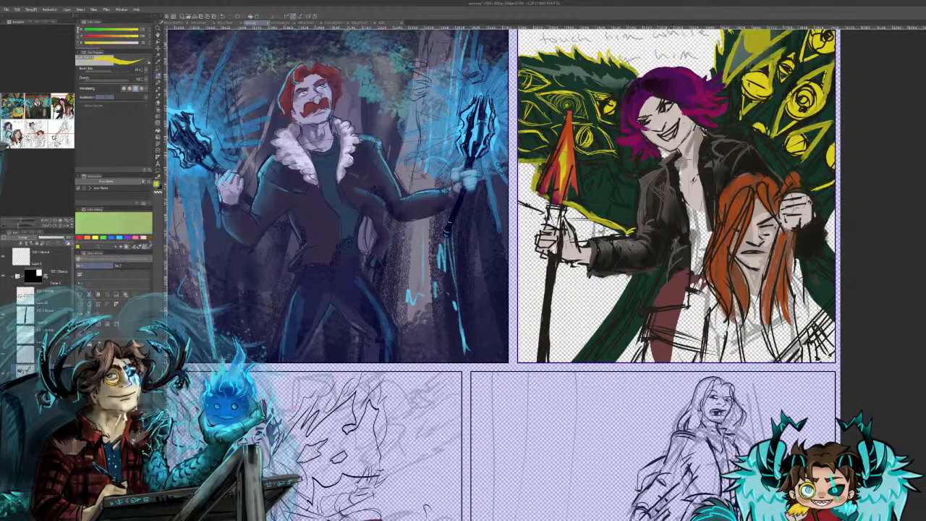
drag(54, 113, 61, 108)
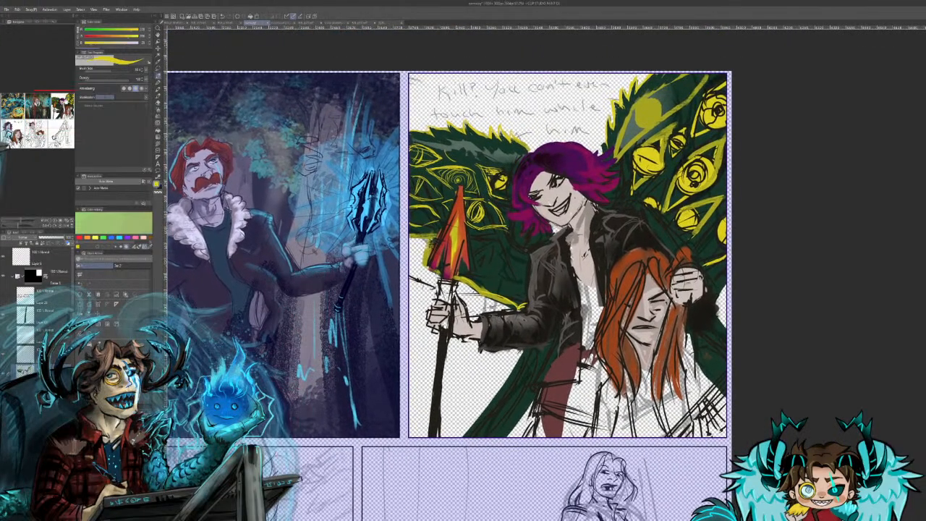
drag(543, 180, 542, 206)
scroll(543, 207, up, 1)
scroll(539, 210, up, 2)
scroll(416, 224, down, 3)
scroll(416, 224, up, 2)
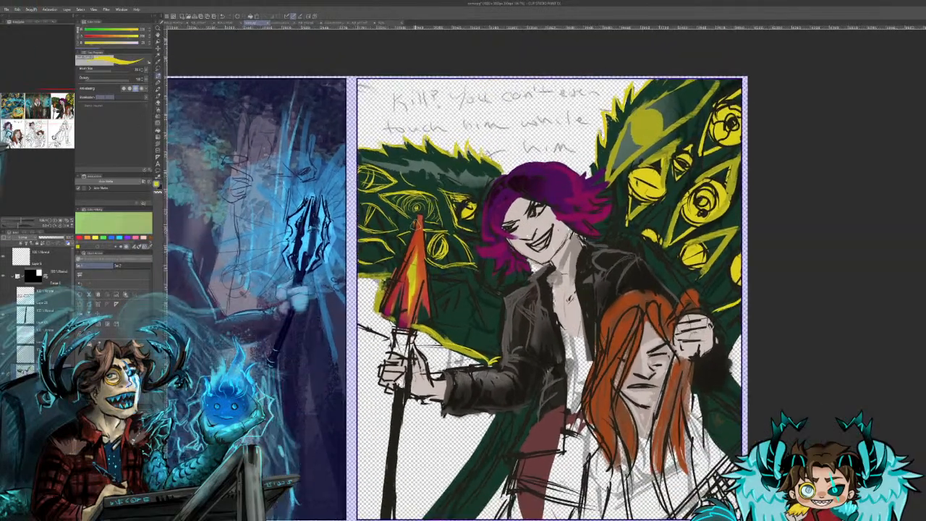
scroll(416, 224, down, 3)
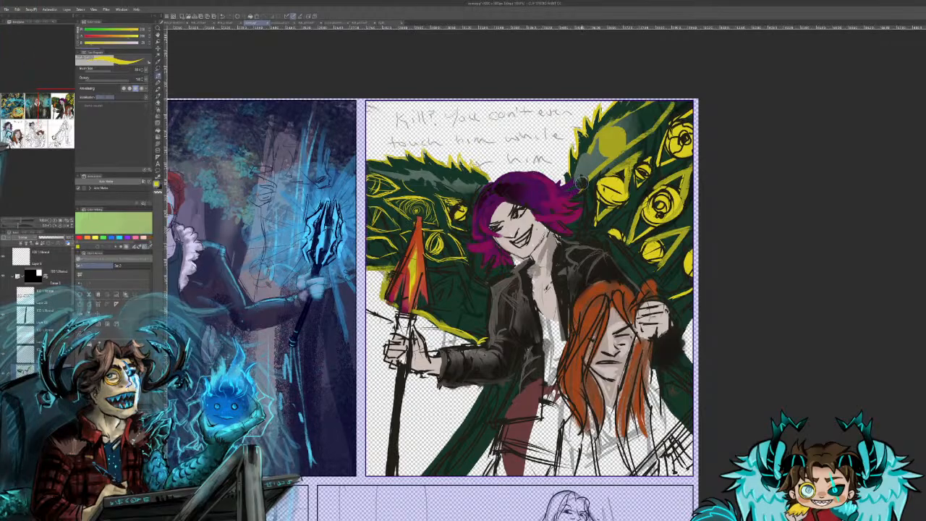
mouse_move(587, 168)
mouse_down()
mouse_move(634, 112)
mouse_move(590, 161)
mouse_move(649, 112)
mouse_move(598, 174)
mouse_move(680, 97)
mouse_move(610, 120)
mouse_up()
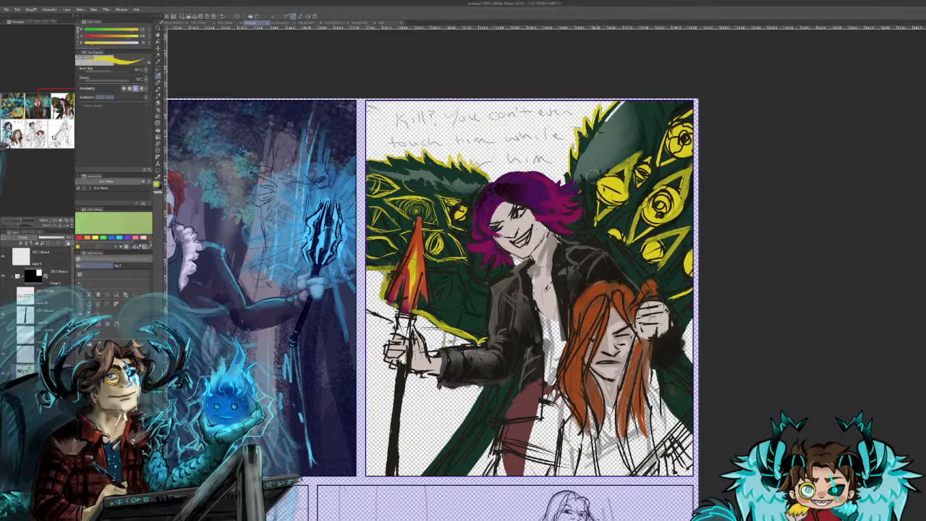
alt+click(582, 147)
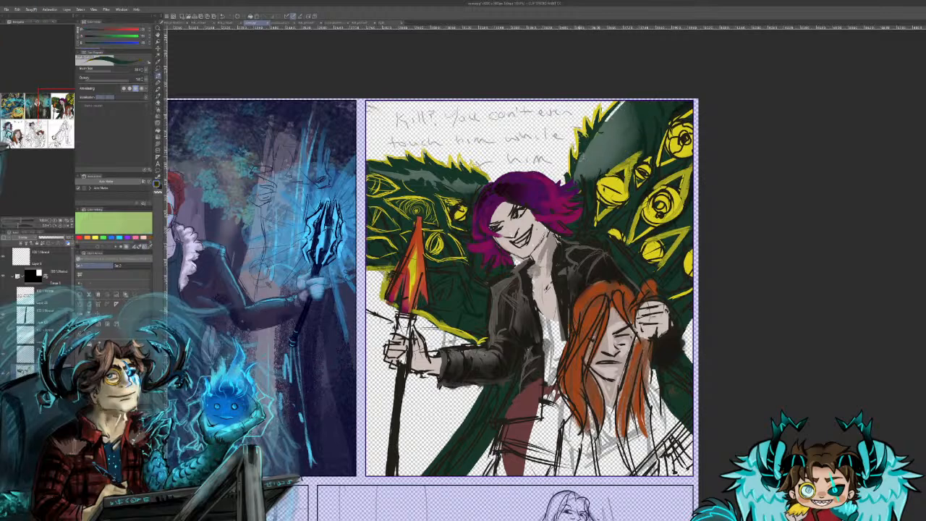
drag(581, 159, 573, 180)
mouse_move(589, 142)
mouse_down()
mouse_move(582, 165)
mouse_move(623, 110)
mouse_move(588, 165)
mouse_move(642, 125)
mouse_move(598, 167)
mouse_move(610, 159)
mouse_up()
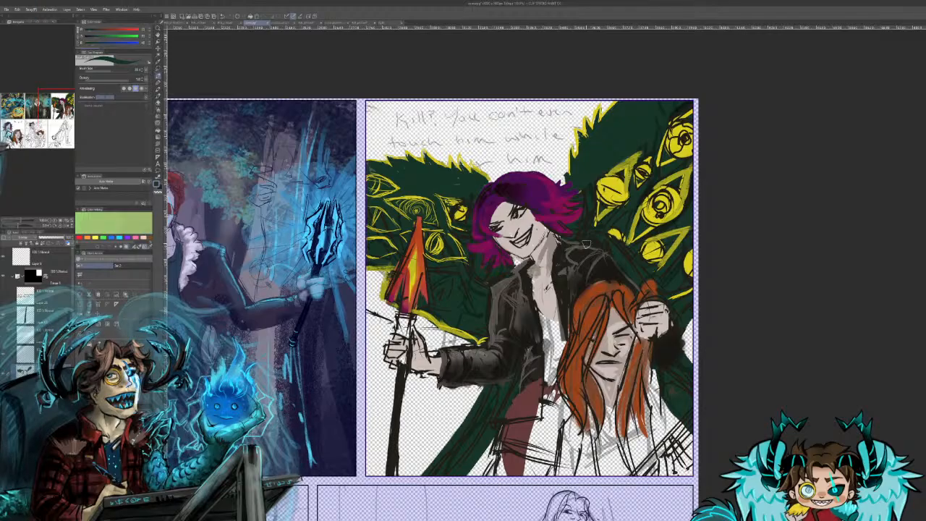
Step: Draw more eye outlines across both wings in sampled yellow, reworking the eye beside the figure's hair with sampled dark green
alt+click(664, 206)
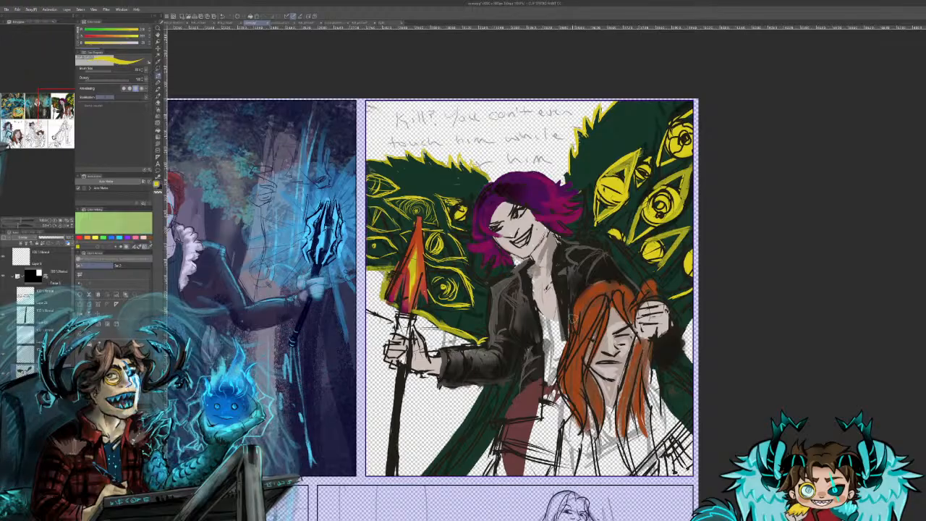
mouse_move(662, 116)
mouse_down()
mouse_move(615, 148)
mouse_move(643, 101)
mouse_up()
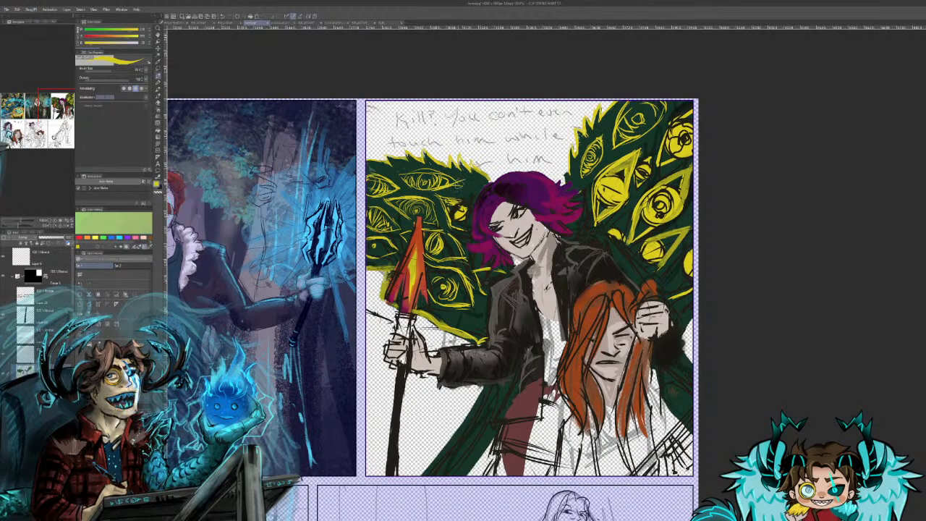
alt+click(464, 181)
drag(457, 190, 466, 180)
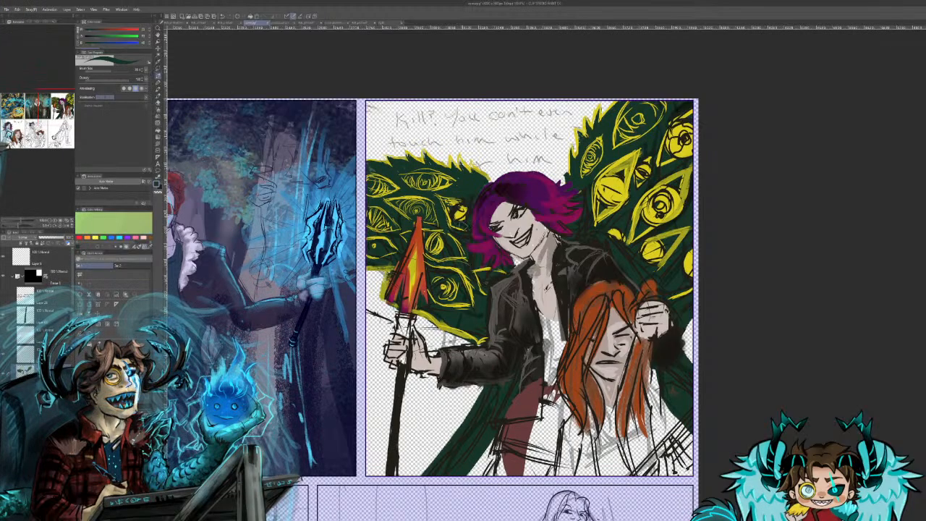
alt+click(462, 212)
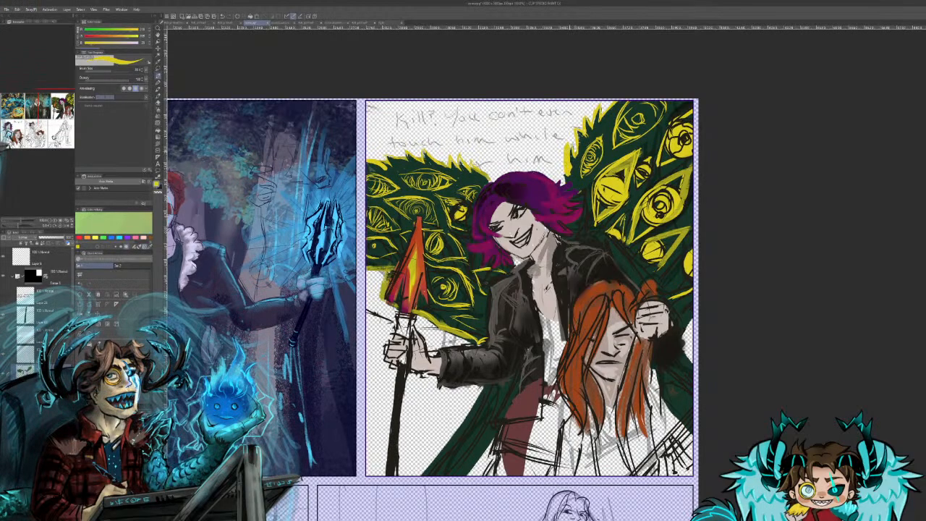
Step: Outline the upper edges of both wings in sampled purple, and sample the wing yellow again
alt+click(574, 174)
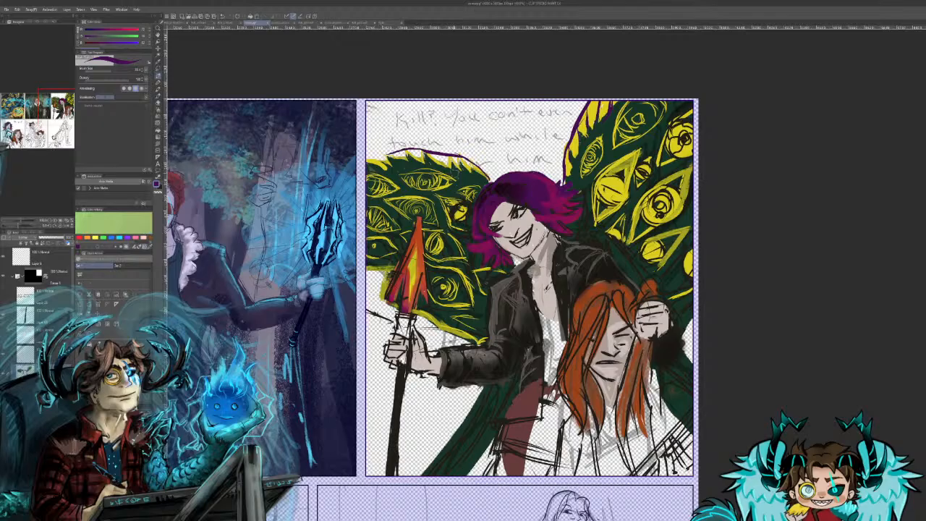
alt+click(436, 163)
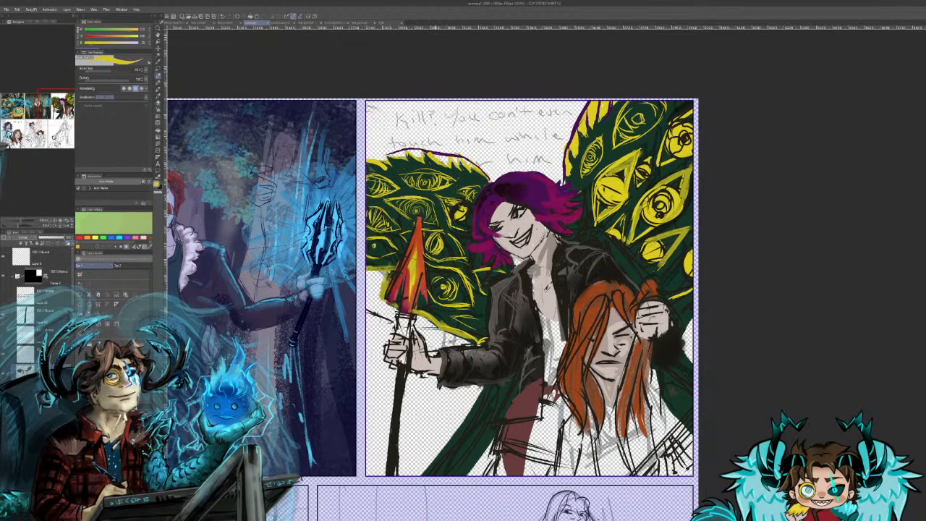
Step: Rework the upper edge of the wing behind the spear with a dark green outline and a yellow band divided by dark green stripes
alt+click(464, 179)
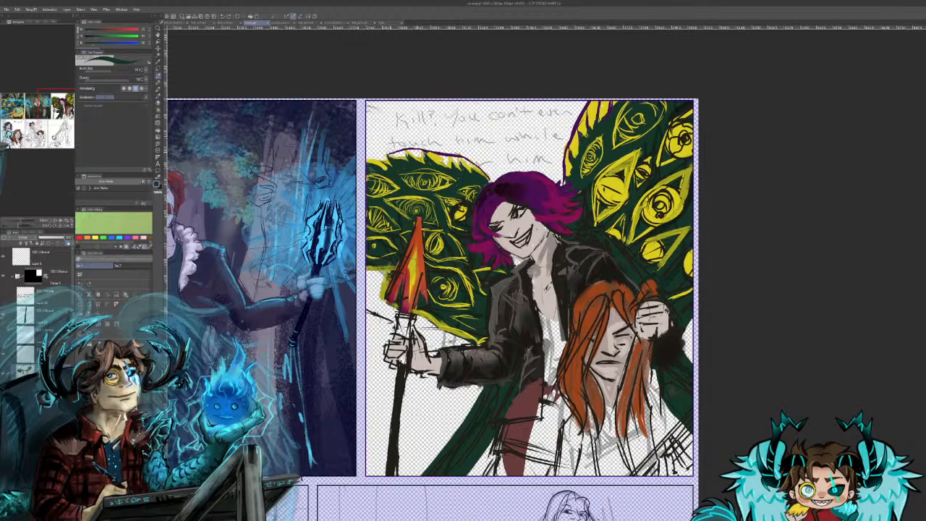
mouse_move(397, 150)
mouse_down()
mouse_move(457, 153)
mouse_move(487, 169)
mouse_move(486, 180)
mouse_move(479, 171)
mouse_up()
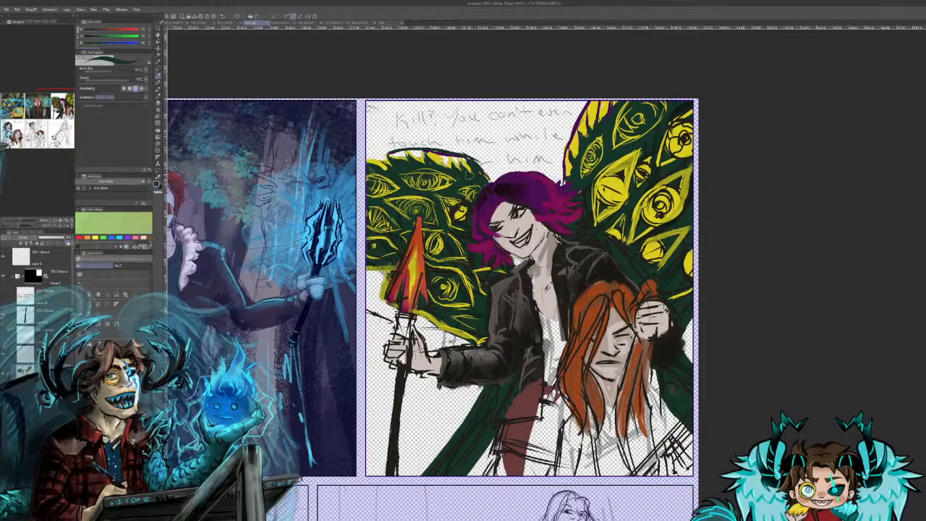
alt+click(433, 152)
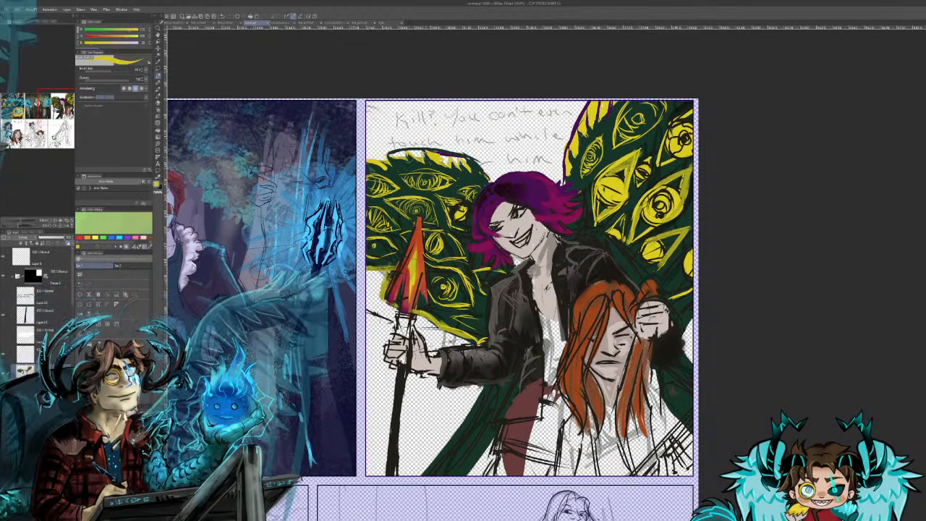
mouse_move(456, 152)
mouse_down()
mouse_move(367, 160)
mouse_move(387, 170)
mouse_move(478, 174)
mouse_up()
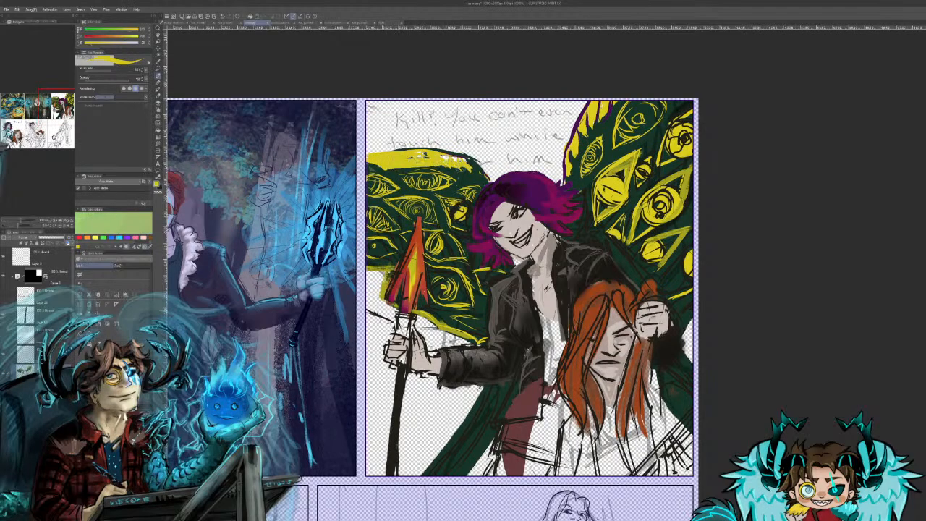
mouse_move(472, 154)
mouse_down()
mouse_move(453, 165)
mouse_move(462, 174)
mouse_move(436, 167)
mouse_move(379, 180)
mouse_move(390, 164)
mouse_move(402, 177)
mouse_up()
alt+click(394, 178)
mouse_move(414, 168)
mouse_down()
mouse_move(407, 177)
mouse_move(425, 171)
mouse_up()
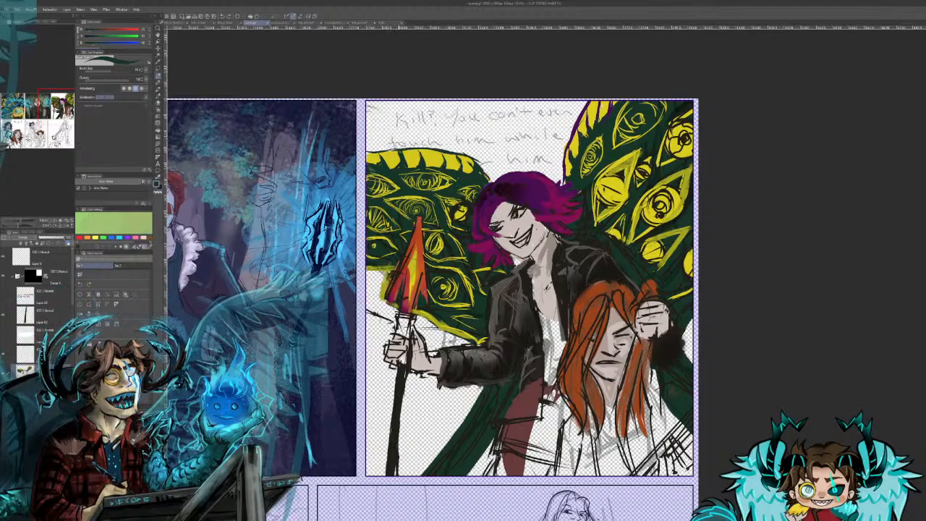
Step: Edge the lower borders of both wings and the trailing lower wing with sampled yellow lines
alt+click(457, 216)
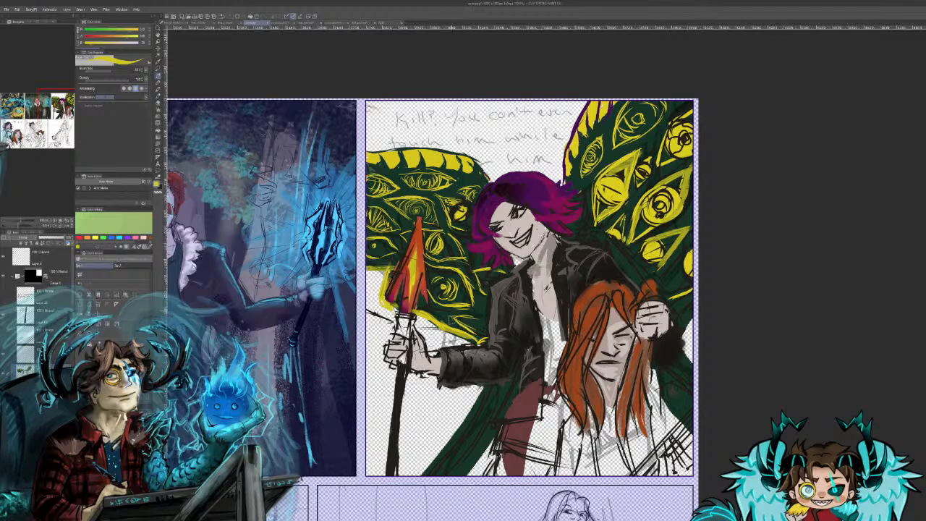
alt+click(444, 314)
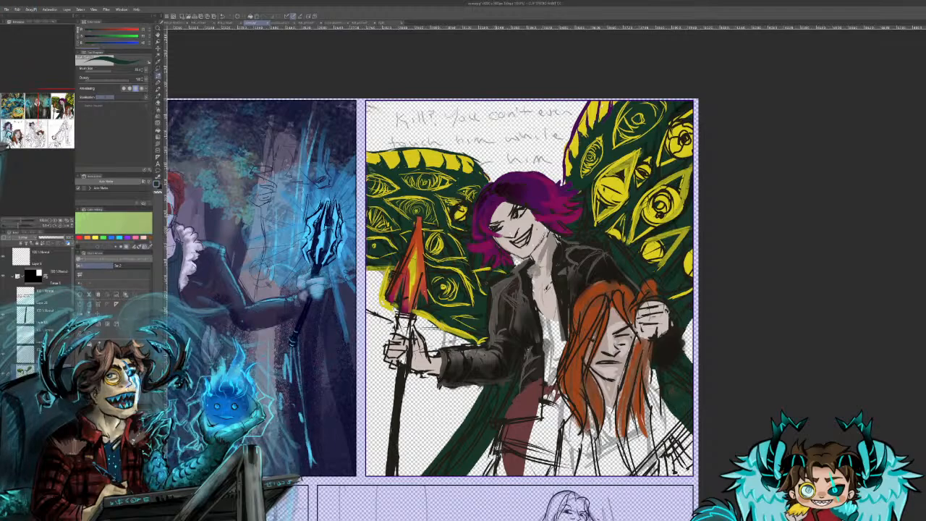
alt+click(448, 288)
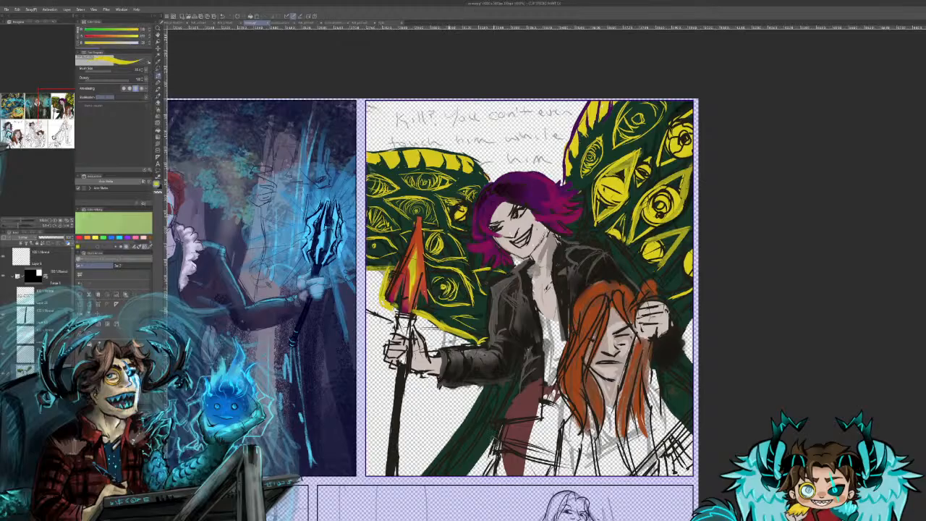
drag(485, 402, 424, 474)
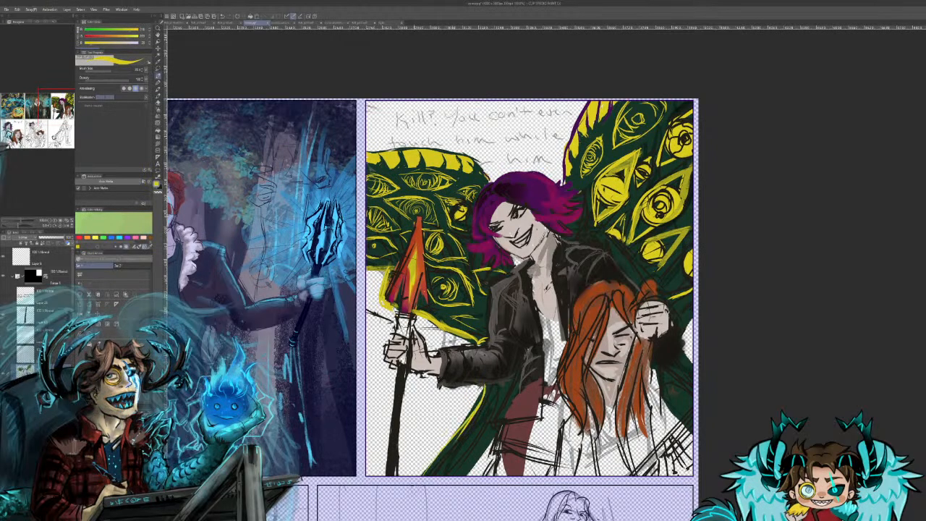
drag(469, 424, 430, 463)
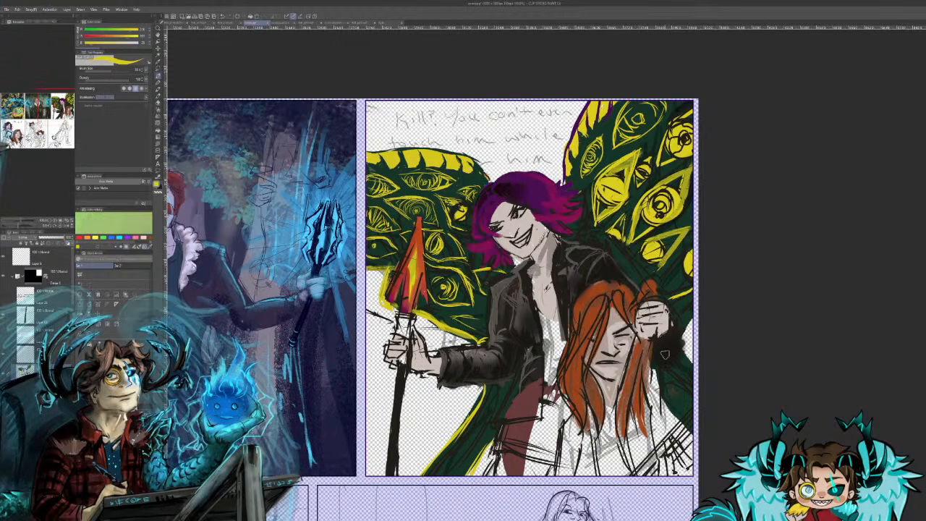
drag(655, 354, 691, 394)
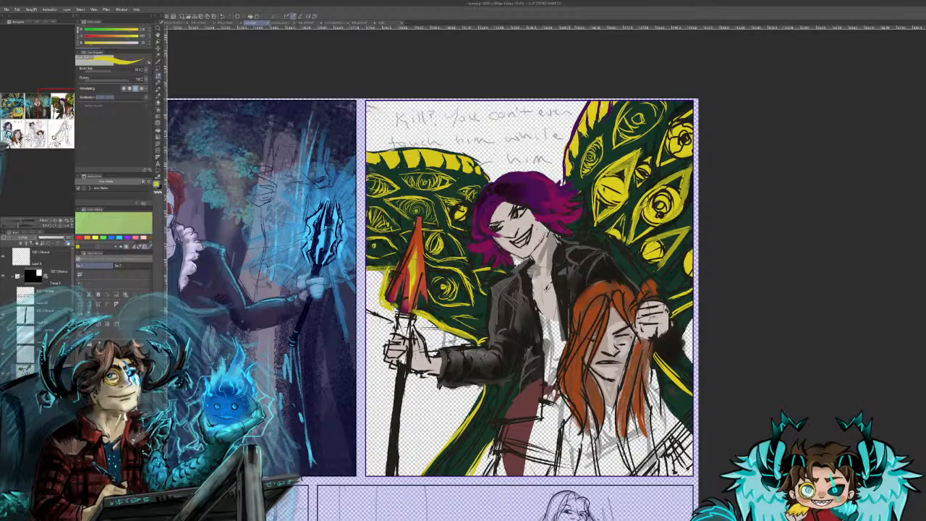
Step: Cover the yellow patch beside the spearhead with dark green, and add yellow eye details on both wings and triangles along the lower wing
alt+click(377, 256)
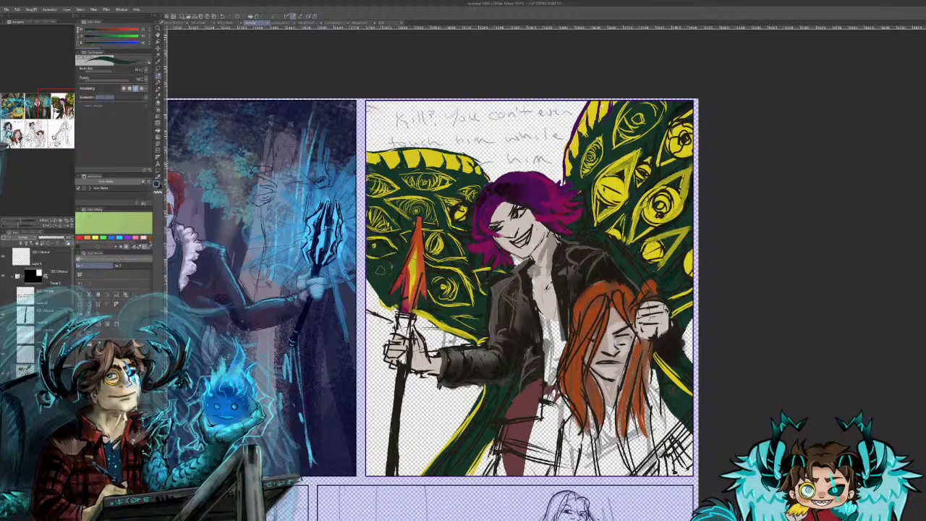
alt+click(458, 275)
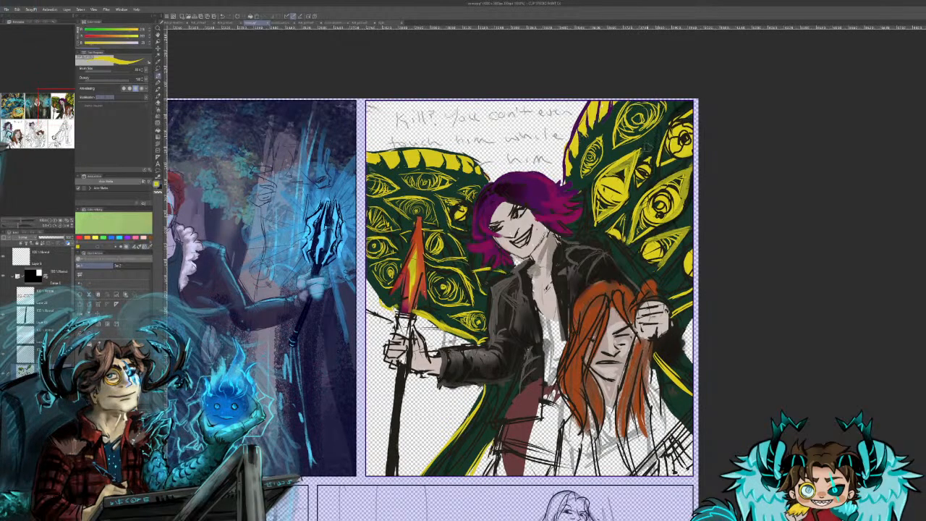
drag(550, 399, 673, 203)
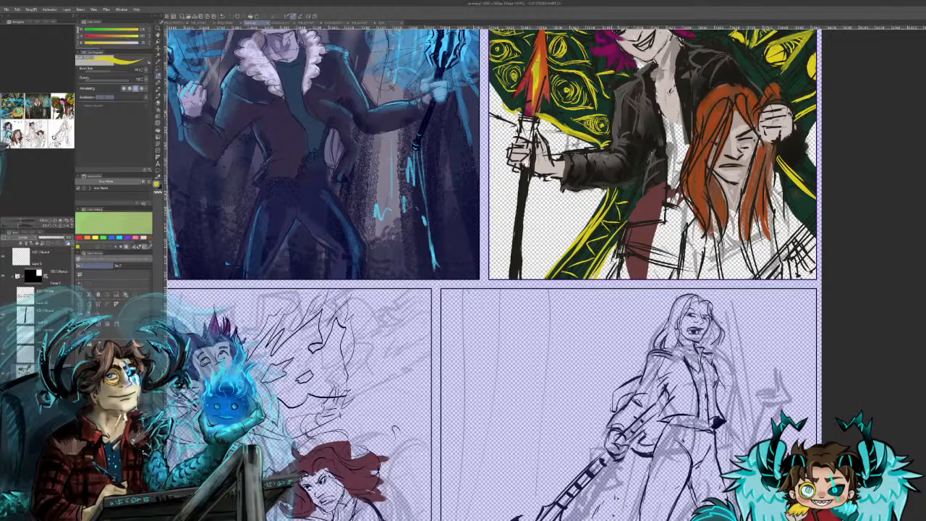
Step: Look through the other comic pages, the dragon fight painting and the winged character's reference sheet to compare the wing design
click(338, 24)
click(313, 24)
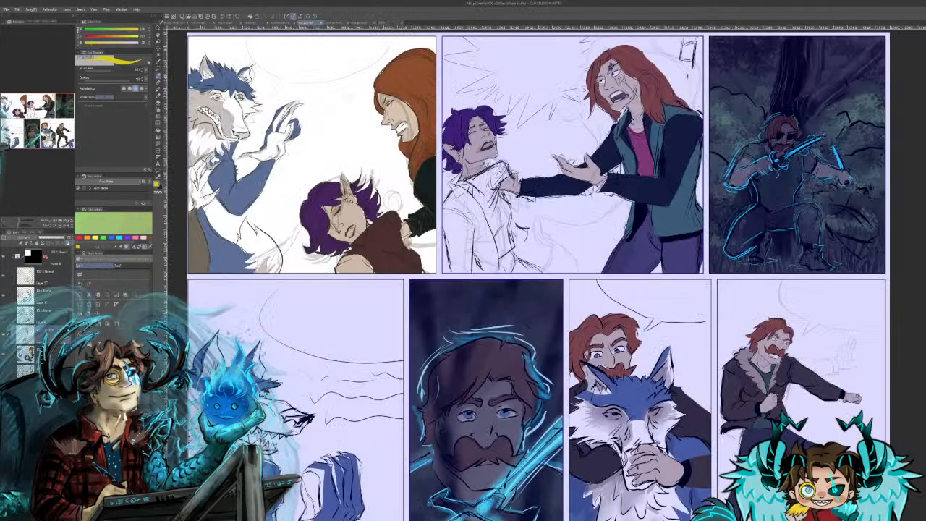
click(366, 24)
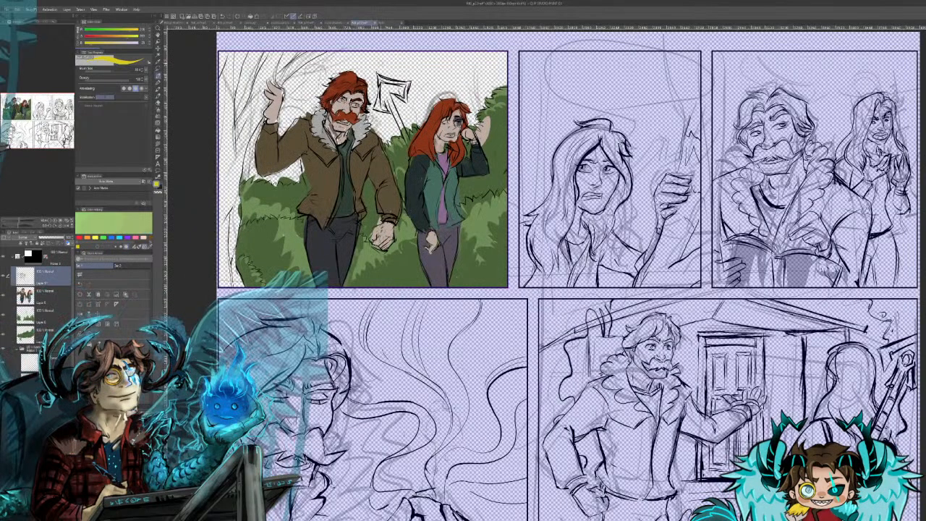
click(383, 23)
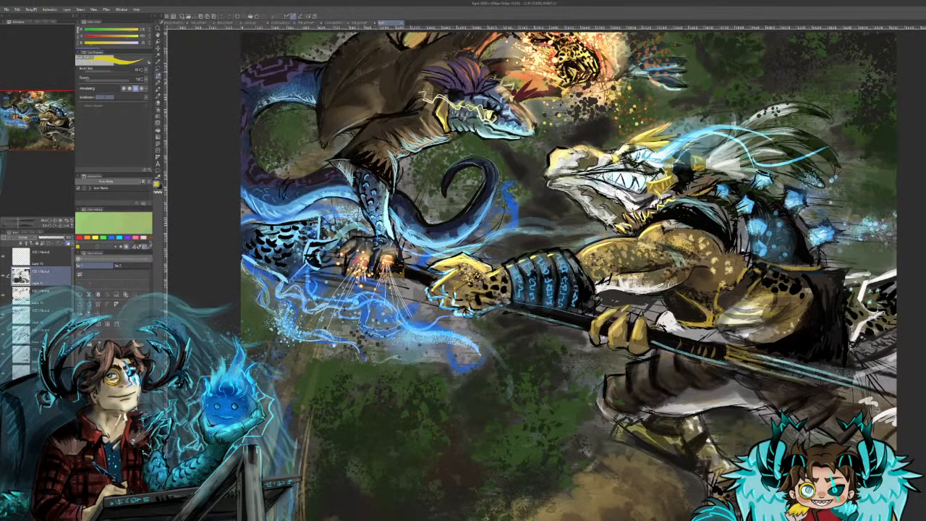
click(313, 23)
click(337, 24)
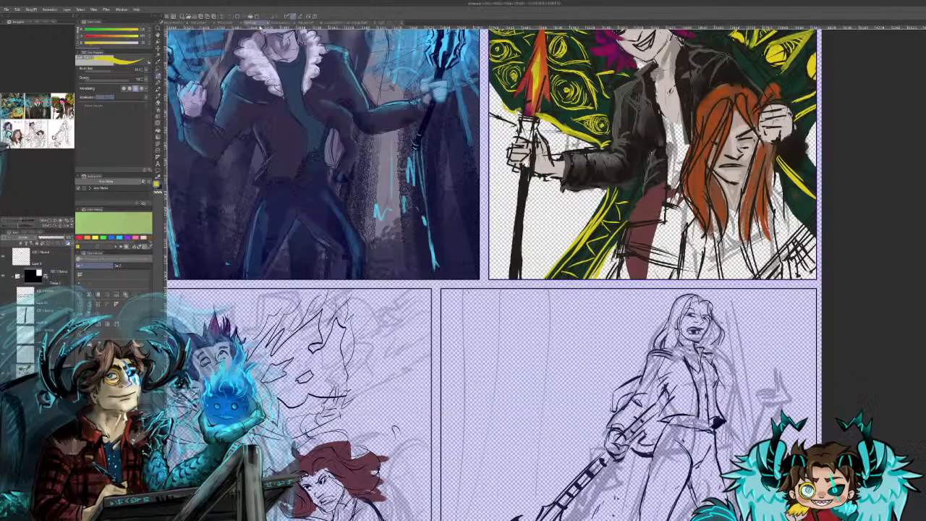
click(258, 24)
click(282, 24)
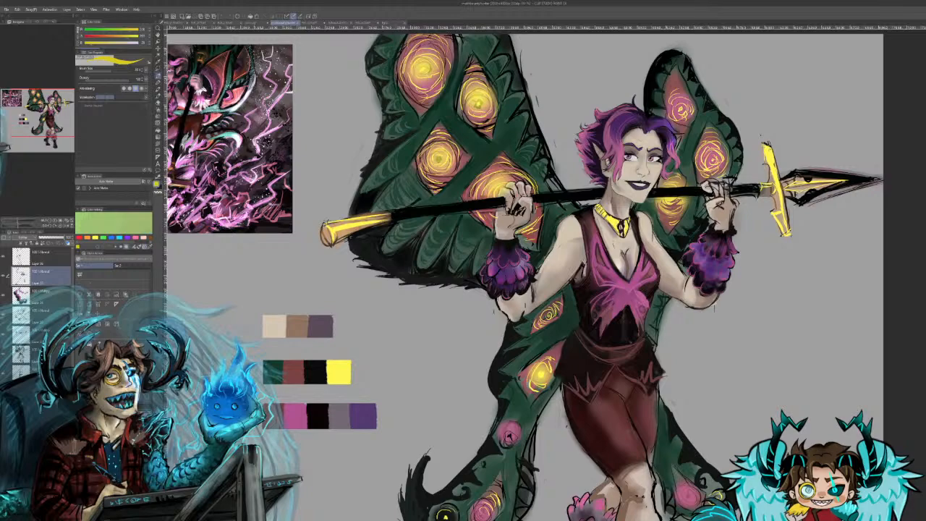
click(259, 24)
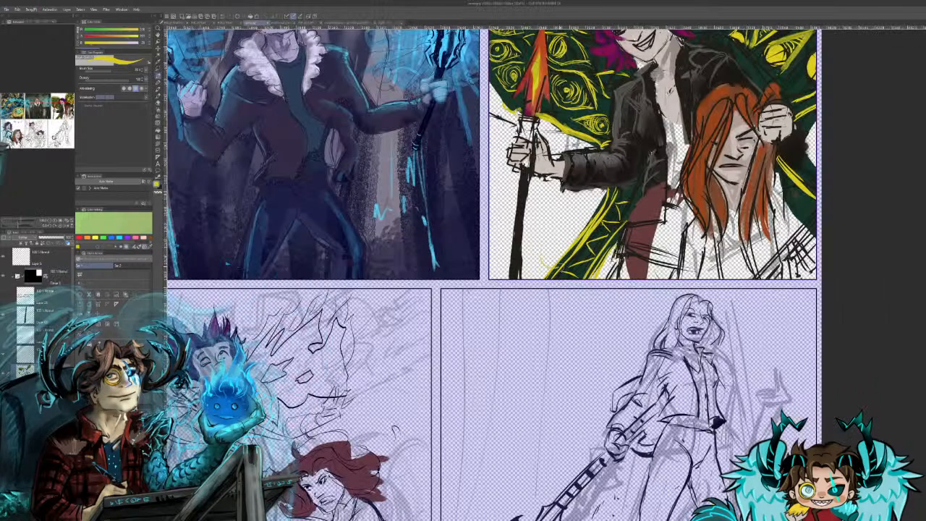
Step: Repaint the lower wing's tail in sampled dark green with a curled tip, covering its yellow triangles, and sample the wing yellow again
alt+click(563, 273)
mouse_move(552, 246)
mouse_down()
mouse_move(556, 270)
mouse_move(546, 277)
mouse_move(552, 246)
mouse_move(591, 239)
mouse_up()
mouse_move(558, 277)
mouse_down()
mouse_move(592, 251)
mouse_move(583, 274)
mouse_up()
drag(608, 209, 576, 253)
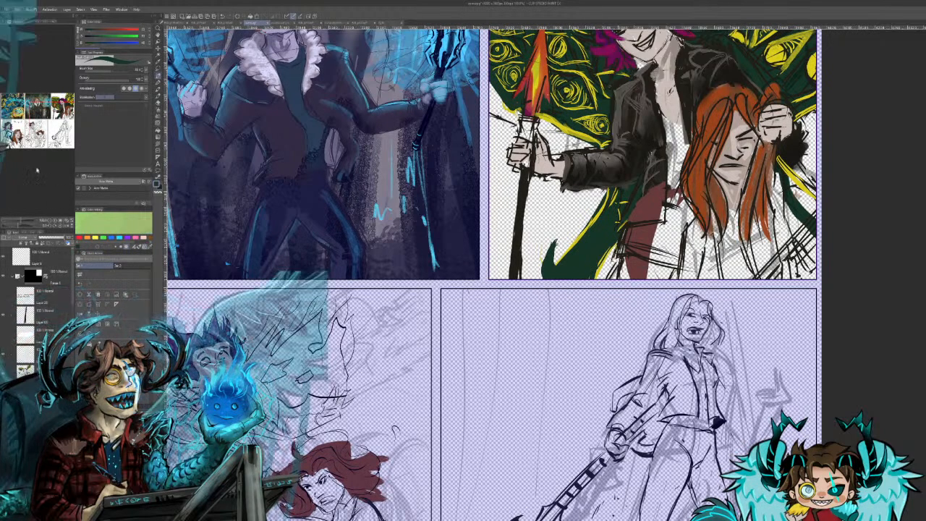
drag(45, 125, 64, 109)
alt+click(459, 264)
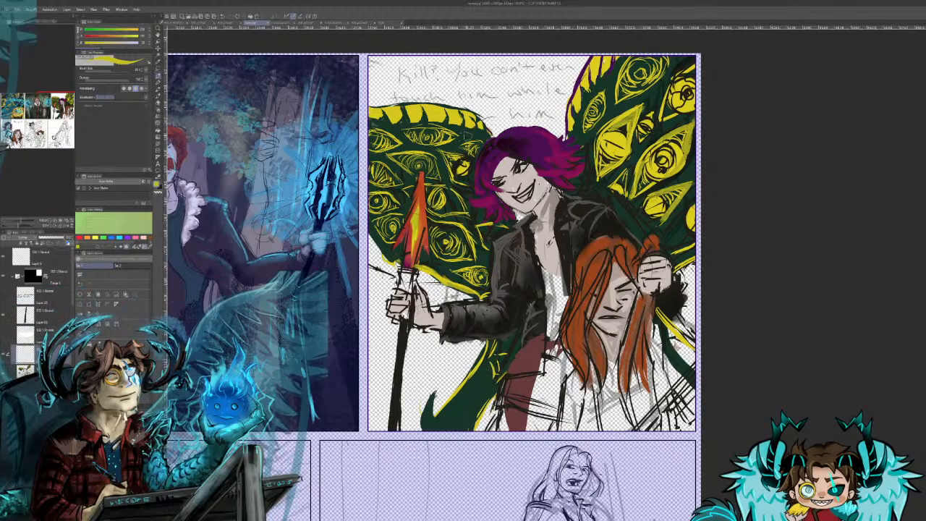
Step: Sample the mauve from a wing eye on the reference sheet and paint it inside the eye shapes across both wings
click(288, 24)
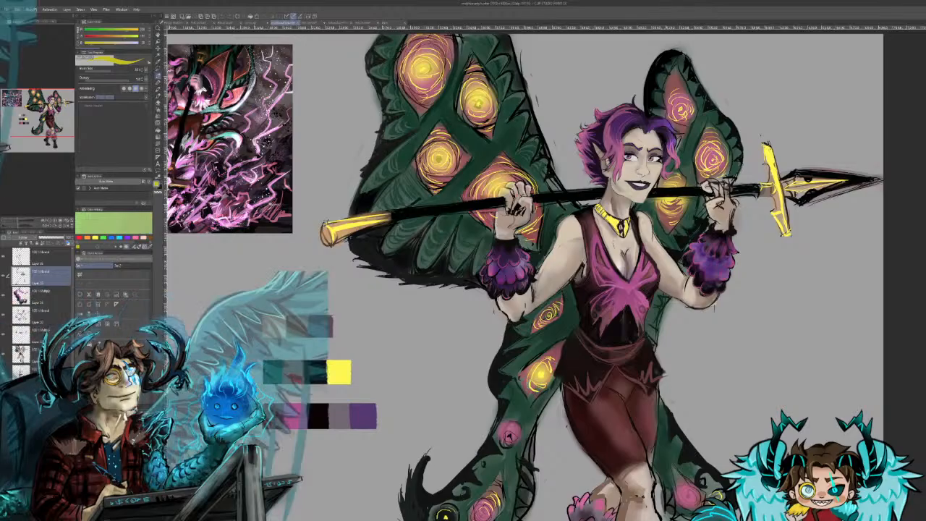
alt+click(507, 432)
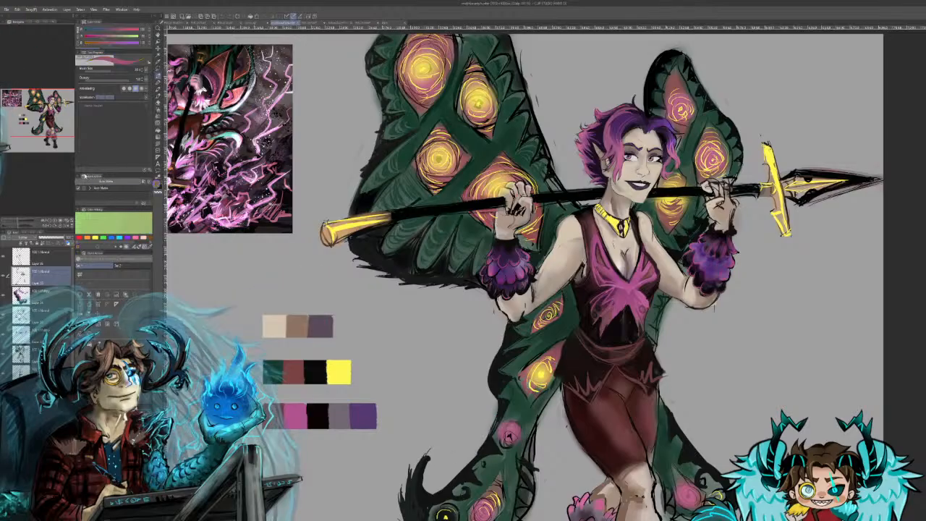
click(258, 24)
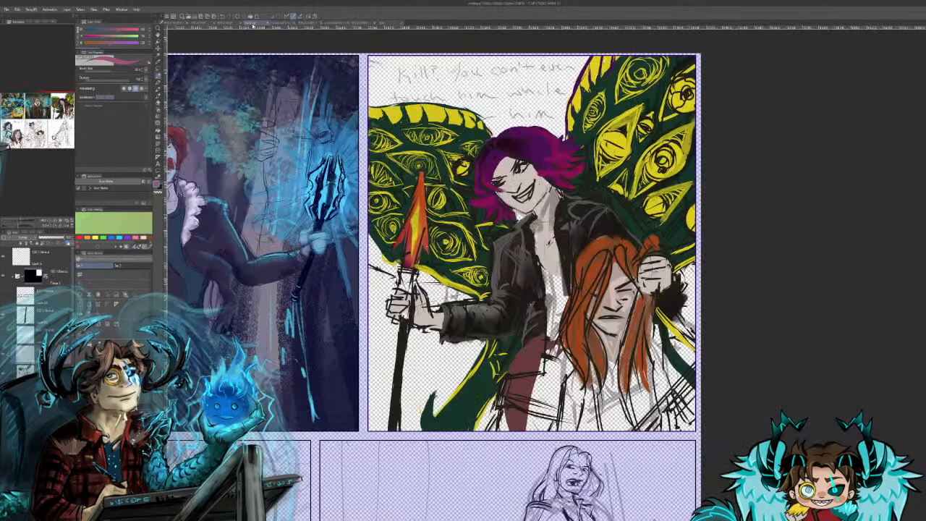
mouse_move(602, 151)
mouse_down()
mouse_move(615, 159)
mouse_move(637, 119)
mouse_move(647, 135)
mouse_up()
mouse_move(668, 100)
mouse_down()
mouse_move(676, 109)
mouse_move(667, 116)
mouse_move(683, 109)
mouse_up()
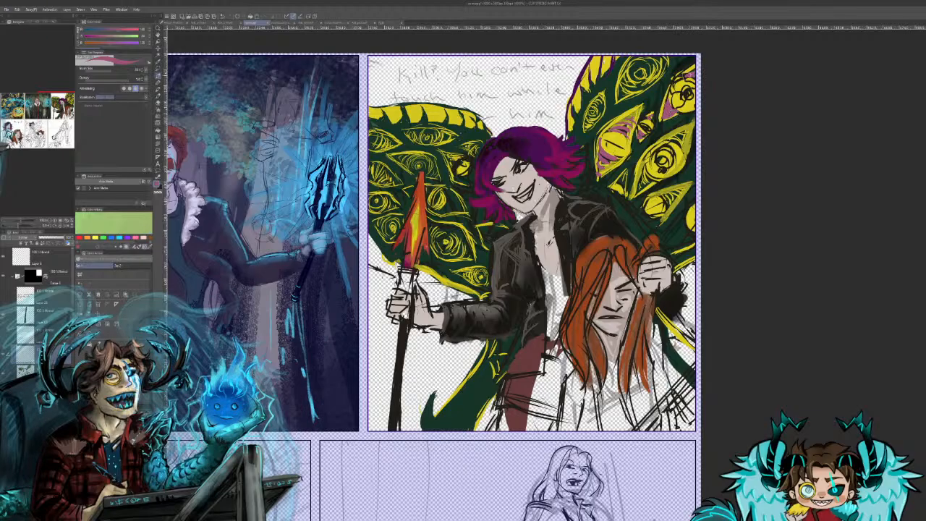
mouse_move(630, 68)
mouse_down()
mouse_move(640, 90)
mouse_move(642, 75)
mouse_move(617, 104)
mouse_move(652, 68)
mouse_move(632, 74)
mouse_move(651, 72)
mouse_move(633, 62)
mouse_move(655, 73)
mouse_move(652, 85)
mouse_move(662, 73)
mouse_up()
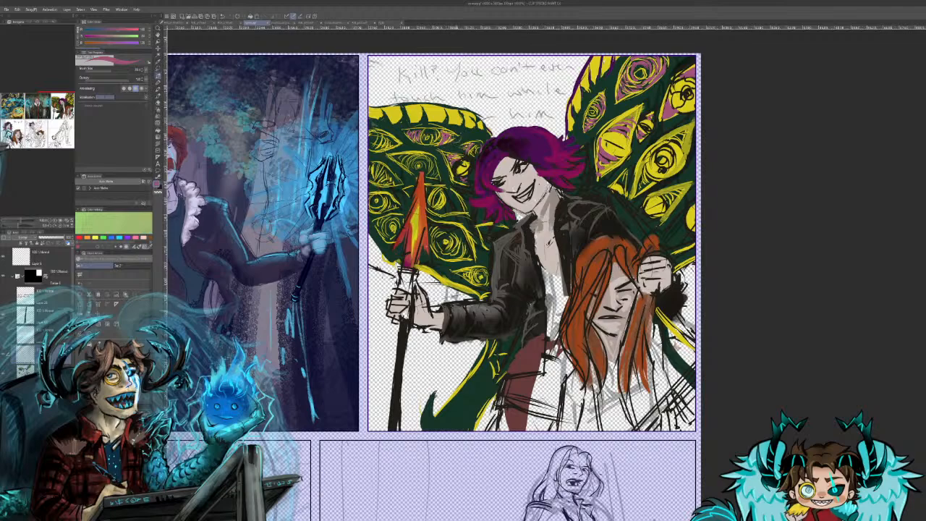
drag(449, 275, 503, 235)
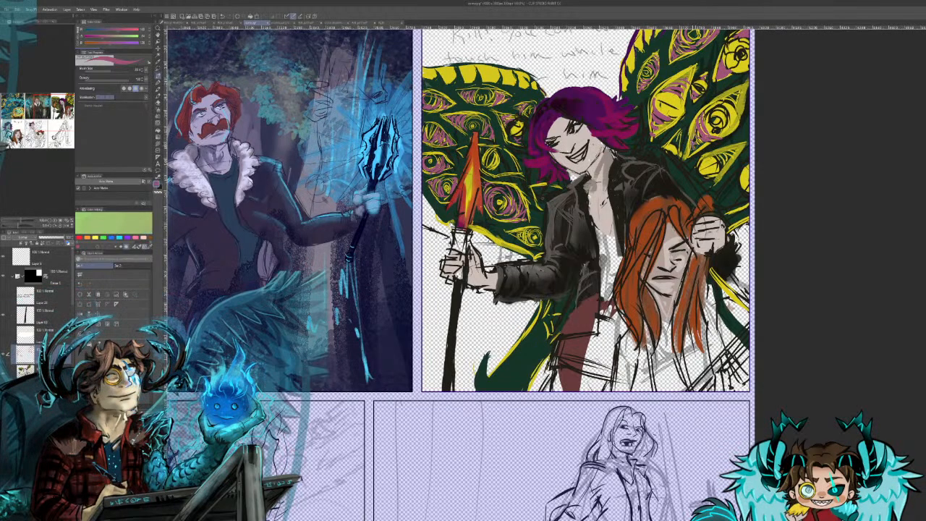
drag(692, 151, 718, 138)
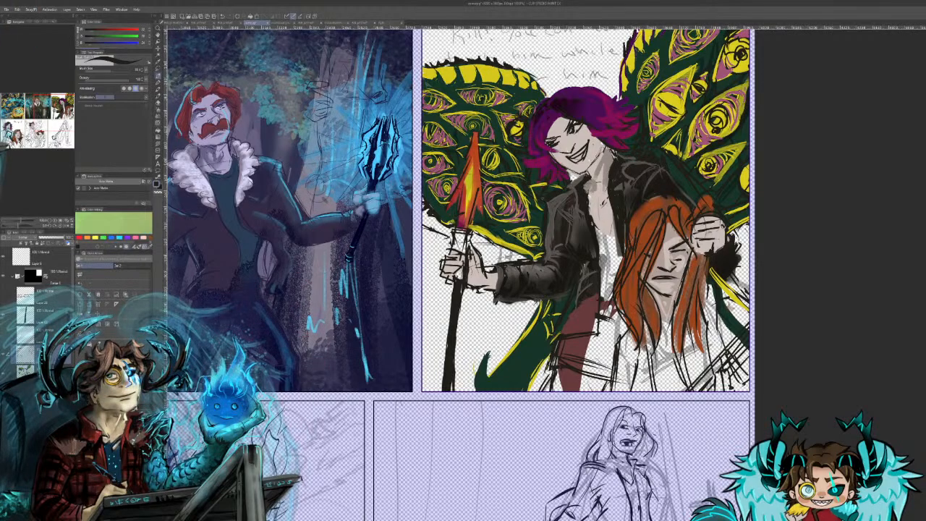
Step: Add jagged black edging along the tops of the wings and fill the spear shaft between spearhead and hand with sampled black
drag(547, 177, 451, 268)
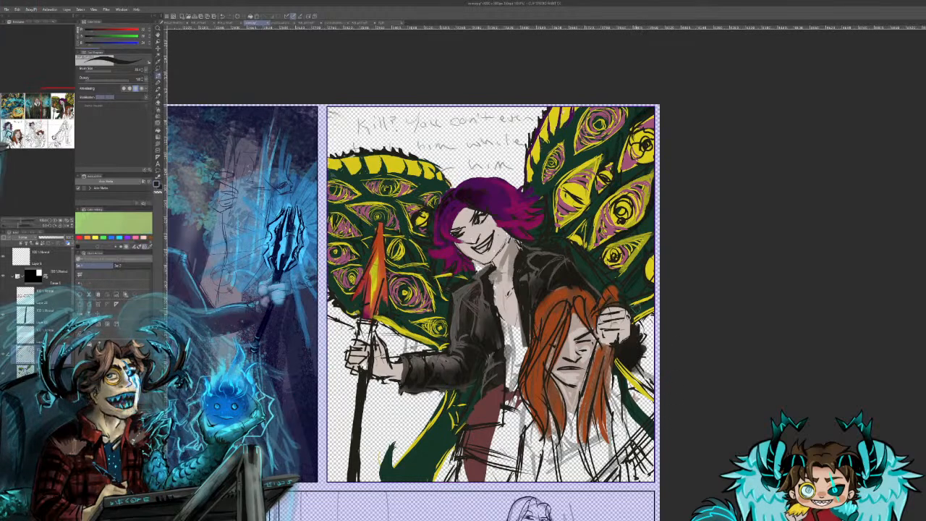
key(x)
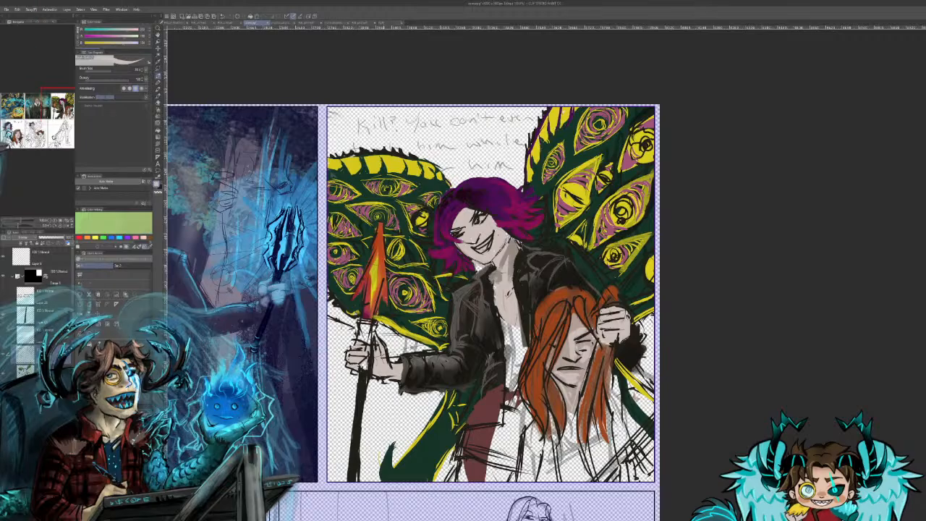
alt+click(362, 382)
drag(363, 322, 364, 338)
drag(365, 327, 364, 341)
drag(368, 333, 364, 344)
drag(367, 325, 366, 335)
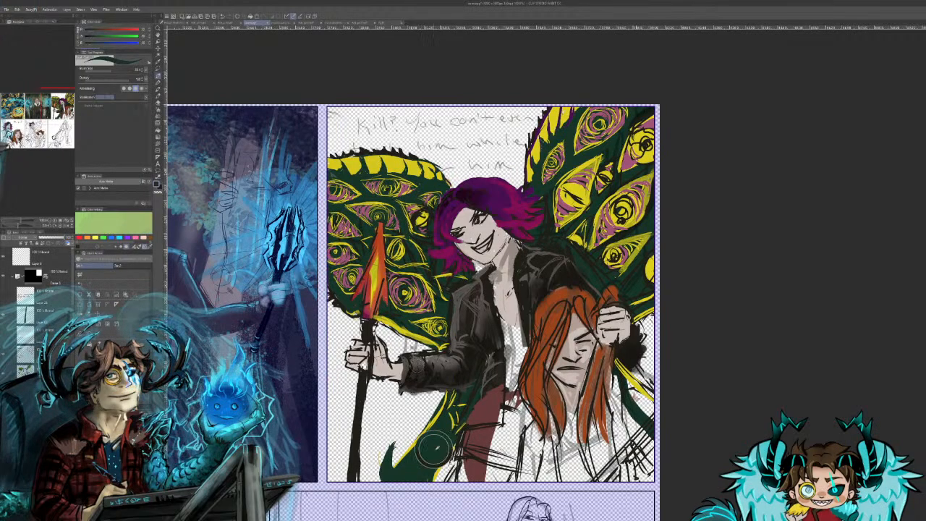
Step: Extend the lower wing beside the red-haired figure to the panel's bottom edge in dark green, and sample the mauve from the wing eyes
drag(621, 382, 635, 402)
drag(641, 400, 653, 417)
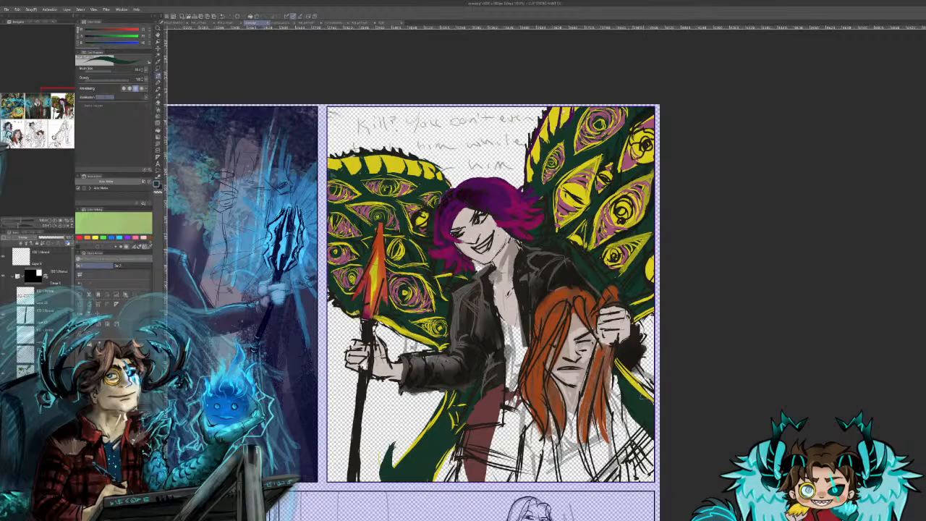
mouse_move(641, 377)
mouse_down()
mouse_move(654, 390)
mouse_move(628, 395)
mouse_move(647, 445)
mouse_up()
key(ctrl+z)
mouse_move(614, 380)
mouse_down()
mouse_move(616, 399)
mouse_move(651, 454)
mouse_up()
drag(614, 406, 653, 478)
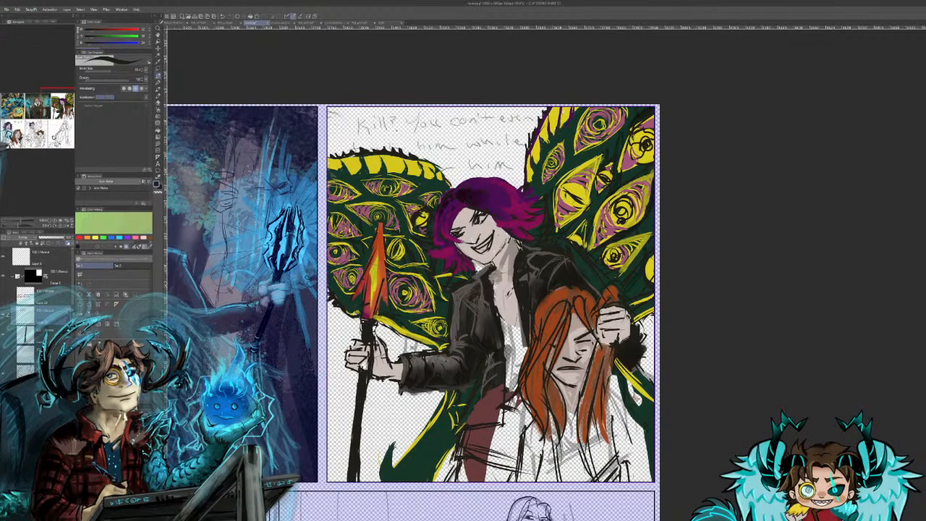
alt+click(562, 207)
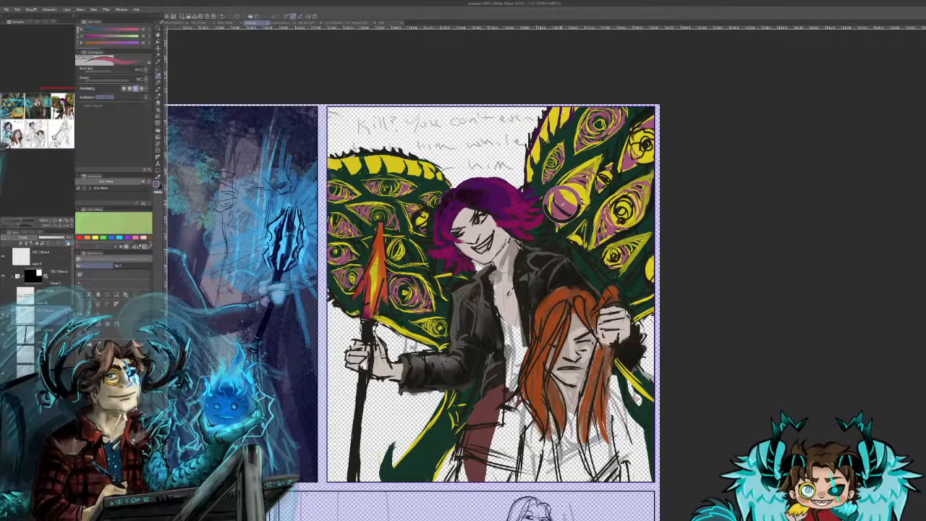
Step: Touch up the mauve inside the eyes of the raised wing and add a mauve accent to the lower wing near the hip
mouse_move(581, 230)
mouse_down()
mouse_move(572, 246)
mouse_move(577, 234)
mouse_move(583, 239)
mouse_up()
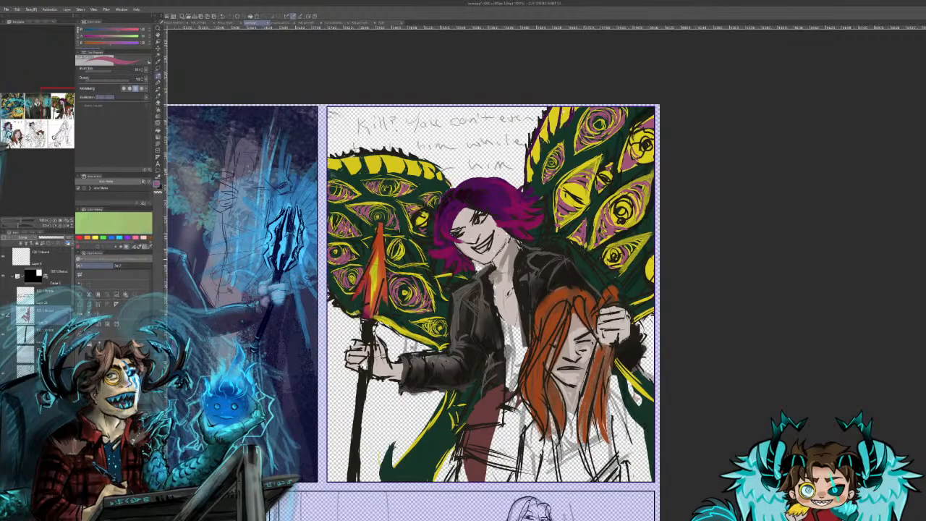
drag(631, 250, 628, 260)
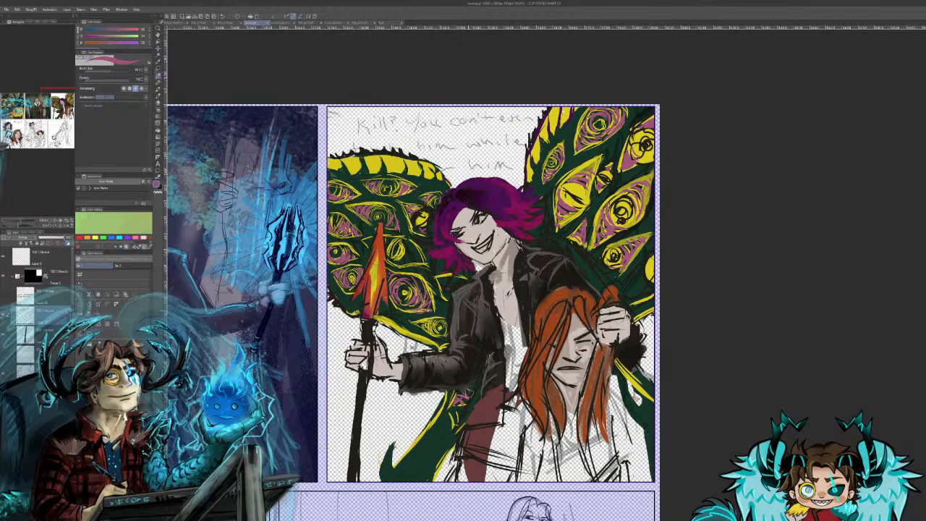
mouse_move(399, 473)
mouse_down()
mouse_move(420, 460)
mouse_move(427, 472)
mouse_move(401, 477)
mouse_move(424, 449)
mouse_move(410, 461)
mouse_move(434, 454)
mouse_move(424, 479)
mouse_move(426, 464)
mouse_move(405, 473)
mouse_move(431, 454)
mouse_up()
key(ctrl+z)
key(ctrl+z)
key(ctrl+z)
key(ctrl+z)
key(ctrl+z)
key(ctrl+z)
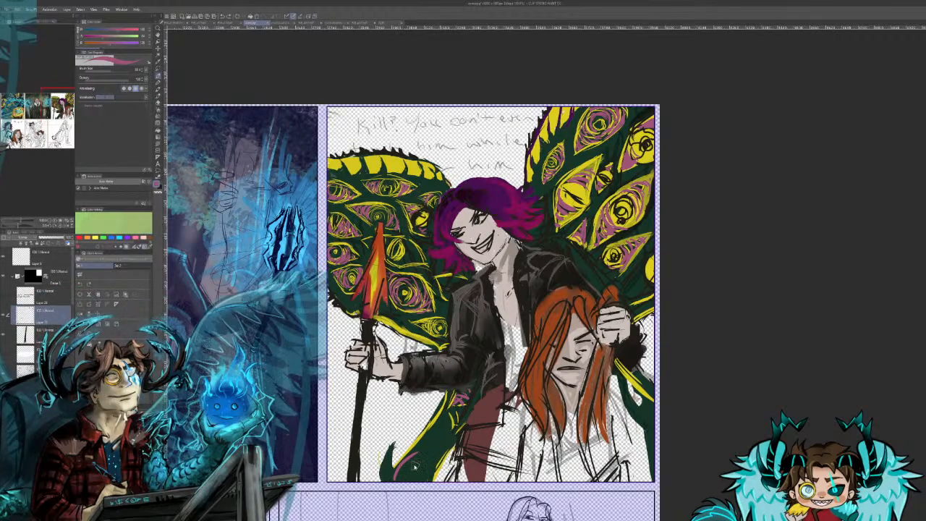
Step: Outline an almond-shaped mauve eye on the lower wing's tail and edge the curled tip in yellow, touching up with sampled green
mouse_move(395, 479)
mouse_down()
mouse_move(430, 461)
mouse_move(425, 478)
mouse_up()
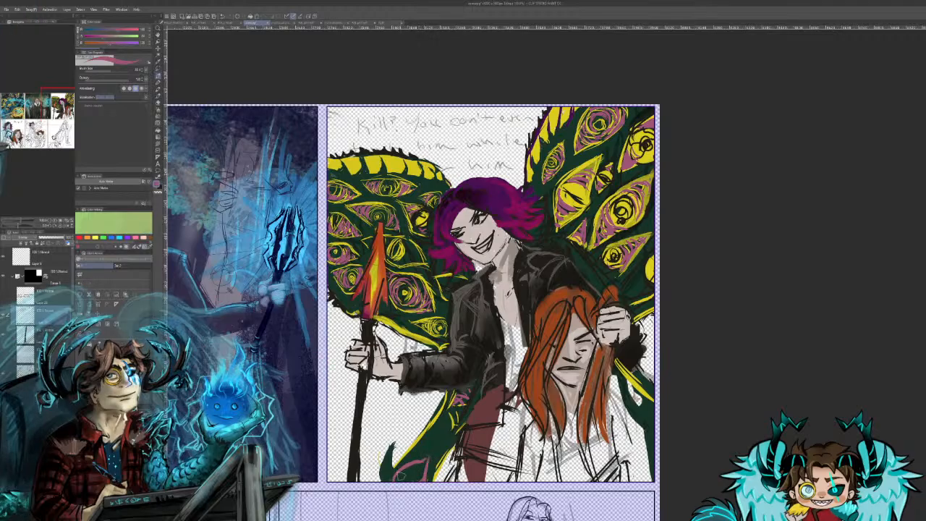
key(ctrl+z)
key(c)
alt+click(403, 461)
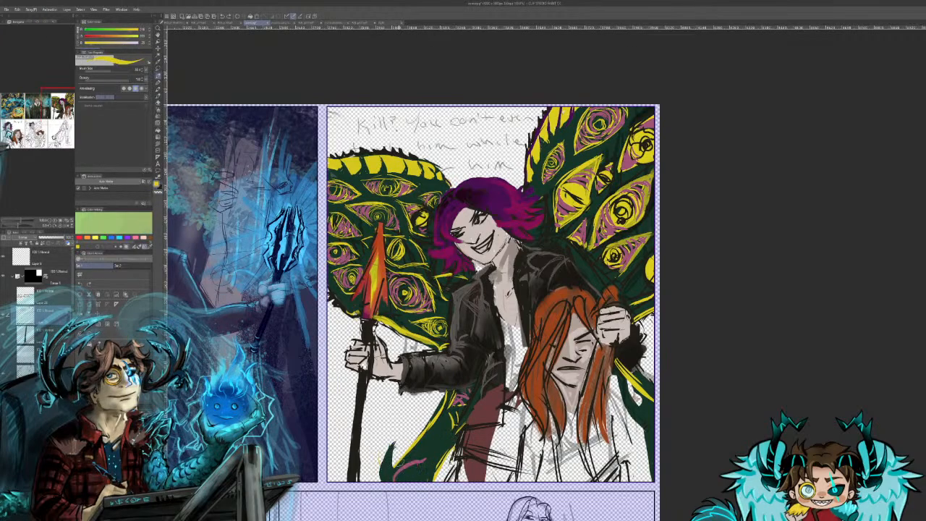
mouse_move(393, 443)
mouse_down()
mouse_move(396, 473)
mouse_move(384, 467)
mouse_move(379, 481)
mouse_move(392, 469)
mouse_up()
alt+click(385, 472)
drag(409, 458, 402, 467)
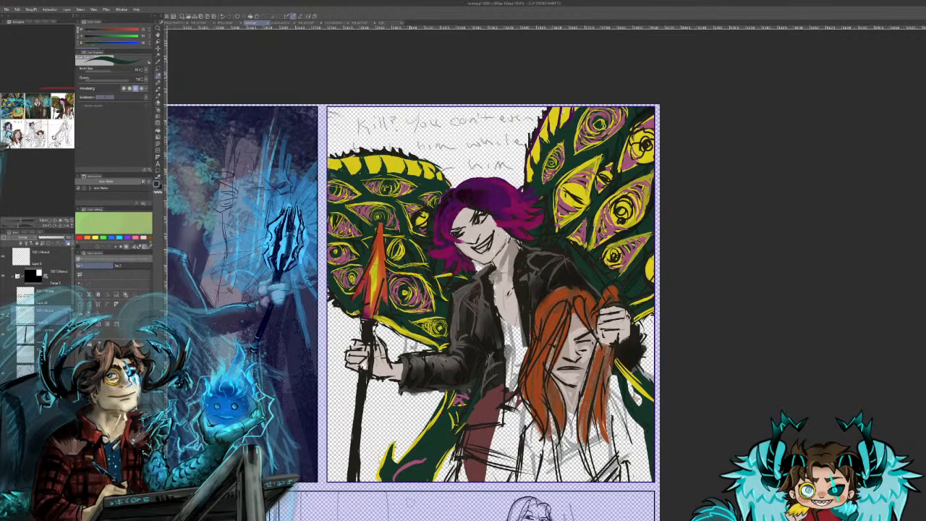
alt+click(402, 467)
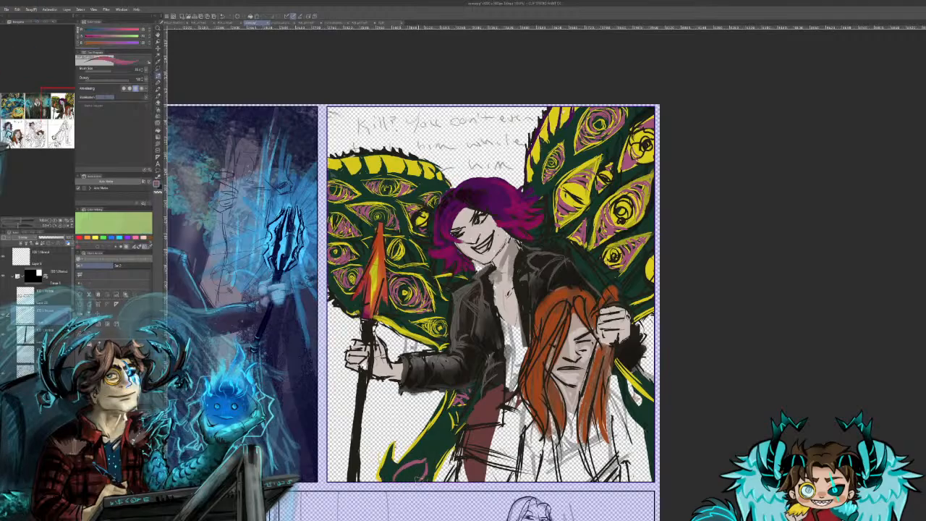
Step: Fill the tail's eye with yellow rings using sampled wing yellow, and sample black from the character's reference sheet
alt+click(418, 324)
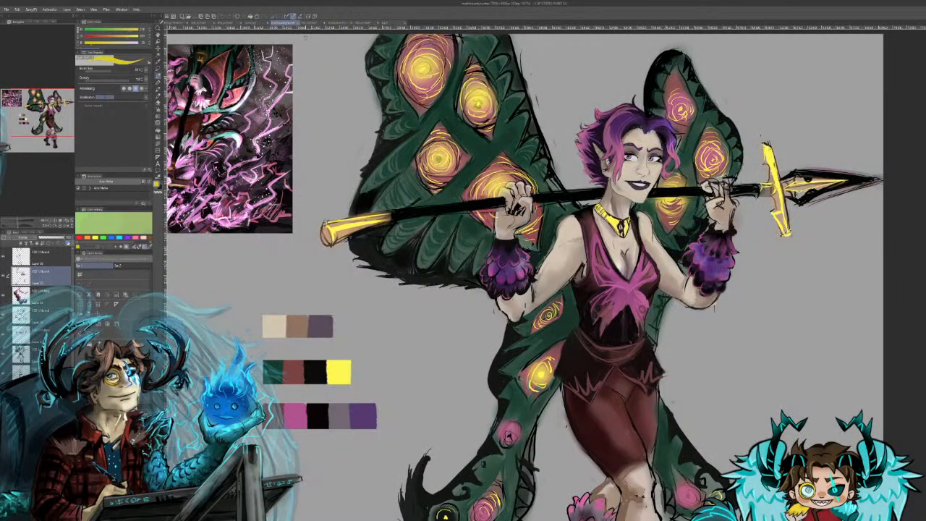
alt+click(485, 452)
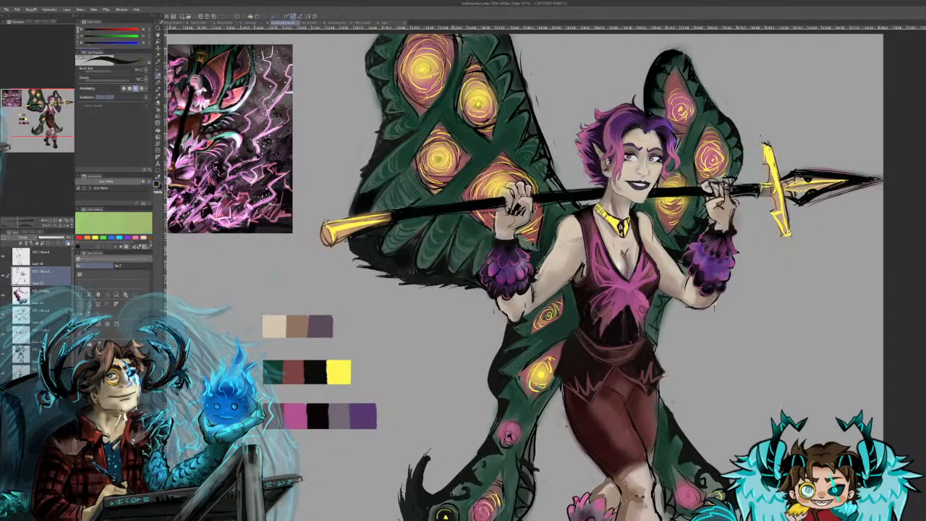
click(257, 25)
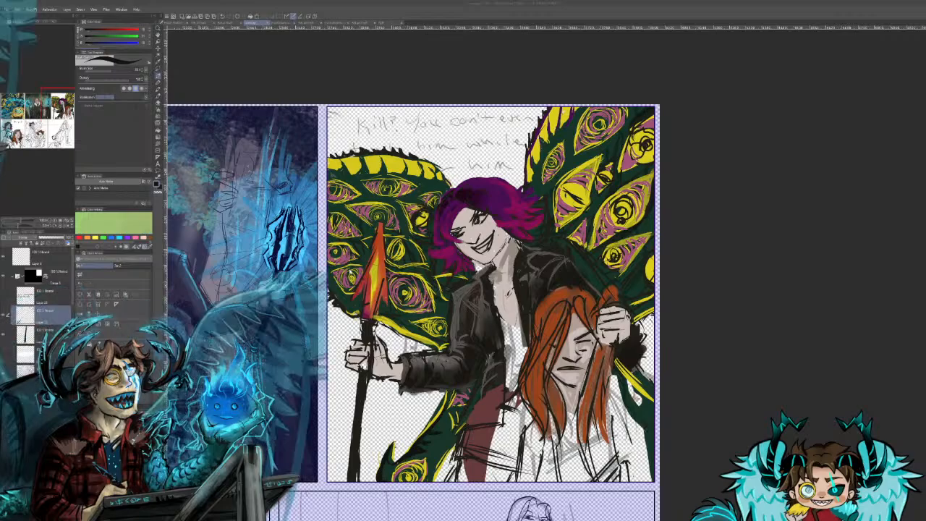
Step: Open the fiery armoured monster painting and examine it alongside its inset pencil sketch marked OLD
double_click(181, 249)
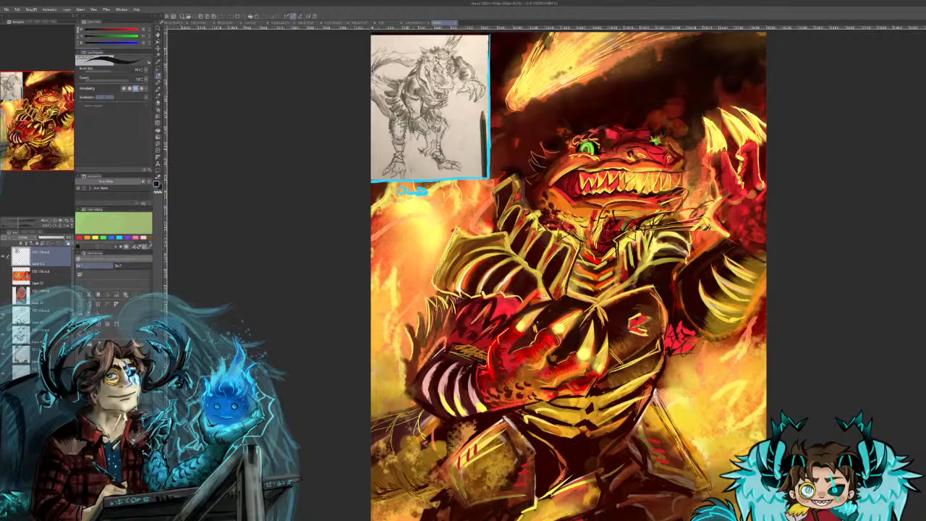
scroll(462, 113, up, 2)
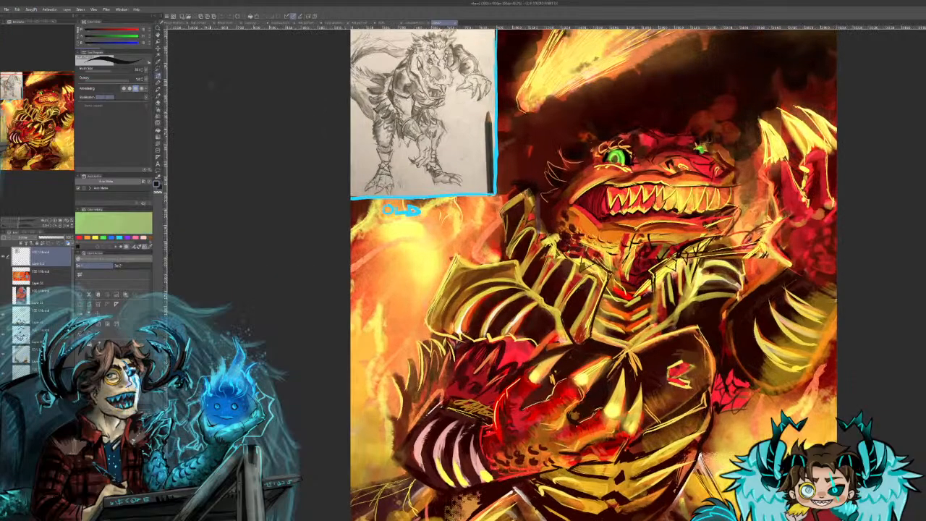
drag(288, 99, 363, 193)
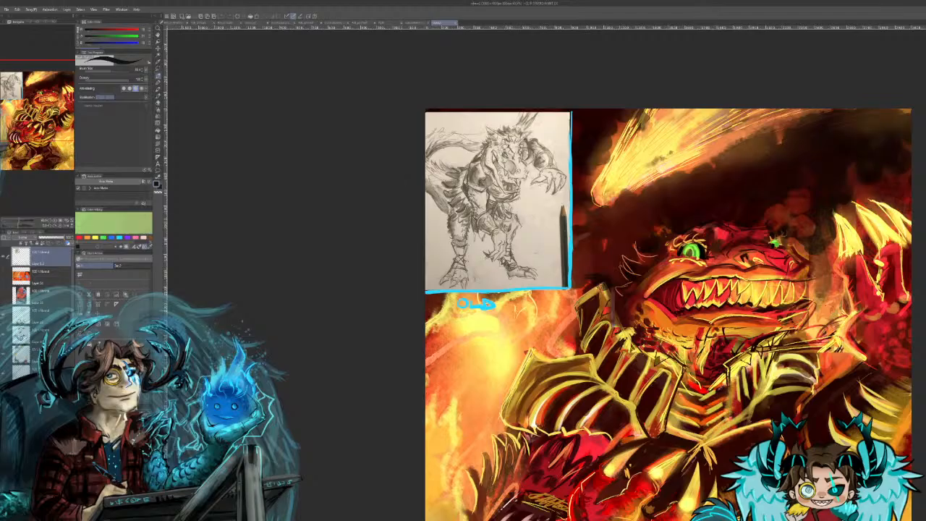
scroll(516, 214, up, 5)
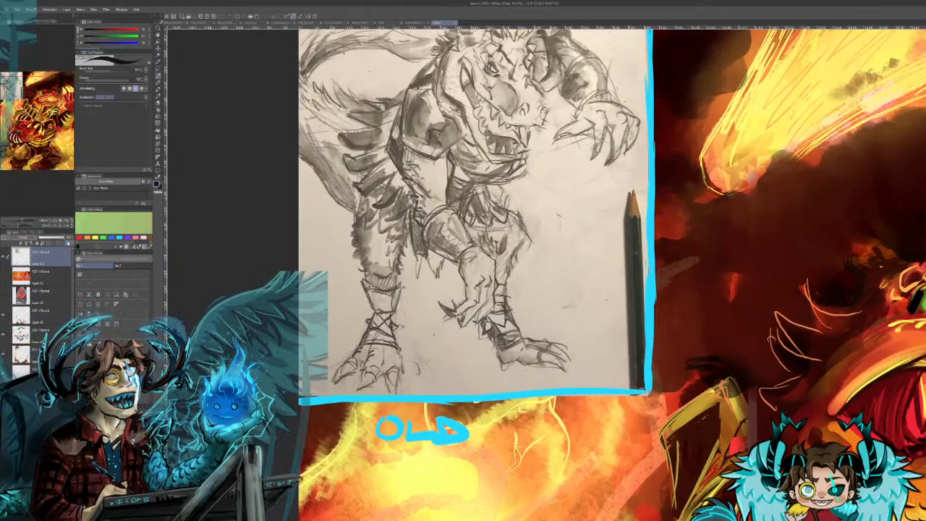
drag(27, 108, 56, 121)
scroll(224, 200, down, 4)
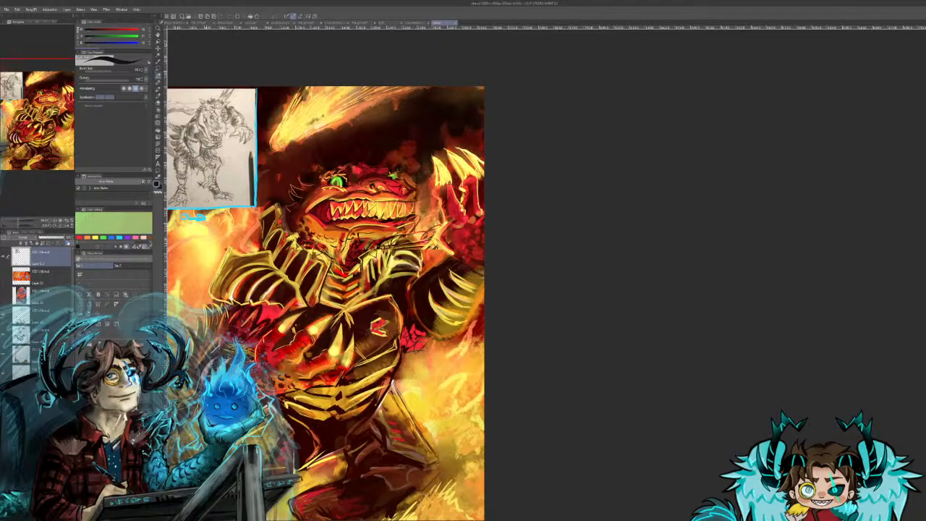
scroll(216, 200, up, 1)
scroll(208, 199, down, 1)
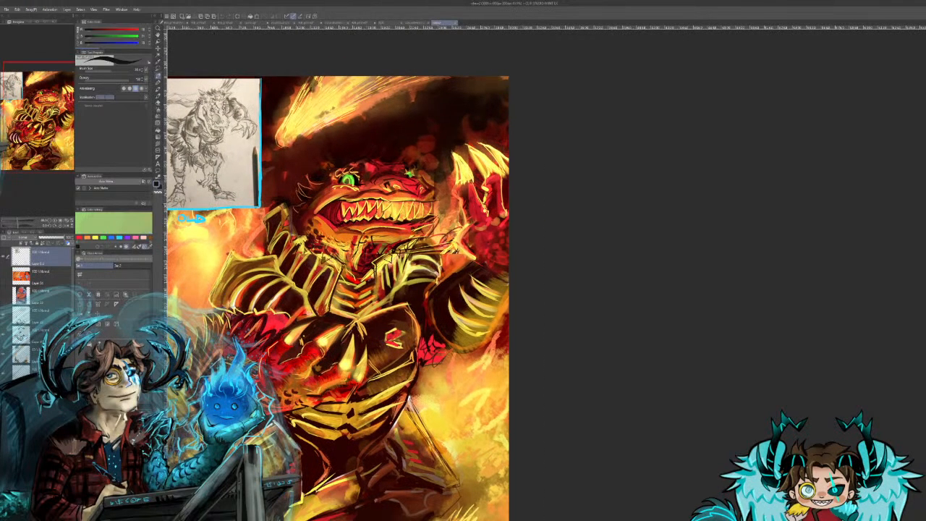
drag(32, 123, 11, 127)
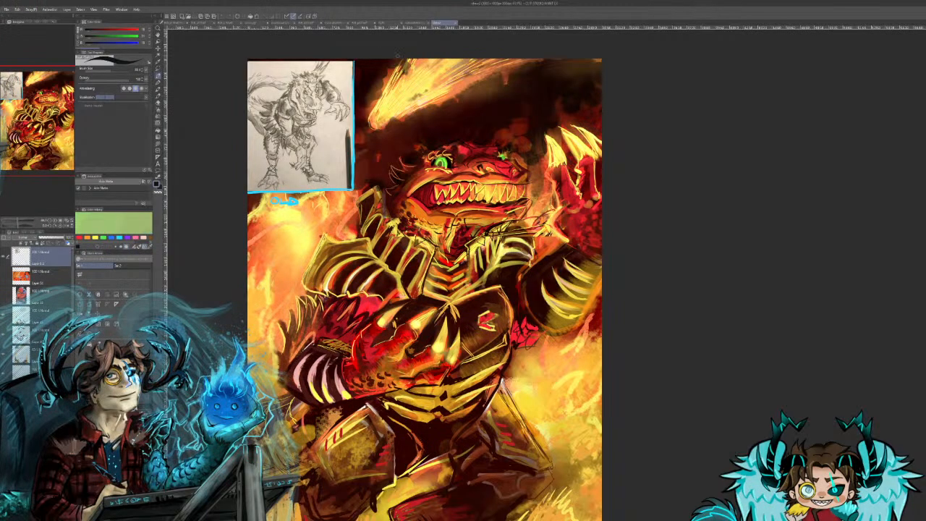
Step: Look through the rainbow character collage, the other comic pages and the winged character's reference sheet
click(414, 24)
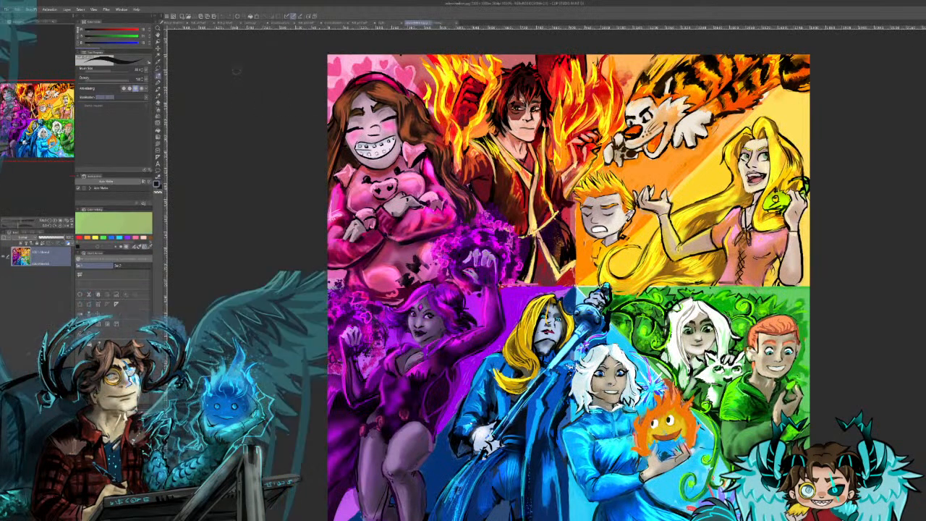
click(364, 24)
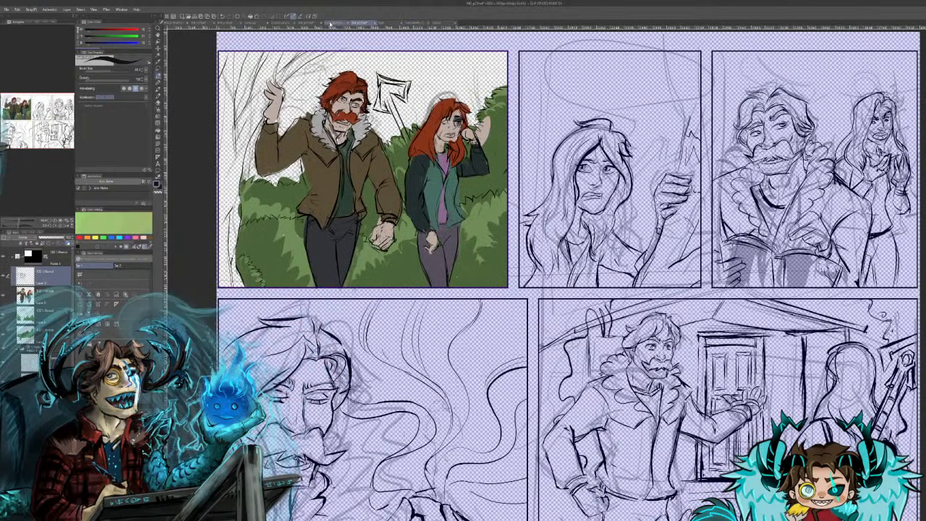
click(308, 24)
click(293, 23)
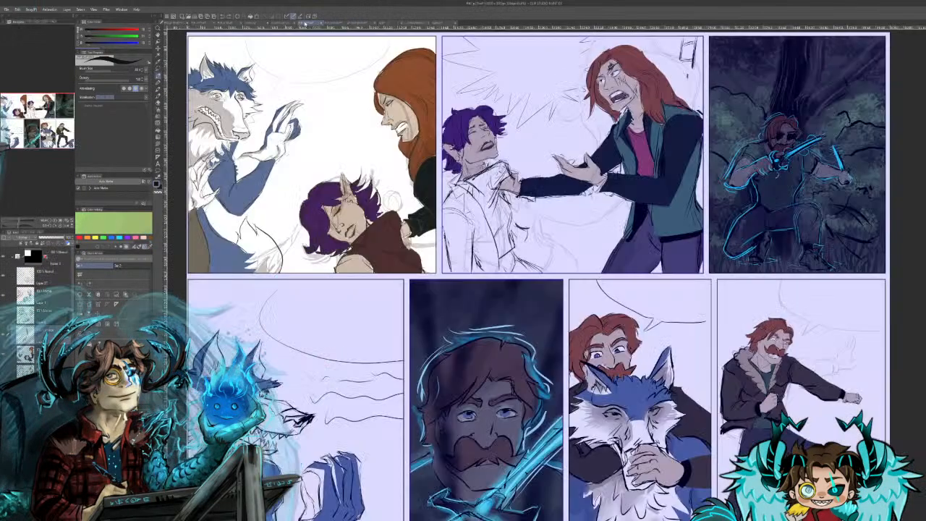
click(282, 24)
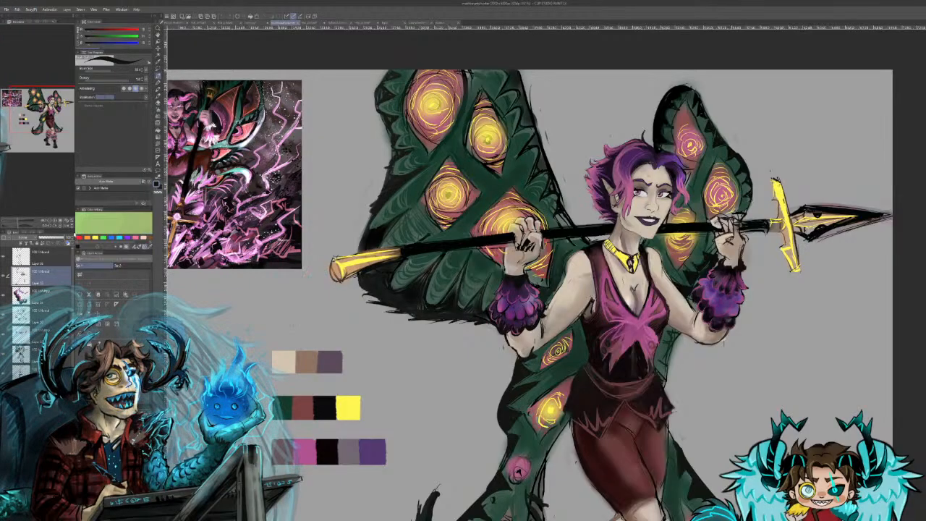
drag(463, 304, 539, 230)
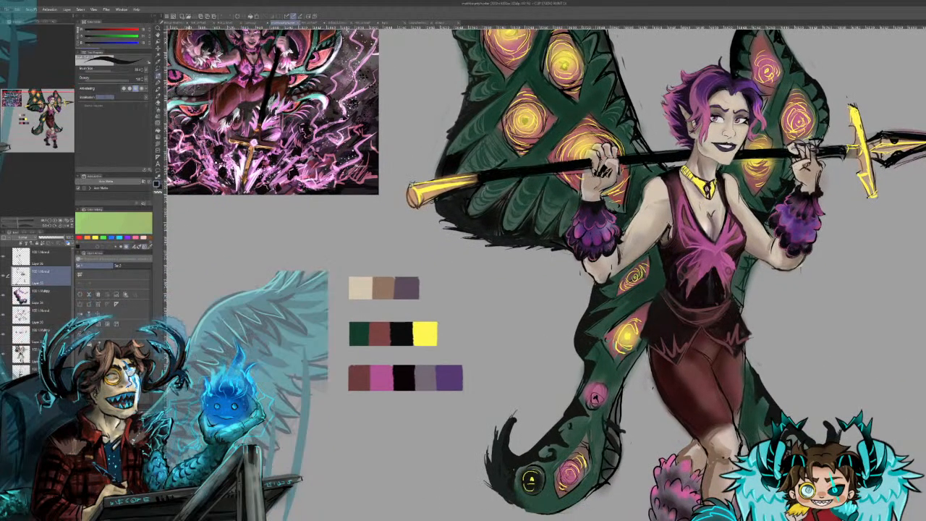
click(251, 24)
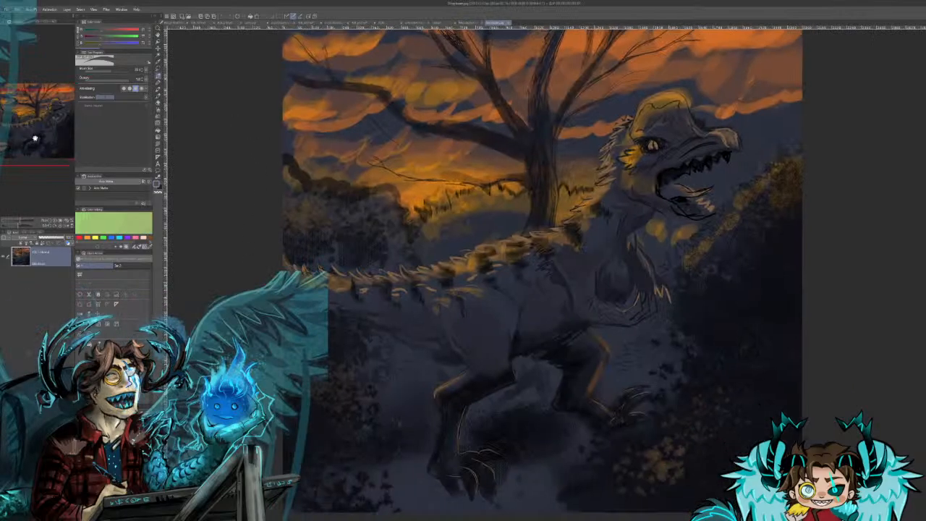
Step: Examine the sunset dinosaur, the horned storm creature and the feathered dinosaurs' nest paintings
drag(35, 138, 41, 128)
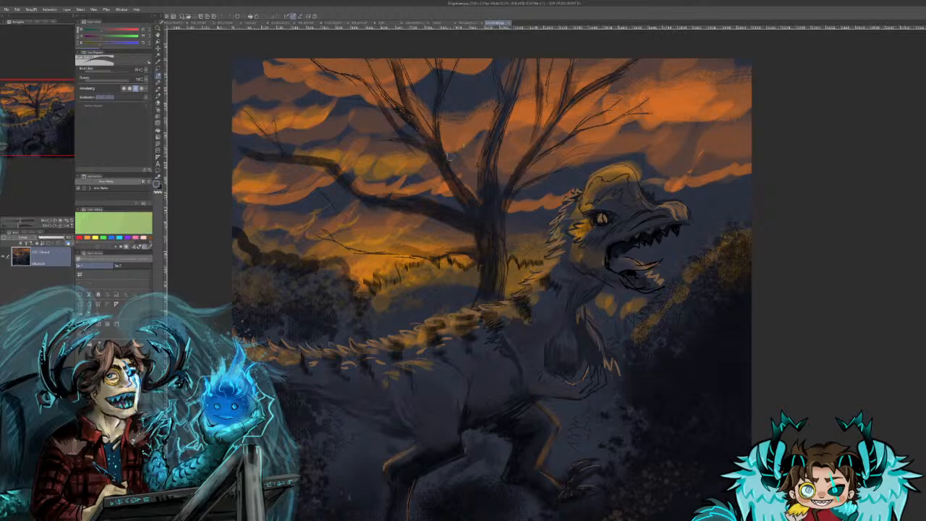
click(510, 23)
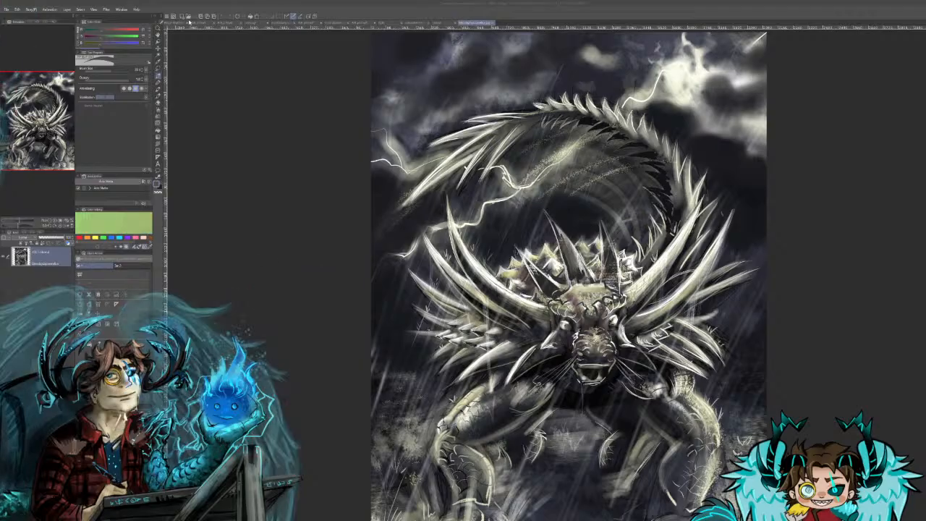
key(ctrl+Tab)
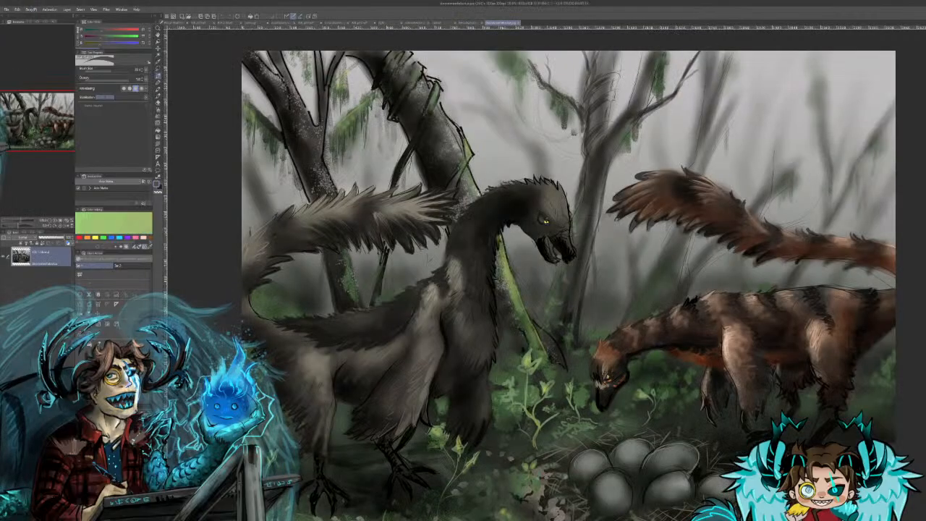
drag(34, 144, 28, 135)
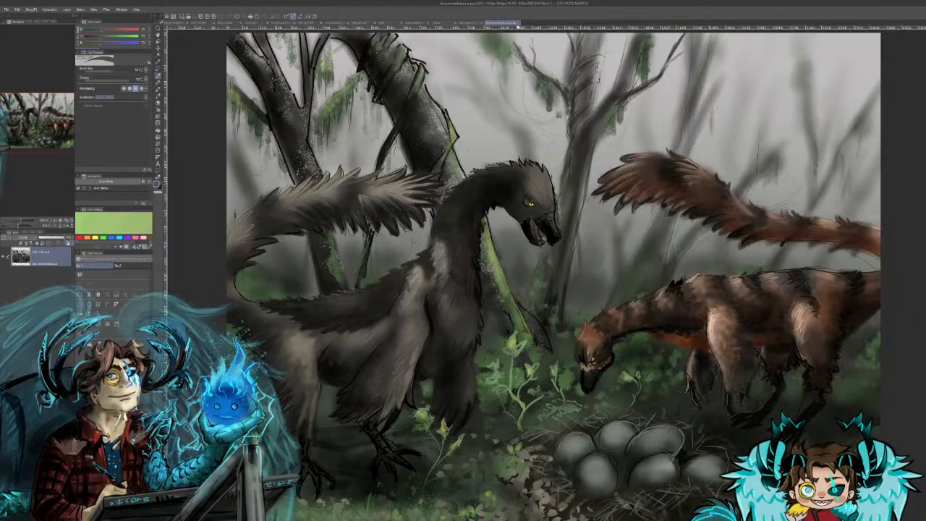
click(264, 24)
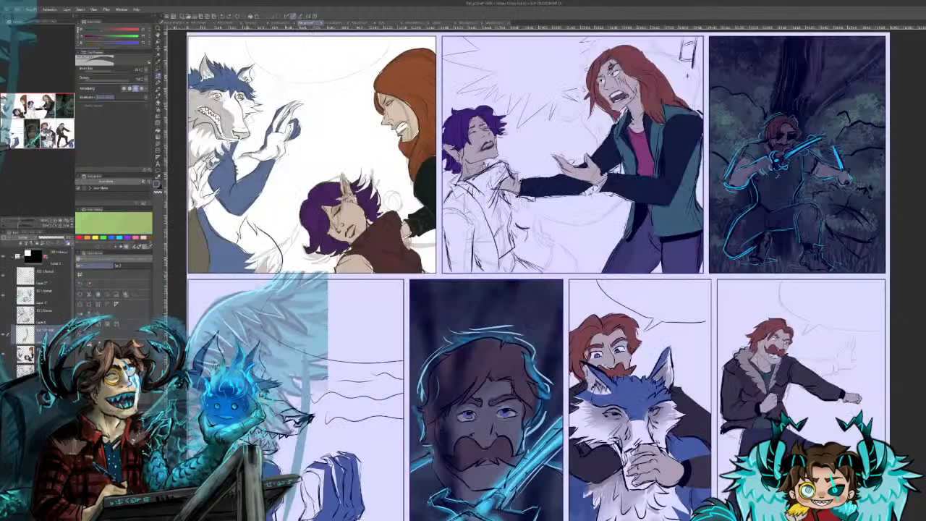
Step: Sample black from the reference sheet's outfit and fill the winged figure's top inside the open jacket, undoing the last stroke
click(282, 24)
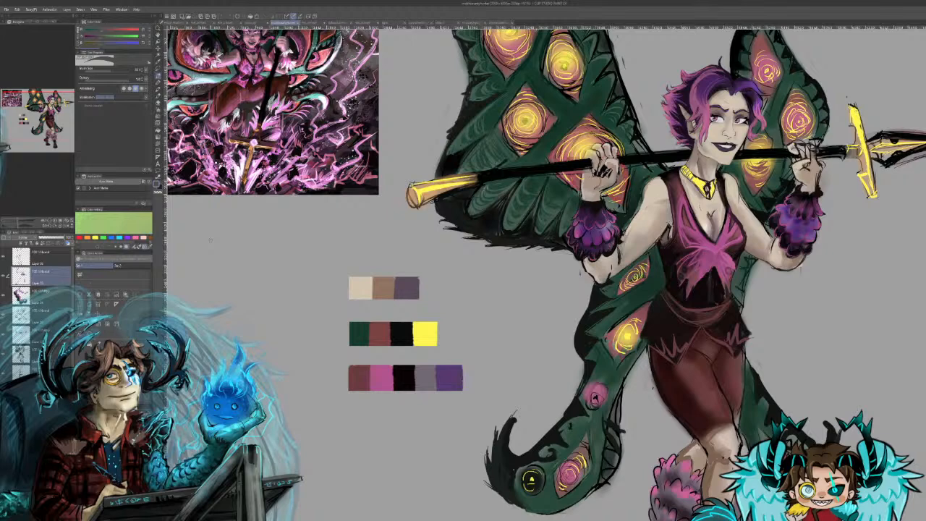
alt+click(664, 325)
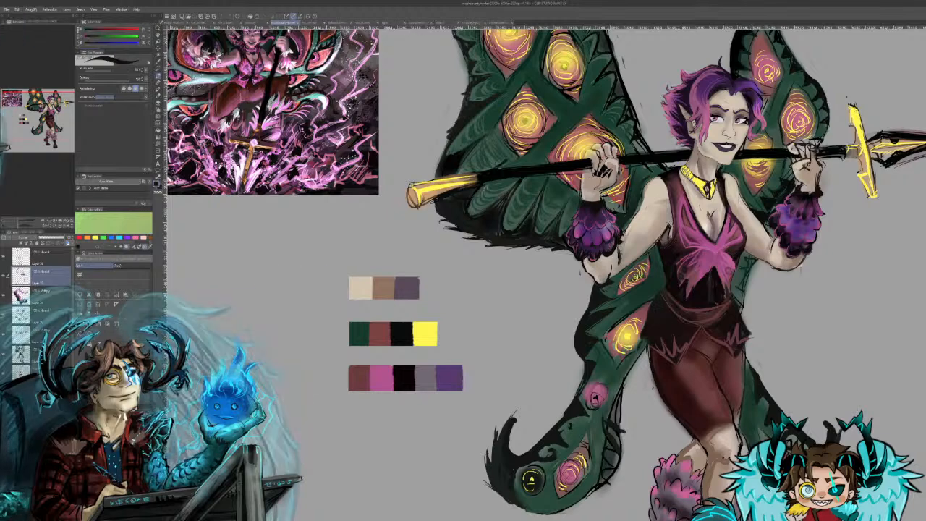
click(261, 24)
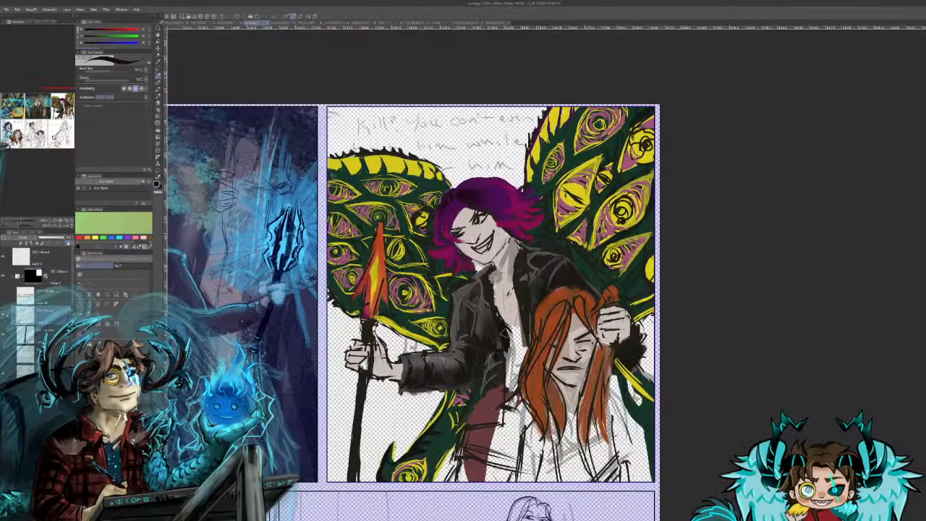
mouse_move(512, 340)
mouse_down()
mouse_move(519, 312)
mouse_move(512, 329)
mouse_move(511, 317)
mouse_move(522, 323)
mouse_move(523, 362)
mouse_move(515, 334)
mouse_move(506, 375)
mouse_up()
mouse_move(480, 403)
mouse_down()
mouse_move(496, 394)
mouse_move(485, 399)
mouse_up()
key(ctrl+z)
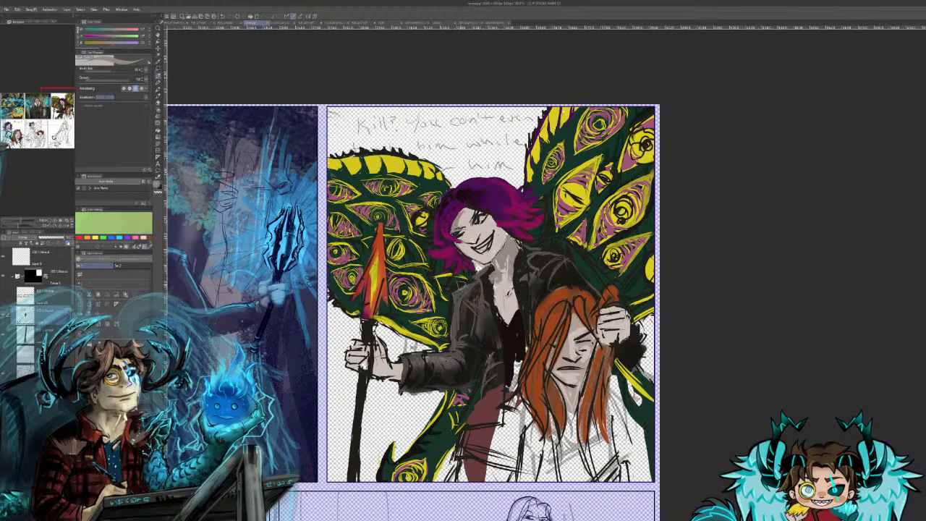
Step: Shade the crown of the winged figure's hair with sampled dark purple strands, and sample the hair's magenta
alt+click(452, 216)
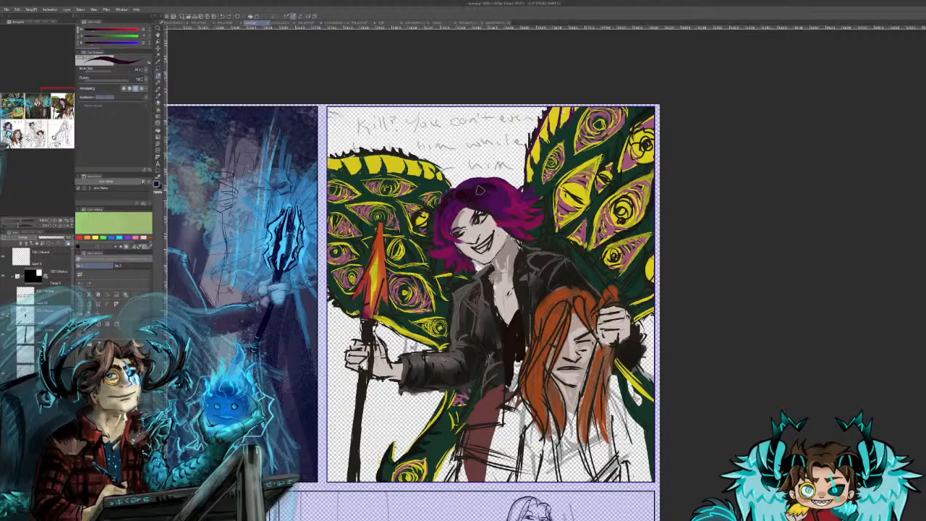
mouse_move(486, 186)
mouse_down()
mouse_move(511, 178)
mouse_move(520, 188)
mouse_up()
drag(485, 186, 500, 188)
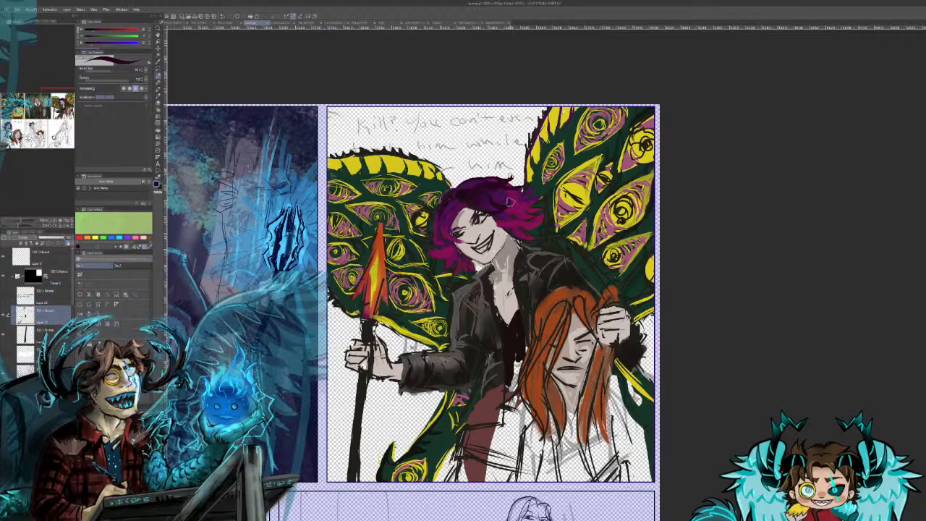
alt+click(511, 219)
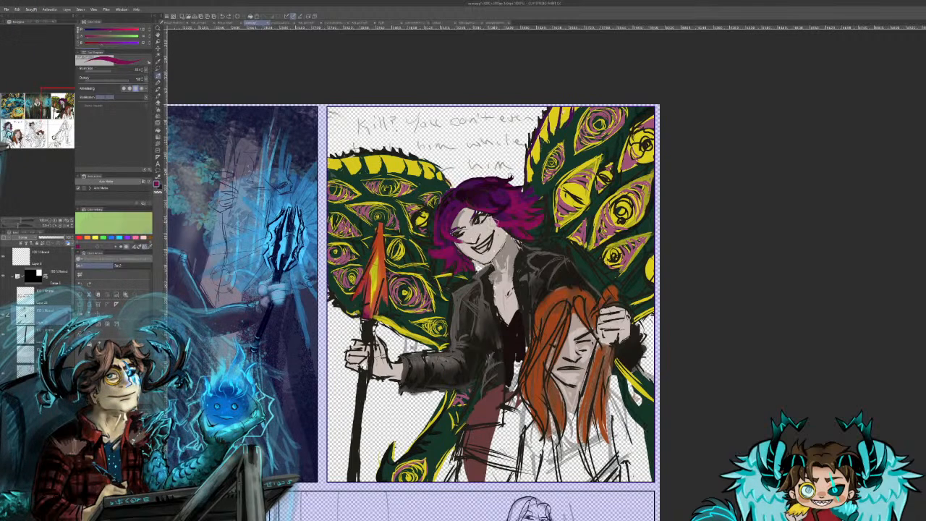
Step: Refine the winged figure's hair with dark purple and black strokes, and add yellow eye details to the wings
alt+click(502, 207)
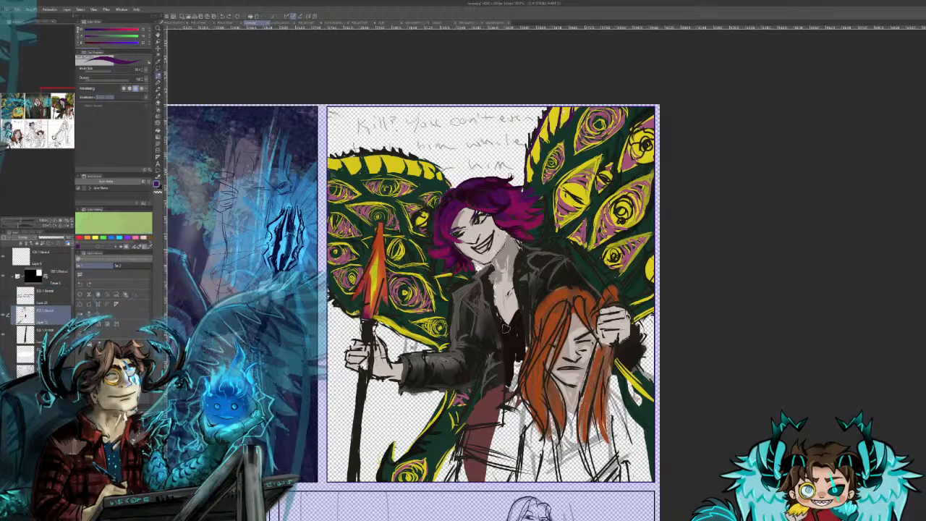
alt+click(469, 274)
drag(475, 262, 484, 273)
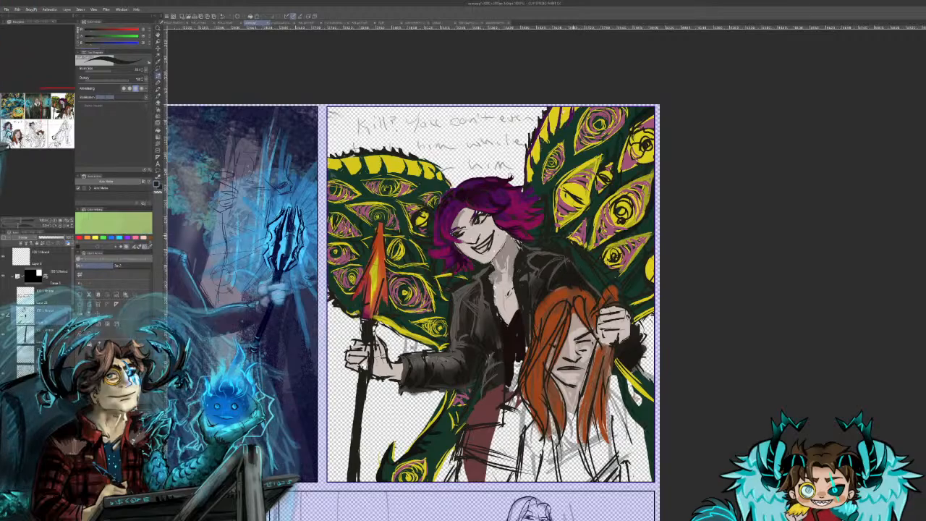
alt+click(572, 233)
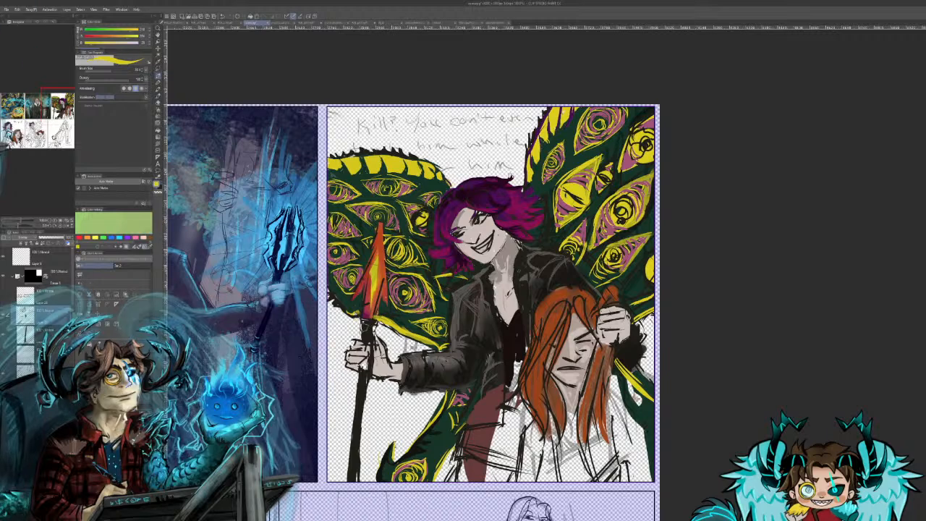
Step: Touch up the spearhead with its sampled red and outline its edges in black
alt+click(363, 286)
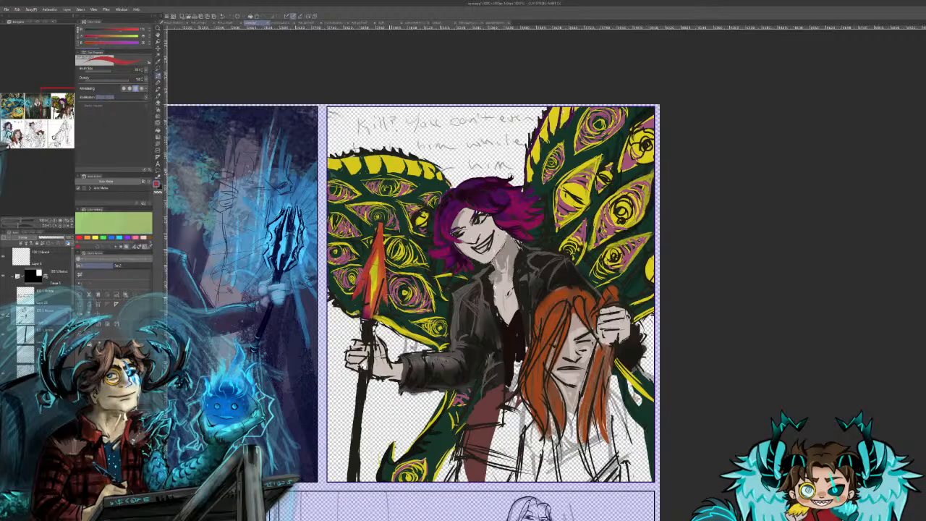
alt+click(368, 330)
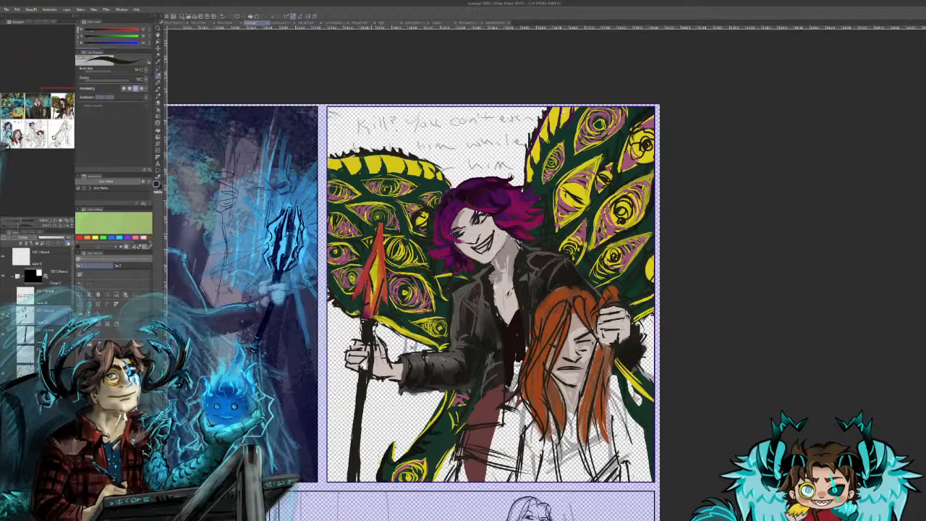
drag(380, 246, 386, 276)
mouse_move(380, 227)
mouse_down()
mouse_move(351, 308)
mouse_move(385, 307)
mouse_up()
drag(385, 275, 387, 310)
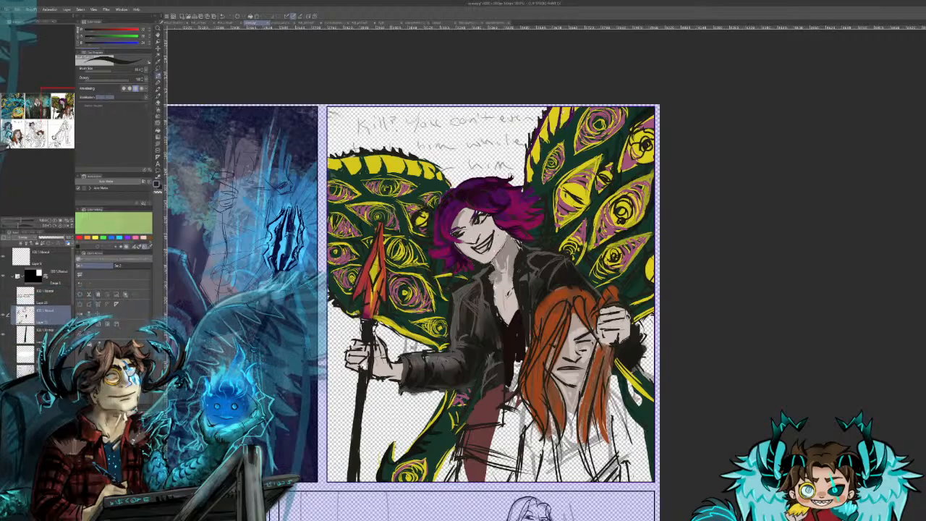
Step: Look through the other comic pages and the winged character's reference sheet
drag(383, 289, 532, 273)
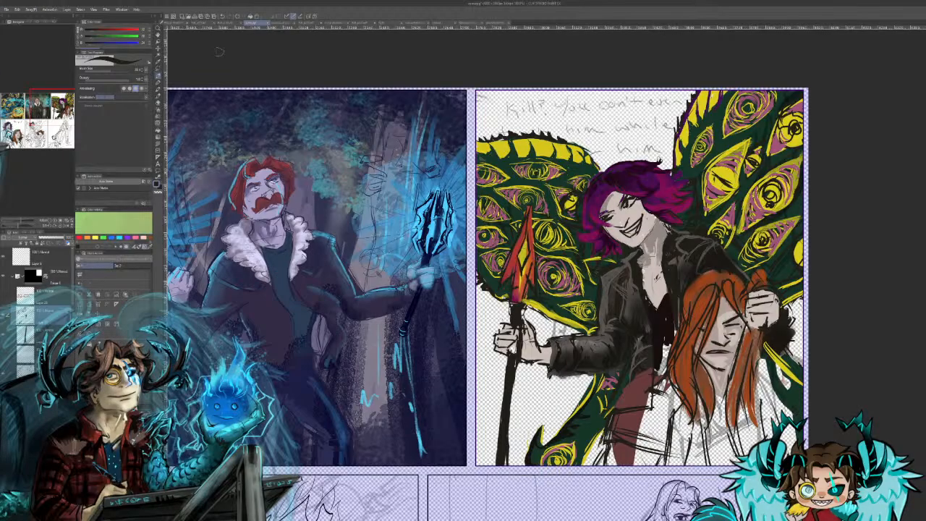
click(230, 25)
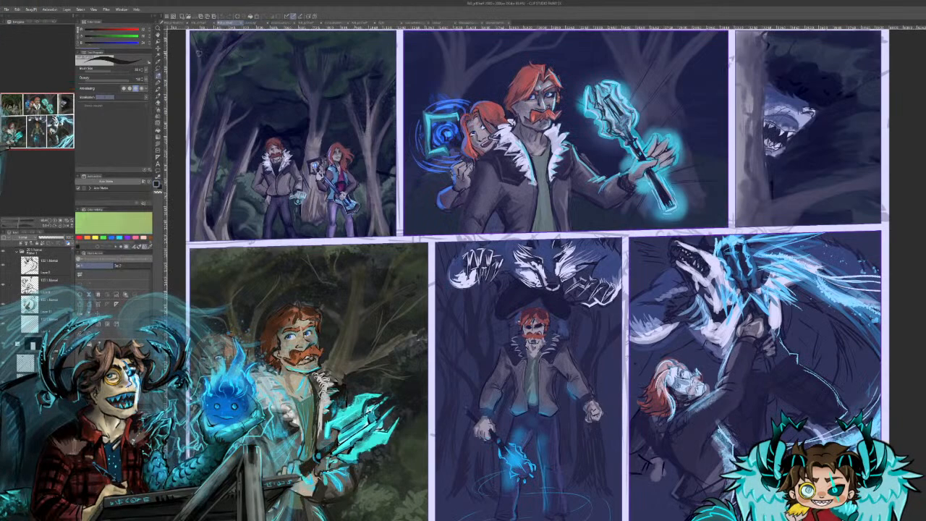
click(257, 24)
click(283, 24)
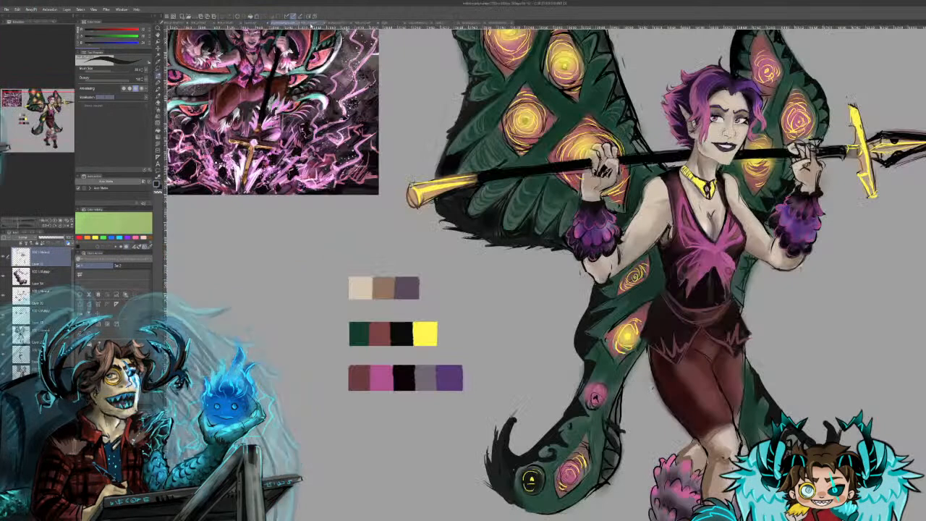
click(311, 24)
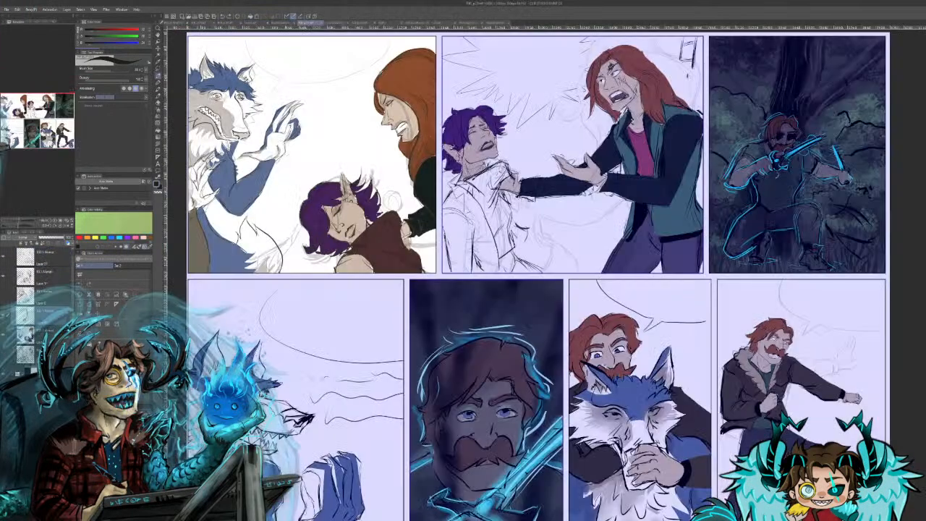
click(337, 25)
click(364, 25)
click(391, 25)
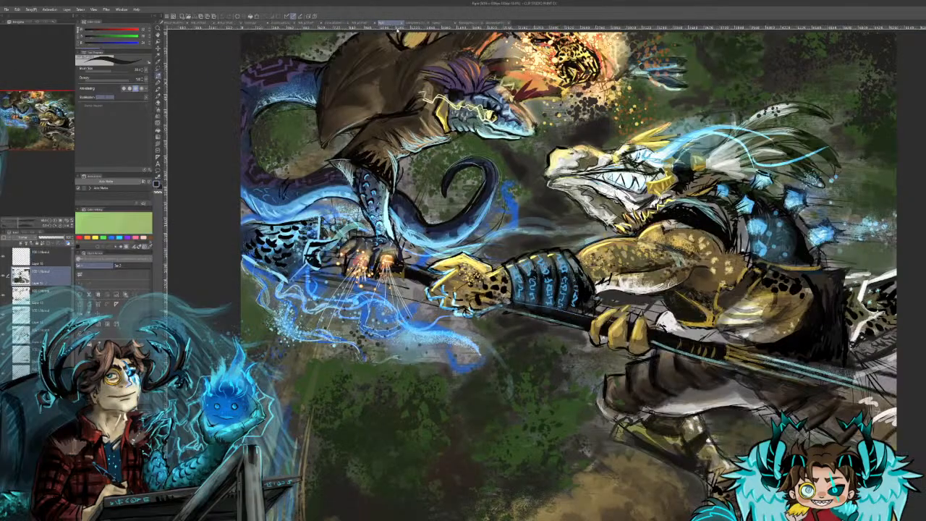
Step: Close the feathered dinosaurs, rainbow character collage, fiery dinosaur and horned storm creature paintings
click(406, 25)
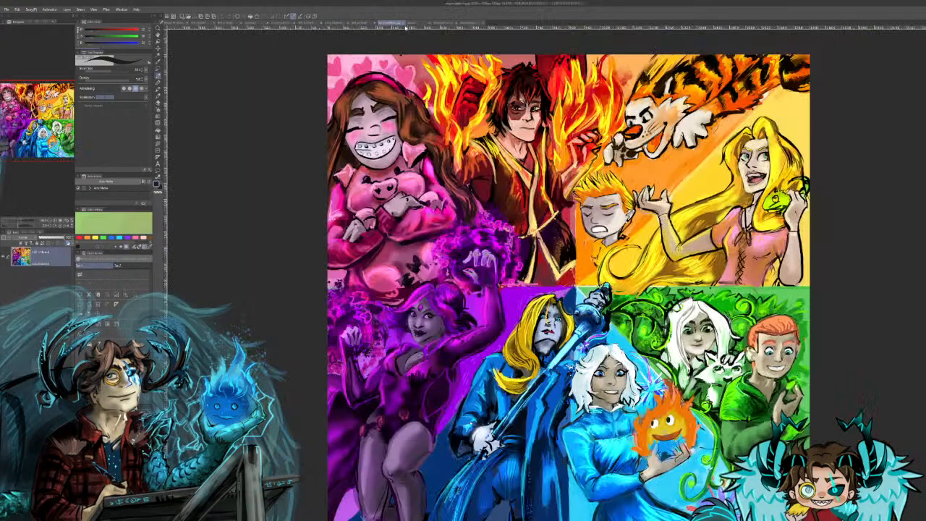
click(403, 26)
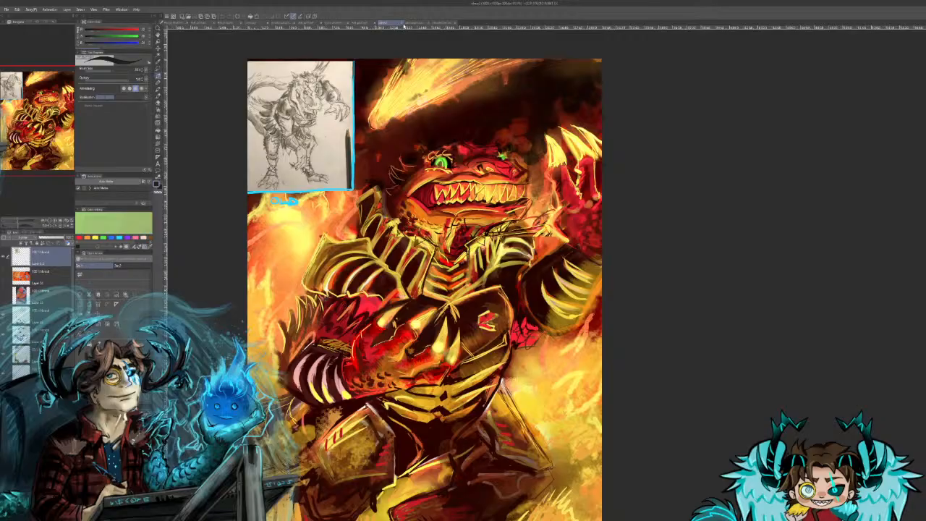
click(402, 24)
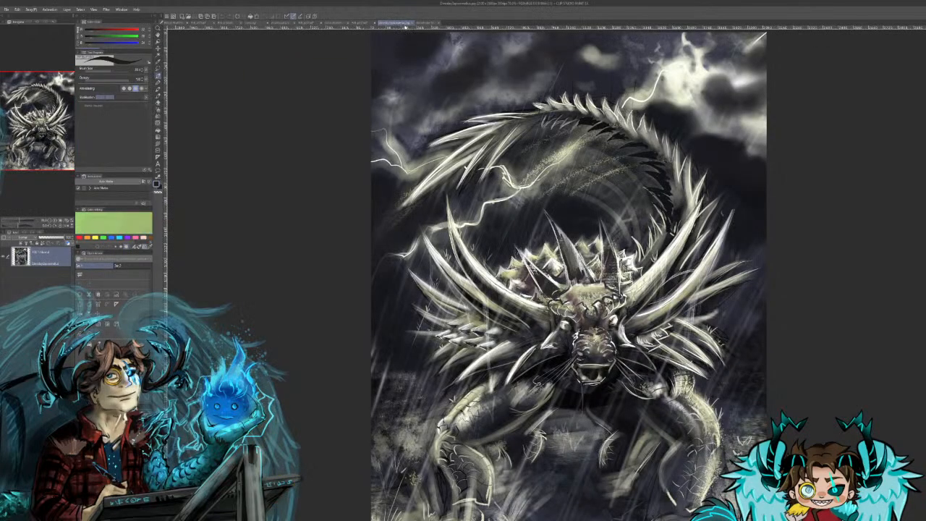
click(414, 26)
click(362, 24)
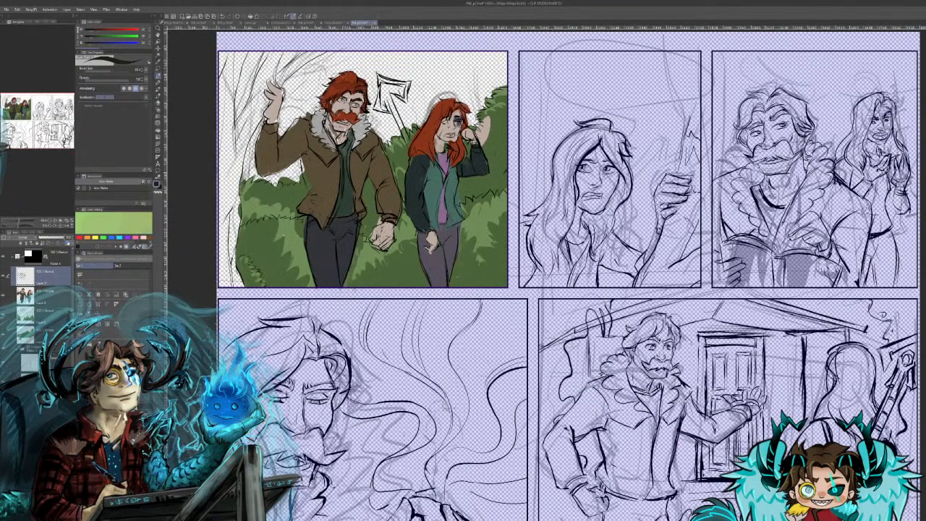
Step: Examine the comic page with the blue wolf and the purple-haired spear wielder's other panels
click(178, 24)
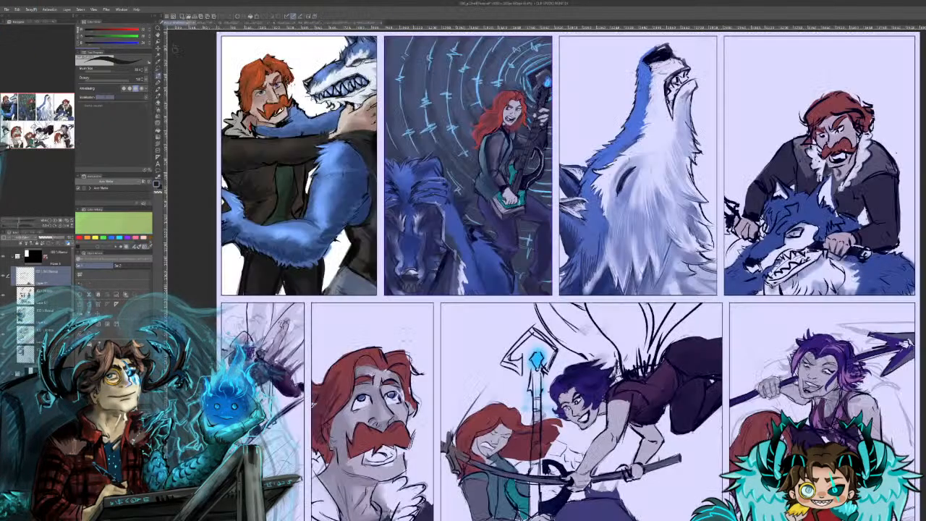
drag(543, 369, 573, 329)
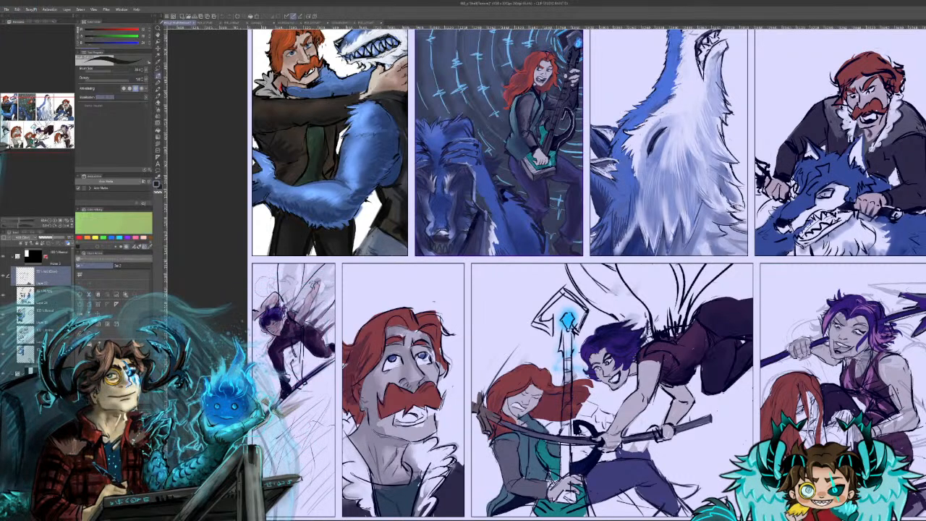
drag(270, 118, 226, 111)
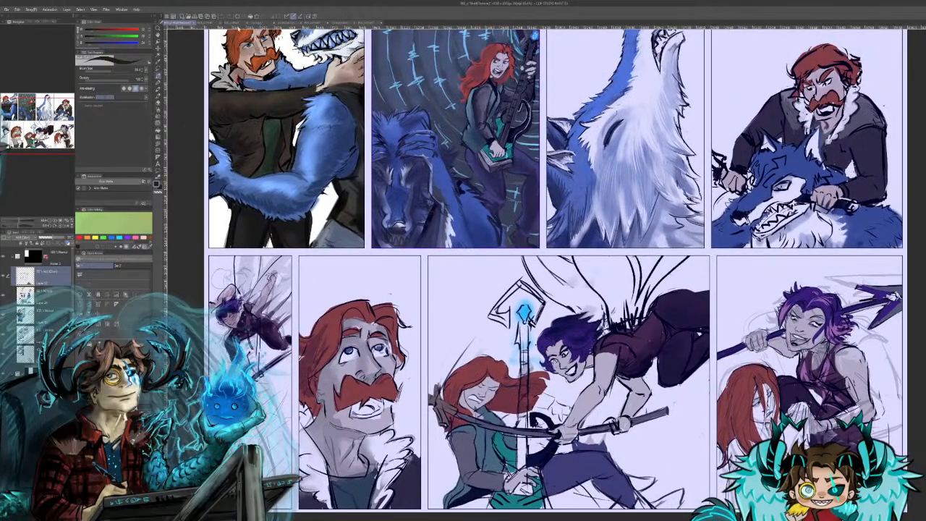
Step: Return to the winged figure's panel and darken the jacket's lower part with sampled black
click(257, 22)
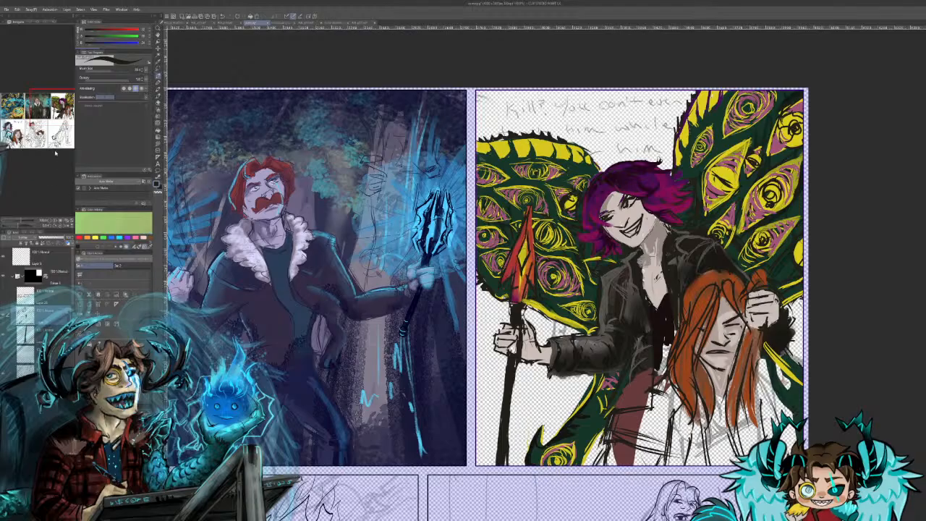
drag(332, 365, 221, 418)
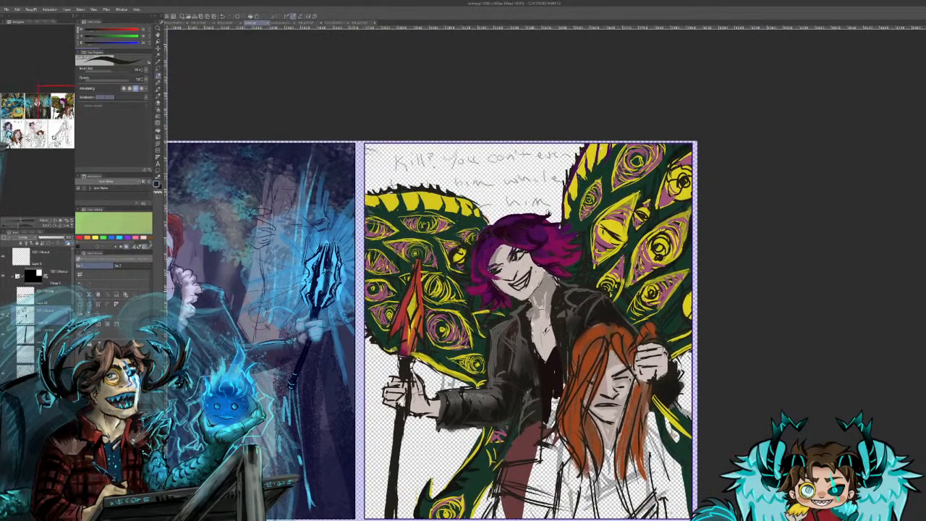
click(25, 312)
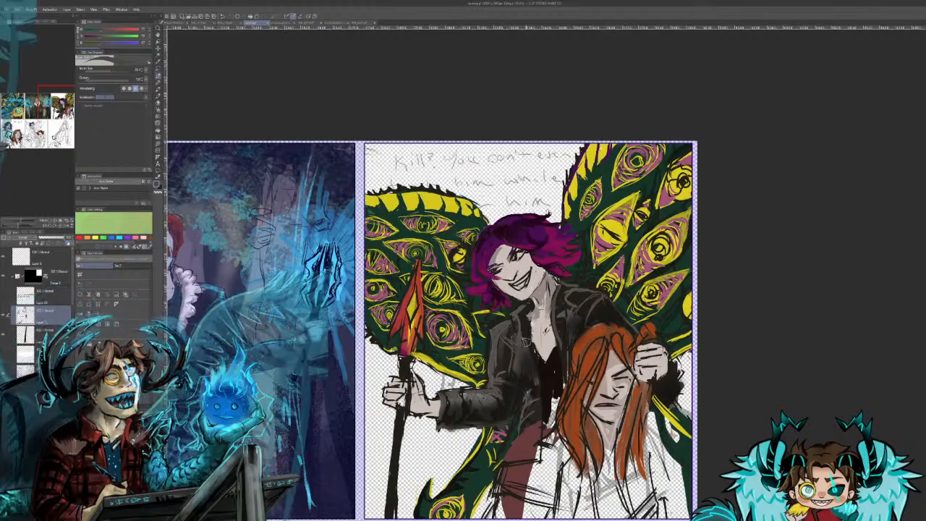
alt+click(519, 312)
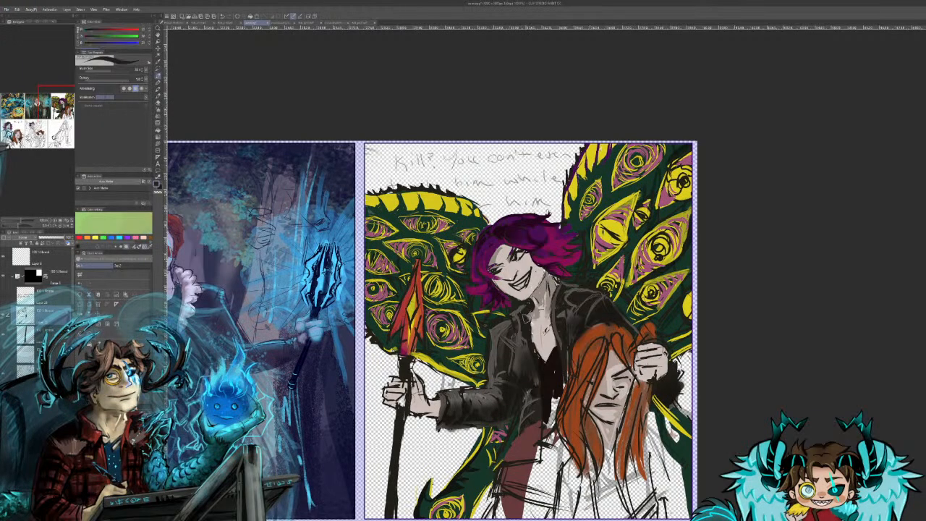
mouse_move(534, 380)
mouse_down()
mouse_move(525, 430)
mouse_move(538, 427)
mouse_move(547, 405)
mouse_move(525, 429)
mouse_up()
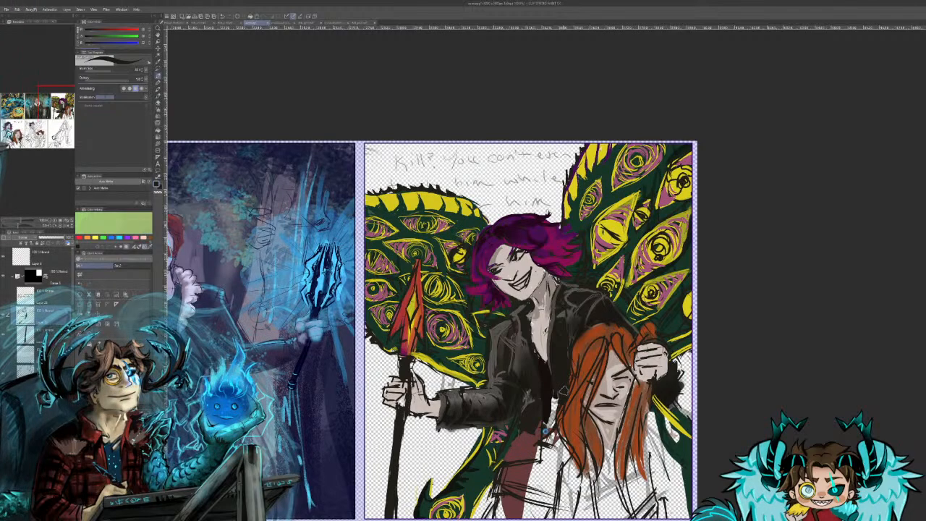
Step: Fill the winged figure's trouser leg with its sampled maroon, painting over the sketch lines
alt+click(536, 453)
mouse_move(508, 473)
mouse_down()
mouse_move(516, 507)
mouse_move(505, 494)
mouse_move(514, 463)
mouse_move(517, 489)
mouse_move(513, 466)
mouse_move(506, 496)
mouse_move(532, 518)
mouse_up()
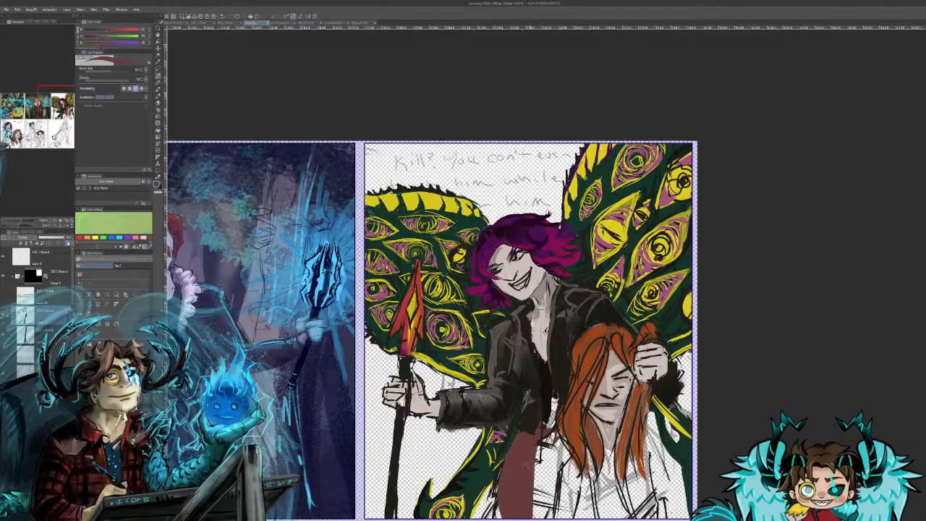
drag(534, 471, 539, 520)
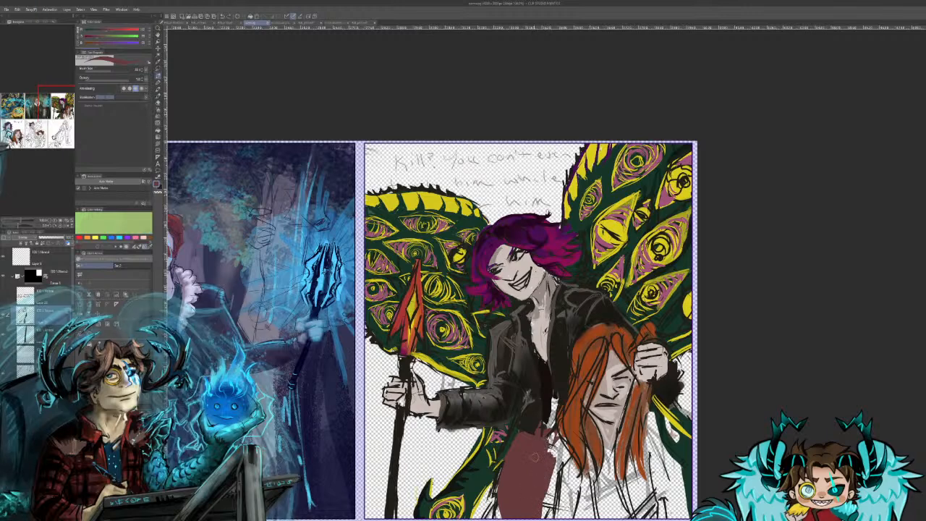
drag(550, 436, 545, 499)
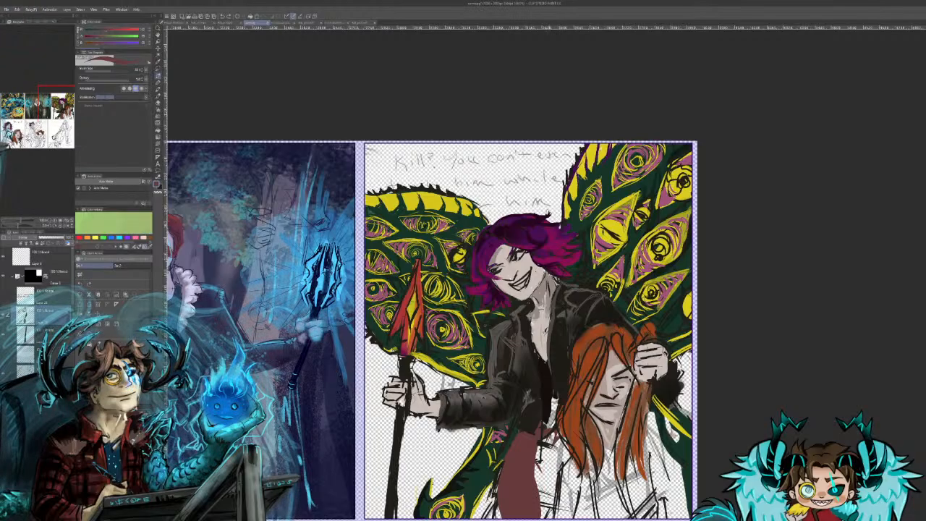
Step: Ink the trouser leg's edge and the sketch lines of the red-haired figure's clothing in black
alt+click(546, 443)
drag(533, 466, 536, 506)
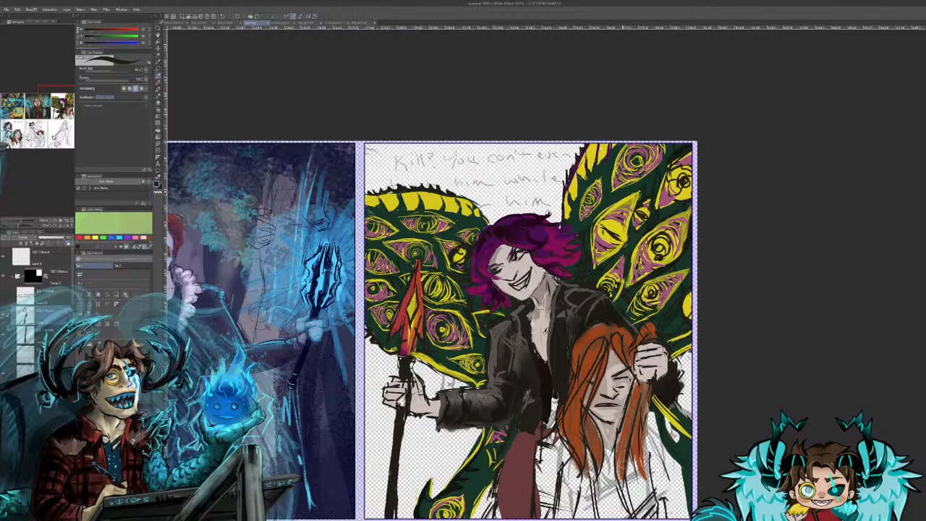
mouse_move(562, 426)
mouse_down()
mouse_move(548, 456)
mouse_move(557, 443)
mouse_move(550, 436)
mouse_up()
drag(545, 474, 536, 519)
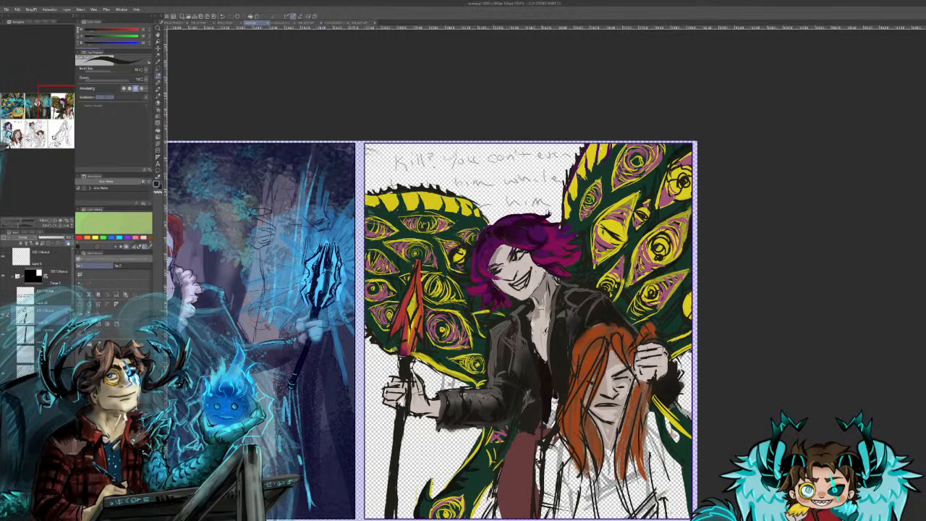
drag(582, 469, 572, 518)
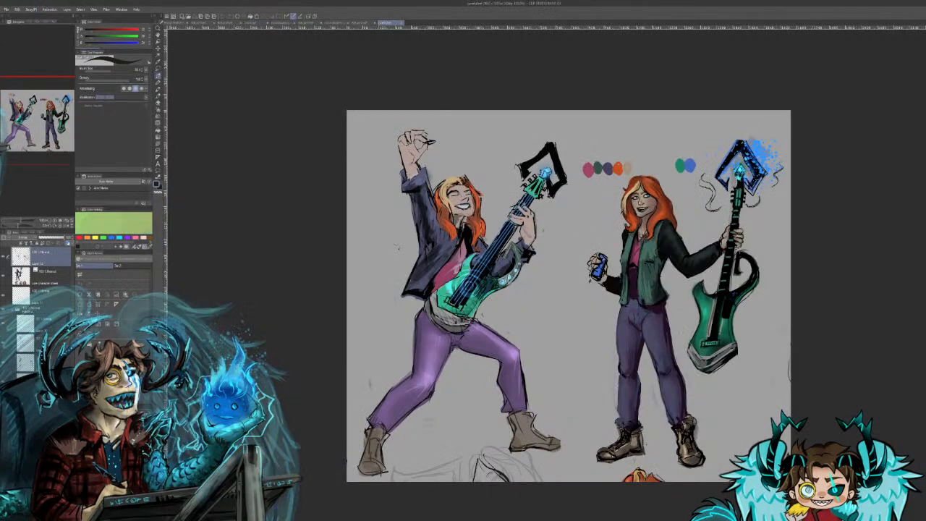
Step: Sample the palette and vest colours on the red-haired guitarist's reference sheet, adding a teal swatch below the palette
alt+click(590, 170)
alt+click(599, 170)
alt+click(608, 170)
alt+click(618, 170)
alt+click(628, 170)
alt+click(608, 170)
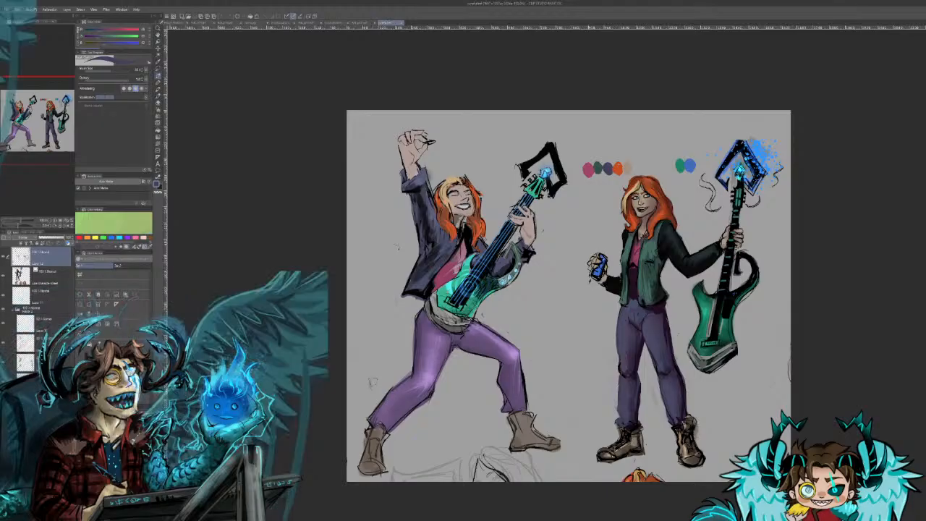
alt+click(648, 248)
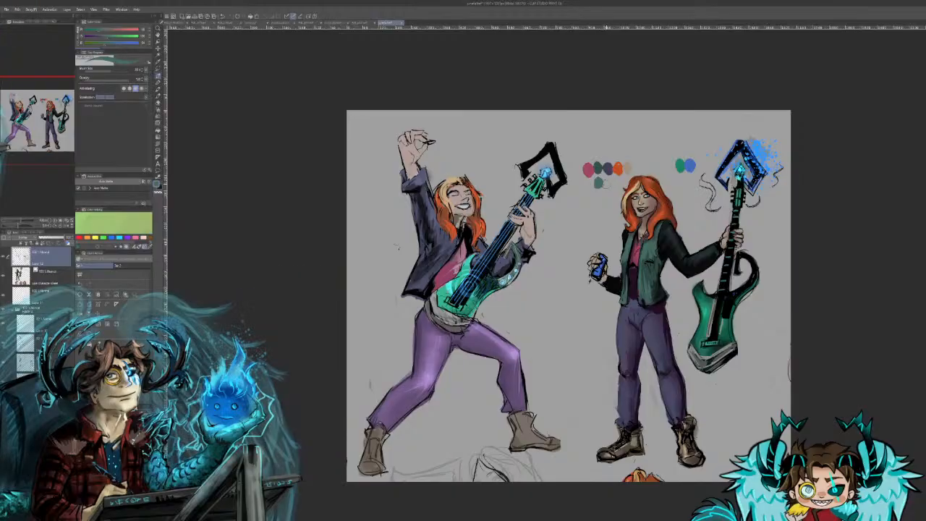
Step: Fill the red-haired figure's vest with the sampled teal on the comic page
click(251, 24)
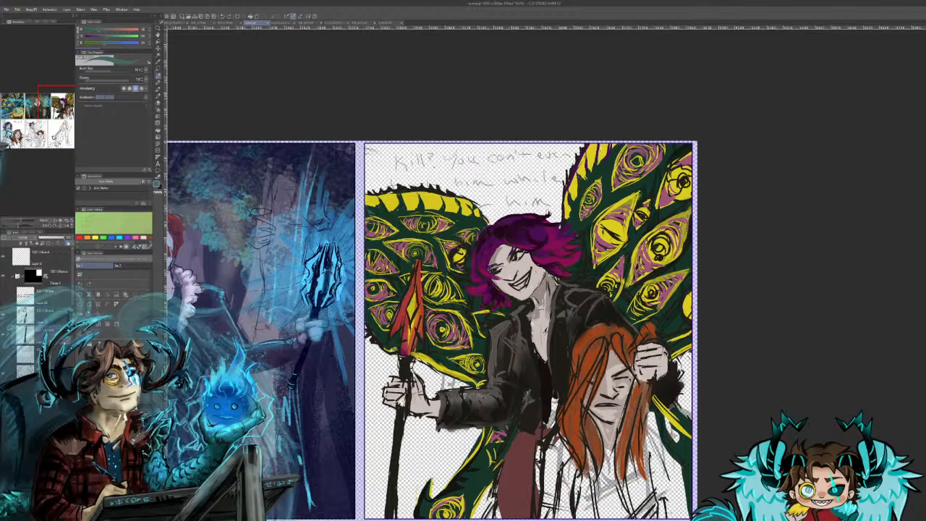
mouse_move(573, 517)
mouse_down()
mouse_move(579, 474)
mouse_move(584, 518)
mouse_move(591, 474)
mouse_up()
mouse_move(597, 516)
mouse_down()
mouse_move(590, 457)
mouse_move(589, 508)
mouse_move(603, 474)
mouse_up()
mouse_move(606, 520)
mouse_down()
mouse_move(601, 437)
mouse_move(595, 472)
mouse_move(602, 467)
mouse_move(568, 475)
mouse_move(574, 464)
mouse_move(579, 472)
mouse_up()
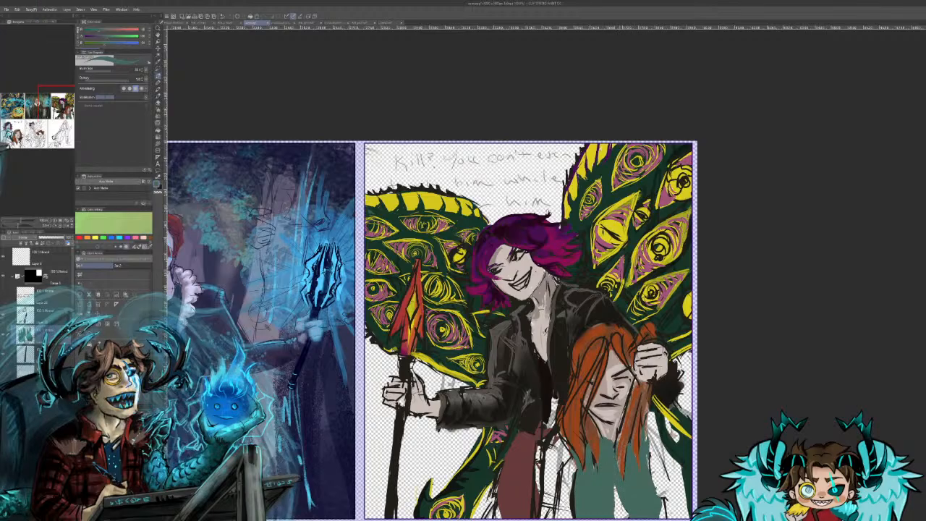
Step: Check both characters' reference sheets, then fill the red-haired figure's jacket sleeve beside the winged figure's maroon trouser leg in near-black
alt+click(573, 500)
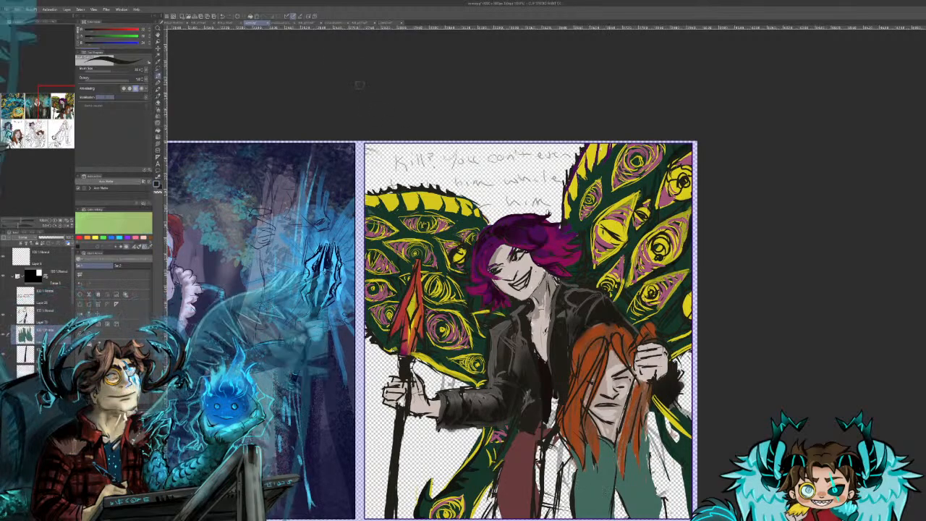
click(391, 23)
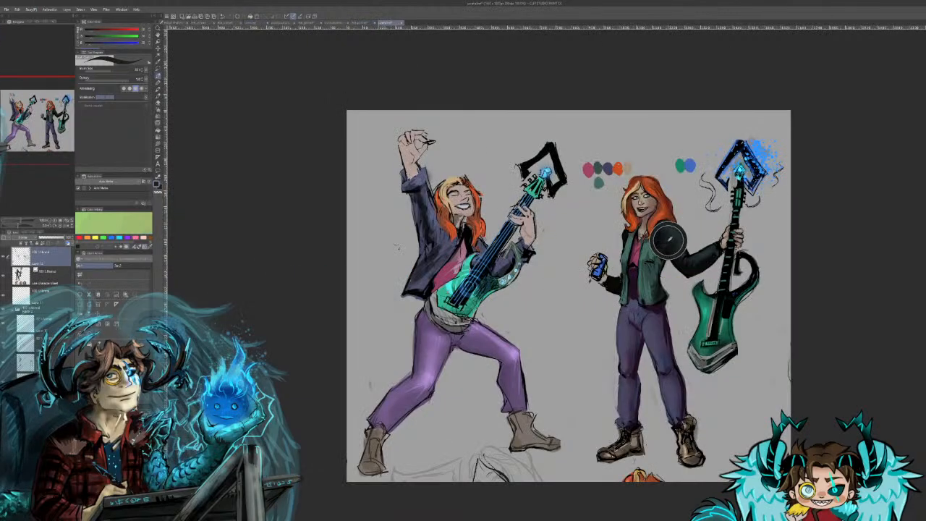
click(278, 24)
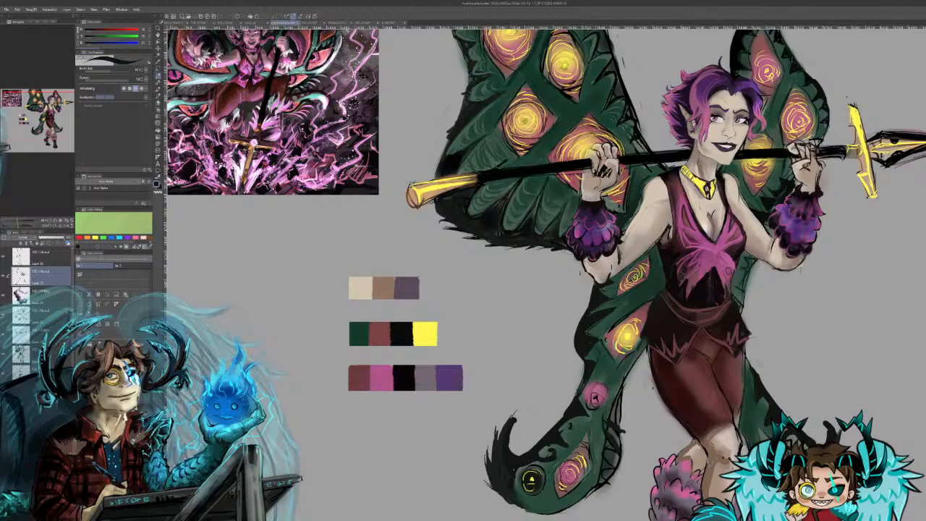
click(252, 23)
drag(552, 495, 547, 518)
key(ctrl+z)
drag(541, 443, 539, 487)
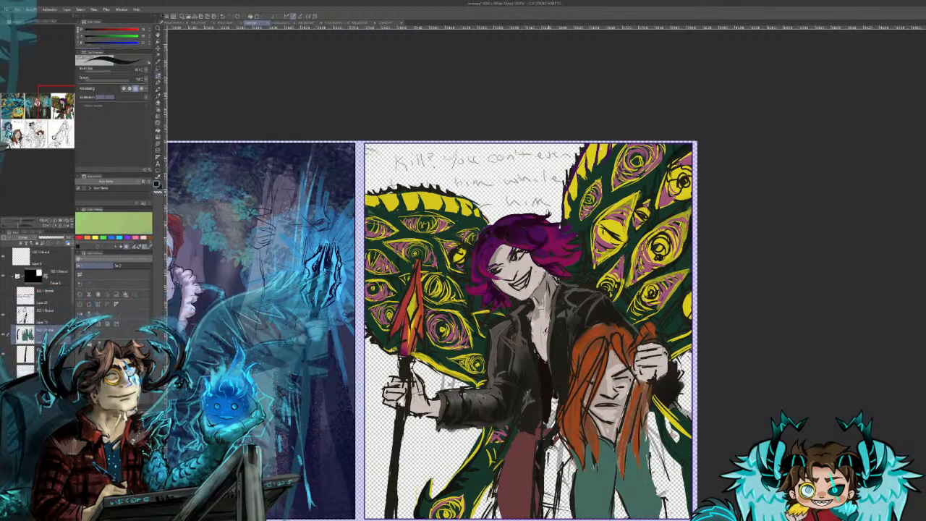
mouse_move(544, 434)
mouse_down()
mouse_move(554, 518)
mouse_move(562, 444)
mouse_move(569, 518)
mouse_move(572, 456)
mouse_up()
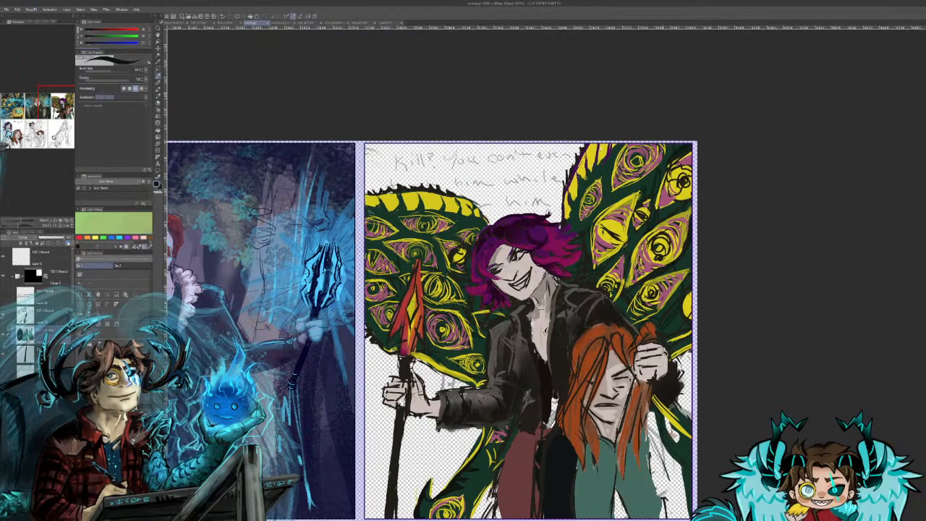
Step: Fill the red-haired figure's other jacket sleeve, on the outer side of her teal vest, in near-black
drag(640, 420, 659, 508)
drag(643, 451, 653, 512)
key(ctrl+z)
key(ctrl+z)
key(ctrl+z)
mouse_move(648, 444)
mouse_down()
mouse_move(658, 478)
mouse_move(652, 518)
mouse_up()
mouse_move(651, 479)
mouse_down()
mouse_move(655, 518)
mouse_move(665, 501)
mouse_up()
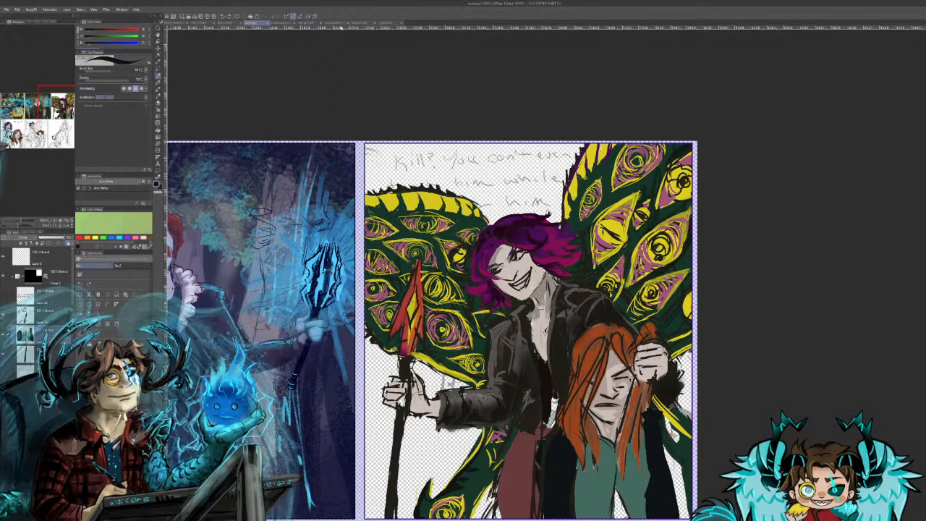
Step: Sample the top's magenta from the winged figure's reference sheet and colour her top inside the open jacket, using sampled black for its edges
click(282, 23)
alt+click(710, 264)
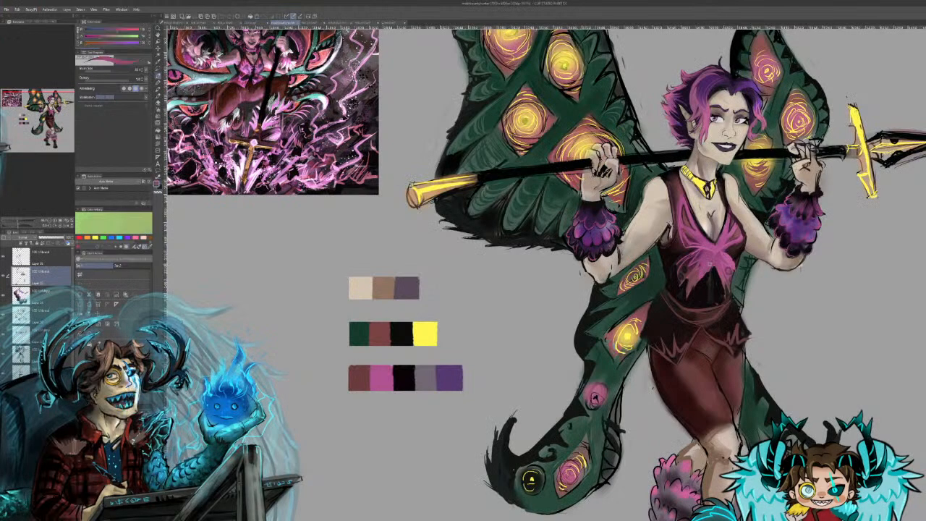
click(252, 23)
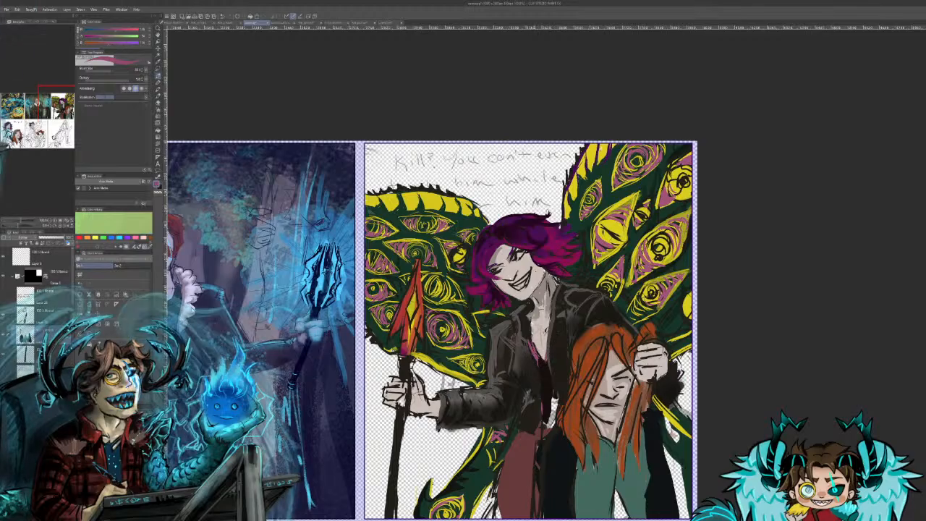
alt+click(525, 329)
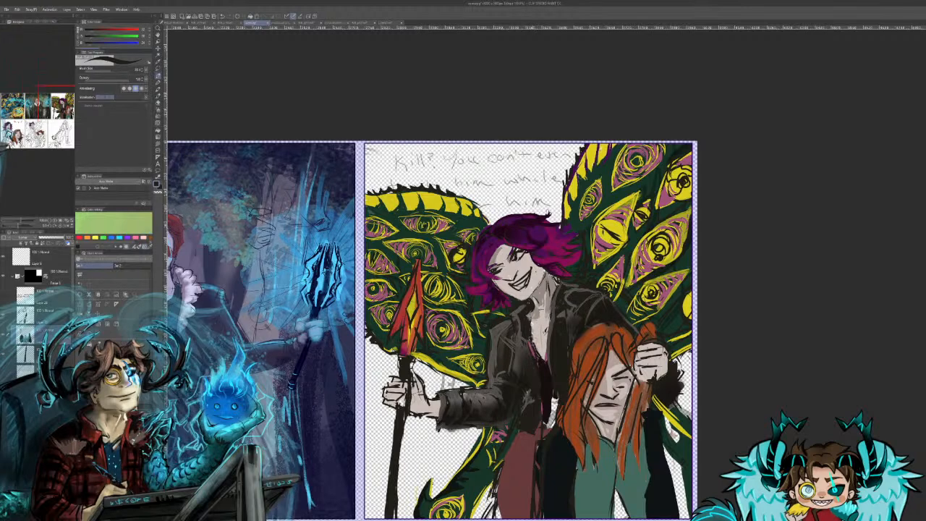
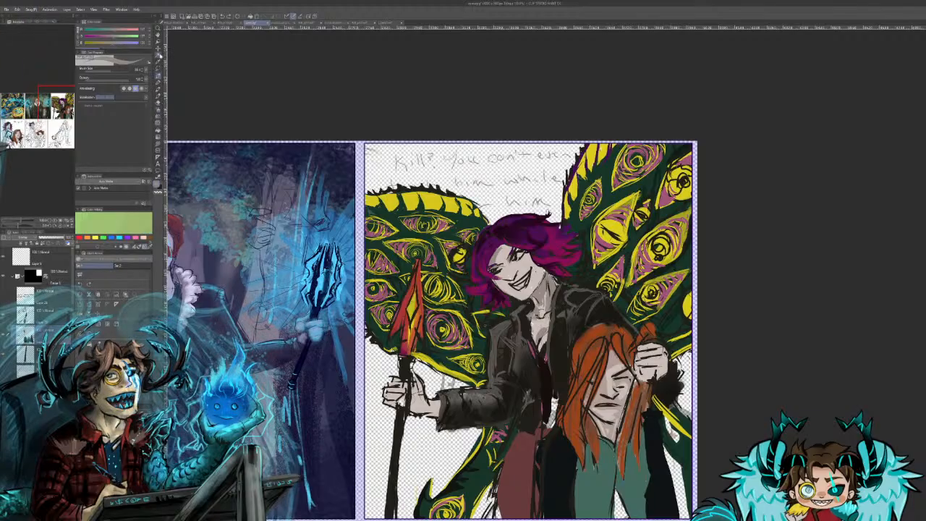
Step: Whiten the winged figure's eyes and redraw the finger lines of her spear hand in sampled black
click(159, 109)
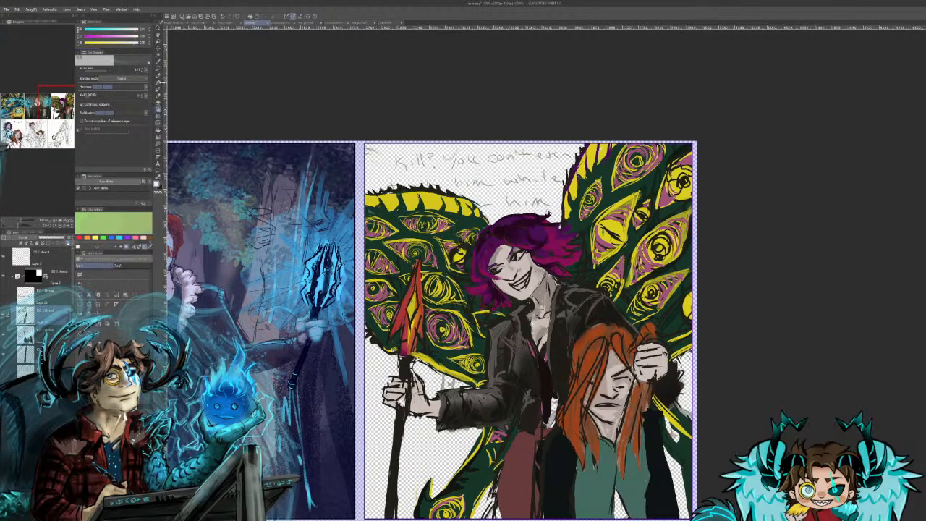
click(159, 75)
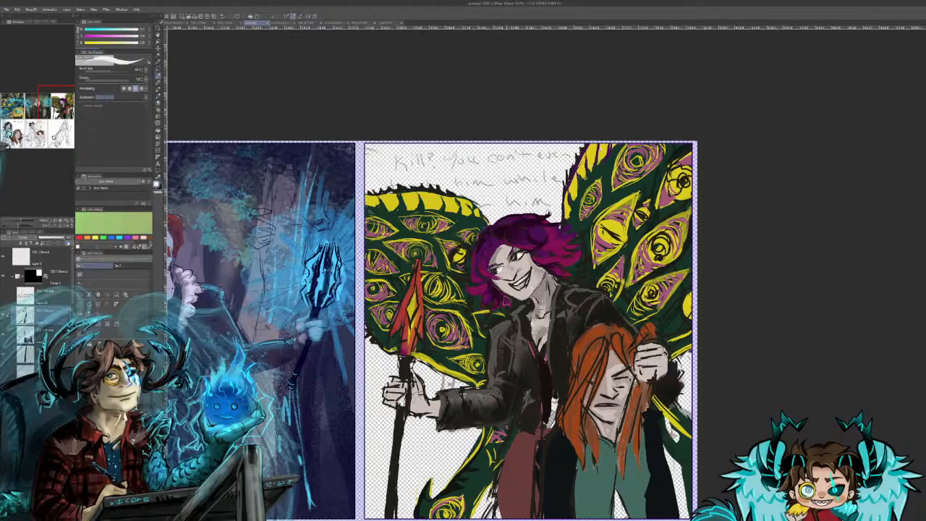
alt+click(394, 381)
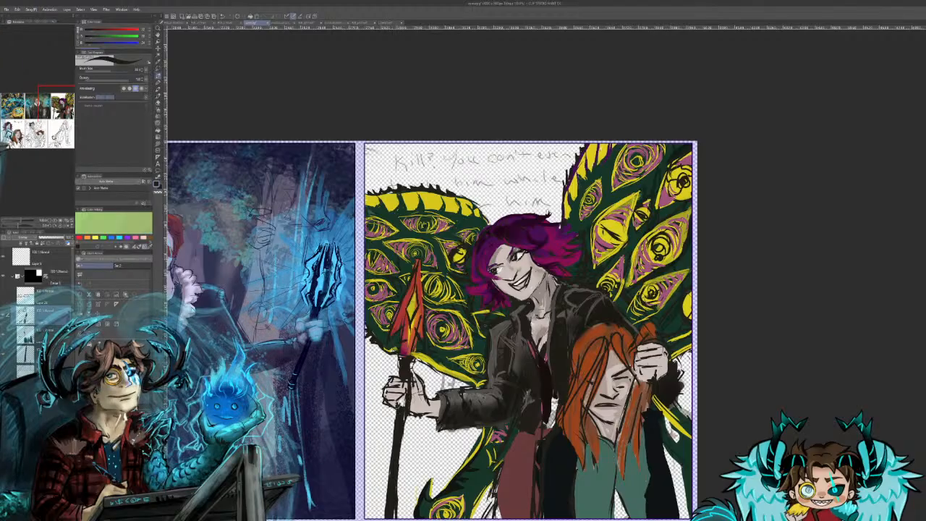
drag(384, 394, 413, 394)
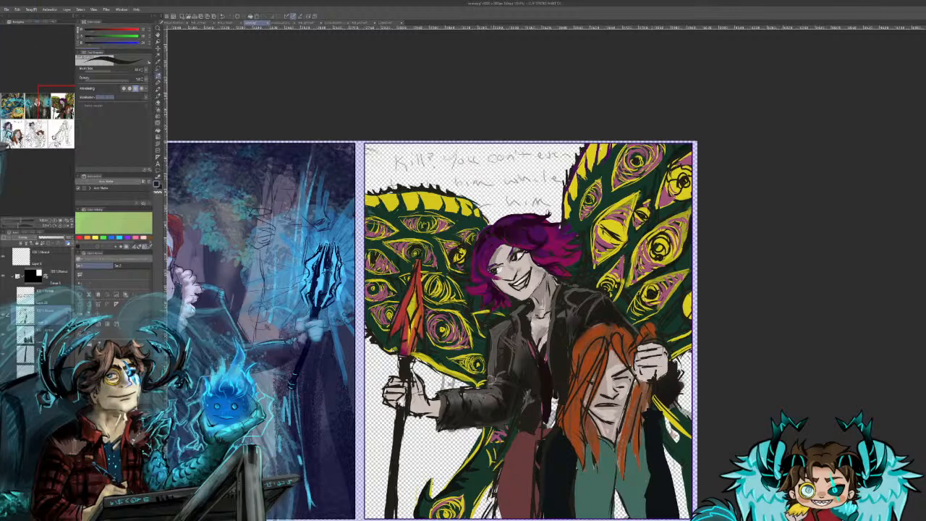
Step: Touch up the lower wing with sampled wing colours and add sampled grey highlights to the jacket sleeve behind the captive's head
alt+click(436, 322)
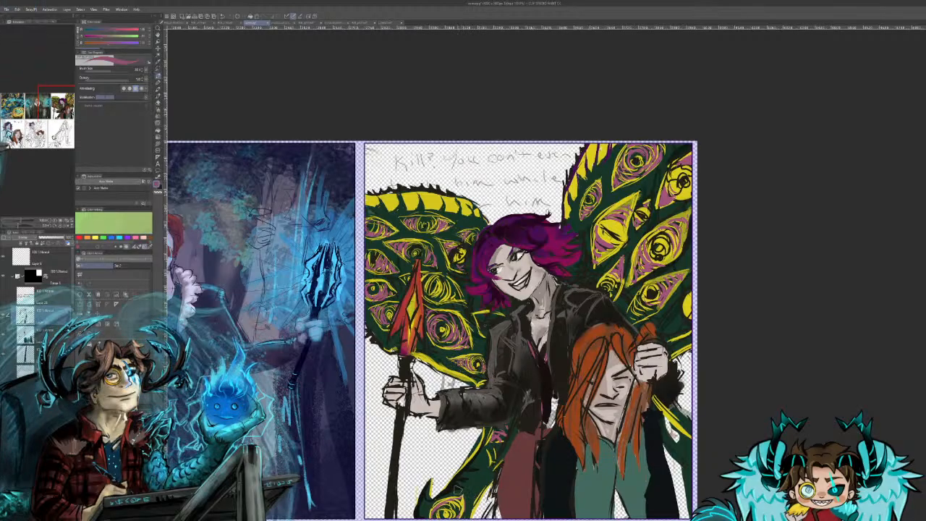
alt+click(453, 494)
drag(471, 480, 484, 449)
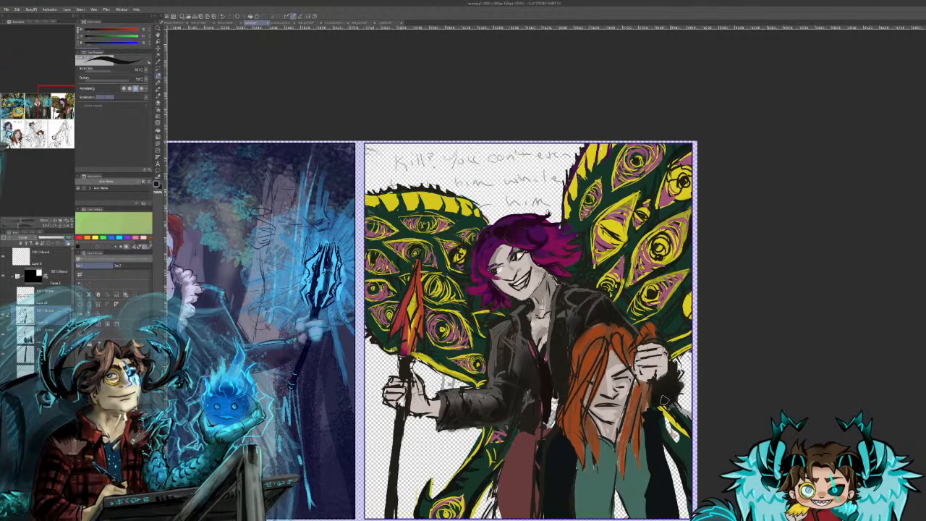
alt+click(475, 402)
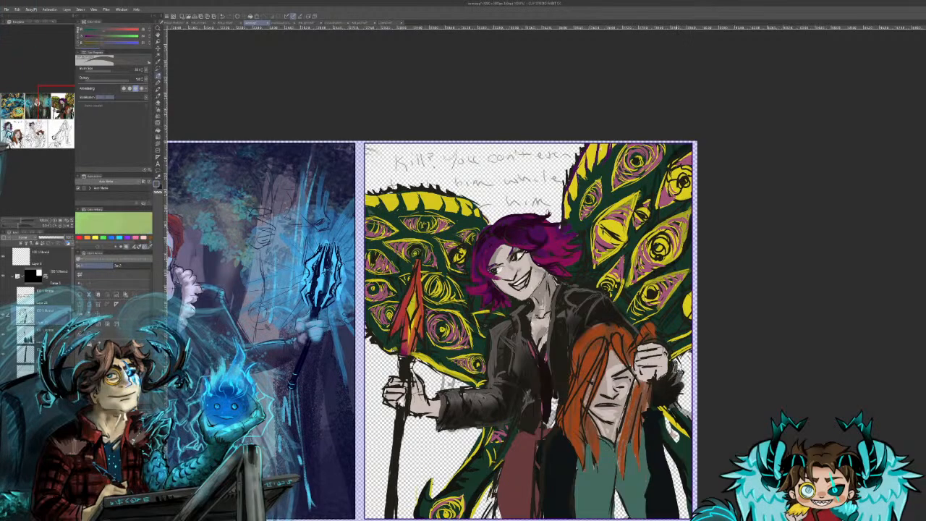
mouse_move(681, 373)
mouse_down()
mouse_move(676, 395)
mouse_move(656, 404)
mouse_up()
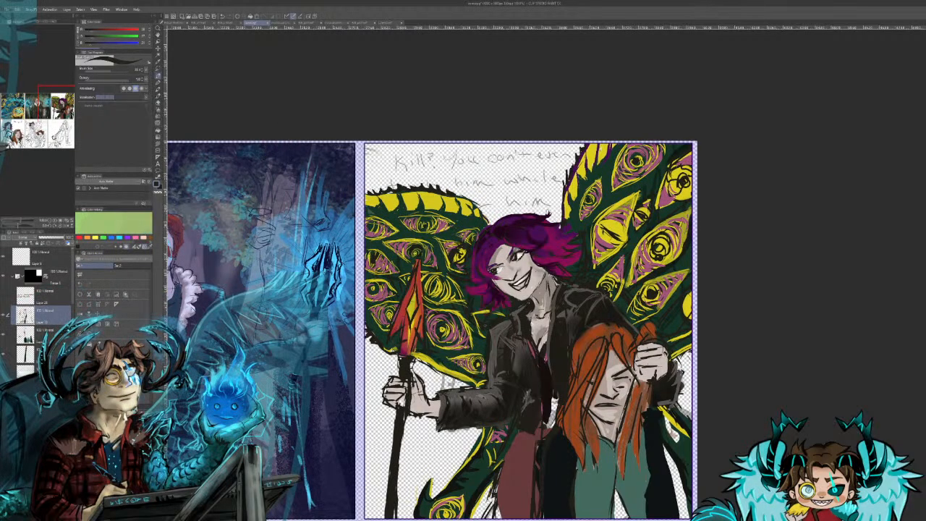
Step: Give the winged figure's panel a dark grey-green background behind the characters and reselect the character colour layer
scroll(36, 297, down, 5)
scroll(36, 311, down, 5)
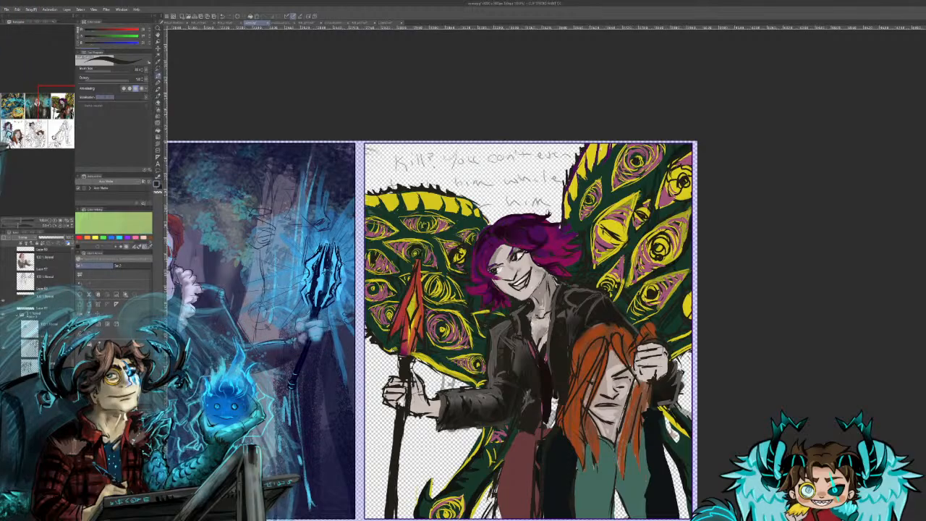
click(55, 306)
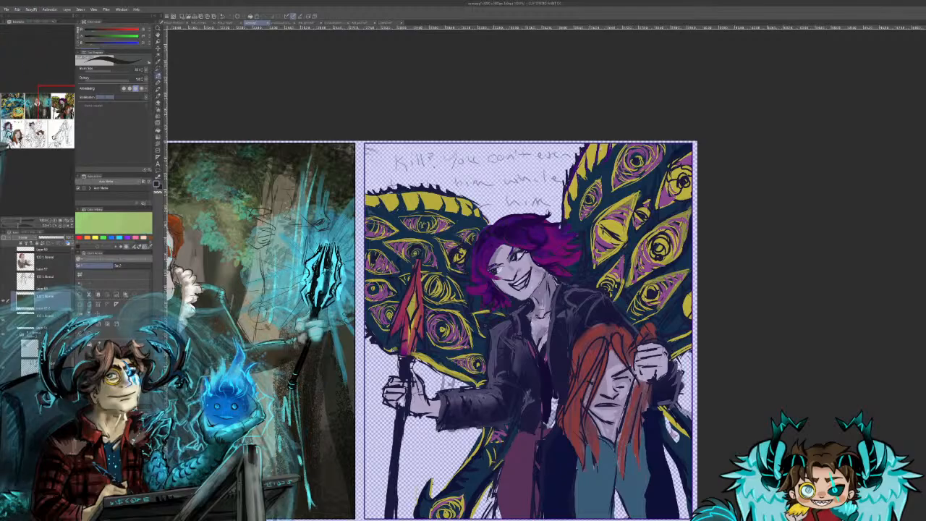
scroll(44, 306, down, 5)
scroll(36, 304, down, 5)
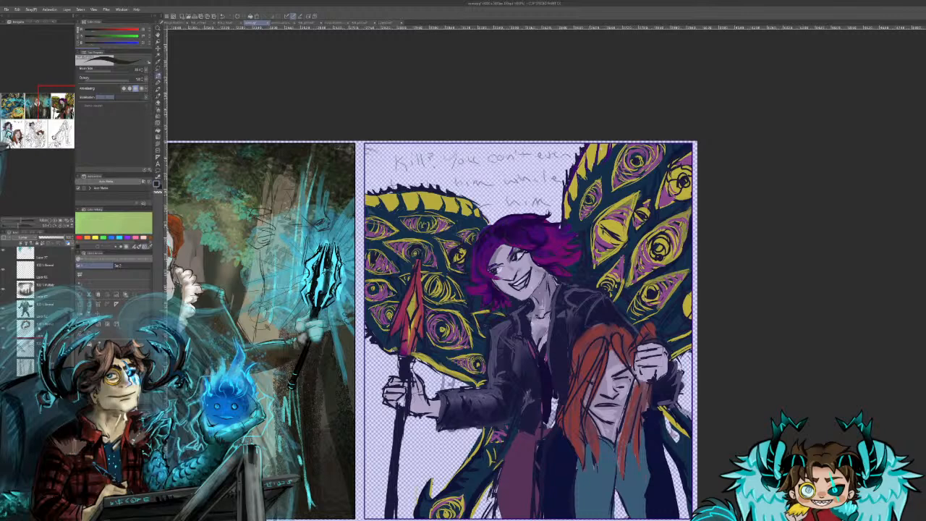
drag(42, 257, 45, 292)
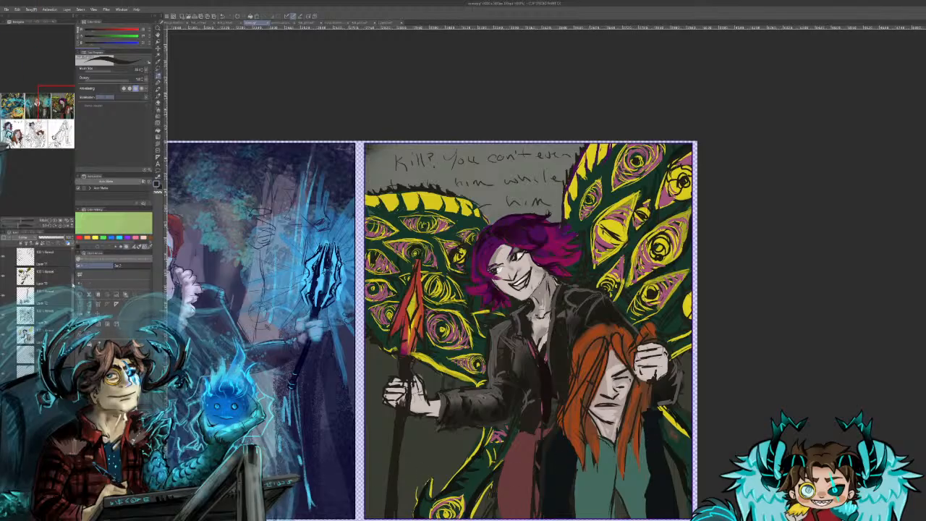
drag(74, 286, 73, 257)
click(60, 335)
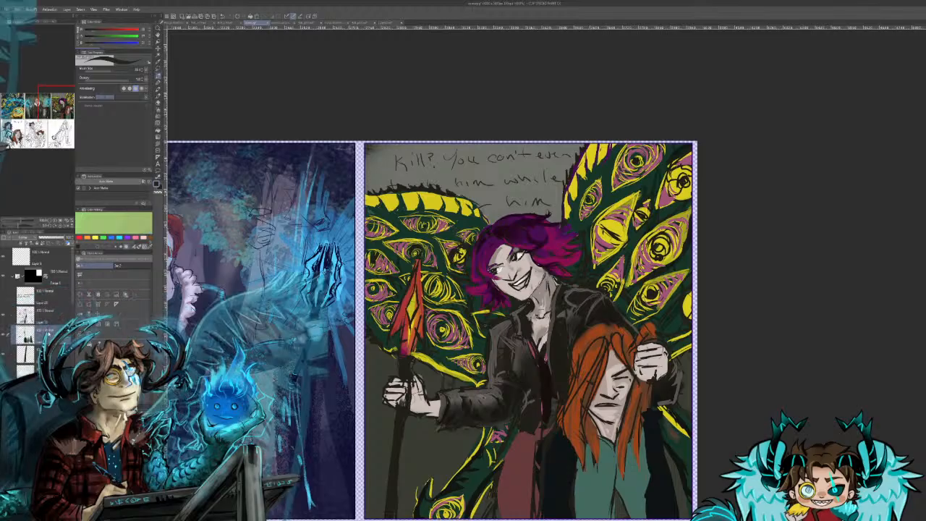
Step: Compare the other comic page and the character reference sheets, then paint fold highlights on the red-haired figure's dark jacket
click(360, 22)
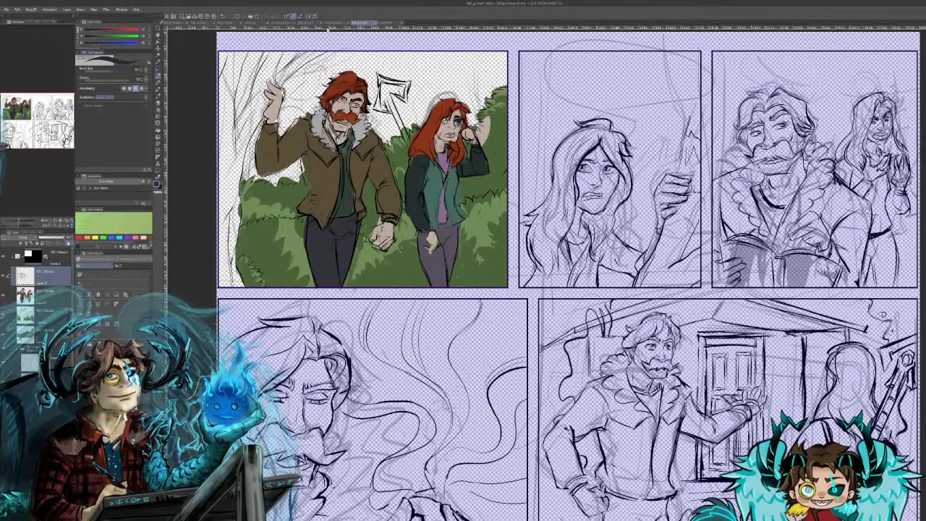
click(337, 23)
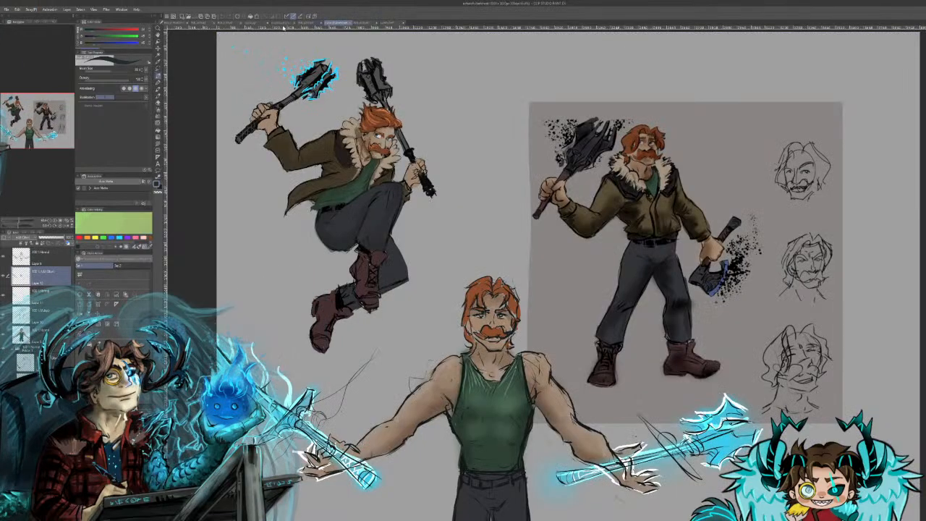
click(281, 23)
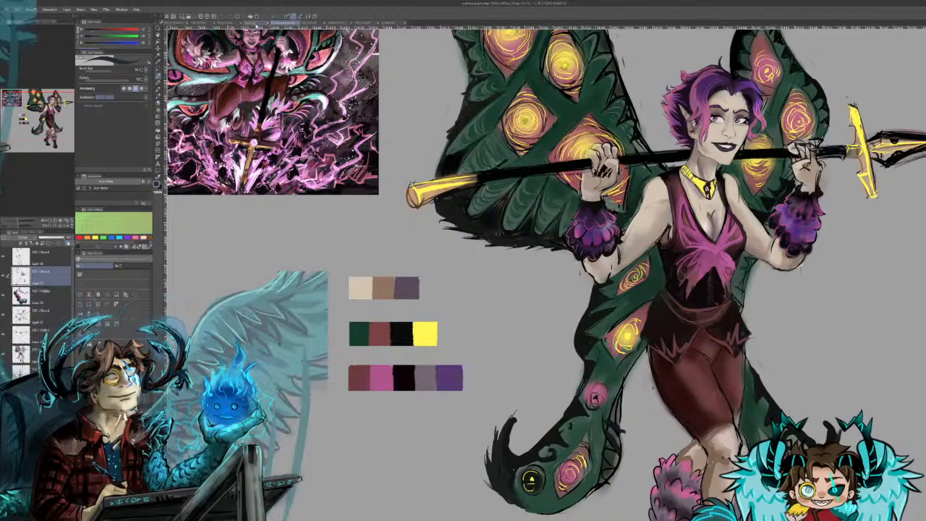
click(257, 23)
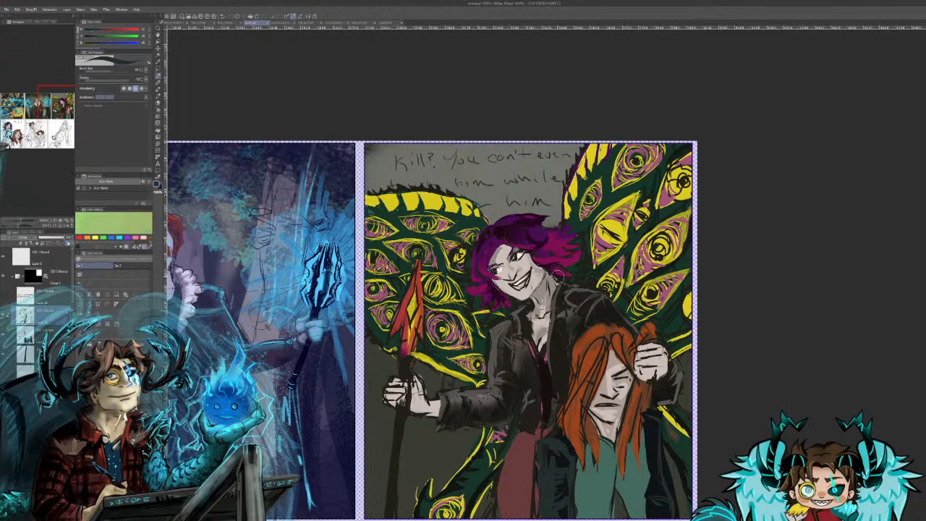
Step: Clean up the winged figure's hand around the spear and repaint the spear's shaft with the sampled dark colour
drag(507, 289, 468, 219)
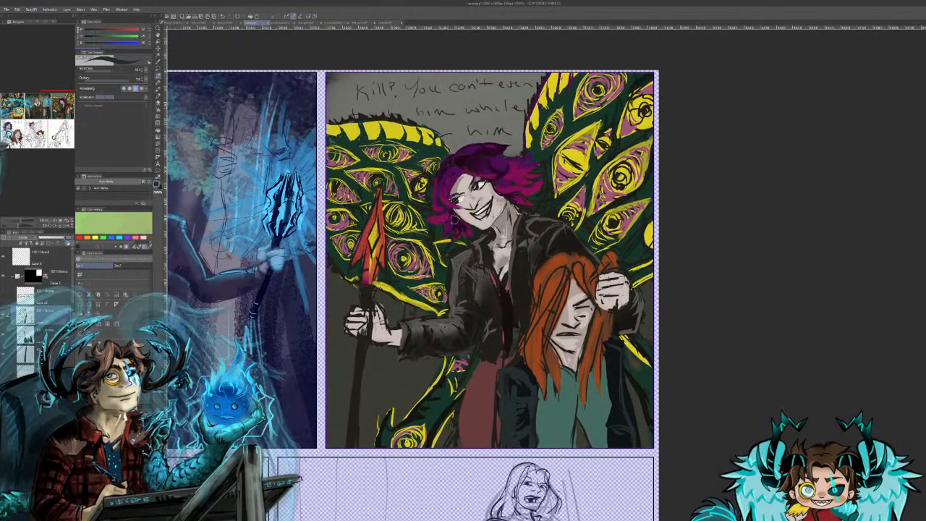
alt+click(484, 177)
alt+click(387, 338)
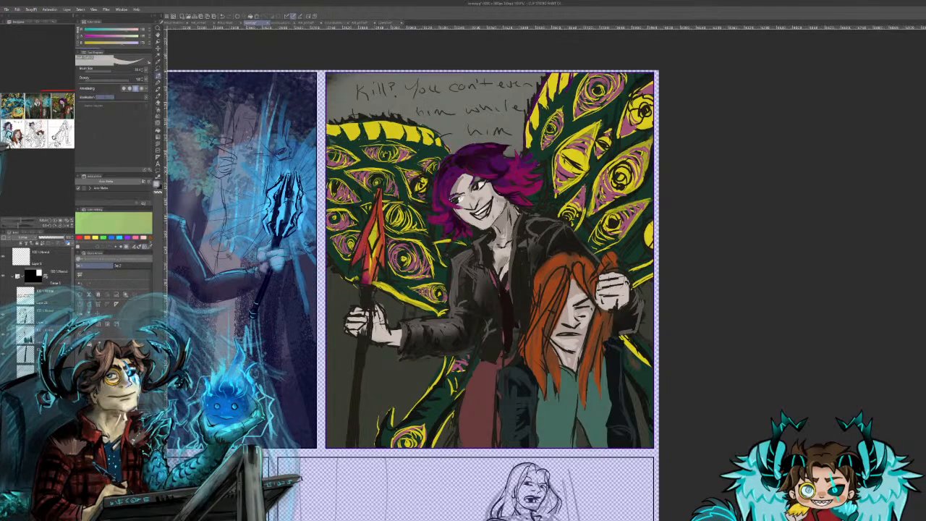
alt+click(363, 341)
drag(370, 330, 369, 323)
key(ctrl+z)
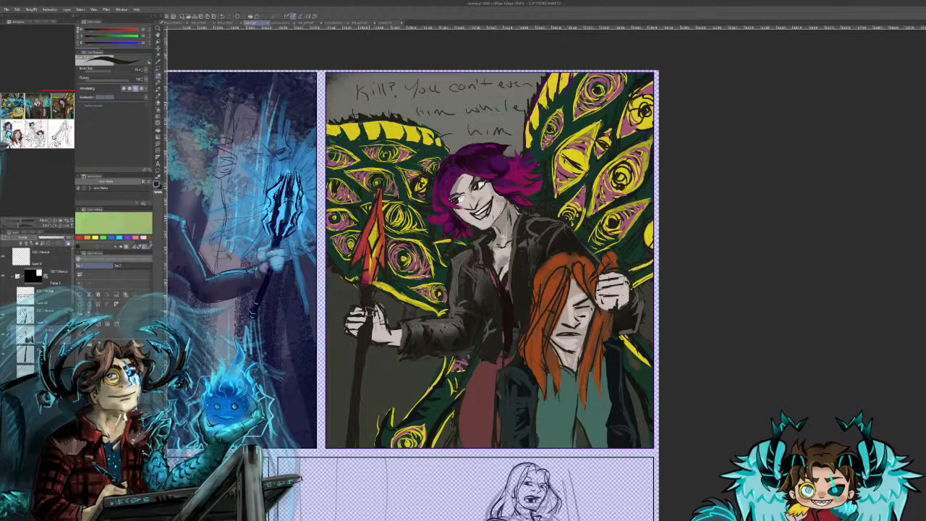
drag(362, 357, 355, 427)
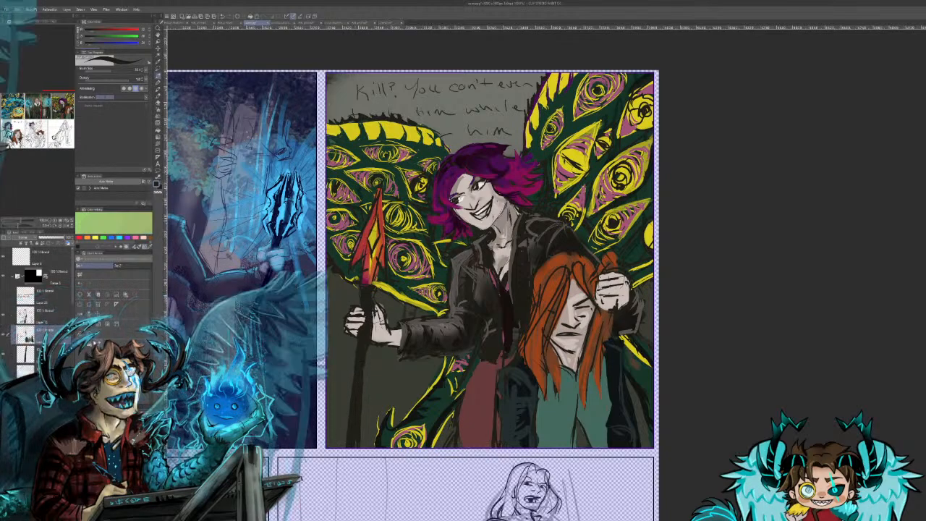
drag(239, 435, 369, 459)
drag(53, 109, 58, 113)
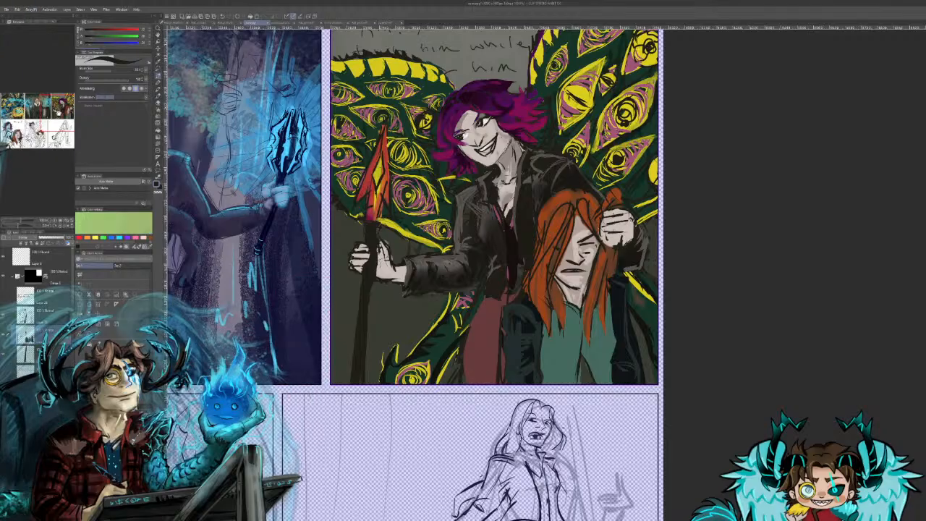
drag(47, 112, 62, 108)
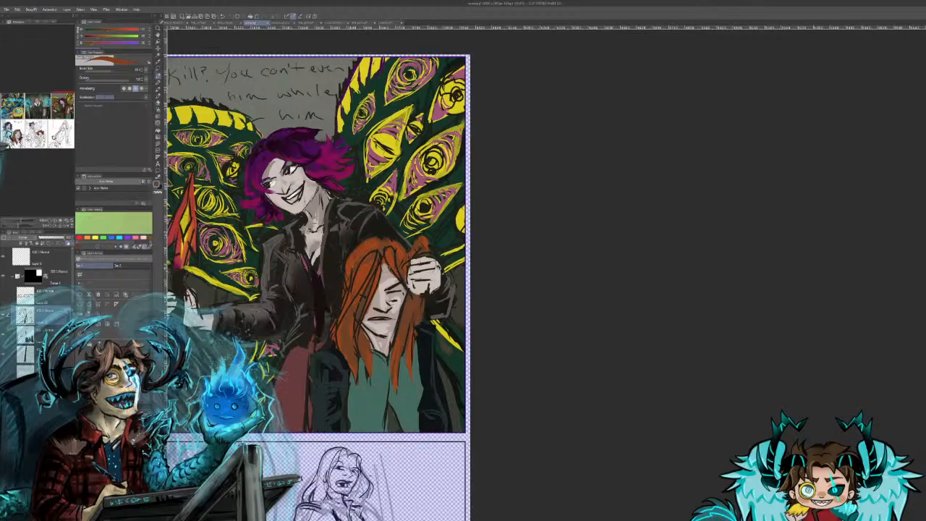
drag(50, 108, 46, 107)
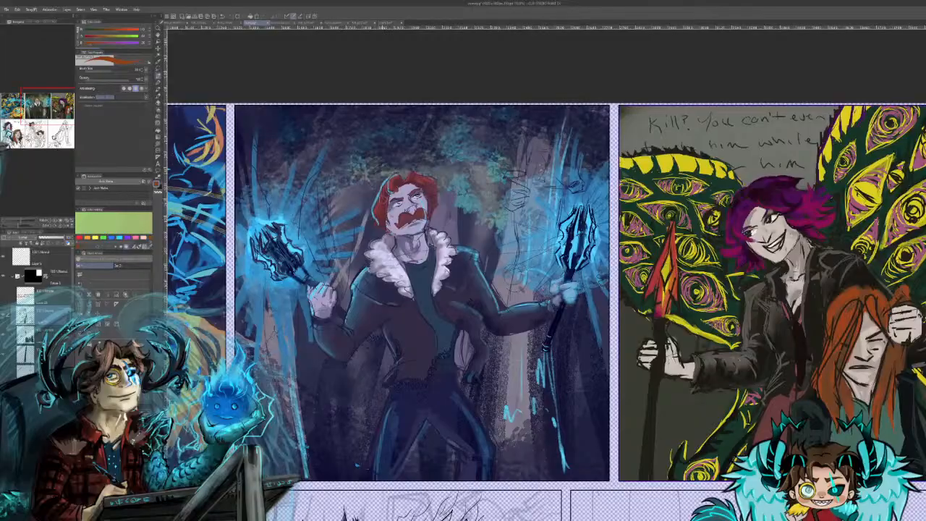
drag(21, 223, 24, 222)
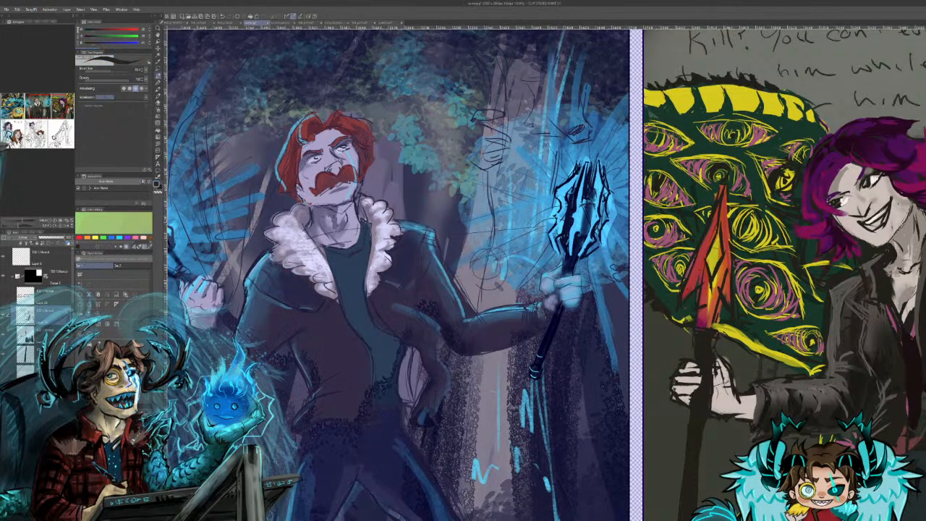
Step: Rework the captive's red hair around the face with sampled orange and add dark strand lines in the winged figure's panel
scroll(402, 275, down, 3)
drag(492, 238, 217, 225)
drag(589, 342, 362, 446)
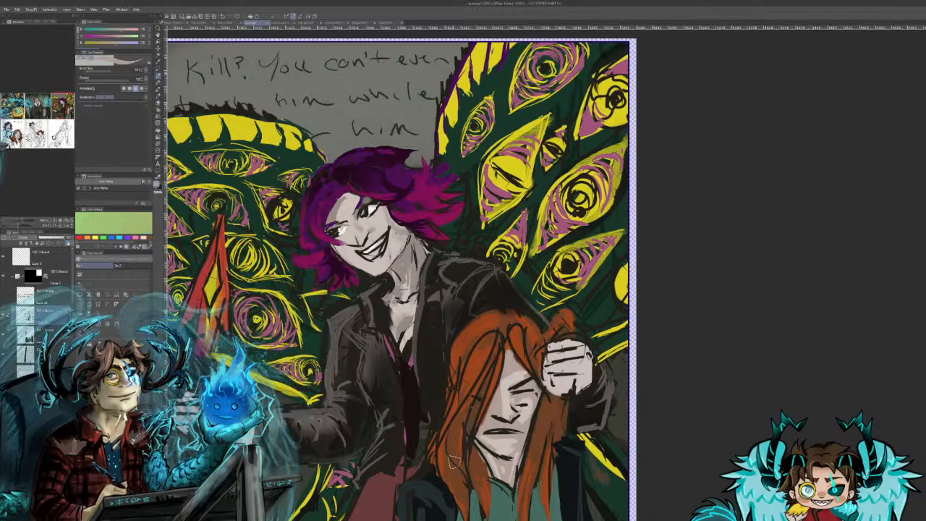
alt+click(516, 357)
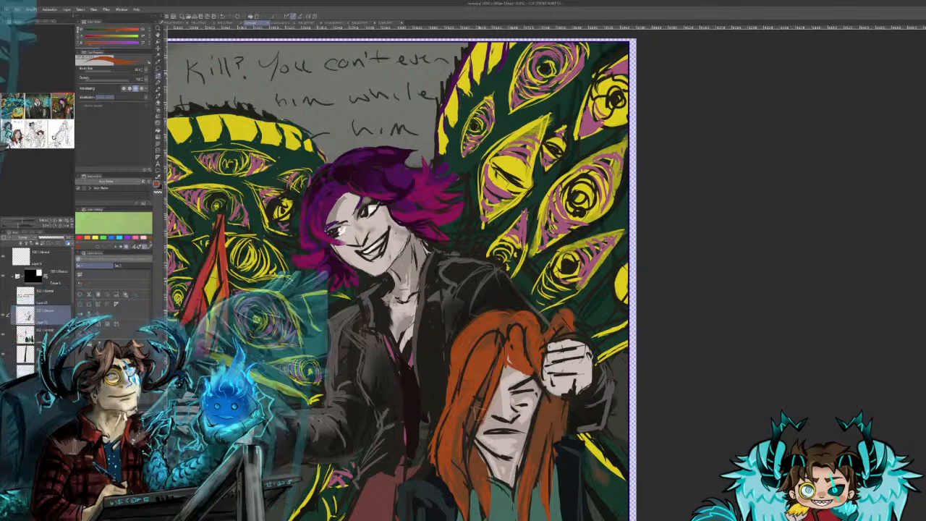
alt+click(491, 331)
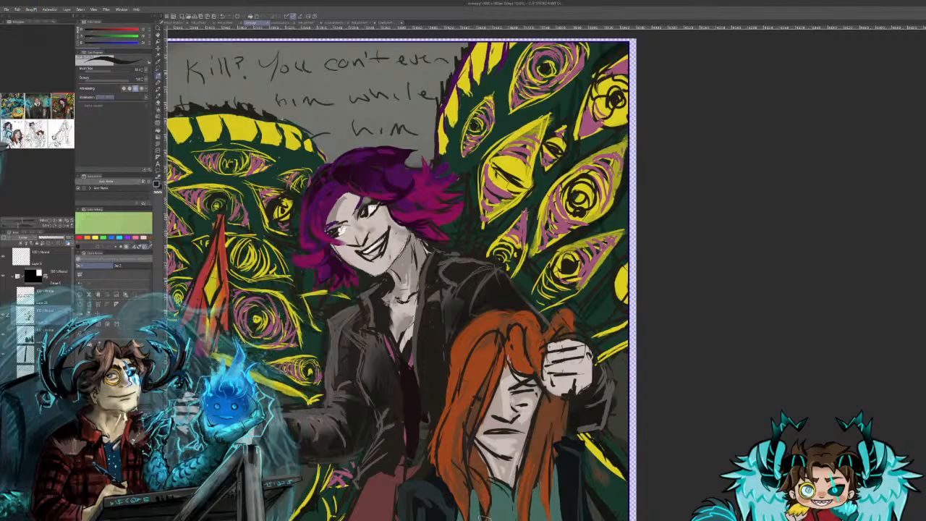
Step: Paint a brown shadow along the captive's cheek and jaw and blend it softly into the skin
alt+click(494, 465)
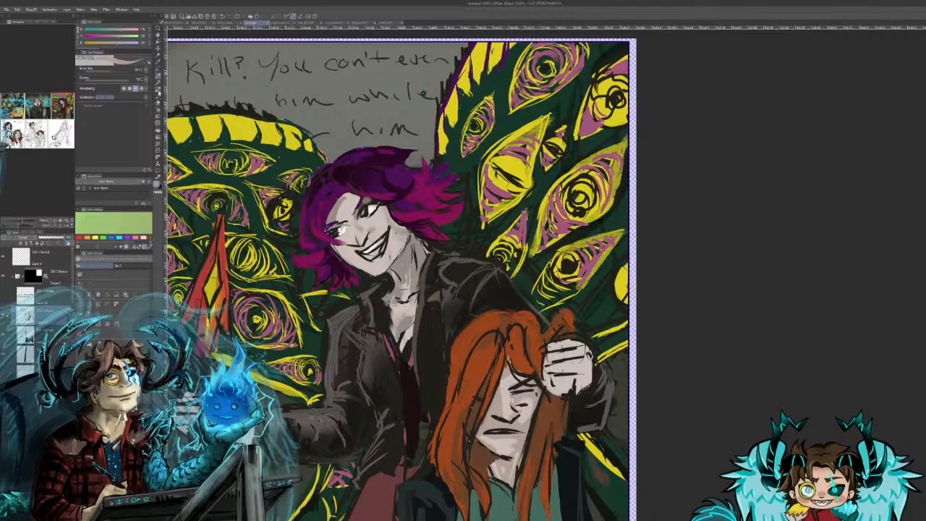
click(158, 110)
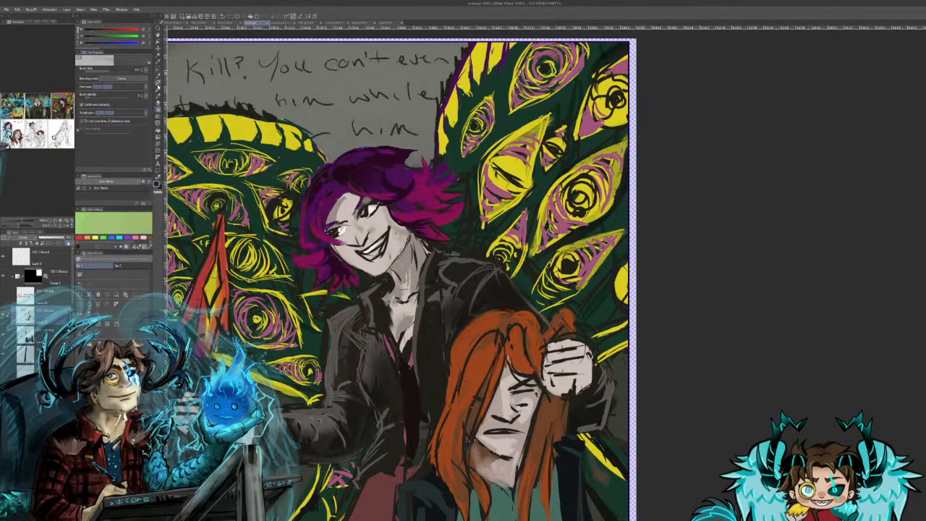
key(e)
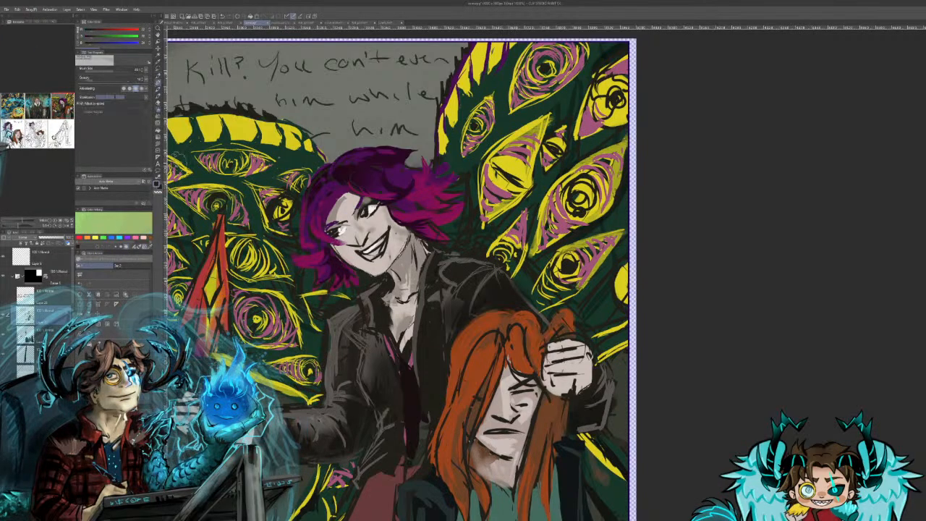
key(b)
drag(219, 214, 217, 243)
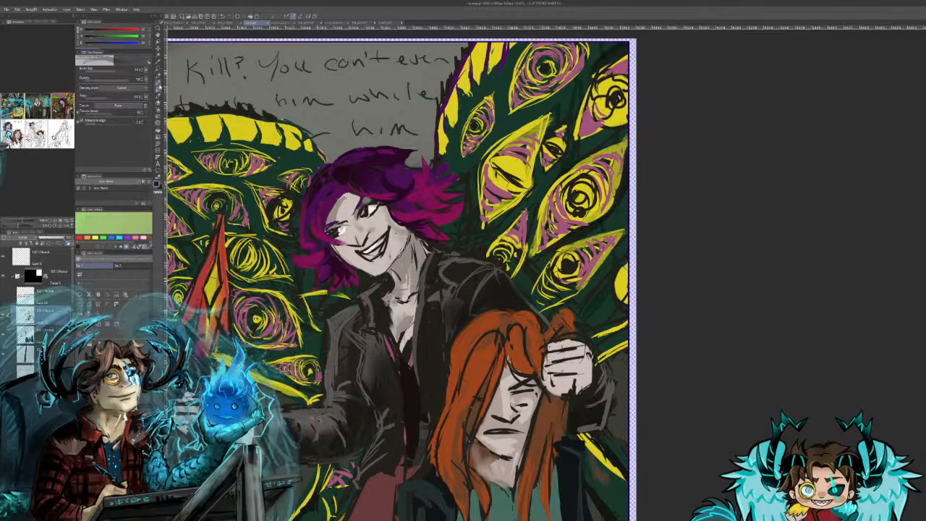
click(158, 76)
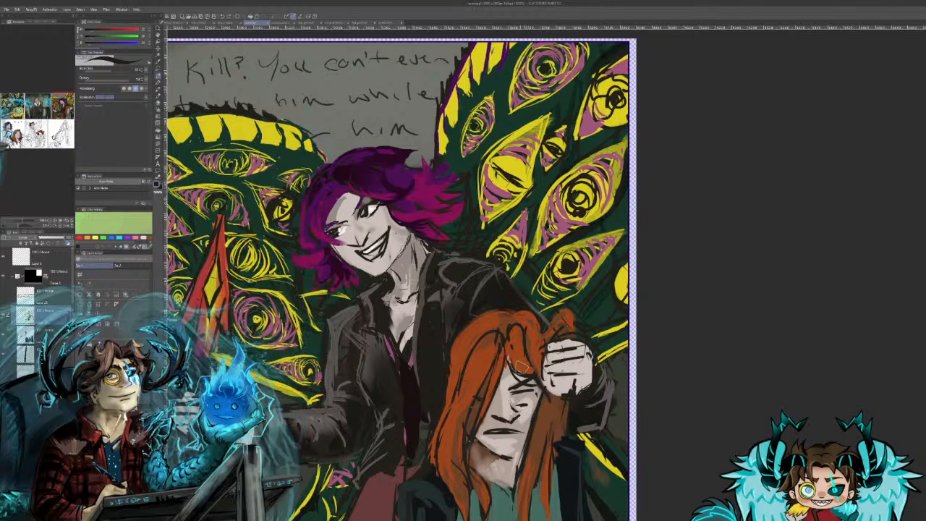
Step: Paint sampled orange hair over the captive's brow, around the gripping hand and down beside the face, with dark jacket touch-ups
alt+click(507, 346)
mouse_move(509, 365)
mouse_down()
mouse_move(507, 378)
mouse_move(526, 386)
mouse_move(506, 382)
mouse_move(525, 389)
mouse_move(517, 374)
mouse_move(558, 404)
mouse_up()
key(ctrl+z)
drag(571, 337, 602, 342)
key(ctrl+z)
drag(576, 392, 567, 416)
mouse_move(573, 340)
mouse_down()
mouse_move(603, 348)
mouse_move(607, 317)
mouse_up()
mouse_move(556, 399)
mouse_down()
mouse_move(531, 449)
mouse_move(553, 402)
mouse_move(543, 450)
mouse_up()
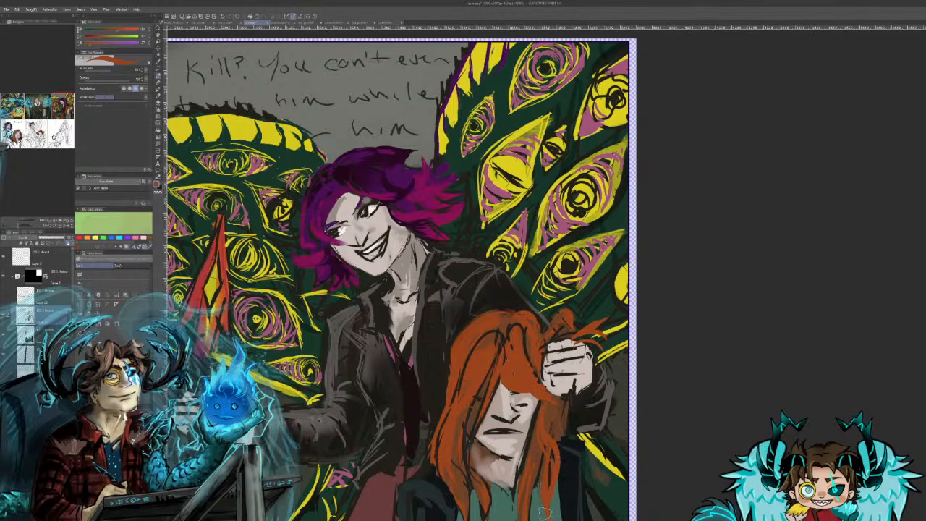
alt+click(575, 419)
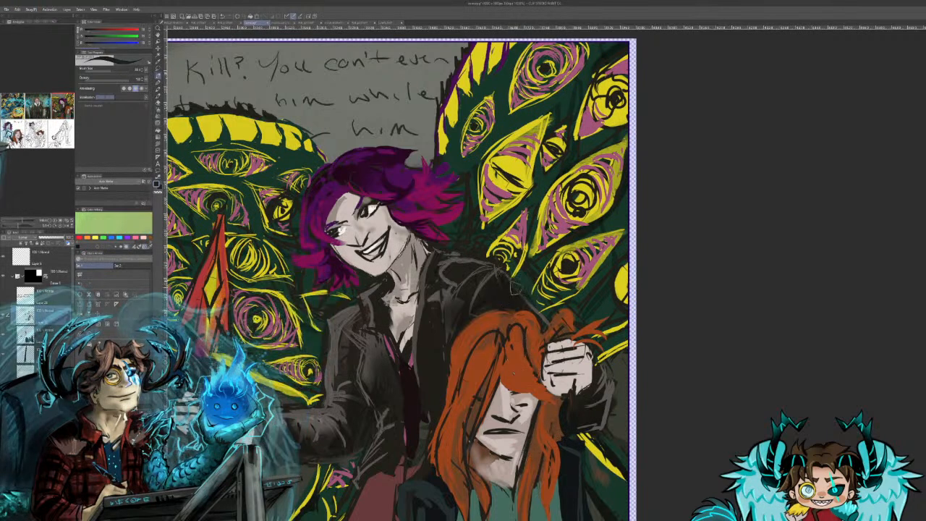
Step: Add yellow-outlined eyes with sampled pink accents to the wings above the captive's hair and beside the winged figure's opposite shoulder
alt+click(554, 265)
mouse_move(553, 267)
mouse_down()
mouse_move(522, 304)
mouse_move(531, 286)
mouse_up()
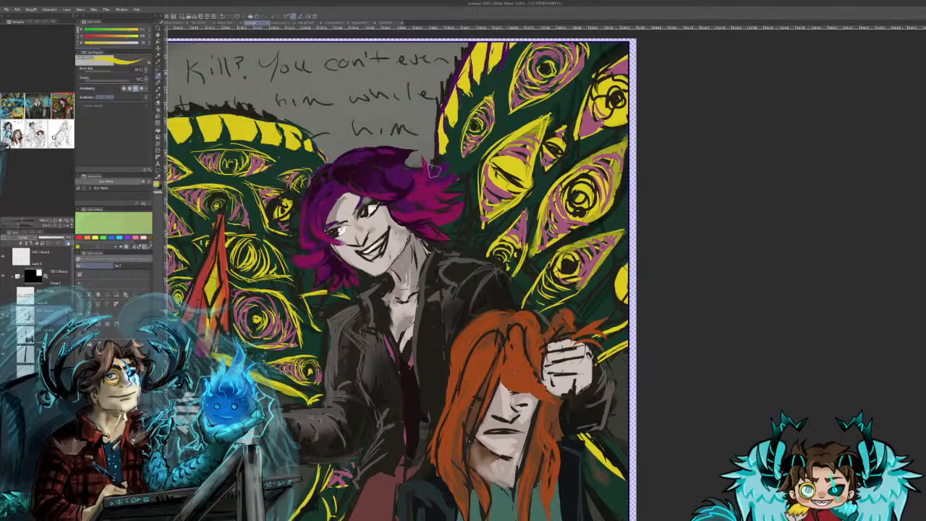
drag(434, 165, 441, 95)
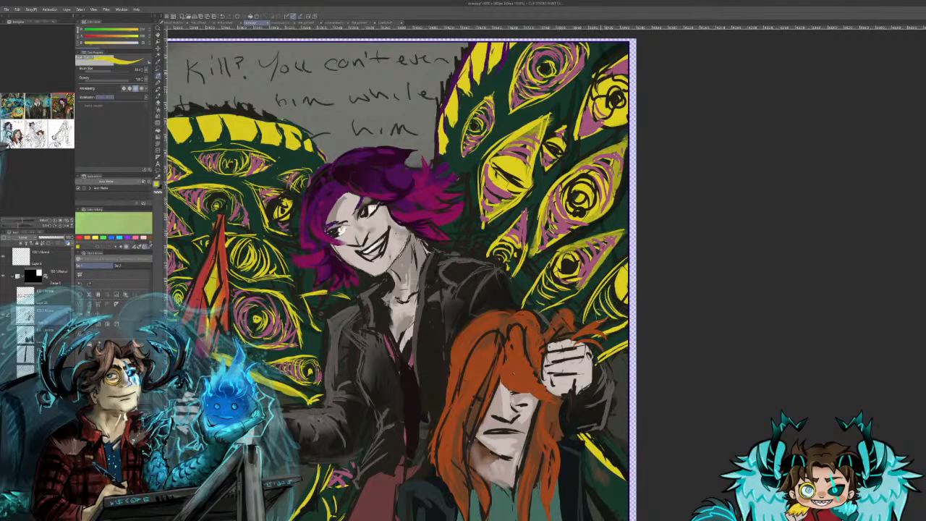
alt+click(579, 275)
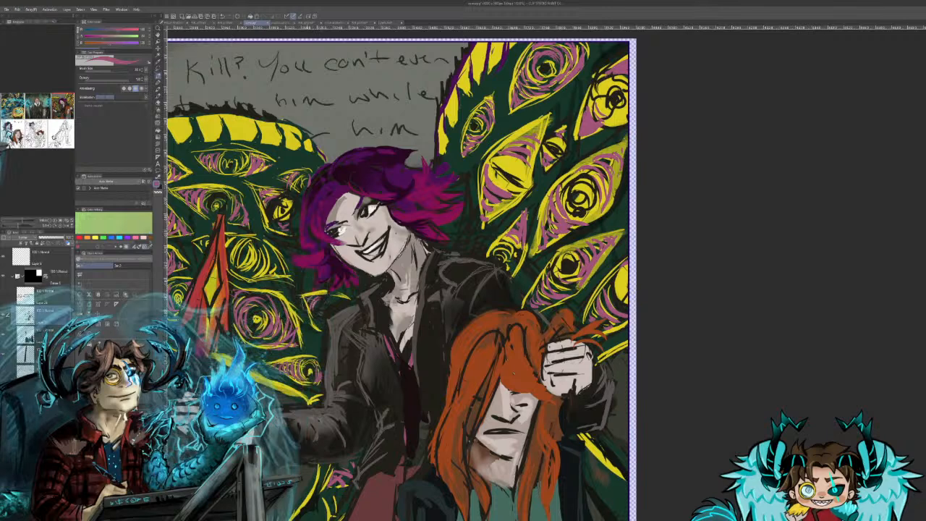
mouse_move(323, 325)
mouse_down()
mouse_move(336, 299)
mouse_move(348, 323)
mouse_up()
alt+click(309, 373)
alt+click(309, 373)
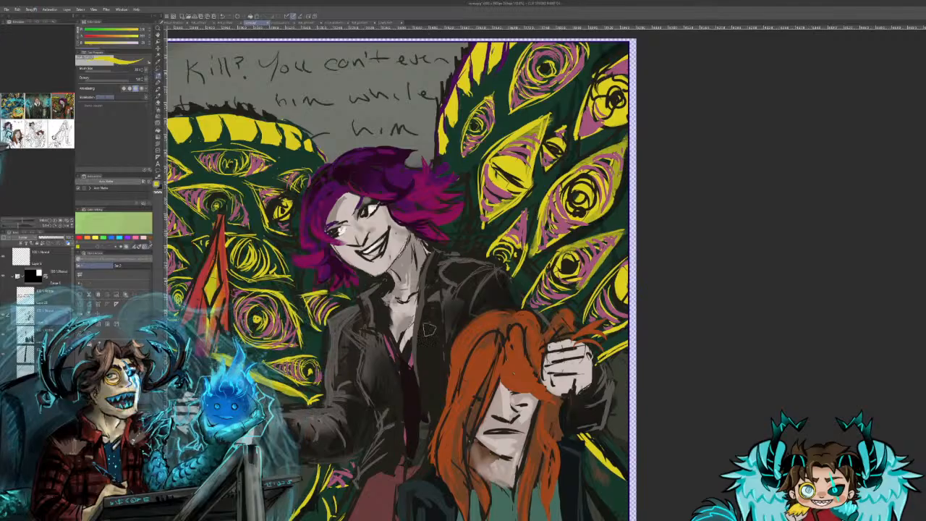
Step: Trim the winged figure's magenta hair ends with the wing's dark green
drag(389, 250, 400, 253)
drag(391, 279, 395, 290)
alt+click(404, 353)
drag(411, 338, 400, 353)
key(ctrl+z)
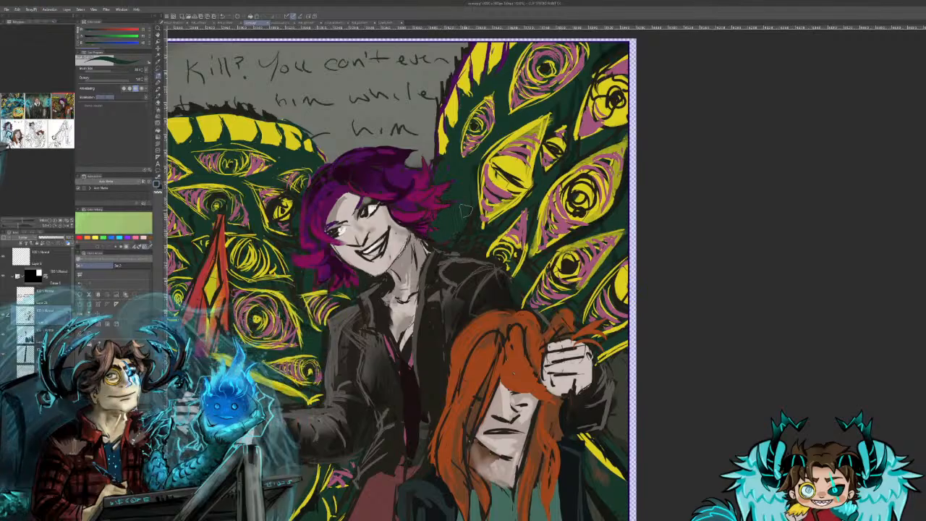
Step: Draw yellow eye markings on the wing beside the magenta hair and shade the hair with sampled dark purple
alt+click(463, 139)
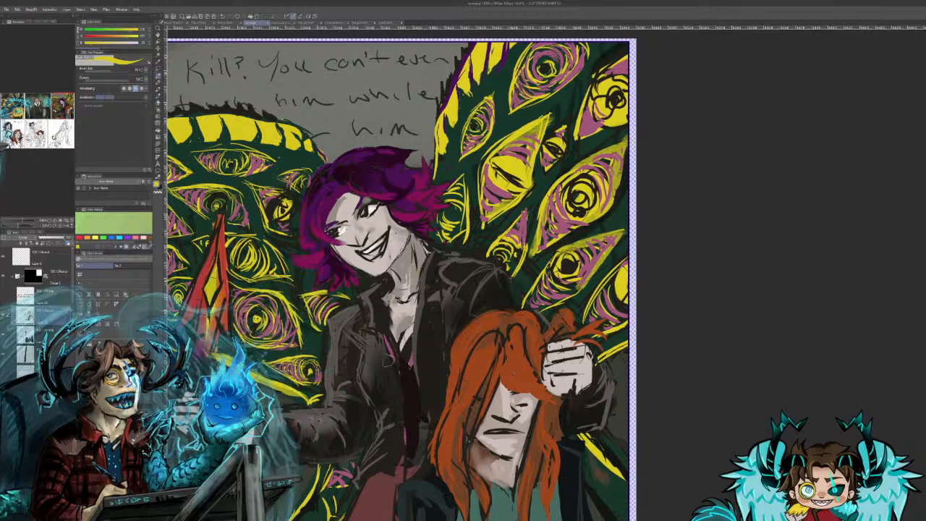
alt+click(360, 176)
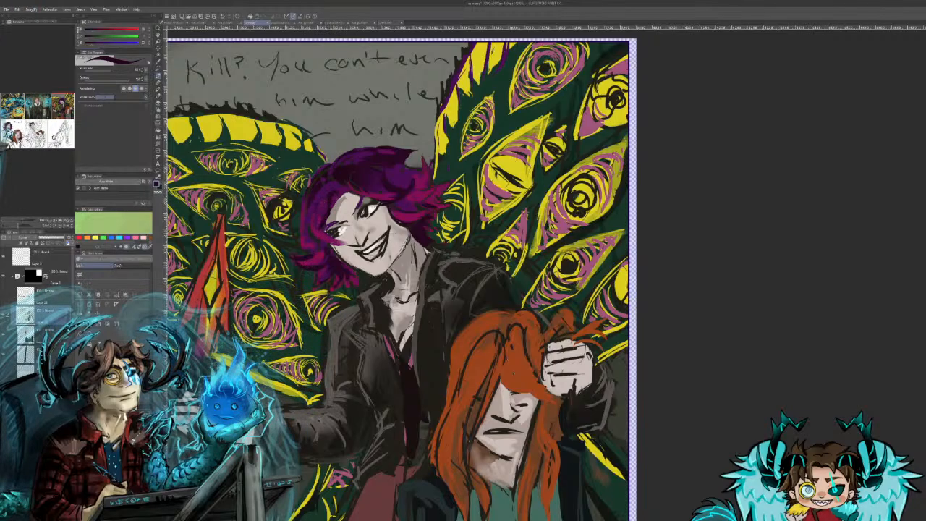
Step: Go to the "Do you?" panel and sample the bright cyan from the glowing crystal
mouse_move(192, 439)
mouse_down()
mouse_move(406, 300)
mouse_move(396, 364)
mouse_move(385, 347)
mouse_up()
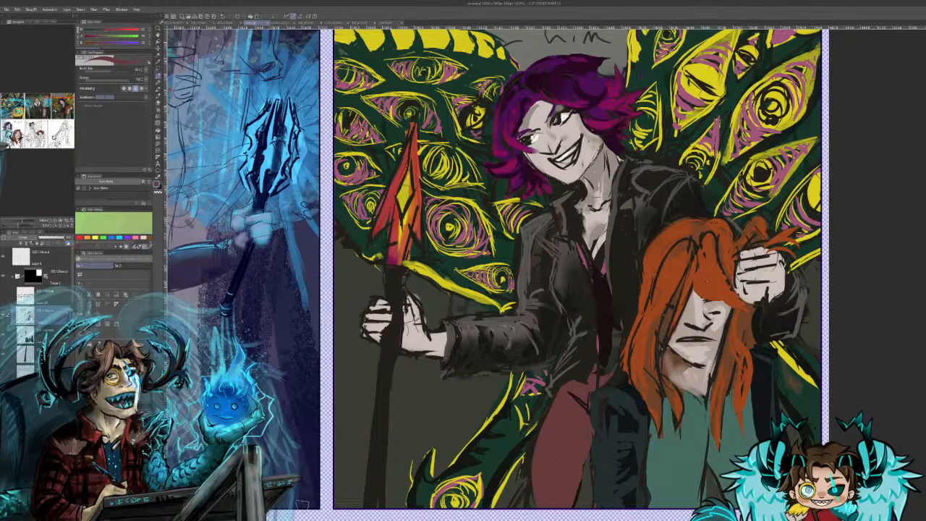
drag(58, 112, 31, 169)
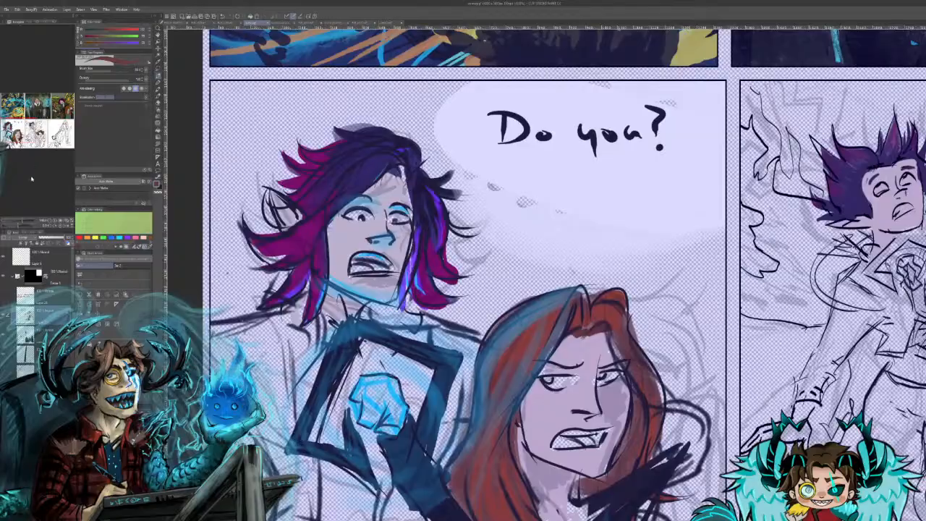
drag(26, 210, 28, 215)
drag(16, 138, 9, 133)
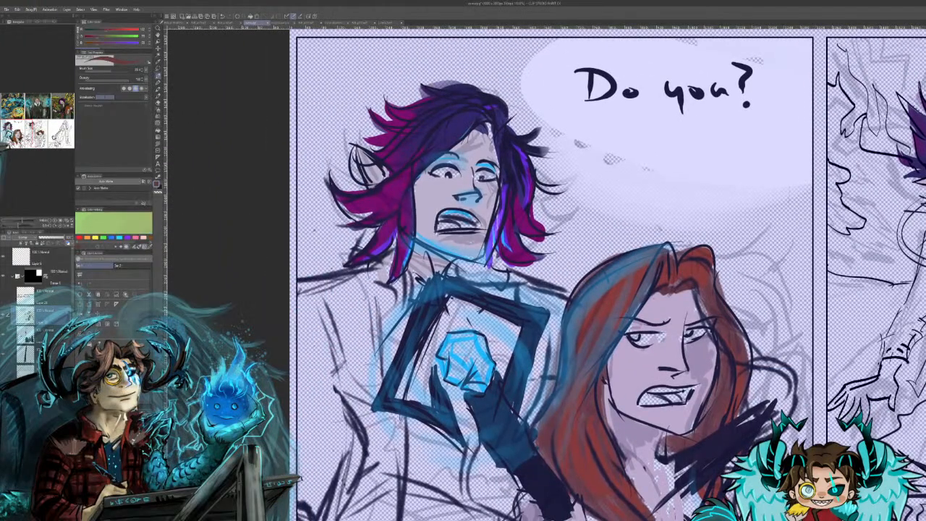
alt+click(454, 343)
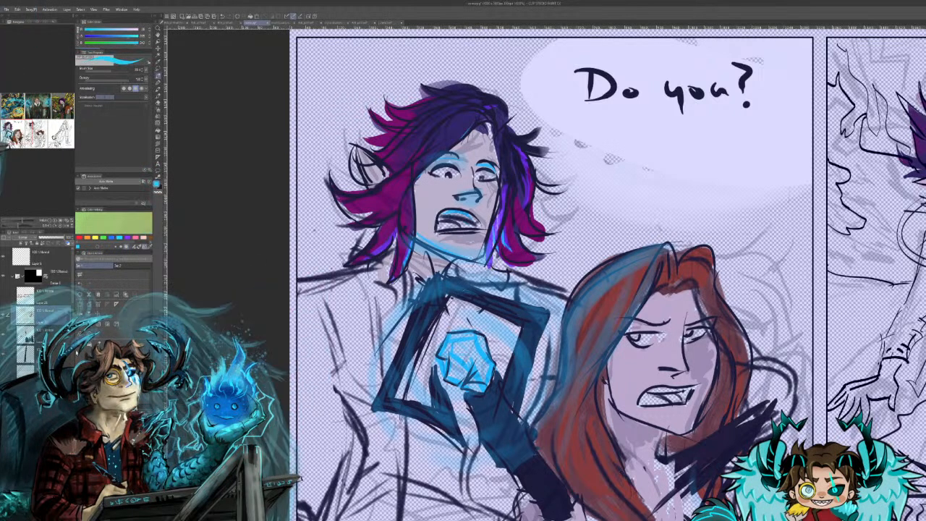
Step: Find the "Do you?" panel's folder in the layer stack and make its colour layer active
scroll(74, 360, down, 3)
scroll(73, 360, up, 3)
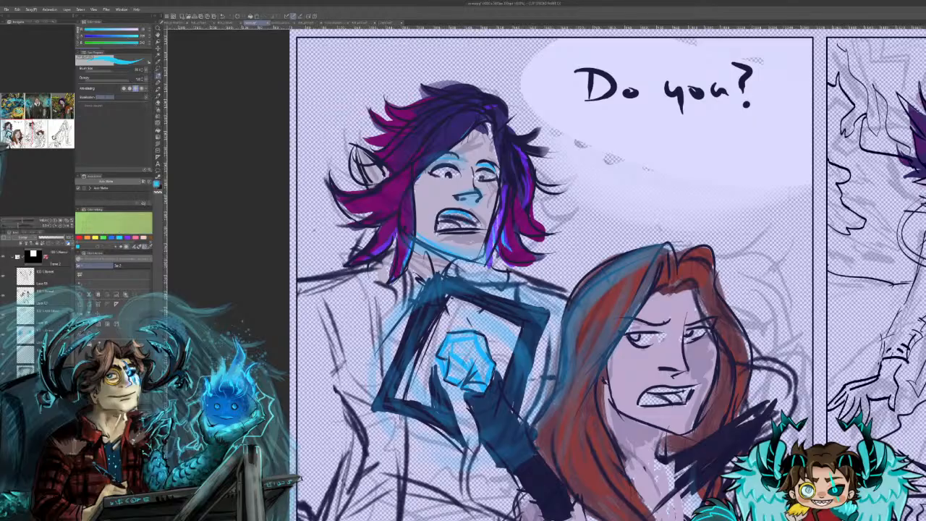
scroll(44, 304, up, 3)
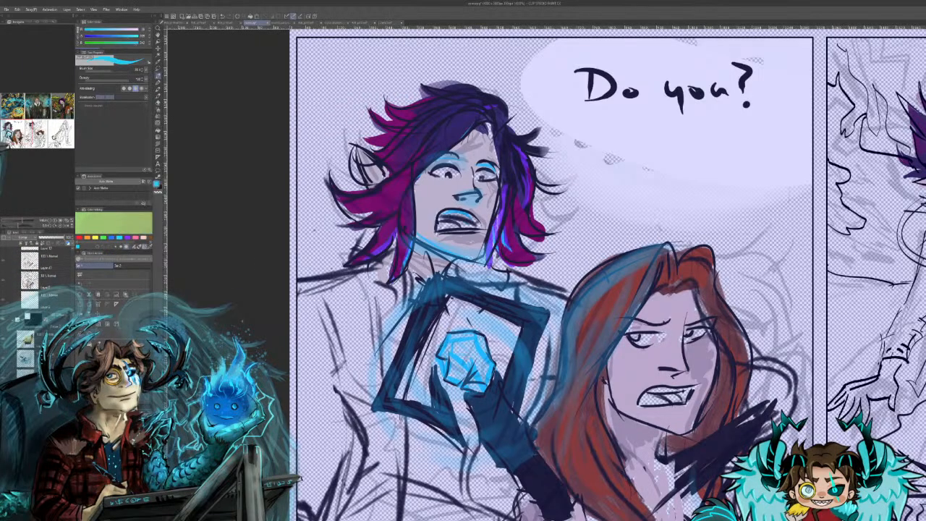
scroll(43, 304, up, 5)
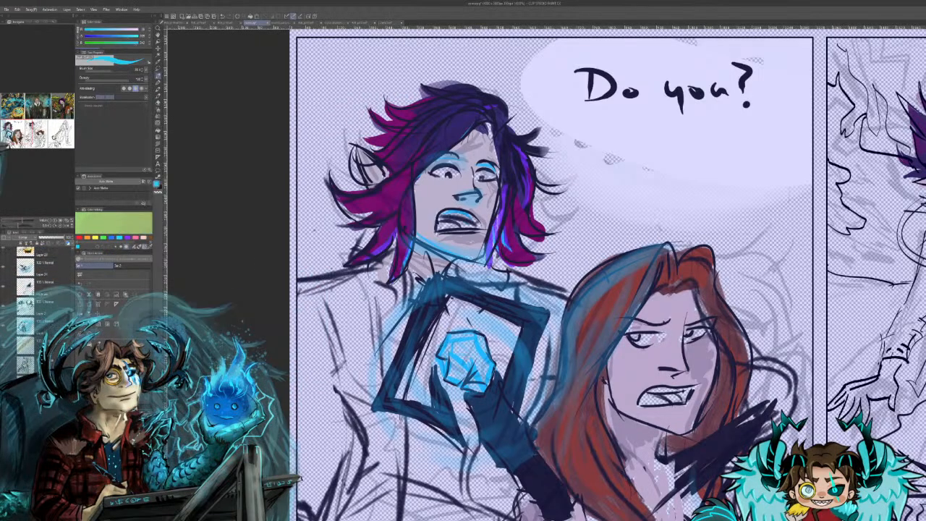
scroll(43, 304, down, 6)
scroll(43, 304, up, 2)
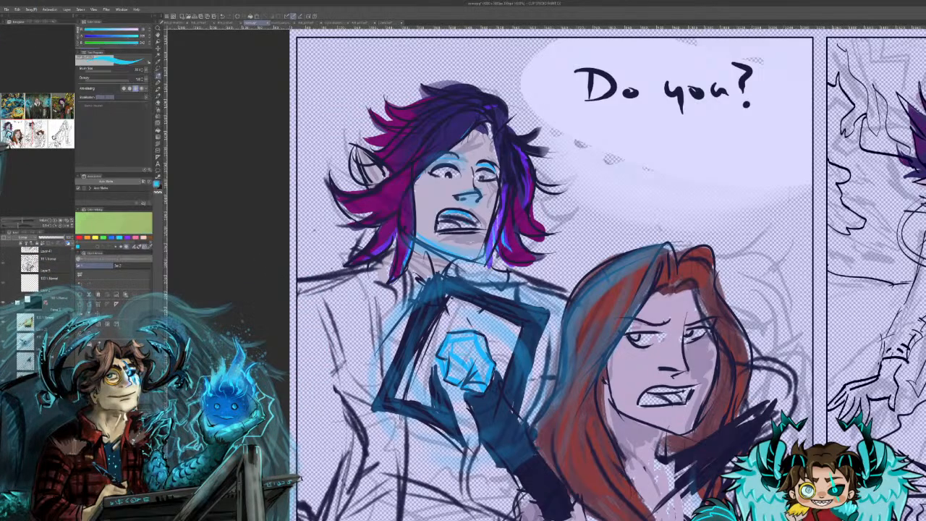
scroll(44, 304, up, 4)
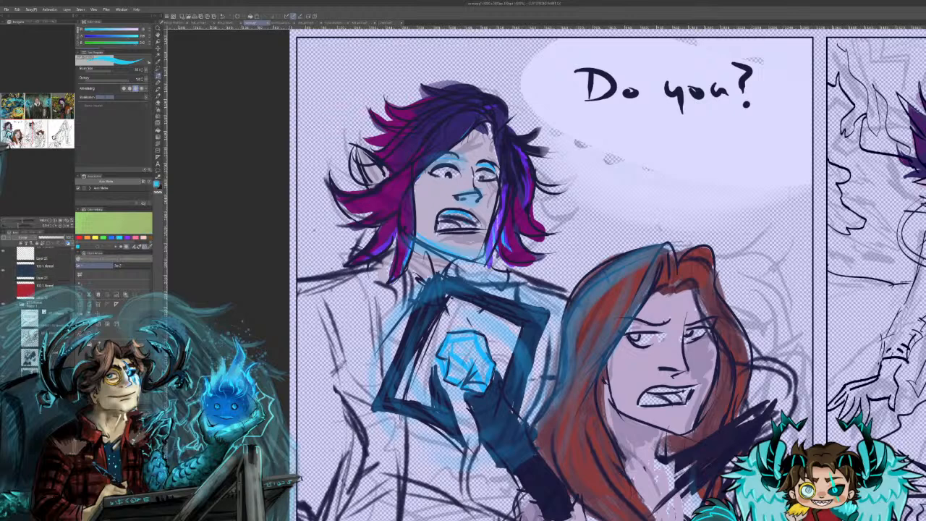
scroll(43, 304, up, 4)
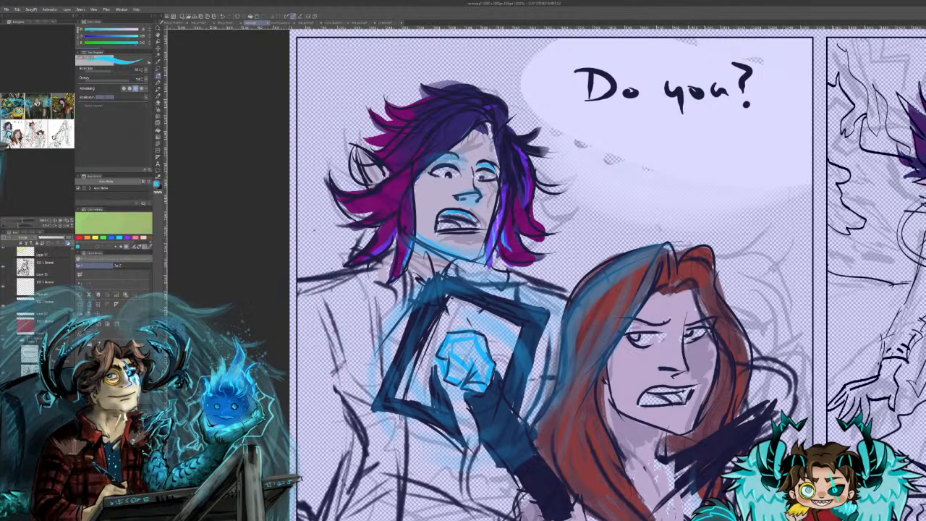
scroll(43, 304, up, 8)
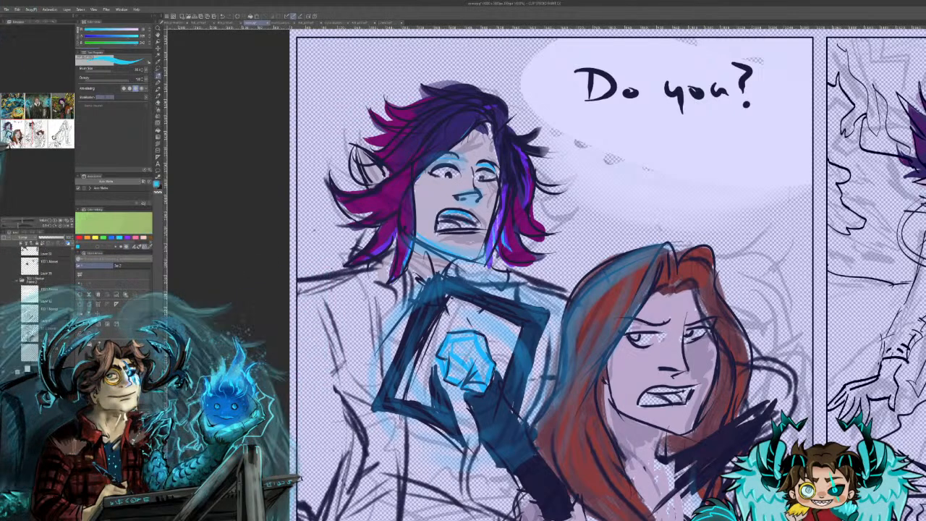
scroll(43, 304, up, 8)
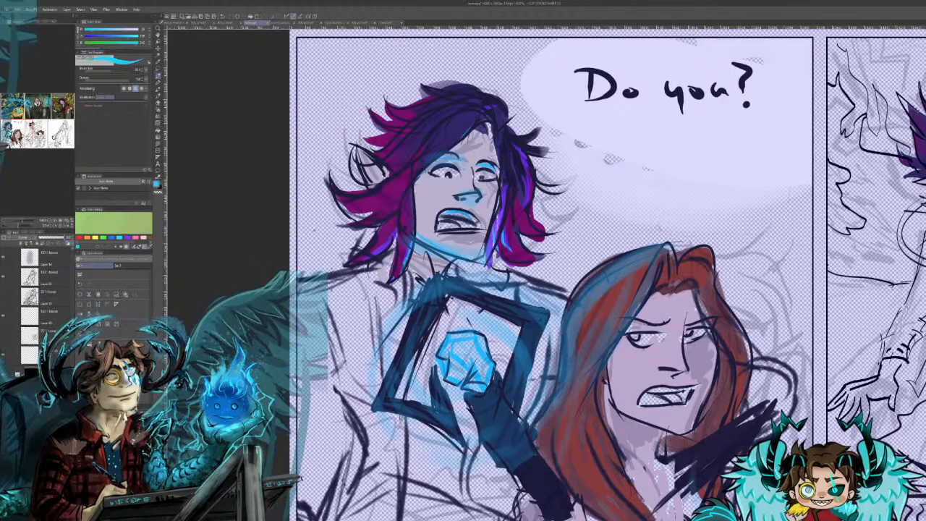
scroll(43, 304, up, 3)
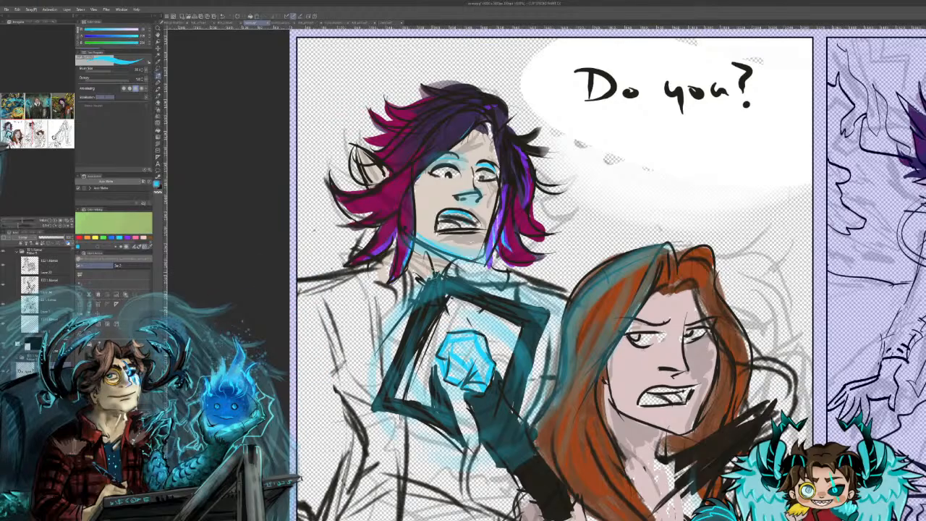
Step: Paint bright cyan edge highlights around the inner and outer borders of the dark frame
drag(418, 282, 375, 398)
mouse_move(433, 272)
mouse_down()
mouse_move(485, 284)
mouse_move(547, 317)
mouse_move(534, 345)
mouse_up()
drag(373, 410, 389, 412)
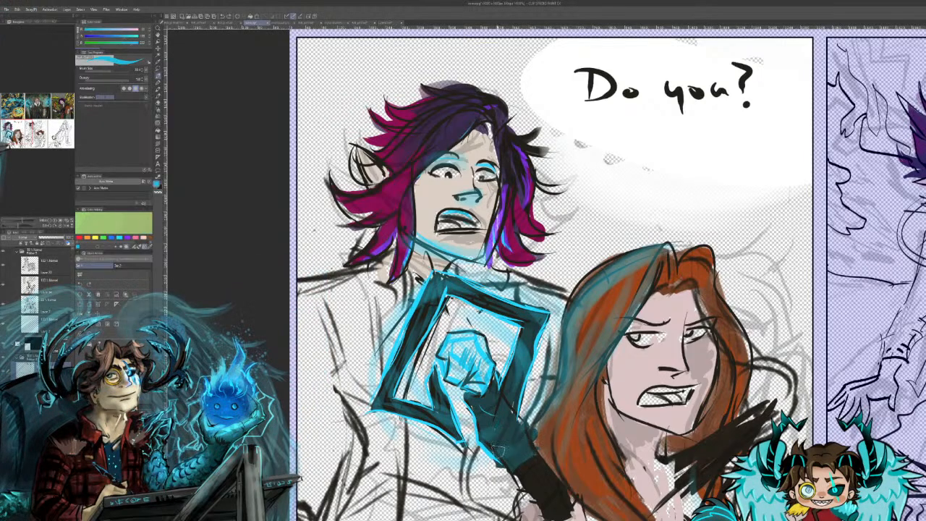
Step: Darken the gloved hand and forearm in front of the frame with sampled black and add cyan highlights along the arm
alt+click(545, 483)
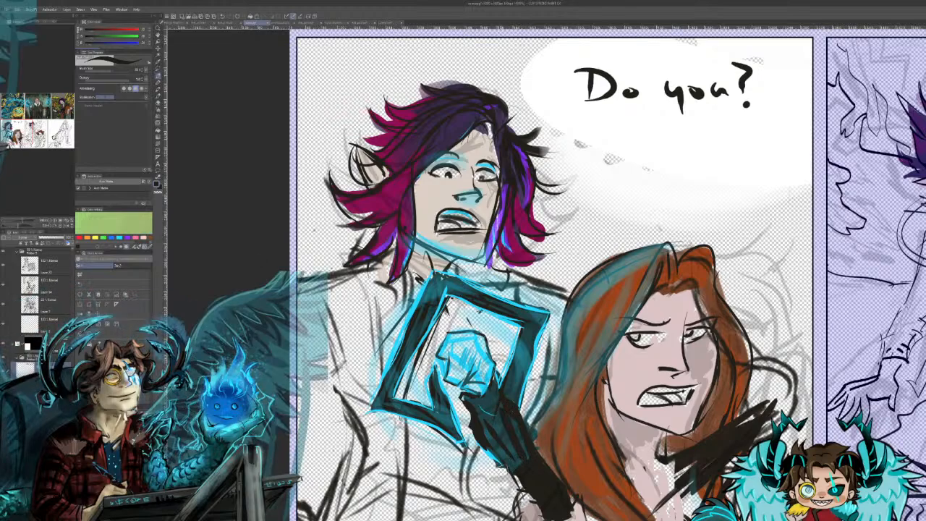
alt+click(493, 456)
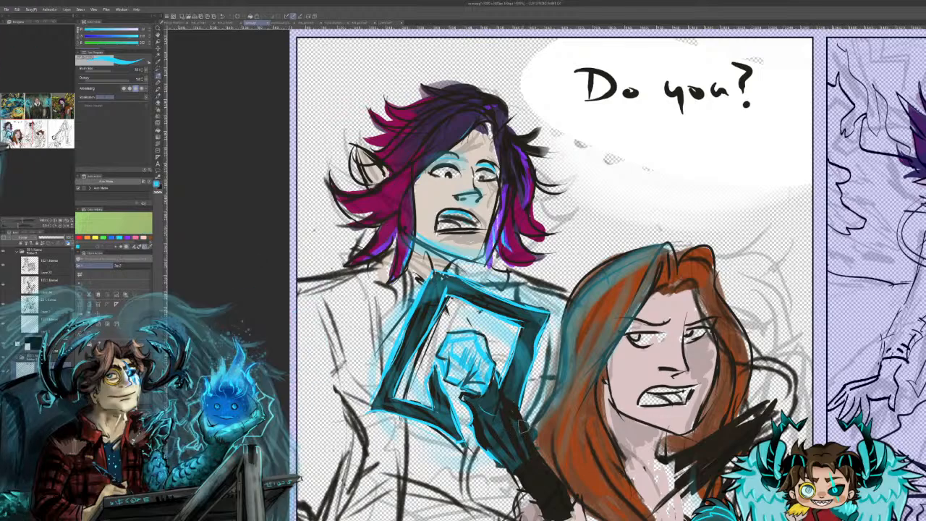
mouse_move(520, 408)
mouse_down()
mouse_move(546, 472)
mouse_move(506, 475)
mouse_move(561, 491)
mouse_move(571, 513)
mouse_up()
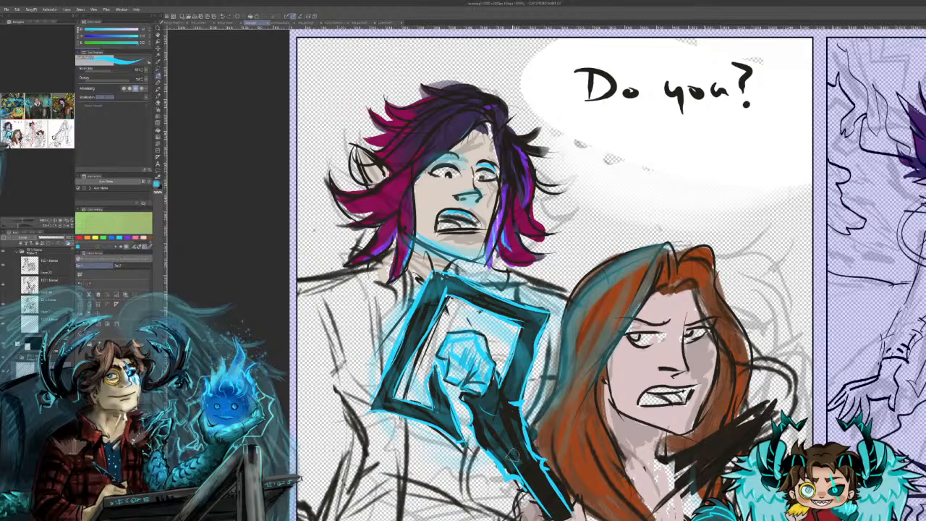
drag(556, 506, 534, 480)
drag(535, 469, 567, 516)
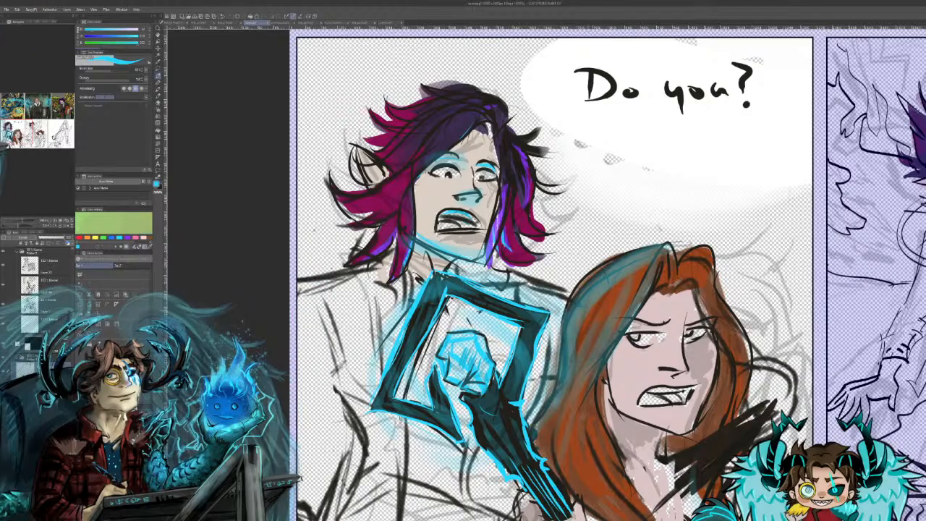
Step: Paint bright cyan highlight strands along the frame-facing side of the red-haired woman's hair and small cyan accents on her face
drag(545, 409, 640, 250)
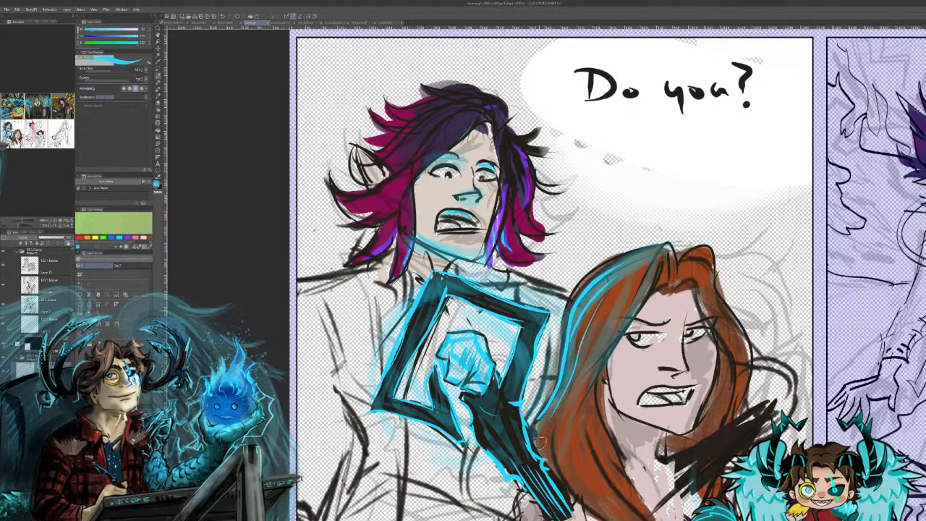
drag(564, 406, 544, 463)
drag(543, 409, 534, 453)
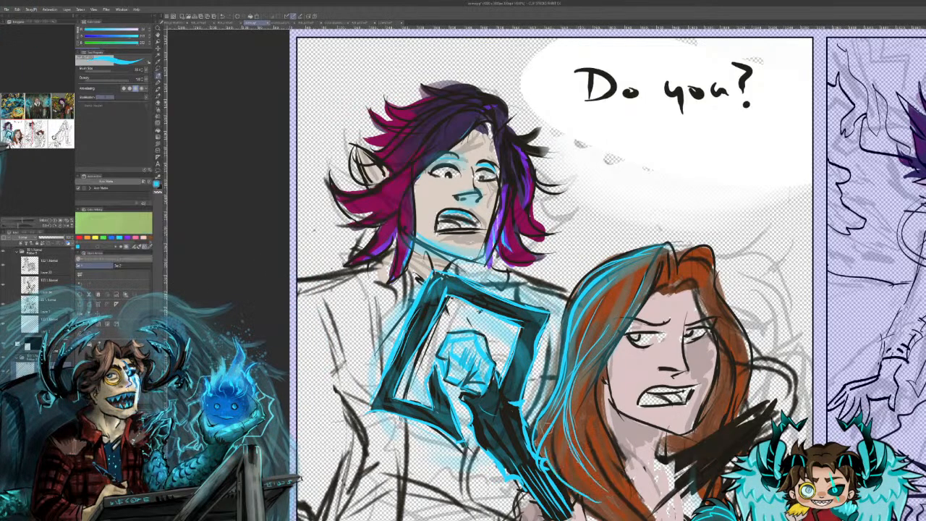
key(ctrl+z)
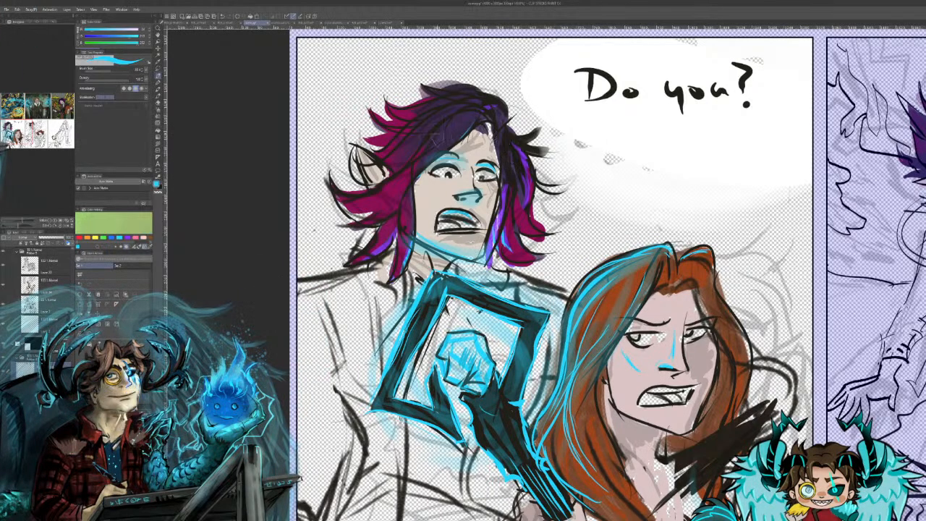
Step: Paint both of the purple-haired figure's eyebrows with magenta sampled from the hair
alt+click(393, 160)
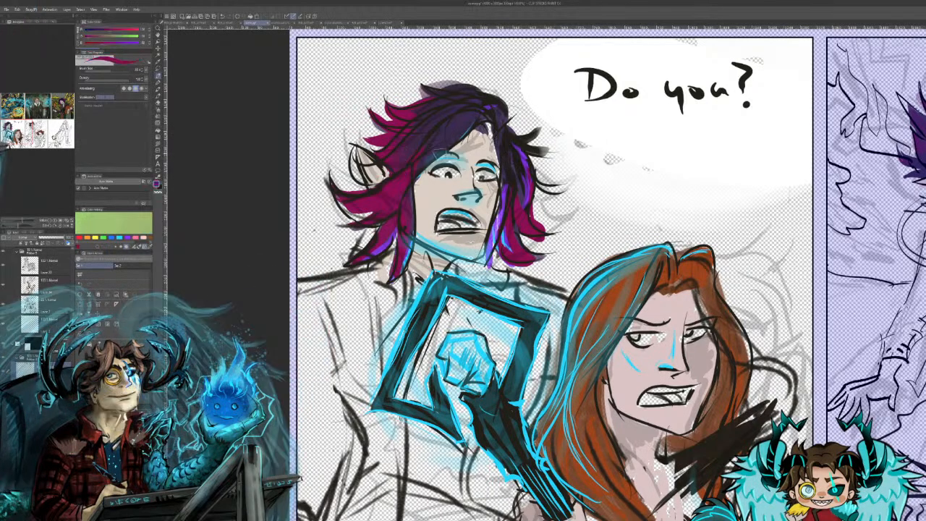
drag(446, 154, 465, 159)
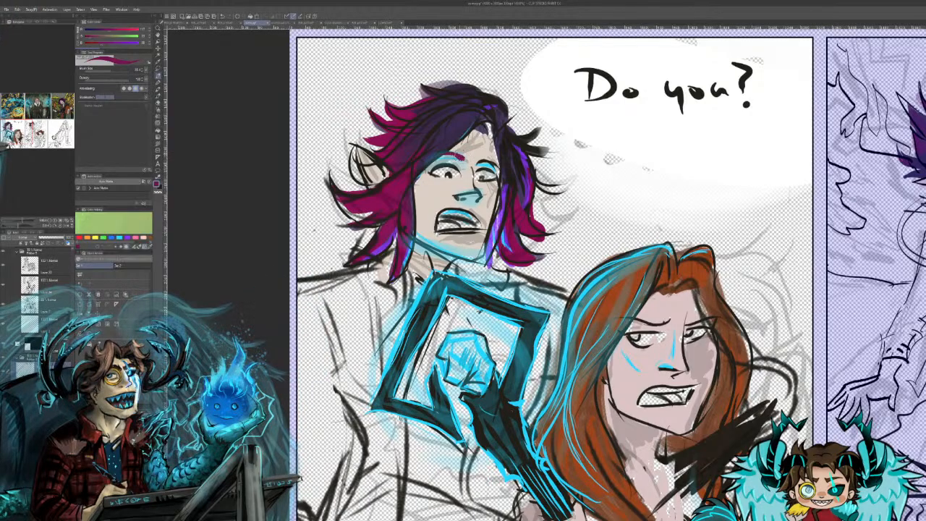
drag(480, 160, 503, 170)
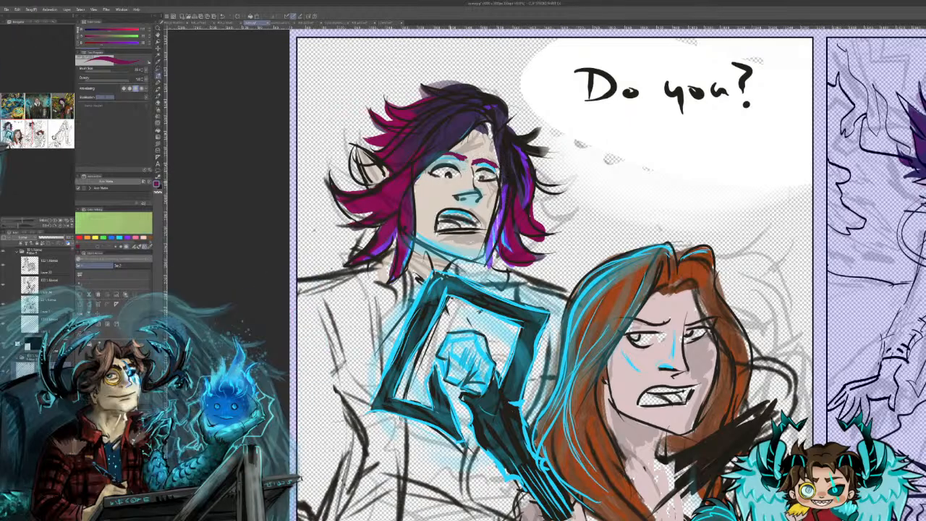
Step: Define the purple-haired figure's outer locks with sampled black and fill the locks beside the ear with sampled magenta
alt+click(454, 94)
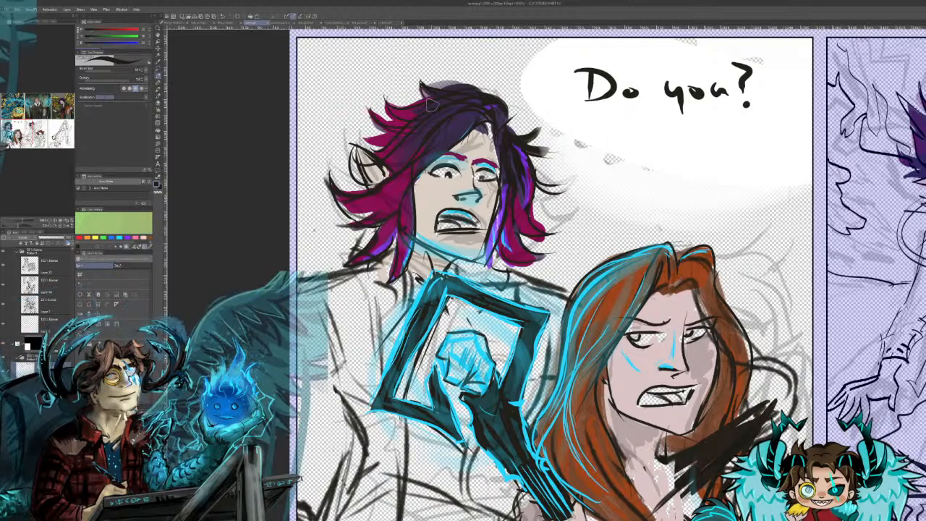
mouse_move(385, 102)
mouse_down()
mouse_move(405, 120)
mouse_move(373, 117)
mouse_move(392, 138)
mouse_move(380, 139)
mouse_up()
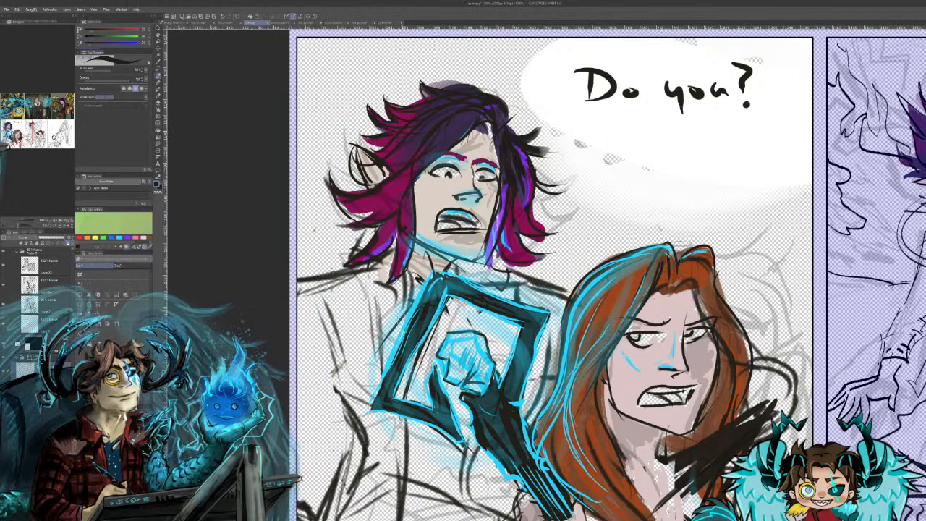
alt+click(393, 166)
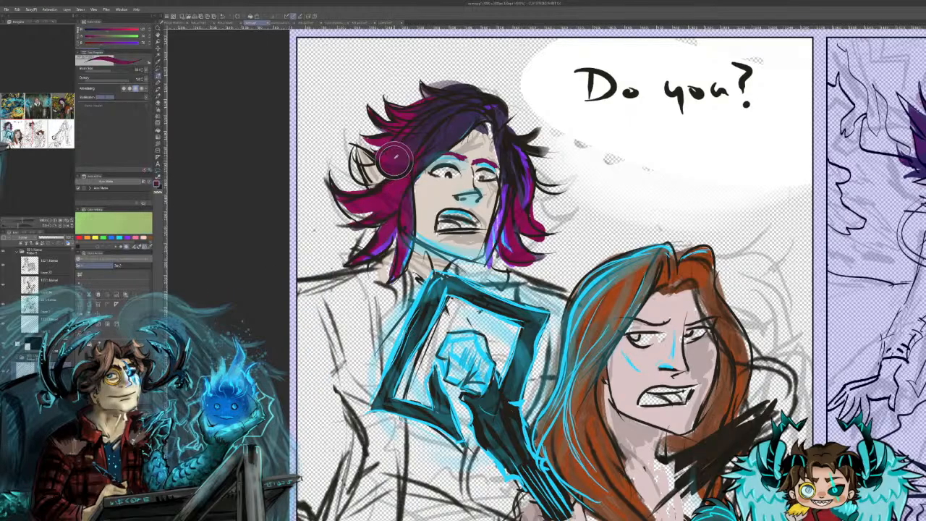
drag(357, 159, 382, 173)
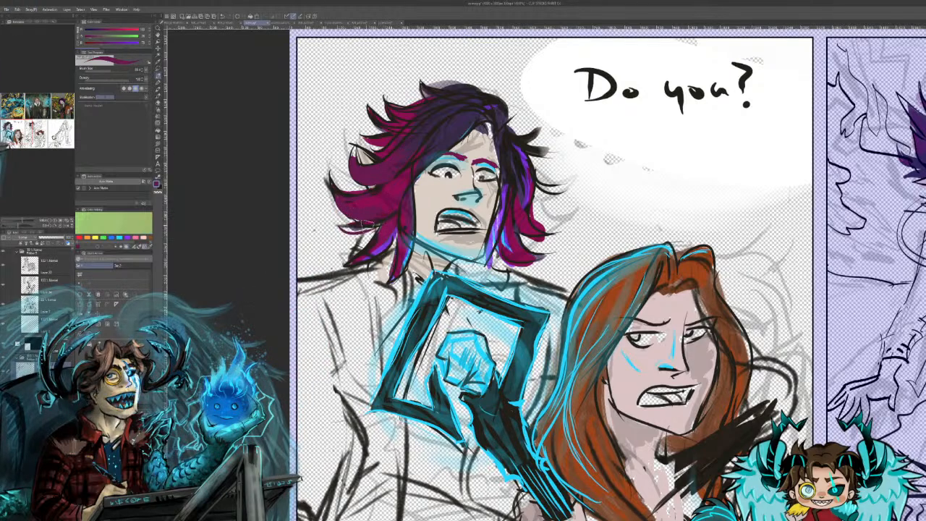
key(ctrl+z)
key(ctrl+z)
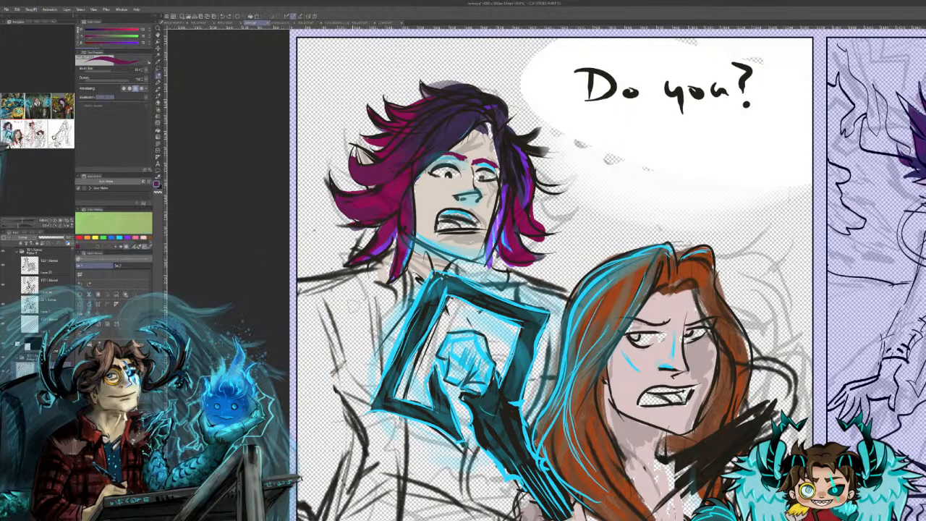
mouse_move(340, 232)
mouse_down()
mouse_move(387, 228)
mouse_move(341, 233)
mouse_up()
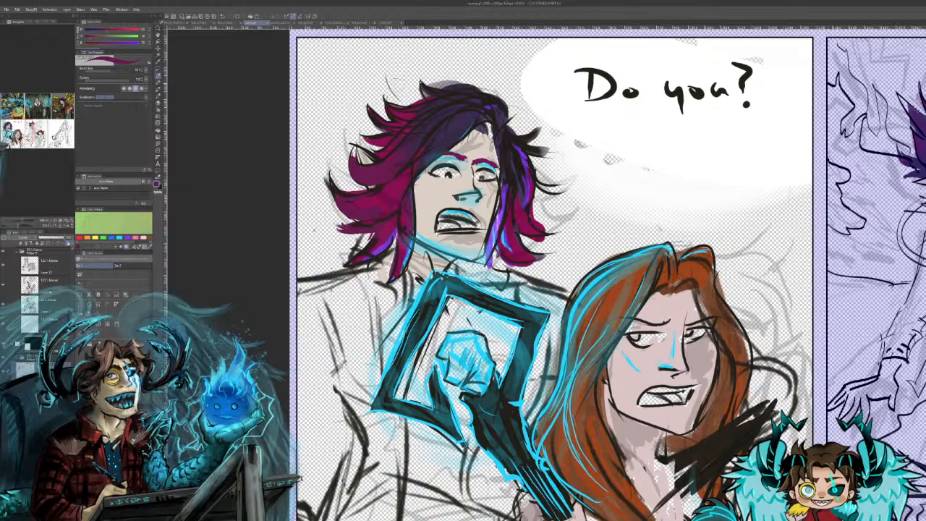
Step: Add thin magenta flyaway strands around the crown and both sides of the purple-haired figure's head
drag(417, 103, 396, 60)
mouse_move(428, 100)
mouse_down()
mouse_move(409, 59)
mouse_move(434, 42)
mouse_up()
mouse_move(384, 128)
mouse_down()
mouse_move(348, 82)
mouse_move(353, 64)
mouse_move(367, 63)
mouse_up()
mouse_move(512, 134)
mouse_down()
mouse_move(545, 106)
mouse_move(554, 129)
mouse_move(543, 106)
mouse_up()
key(ctrl+z)
drag(523, 136, 555, 99)
drag(511, 131, 534, 99)
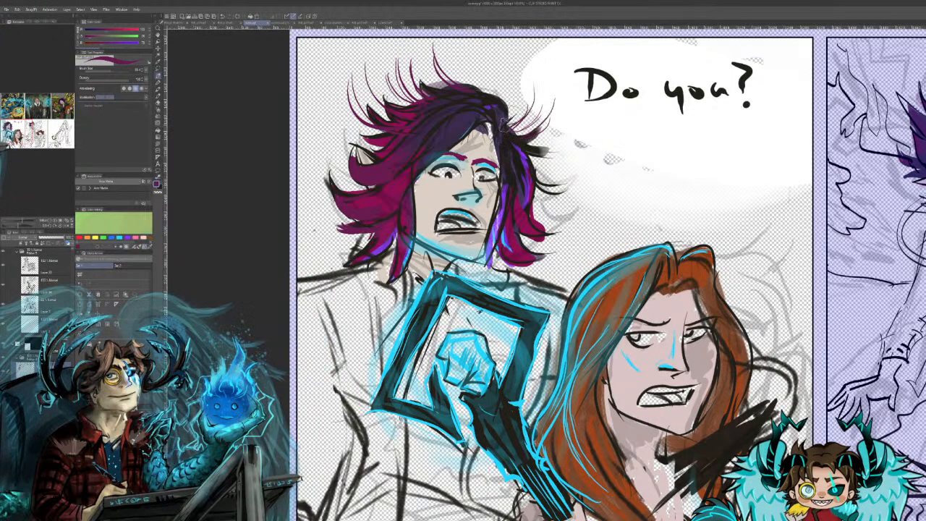
drag(511, 136, 545, 118)
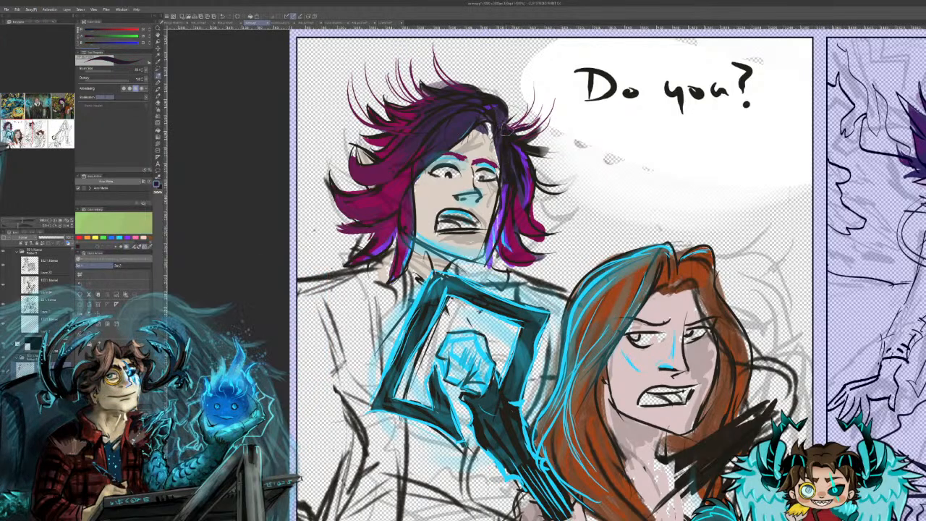
Step: Add dark flyaway spikes on both sides of the purple-haired figure's hair
mouse_move(515, 137)
mouse_down()
mouse_move(564, 167)
mouse_move(570, 134)
mouse_up()
drag(387, 154, 346, 130)
drag(396, 139, 349, 120)
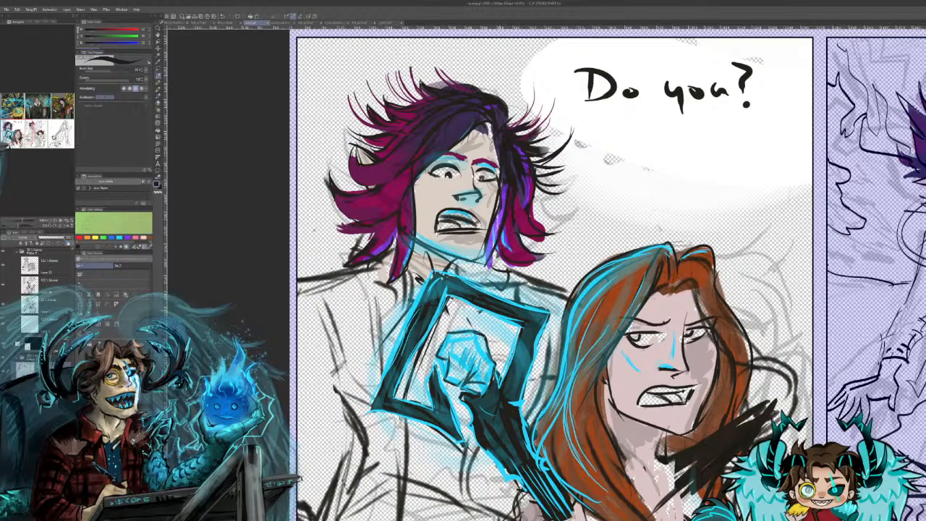
drag(569, 135, 564, 168)
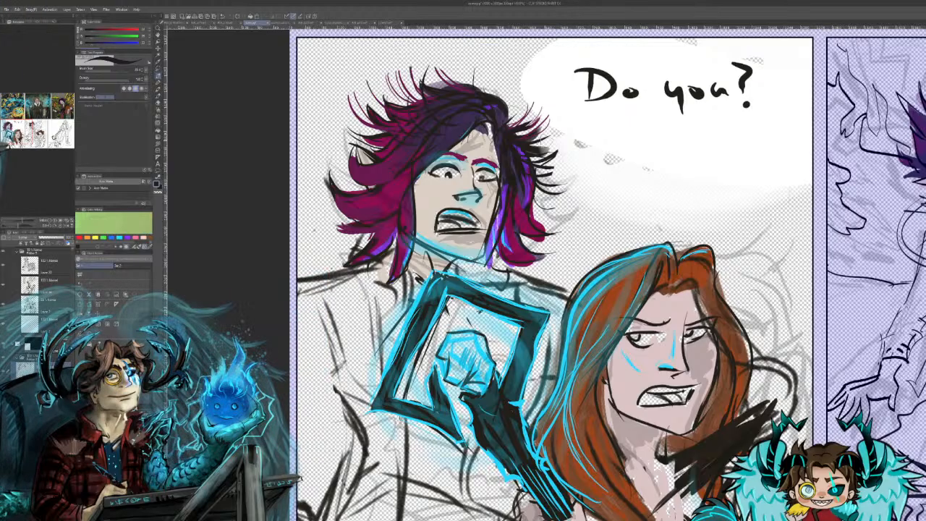
Step: Check the winged figure's dark jacket in the finished panel and try to block in the "Do you?" figure's shoulder and upper sleeve
mouse_move(506, 159)
mouse_down()
mouse_move(454, 502)
mouse_move(676, 291)
mouse_move(624, 145)
mouse_move(576, 64)
mouse_move(256, 395)
mouse_up()
mouse_move(724, 145)
mouse_down()
mouse_move(519, 350)
mouse_move(469, 485)
mouse_move(201, 411)
mouse_up()
drag(696, 262, 498, 266)
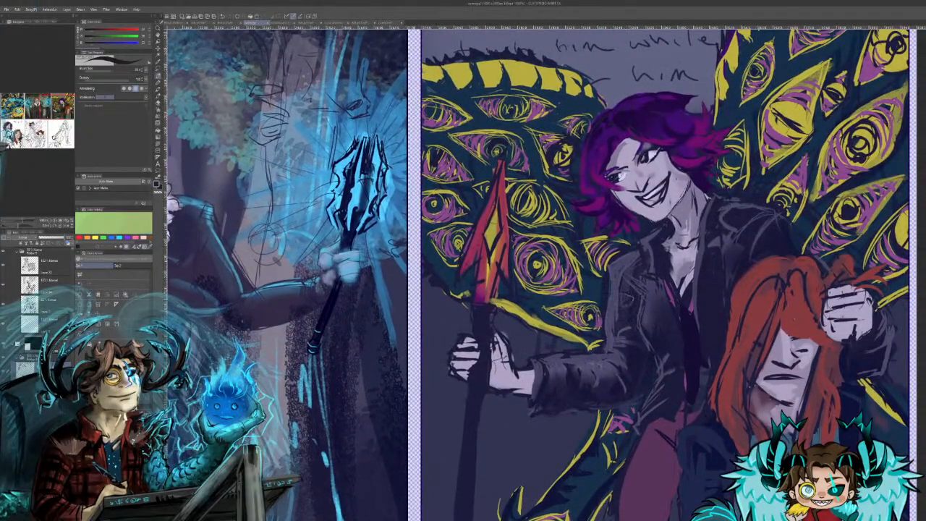
drag(25, 113, 11, 132)
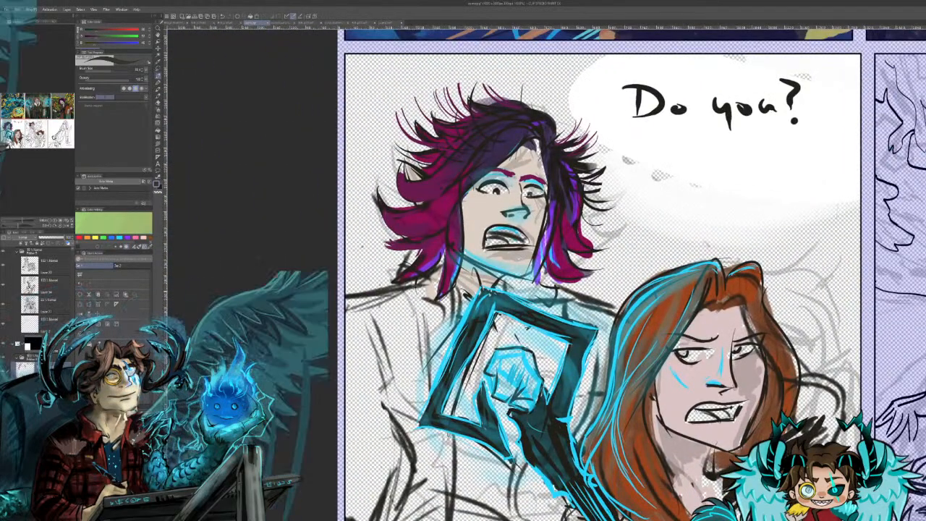
mouse_move(406, 273)
mouse_down()
mouse_move(436, 283)
mouse_move(407, 279)
mouse_move(352, 315)
mouse_up()
mouse_move(413, 297)
mouse_down()
mouse_move(355, 329)
mouse_move(427, 322)
mouse_move(352, 341)
mouse_up()
mouse_move(387, 384)
mouse_down()
mouse_move(347, 445)
mouse_move(383, 376)
mouse_move(348, 441)
mouse_move(351, 481)
mouse_move(348, 434)
mouse_move(376, 362)
mouse_move(395, 340)
mouse_move(405, 361)
mouse_move(391, 427)
mouse_move(380, 372)
mouse_move(356, 346)
mouse_up()
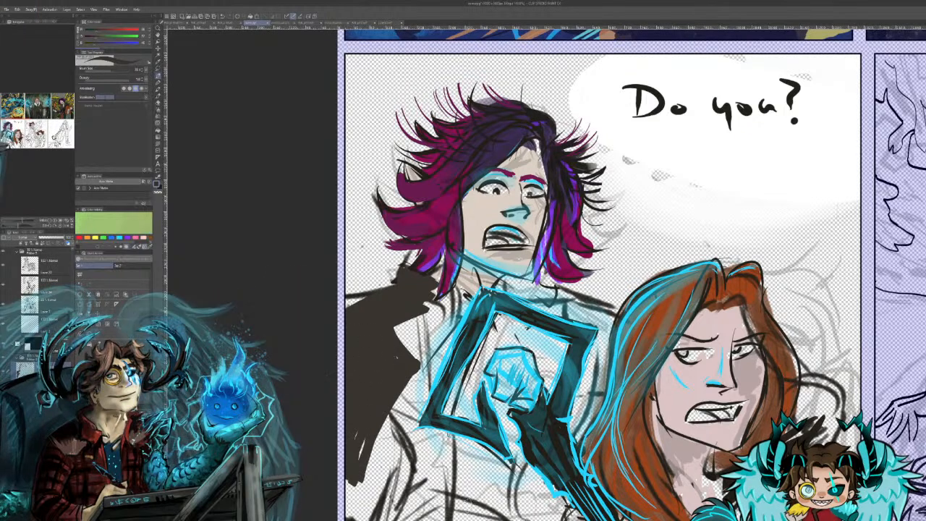
drag(623, 94, 582, 39)
drag(500, 325, 576, 261)
drag(29, 153, 33, 149)
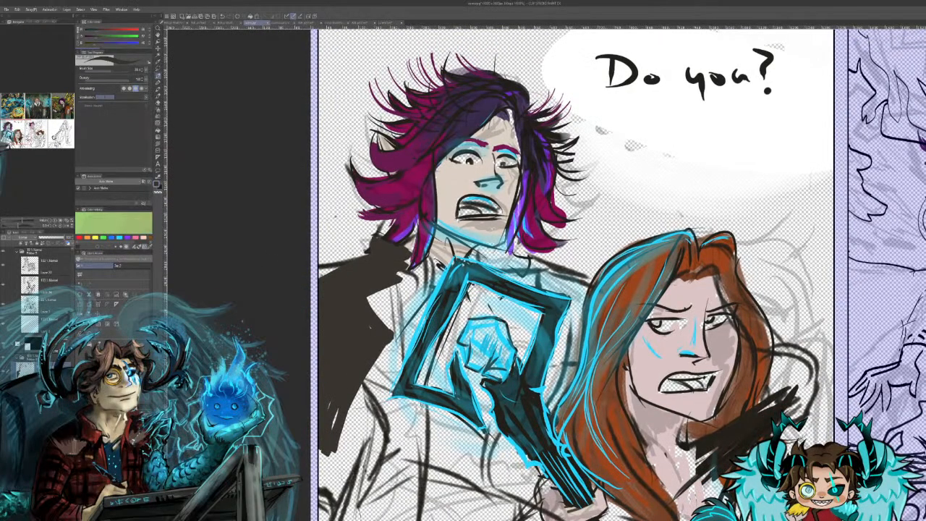
Step: Extend the dark brown over the figure's lower sleeve and chest, and undo the jacket fill back to the bare linework
drag(334, 438, 350, 519)
mouse_move(338, 454)
mouse_down()
mouse_move(344, 518)
mouse_move(328, 516)
mouse_move(331, 478)
mouse_move(323, 507)
mouse_move(324, 439)
mouse_move(321, 502)
mouse_up()
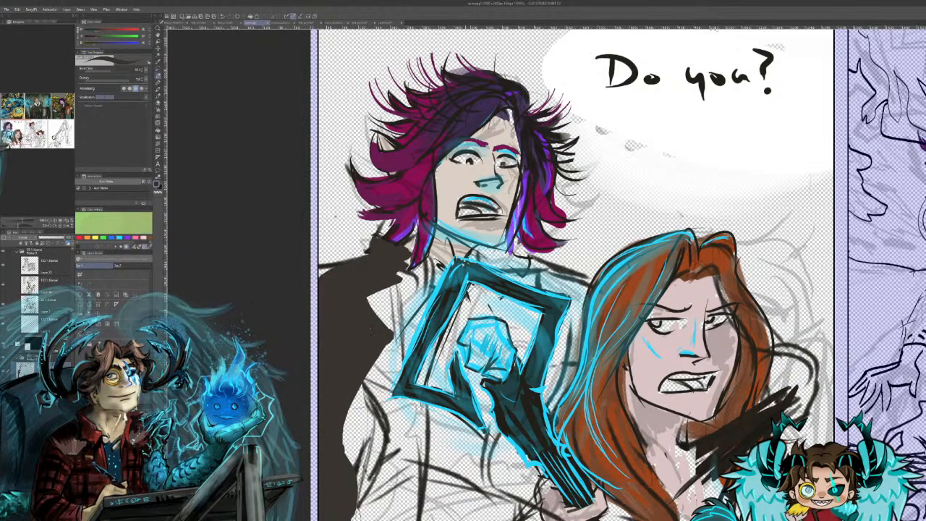
mouse_move(378, 360)
mouse_down()
mouse_move(395, 356)
mouse_move(410, 320)
mouse_move(369, 290)
mouse_up()
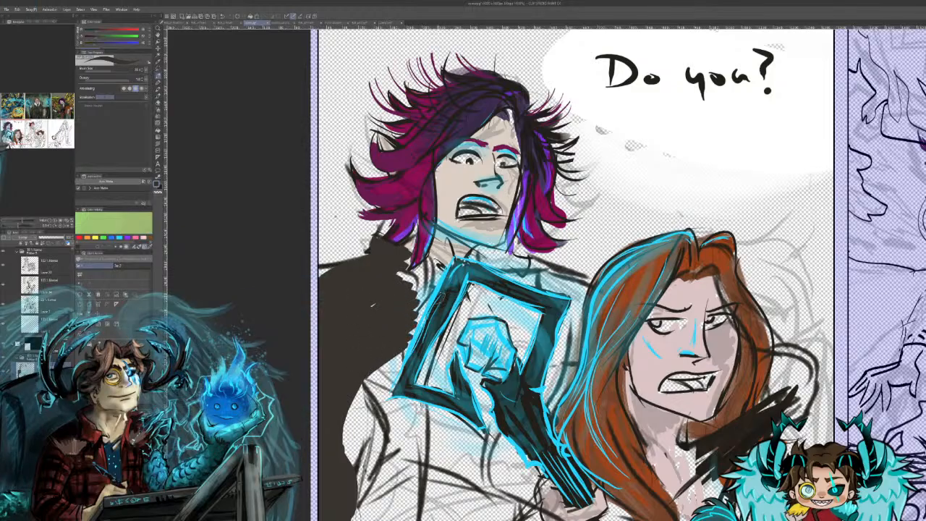
mouse_move(379, 355)
mouse_down()
mouse_move(339, 406)
mouse_move(341, 388)
mouse_up()
drag(361, 263, 324, 276)
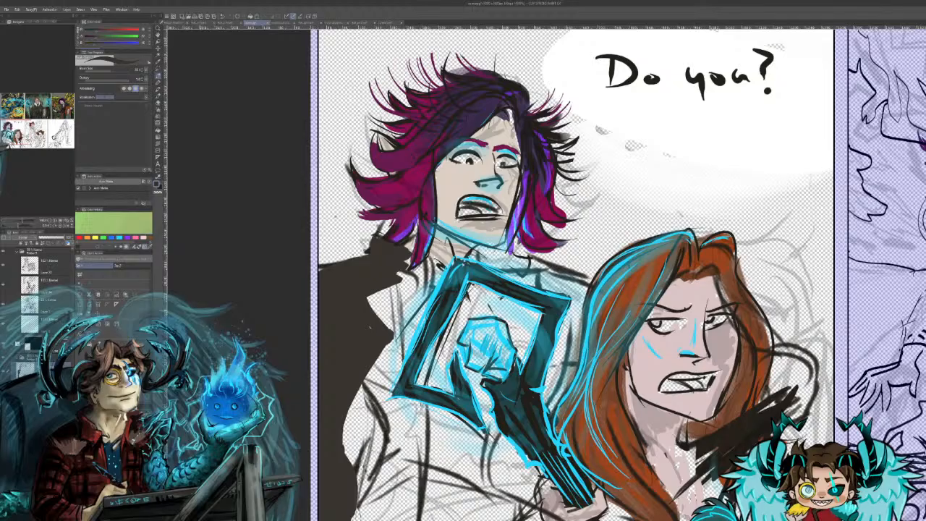
key(ctrl+z)
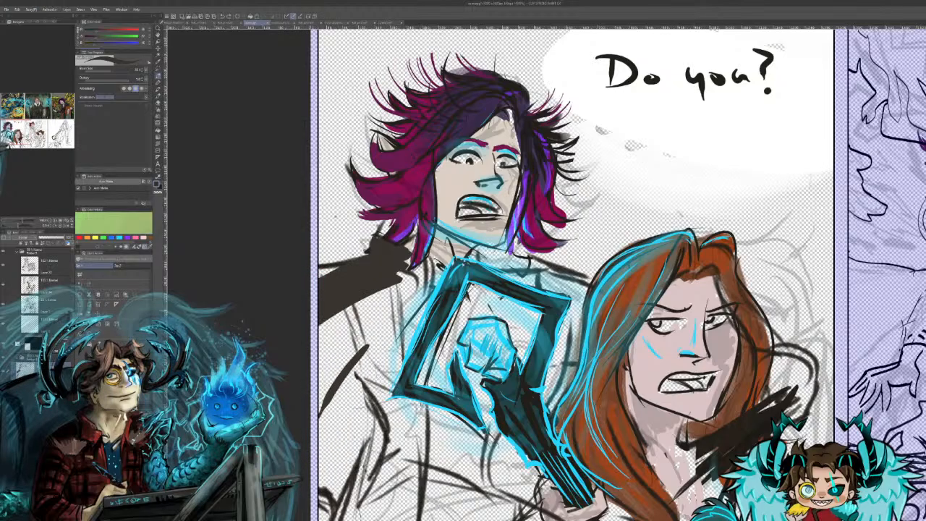
key(ctrl+z)
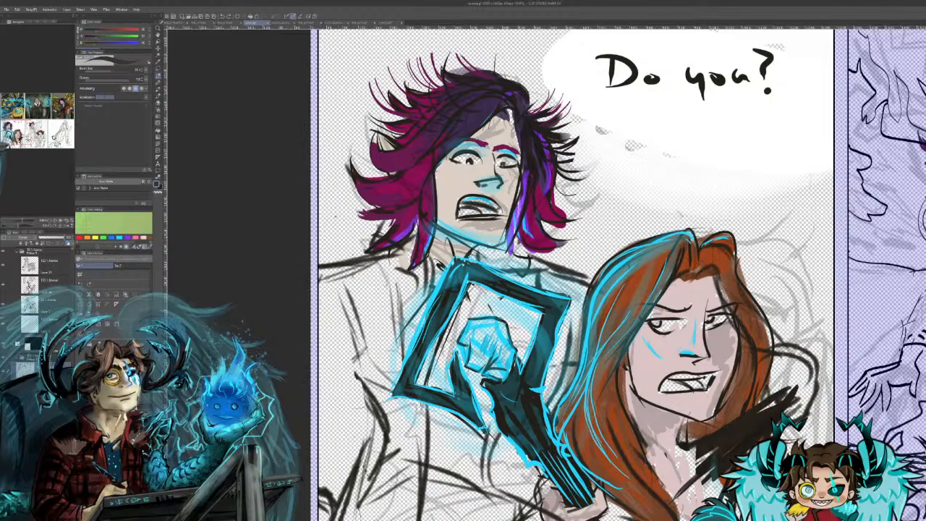
Step: Block in the top of the purple-haired figure's shoulder and the jacket chest beside the frame with dark brown
drag(398, 262, 322, 282)
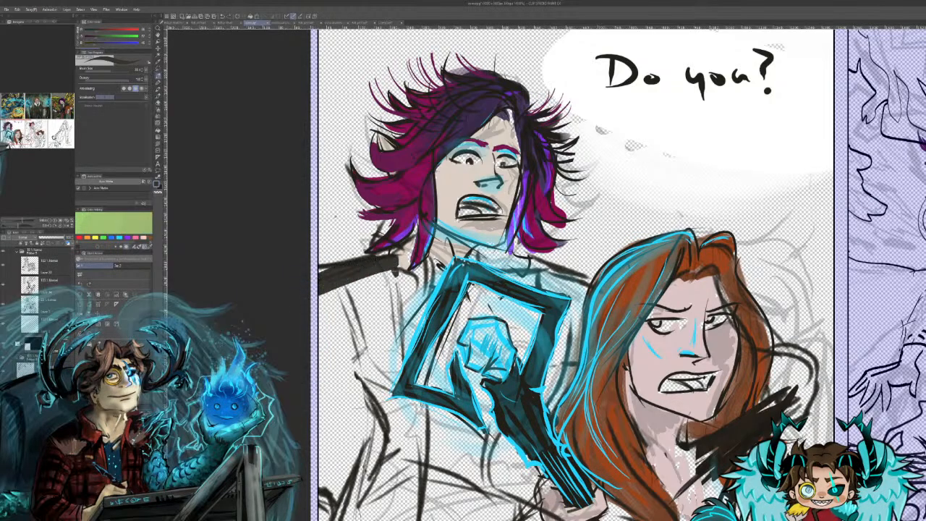
drag(407, 274, 415, 300)
mouse_move(401, 264)
mouse_down()
mouse_move(409, 329)
mouse_move(391, 388)
mouse_up()
mouse_move(409, 315)
mouse_down()
mouse_move(377, 398)
mouse_move(376, 336)
mouse_up()
drag(391, 290, 340, 406)
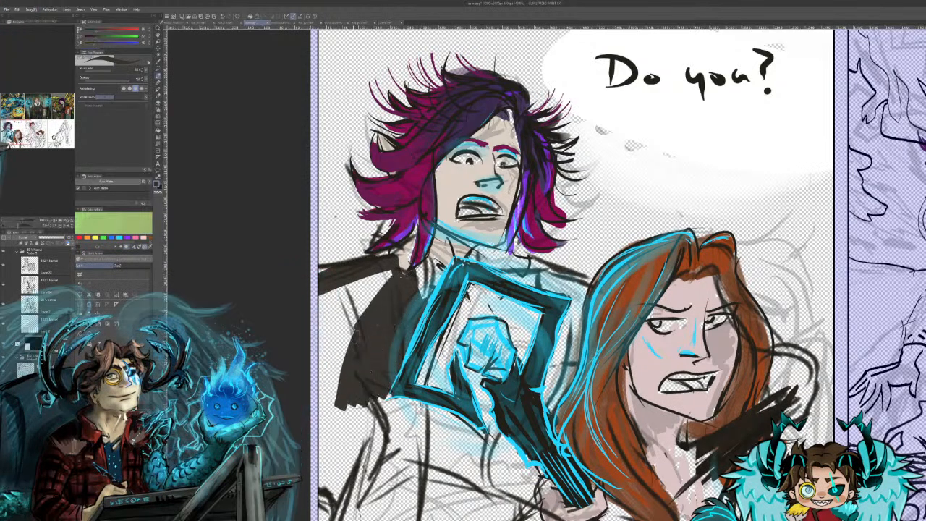
Step: Fill the purple-haired figure's jacket sleeve with dark brown from the shoulder down to the forearm
drag(326, 271, 361, 391)
drag(366, 304, 330, 402)
mouse_move(322, 275)
mouse_down()
mouse_move(370, 272)
mouse_move(321, 308)
mouse_up()
drag(337, 362, 321, 446)
drag(348, 407, 325, 486)
drag(378, 400, 324, 513)
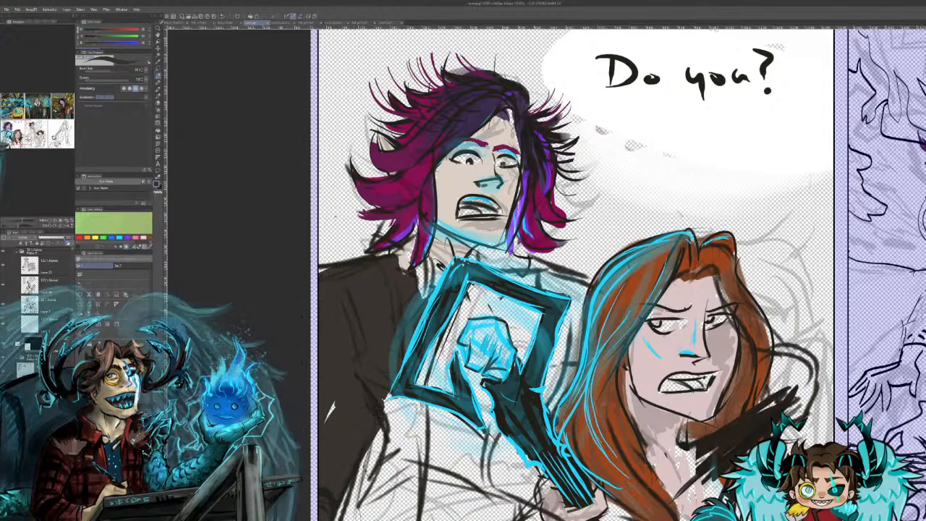
Step: Fill the jacket front below the frame with dark brown and clear the gap between the sleeve and the torso
mouse_move(335, 402)
mouse_down()
mouse_move(327, 422)
mouse_move(390, 445)
mouse_up()
mouse_move(380, 395)
mouse_down()
mouse_move(398, 448)
mouse_move(425, 473)
mouse_up()
mouse_move(424, 387)
mouse_down()
mouse_move(419, 363)
mouse_move(432, 472)
mouse_up()
drag(437, 353, 436, 478)
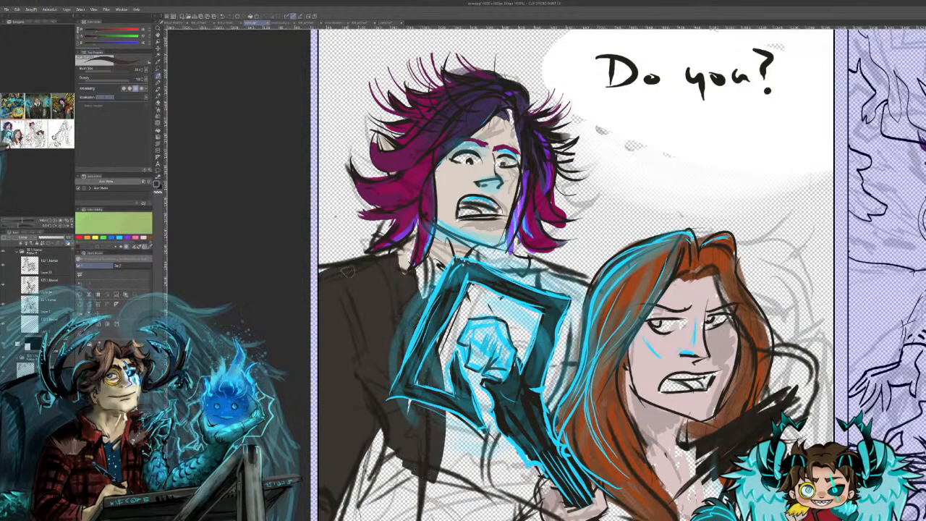
mouse_move(391, 421)
mouse_down()
mouse_move(371, 463)
mouse_move(400, 455)
mouse_up()
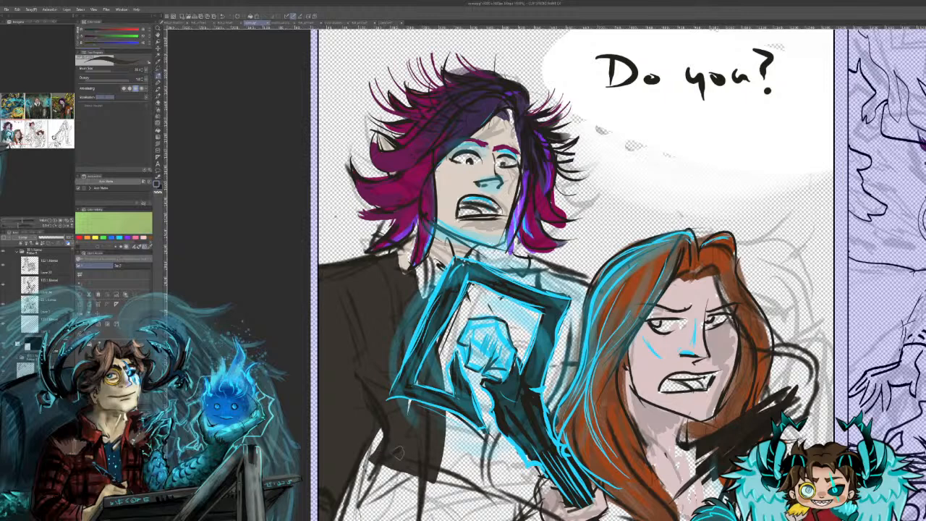
mouse_move(358, 390)
mouse_down()
mouse_move(361, 427)
mouse_move(375, 443)
mouse_move(359, 461)
mouse_move(376, 430)
mouse_move(385, 443)
mouse_up()
mouse_move(358, 375)
mouse_down()
mouse_move(379, 416)
mouse_move(366, 410)
mouse_up()
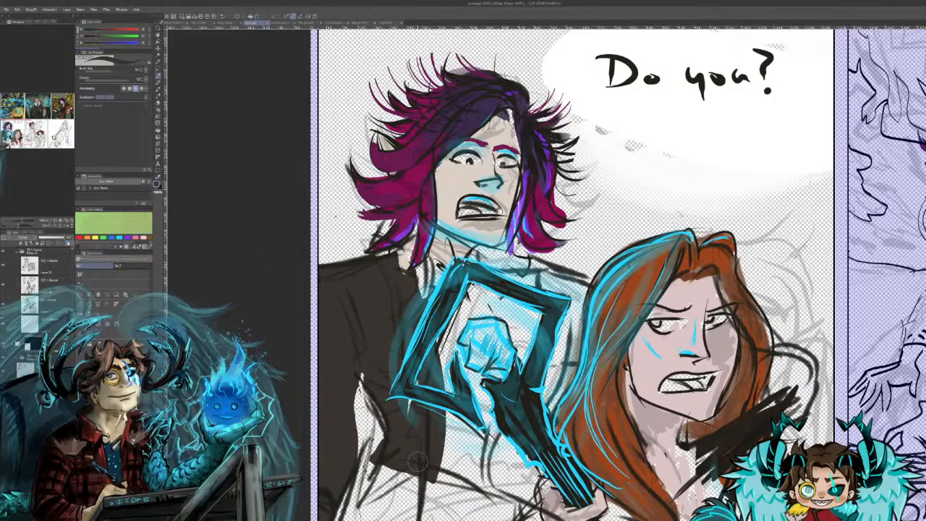
Step: Fill the jacket's opposite front panel with dark brown inside the frame opening and below the frame
mouse_move(478, 247)
mouse_down()
mouse_move(492, 260)
mouse_move(490, 295)
mouse_move(484, 288)
mouse_move(492, 315)
mouse_move(508, 273)
mouse_move(512, 281)
mouse_move(504, 309)
mouse_move(514, 339)
mouse_move(519, 304)
mouse_up()
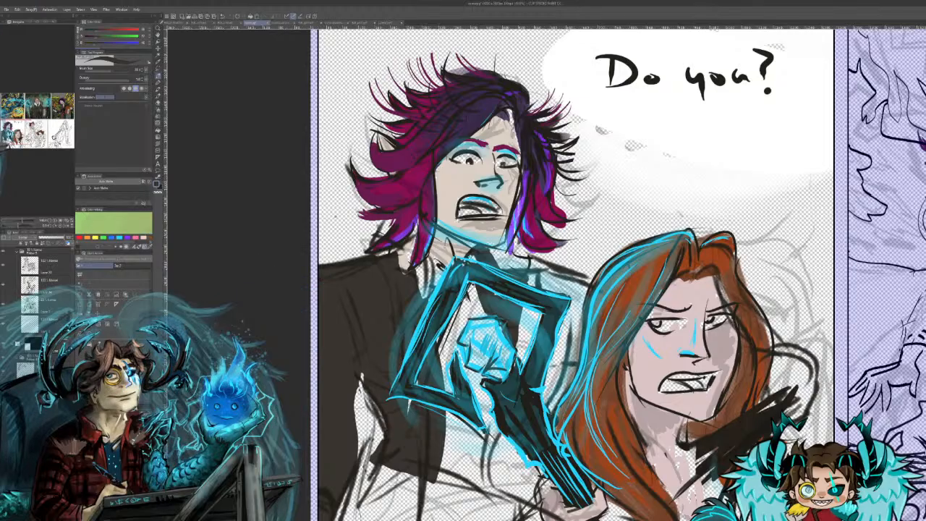
mouse_move(474, 376)
mouse_down()
mouse_move(494, 440)
mouse_move(481, 479)
mouse_up()
mouse_move(477, 438)
mouse_down()
mouse_move(491, 494)
mouse_move(512, 488)
mouse_up()
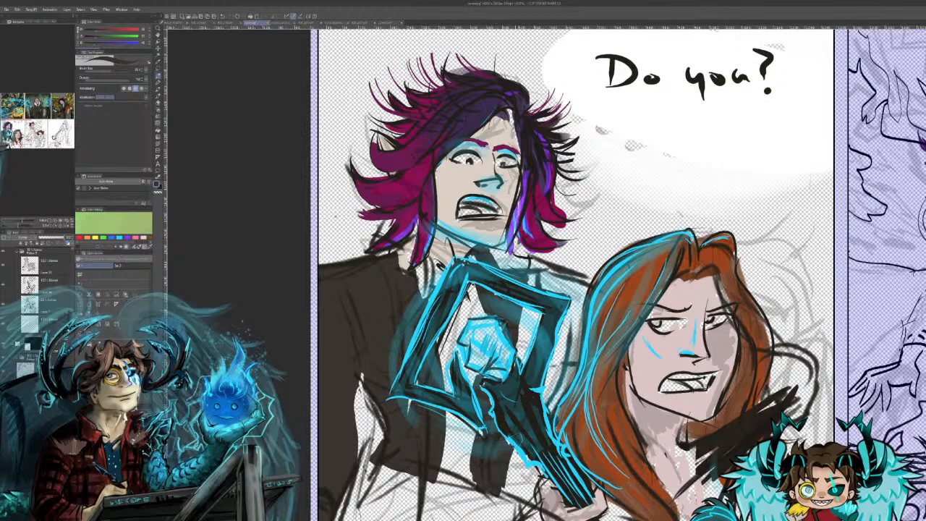
drag(507, 448, 518, 493)
drag(517, 358, 532, 278)
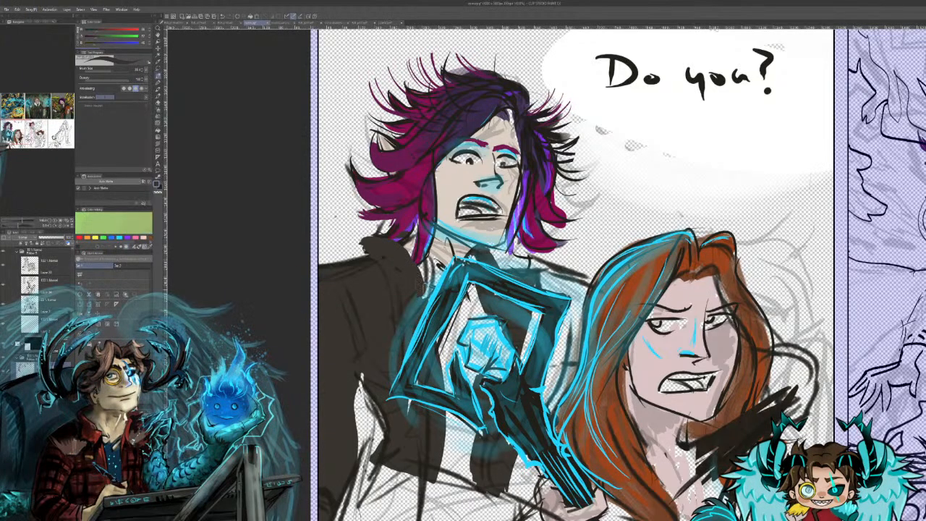
Step: Draw black collar and fold lines on the jacket and add dark strokes across the shirt opening below the frame
drag(374, 246, 407, 276)
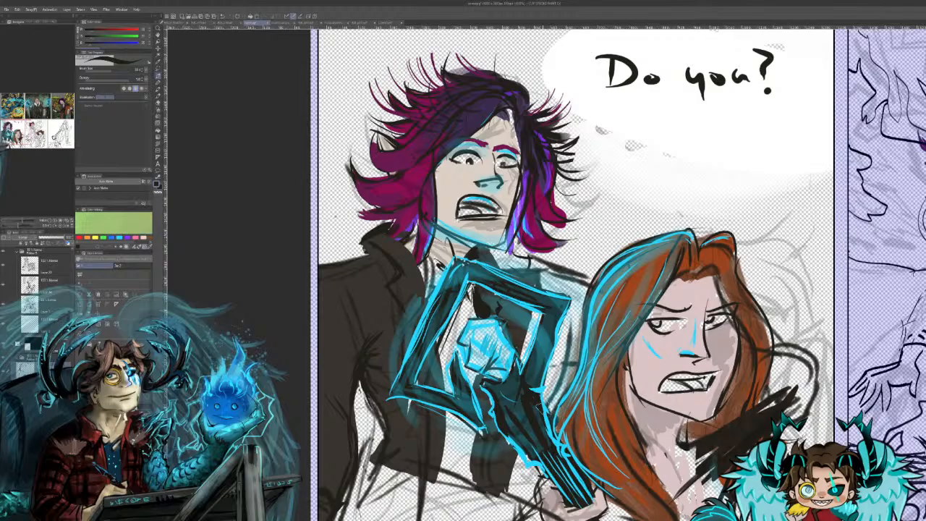
mouse_move(441, 439)
mouse_down()
mouse_move(476, 449)
mouse_move(470, 439)
mouse_up()
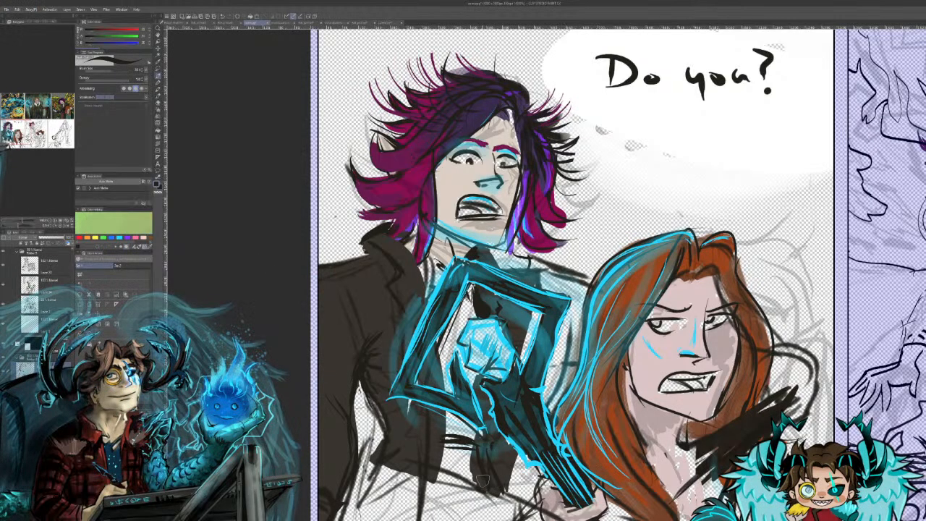
mouse_move(499, 109)
mouse_down()
mouse_move(413, 479)
mouse_move(482, 194)
mouse_move(436, 129)
mouse_move(400, 175)
mouse_up()
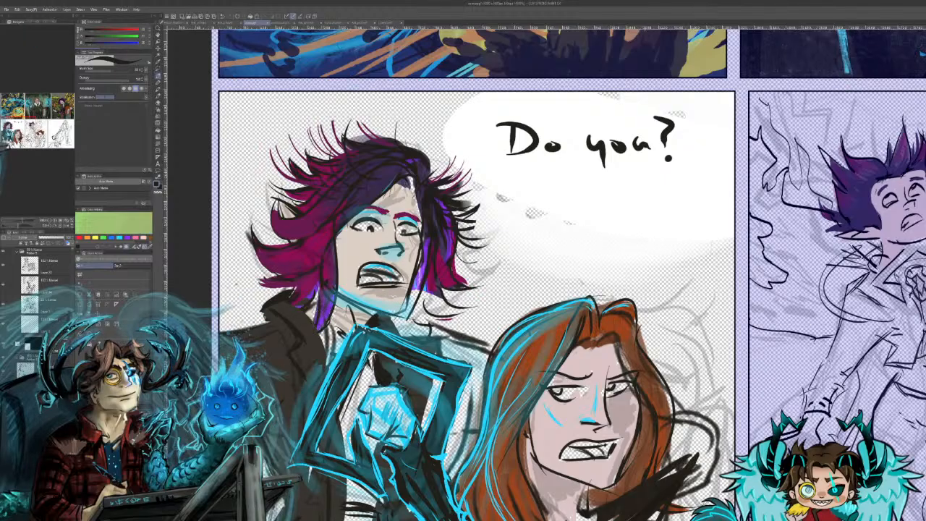
Step: Trim the purple-haired character's lower hair ends and erase the stray outlines around the locks beside the neck
mouse_move(329, 287)
mouse_down()
mouse_move(314, 326)
mouse_move(319, 291)
mouse_move(278, 283)
mouse_up()
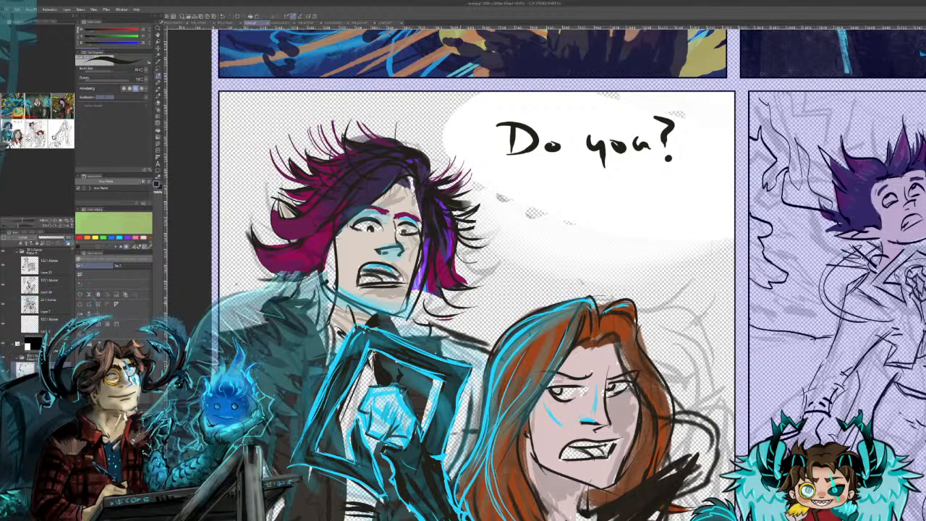
mouse_move(417, 294)
mouse_down()
mouse_move(440, 291)
mouse_move(427, 270)
mouse_move(438, 289)
mouse_move(455, 287)
mouse_up()
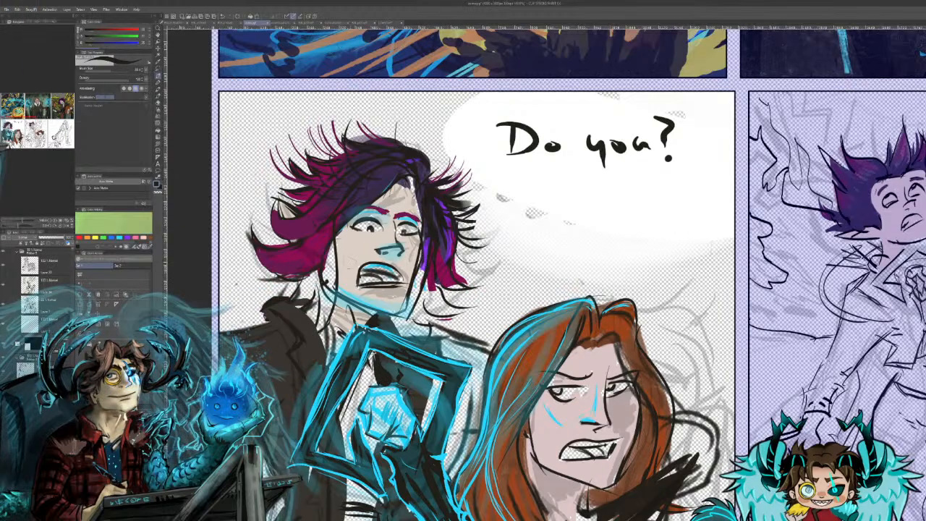
alt+click(353, 262)
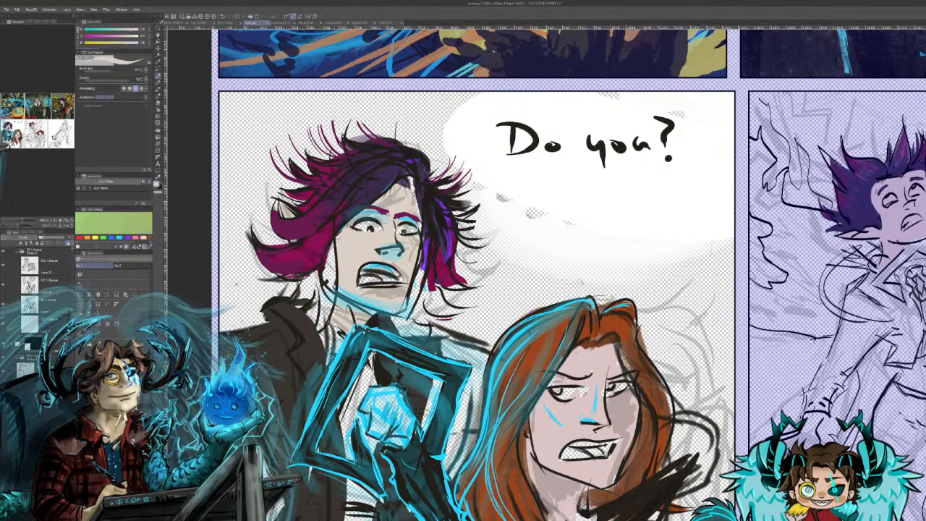
ctrl+shift+click(270, 337)
mouse_move(334, 255)
mouse_down()
mouse_move(332, 277)
mouse_move(337, 249)
mouse_move(315, 294)
mouse_move(320, 327)
mouse_up()
mouse_move(301, 287)
mouse_down()
mouse_move(289, 311)
mouse_move(276, 288)
mouse_up()
drag(324, 268, 262, 286)
drag(278, 278, 257, 294)
drag(251, 230, 259, 250)
drag(269, 205, 272, 230)
drag(276, 197, 279, 223)
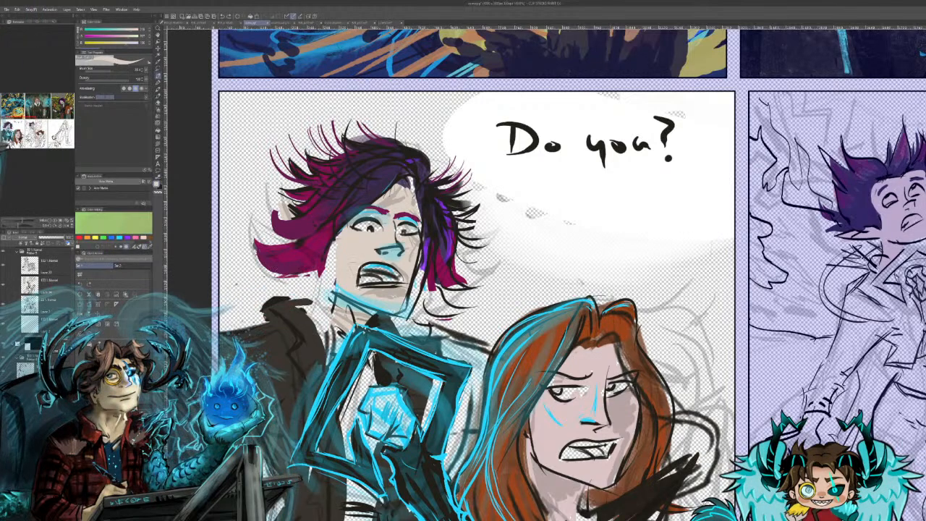
Step: Darken the hair locks beside the purple-haired character's cheek and block in the pointed ear tip with light skin tone
alt+click(341, 234)
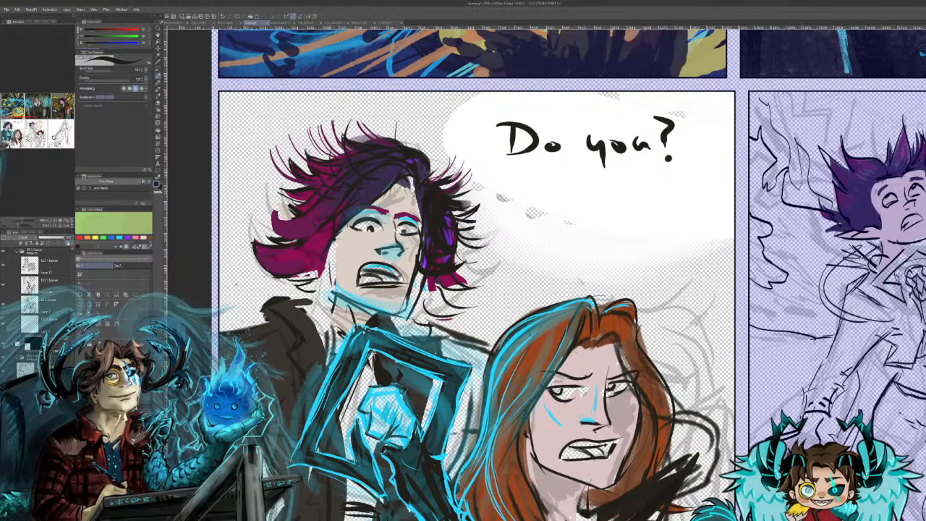
mouse_move(282, 178)
mouse_down()
mouse_move(293, 216)
mouse_move(307, 201)
mouse_move(304, 219)
mouse_up()
alt+click(304, 218)
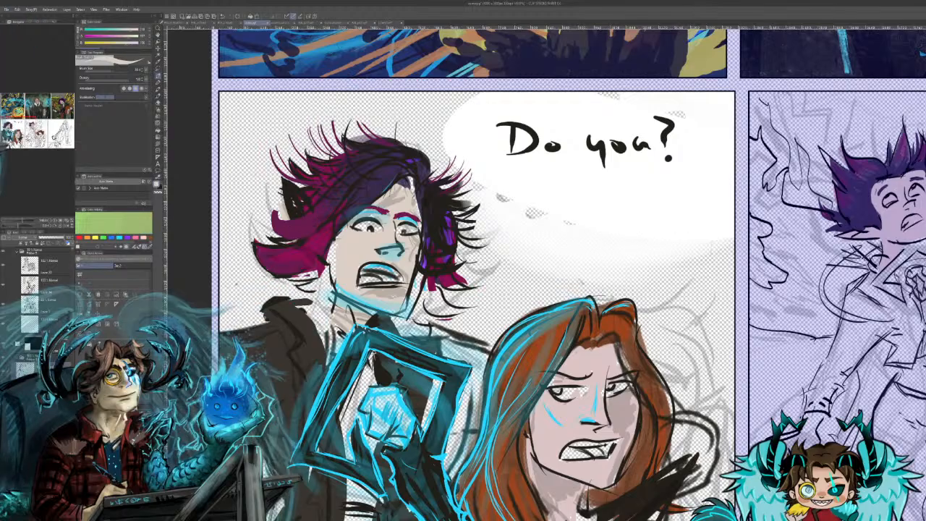
mouse_move(298, 201)
mouse_down()
mouse_move(289, 185)
mouse_move(307, 217)
mouse_up()
drag(283, 183, 300, 215)
drag(282, 195, 291, 207)
Step: Check the character in the earlier panel, fill in the ear and neck with skin tone, and outline the ear in black
drag(52, 107, 66, 106)
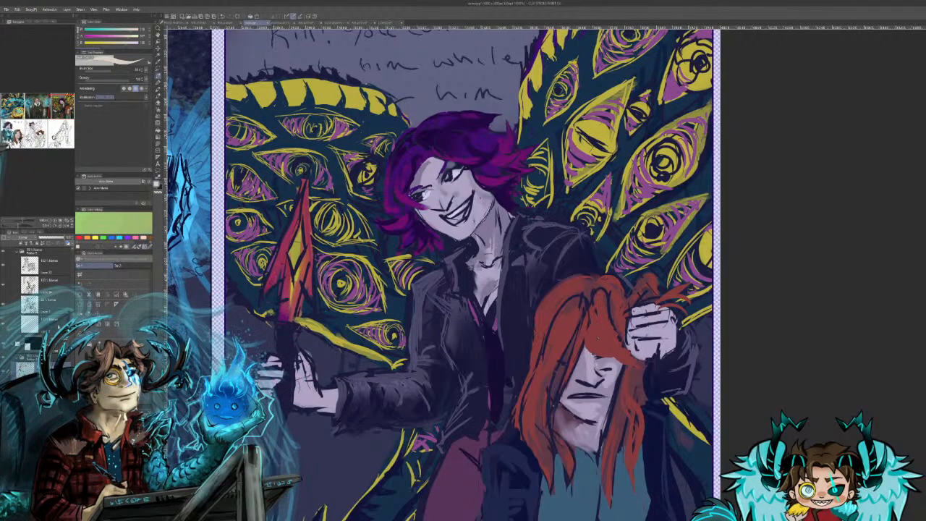
click(12, 131)
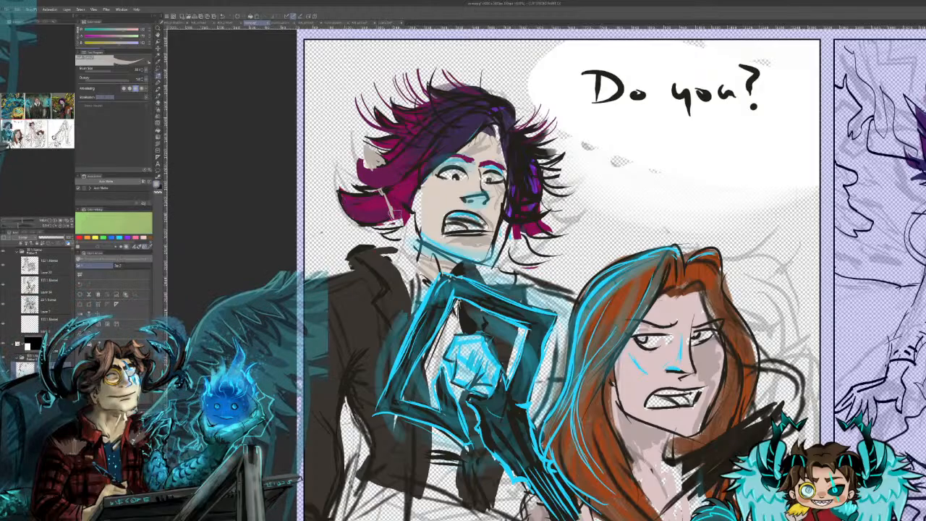
mouse_move(397, 215)
mouse_down()
mouse_move(409, 201)
mouse_move(391, 192)
mouse_move(402, 213)
mouse_move(413, 203)
mouse_move(420, 234)
mouse_up()
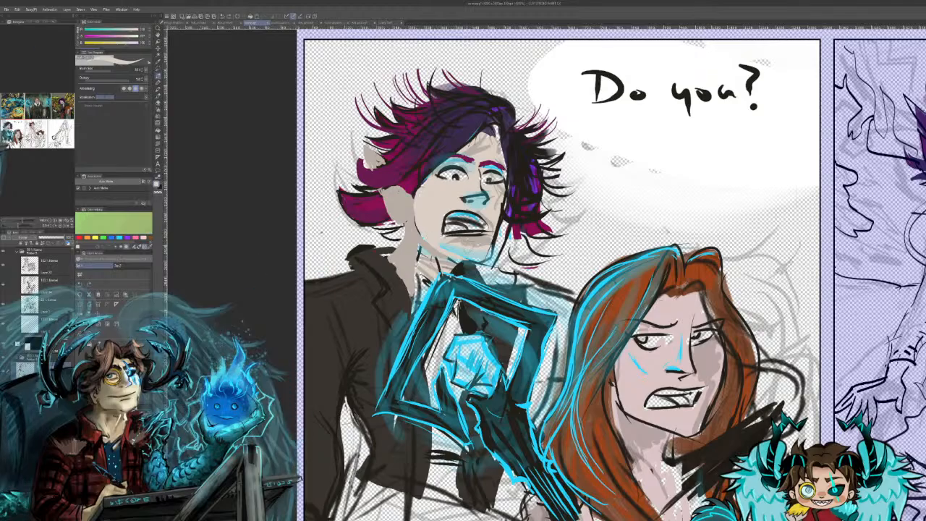
drag(467, 247, 478, 245)
alt+click(454, 176)
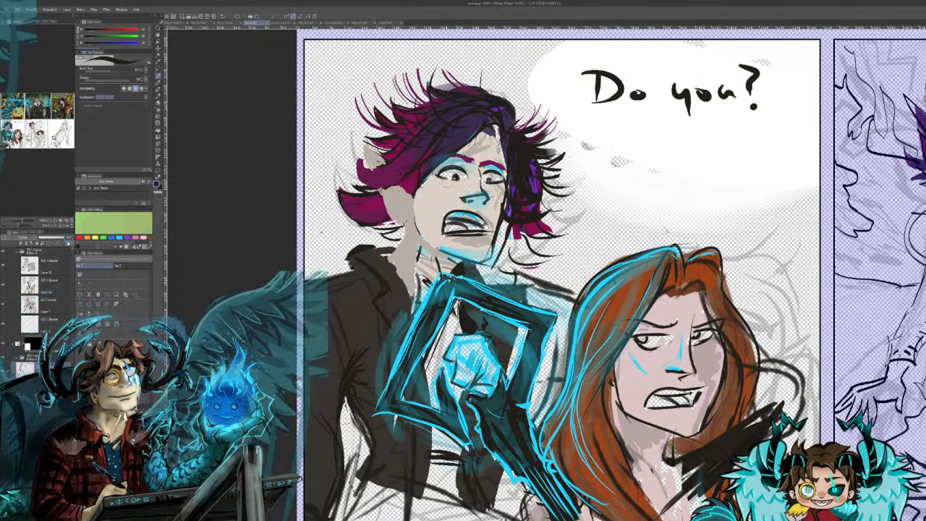
drag(450, 178, 469, 176)
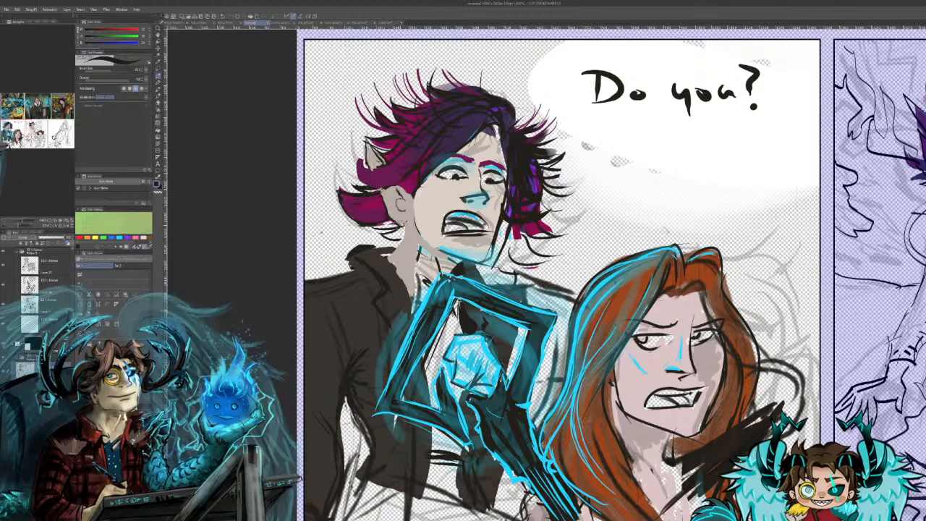
Step: Clear the stray black strands beside the purple-haired character's jaw and touch up the neck with the sampled skin tone
drag(47, 111, 26, 143)
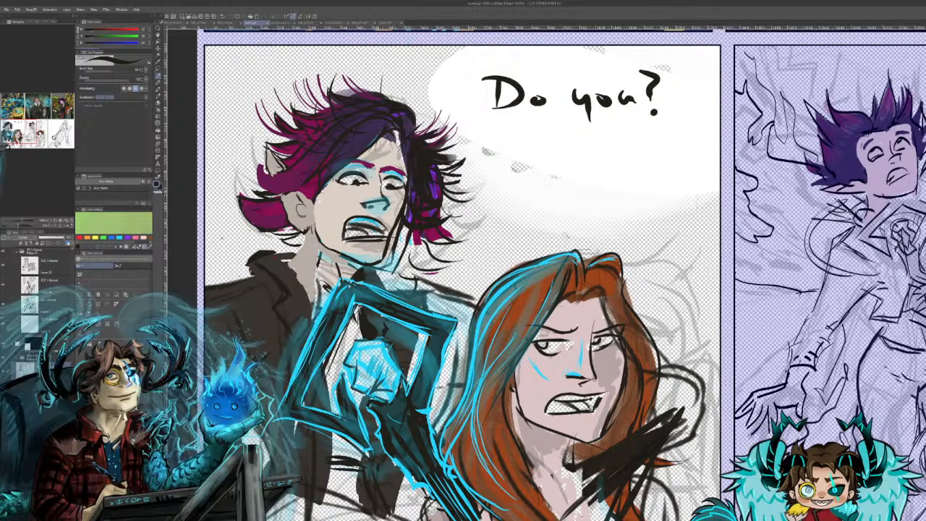
mouse_move(402, 251)
mouse_down()
mouse_move(390, 274)
mouse_move(407, 226)
mouse_move(430, 242)
mouse_up()
mouse_move(414, 273)
mouse_down()
mouse_move(453, 259)
mouse_move(455, 286)
mouse_move(483, 295)
mouse_move(439, 293)
mouse_move(429, 301)
mouse_up()
drag(443, 237, 465, 242)
drag(458, 190, 409, 213)
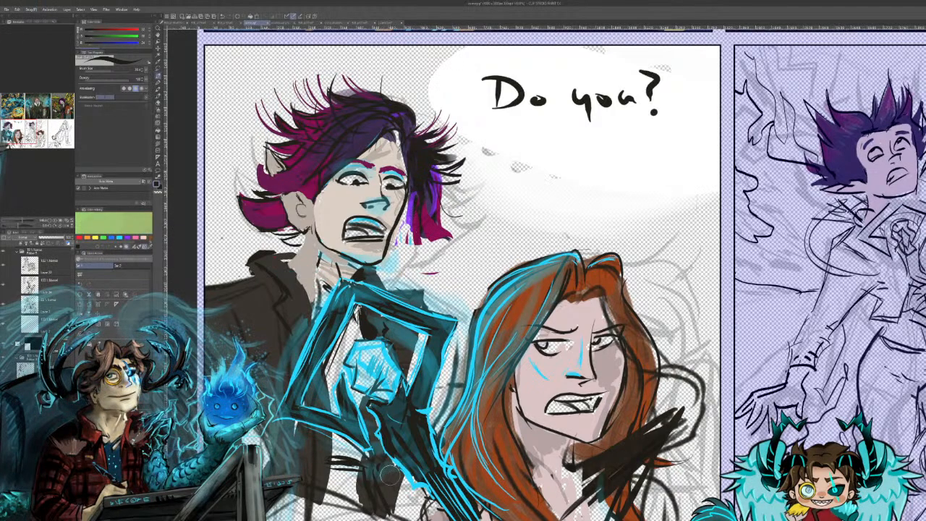
alt+click(265, 220)
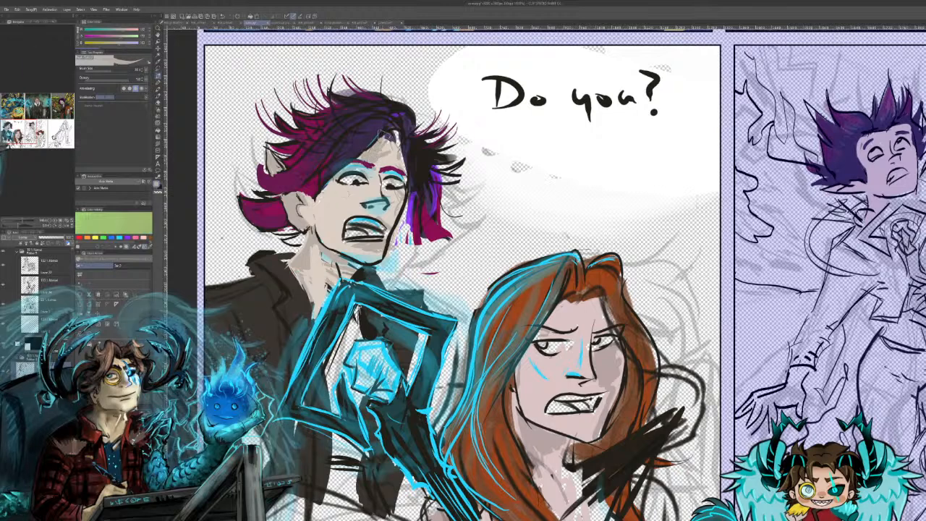
Step: Paint dark purple over the hair above the forehead, beside the jaw and in the locks around the ear
alt+click(367, 148)
mouse_move(367, 148)
mouse_down()
mouse_move(397, 135)
mouse_move(391, 127)
mouse_up()
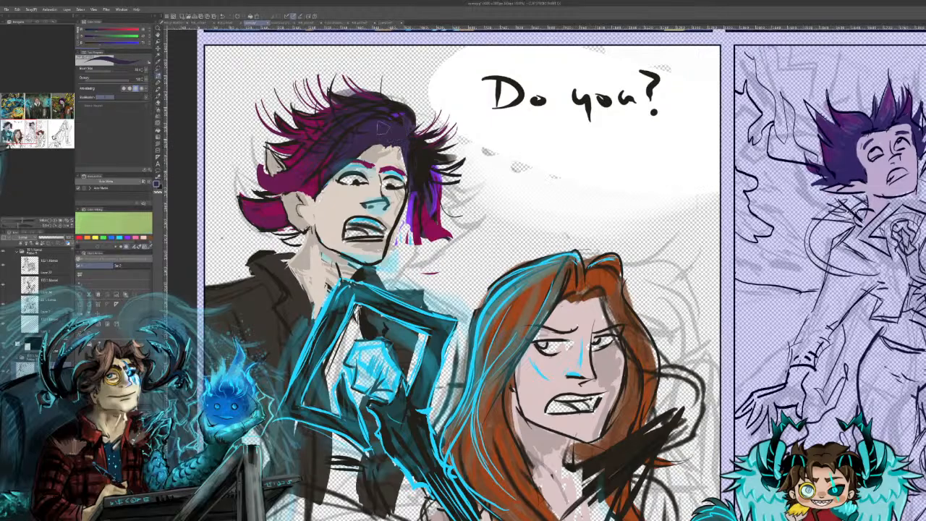
mouse_move(406, 212)
mouse_down()
mouse_move(404, 235)
mouse_move(418, 221)
mouse_move(414, 236)
mouse_move(403, 233)
mouse_move(432, 217)
mouse_move(419, 214)
mouse_move(426, 207)
mouse_move(413, 210)
mouse_move(419, 217)
mouse_move(414, 196)
mouse_move(412, 210)
mouse_move(419, 184)
mouse_move(390, 236)
mouse_up()
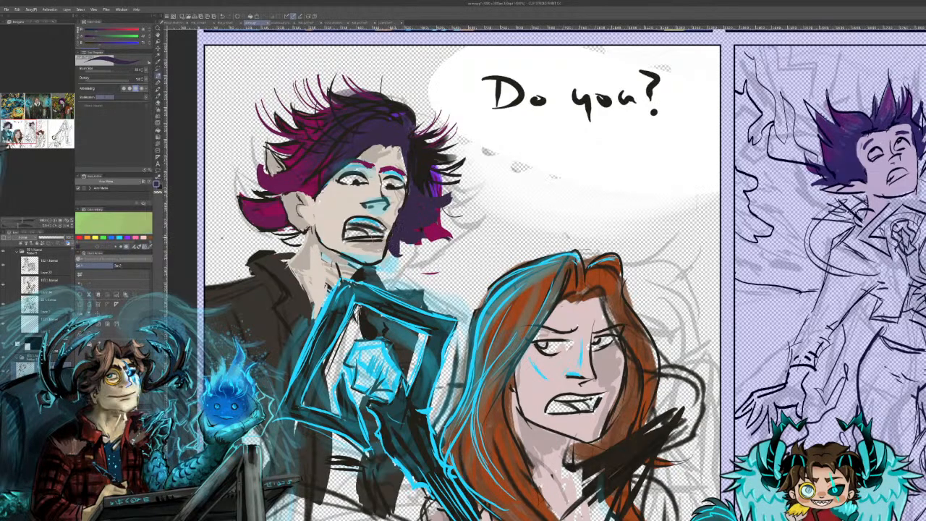
mouse_move(251, 215)
mouse_down()
mouse_move(288, 227)
mouse_move(282, 215)
mouse_up()
mouse_move(246, 186)
mouse_down()
mouse_move(274, 198)
mouse_move(267, 193)
mouse_up()
mouse_move(267, 160)
mouse_down()
mouse_move(253, 192)
mouse_move(281, 167)
mouse_up()
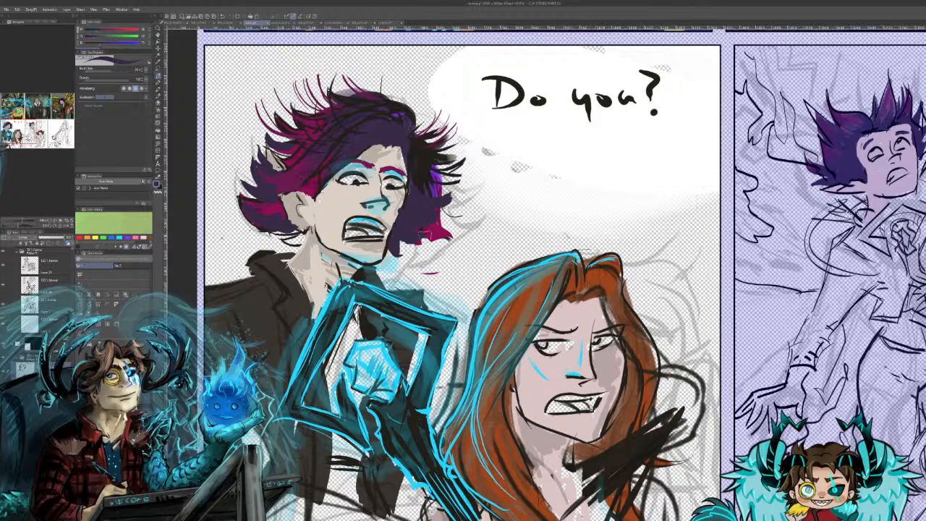
Step: Add magenta strands to the crown and far-side locks, and refine the tips of that hair
alt+click(428, 235)
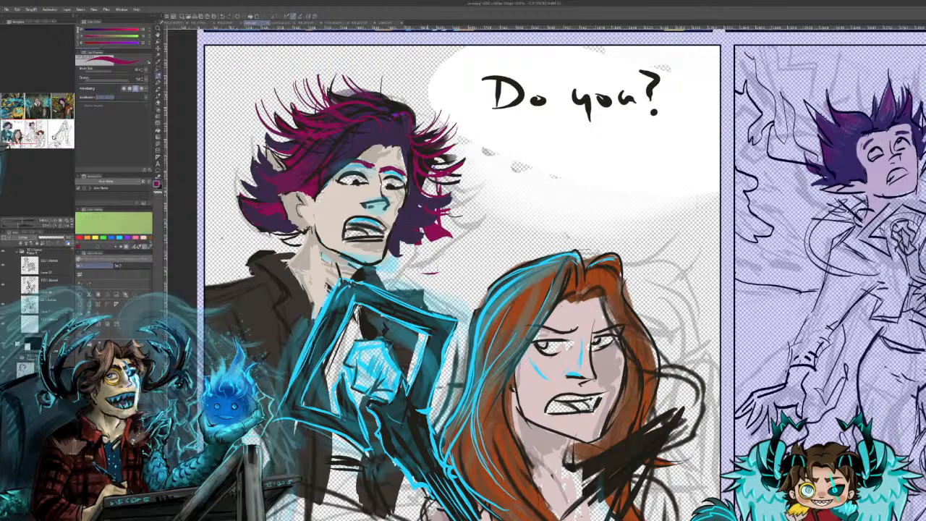
drag(425, 195, 440, 180)
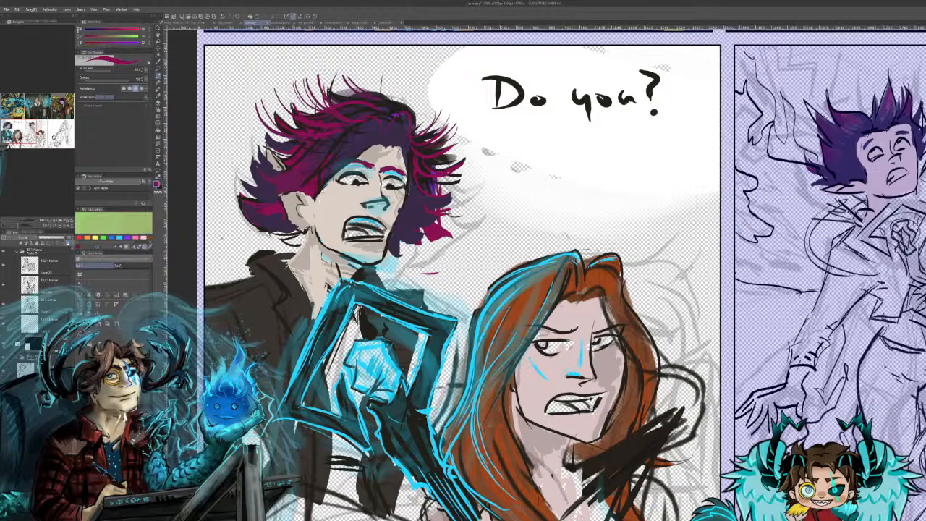
mouse_move(420, 244)
mouse_down()
mouse_move(443, 229)
mouse_move(433, 216)
mouse_move(449, 187)
mouse_up()
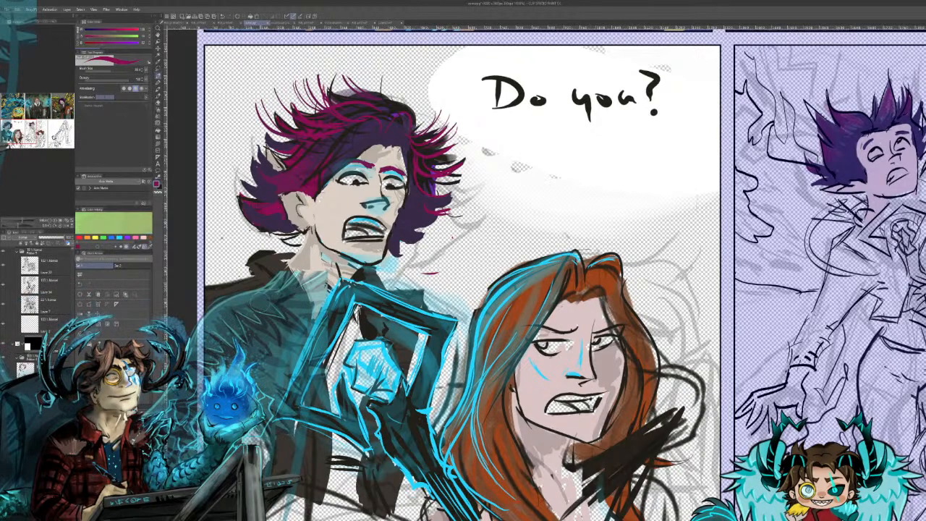
Step: Blend the locks around the ear with sampled mid-purple, extending the strands below and above it
alt+click(273, 222)
drag(272, 222, 275, 241)
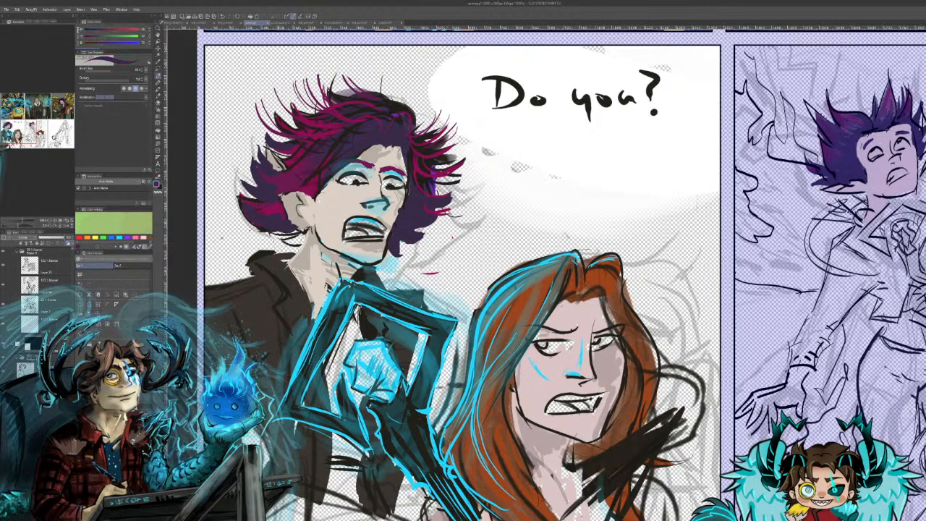
mouse_move(274, 234)
mouse_down()
mouse_move(311, 246)
mouse_move(290, 240)
mouse_move(299, 241)
mouse_up()
drag(272, 143, 292, 157)
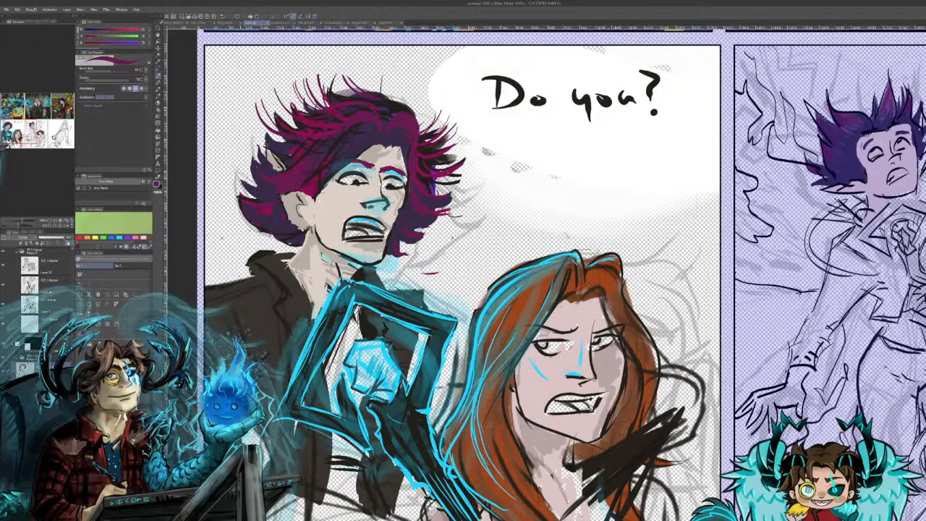
drag(257, 190, 263, 180)
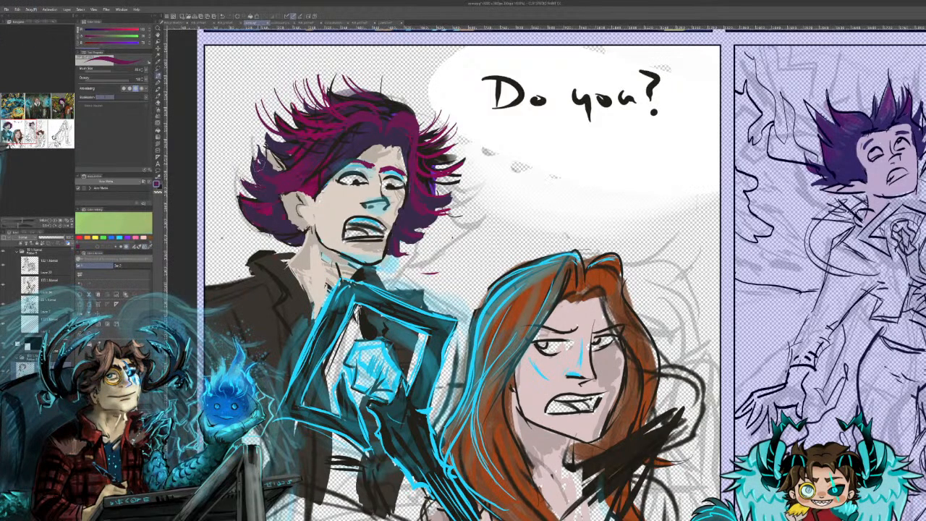
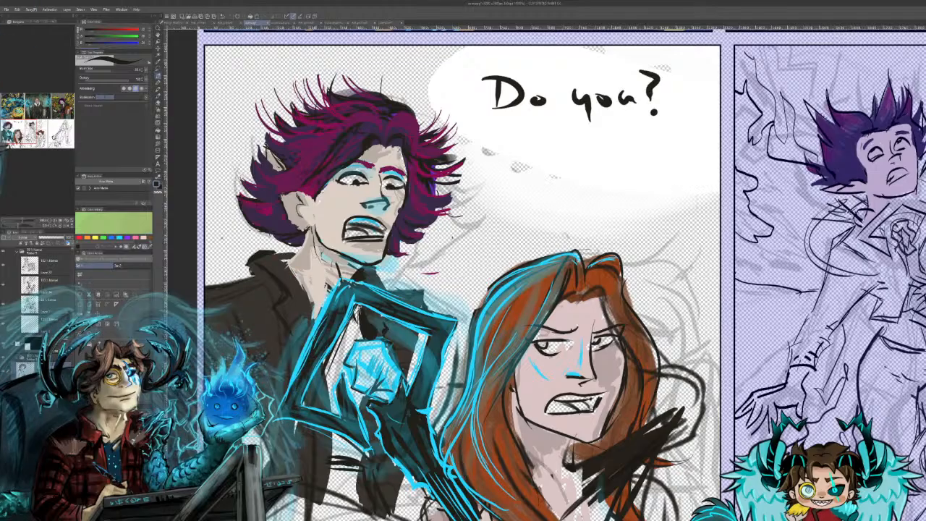
Step: Paint teal shading and bright cyan glow strokes around the diamond-shaped guitar headstock between the two characters
alt+click(420, 394)
alt+click(427, 367)
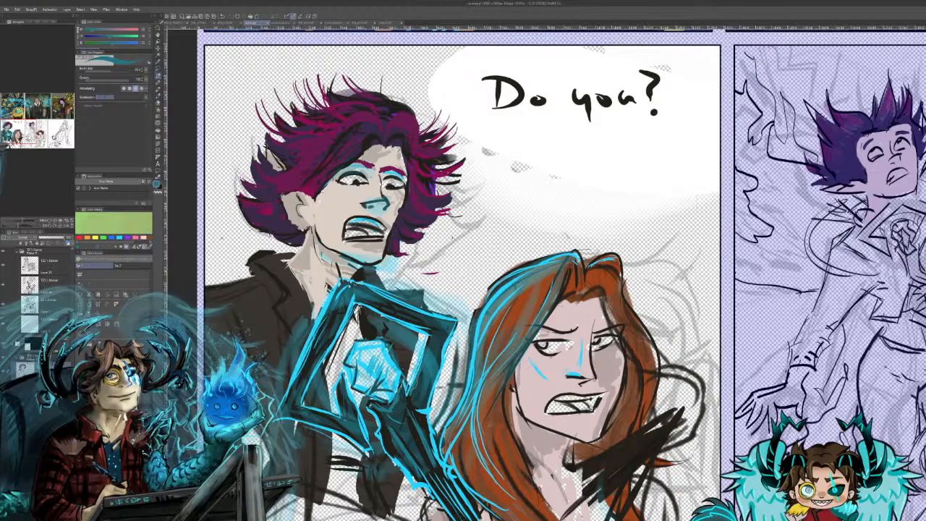
drag(369, 301, 425, 327)
key(ctrl+z)
drag(369, 301, 431, 330)
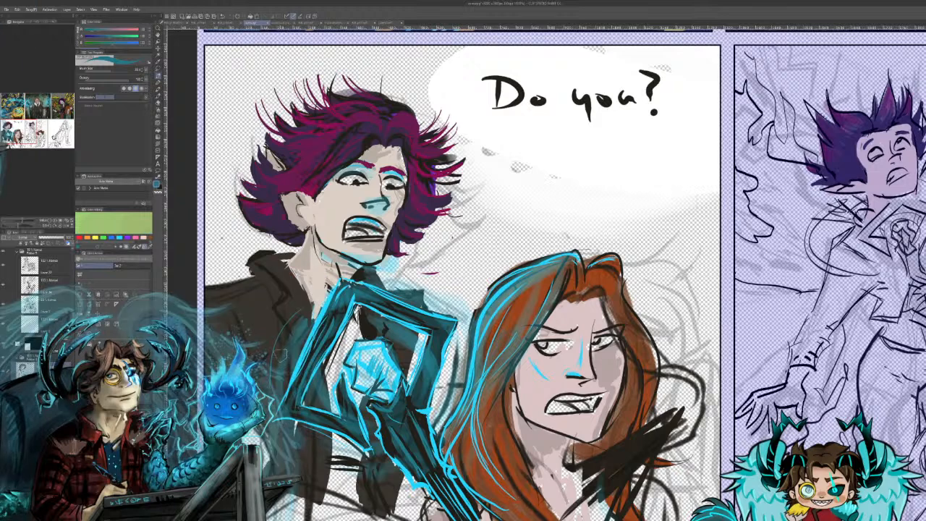
drag(378, 280, 431, 291)
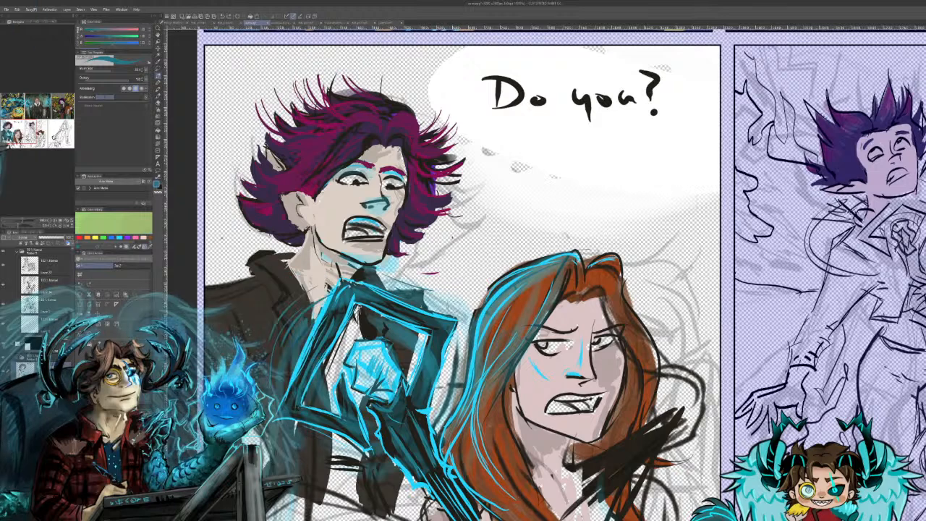
alt+click(445, 352)
drag(421, 294, 355, 277)
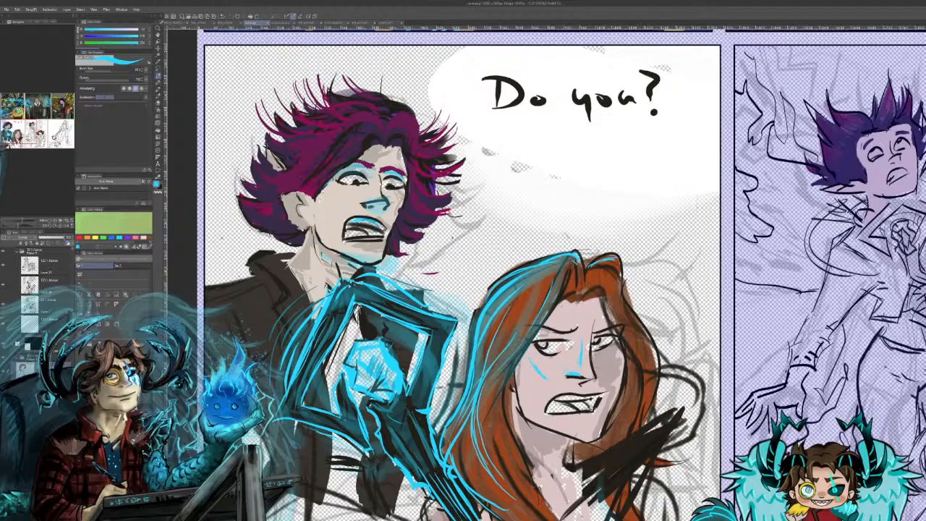
Step: Repaint the red-haired character's eyebrows, eyes and hair, using a red-orange tone for the hair strands
alt+click(572, 334)
drag(574, 340, 570, 348)
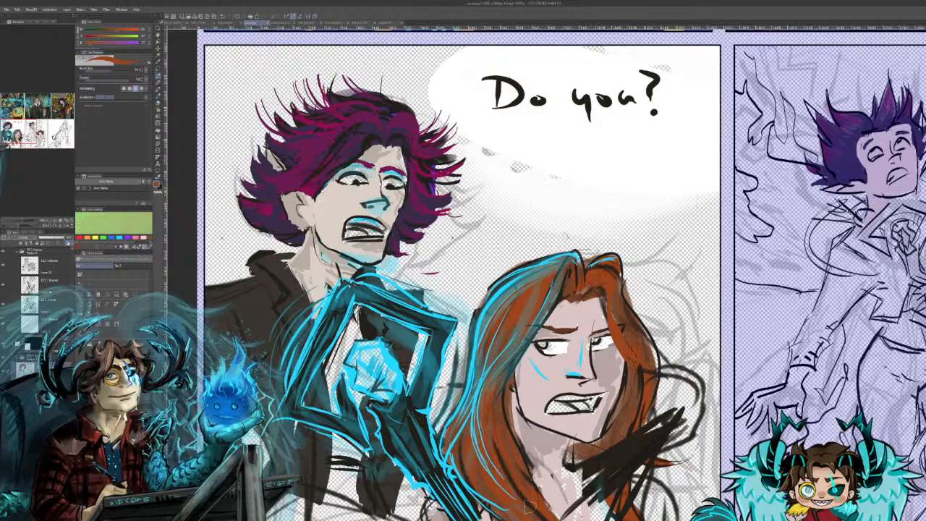
drag(620, 327, 605, 179)
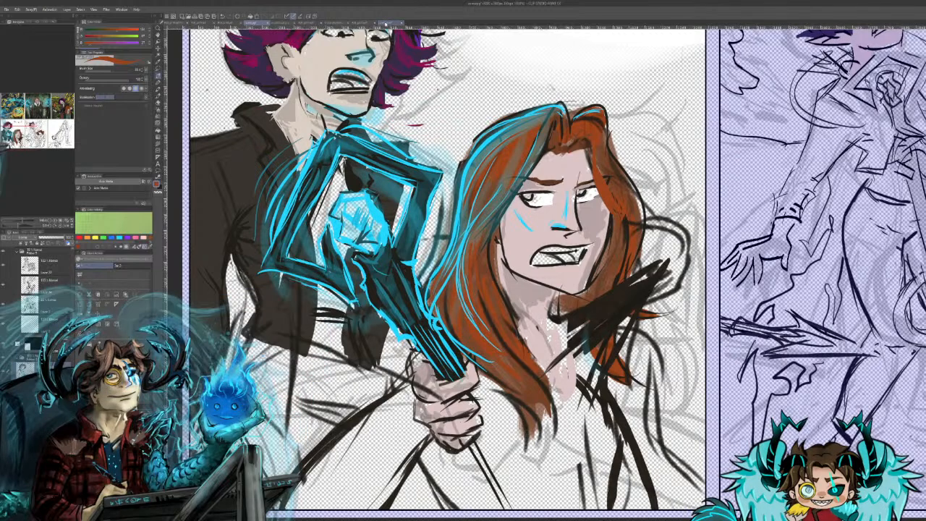
Step: Sample a dark colour from the guitarist's reference sheet, consult the winged character's sheet, and return to the comic page's layers
click(389, 23)
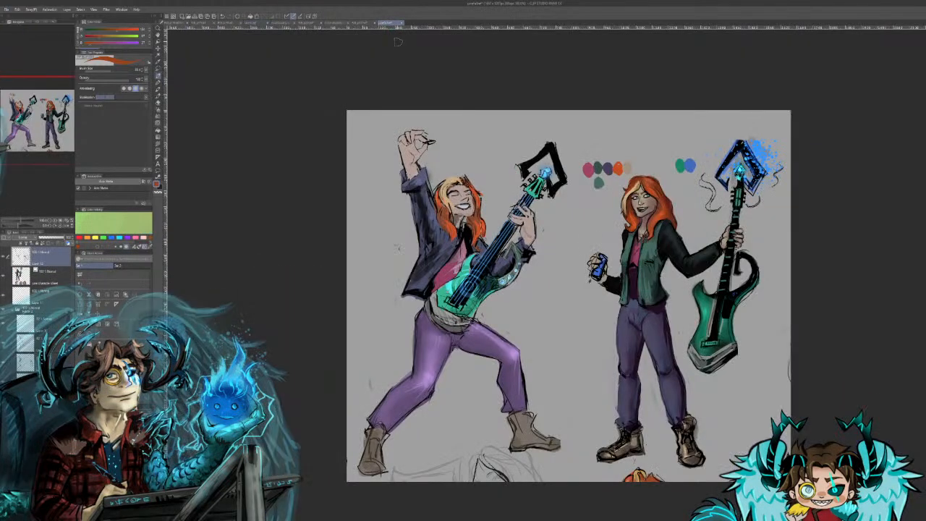
alt+click(708, 254)
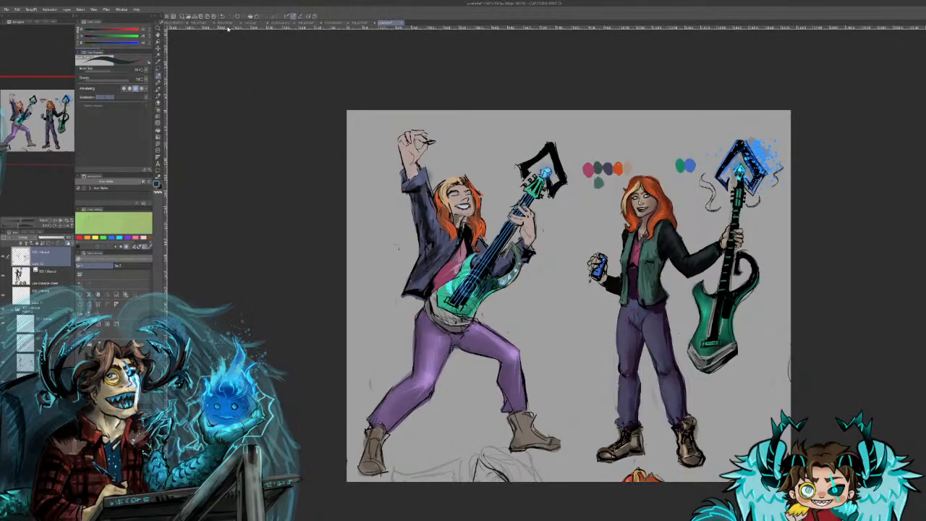
click(284, 23)
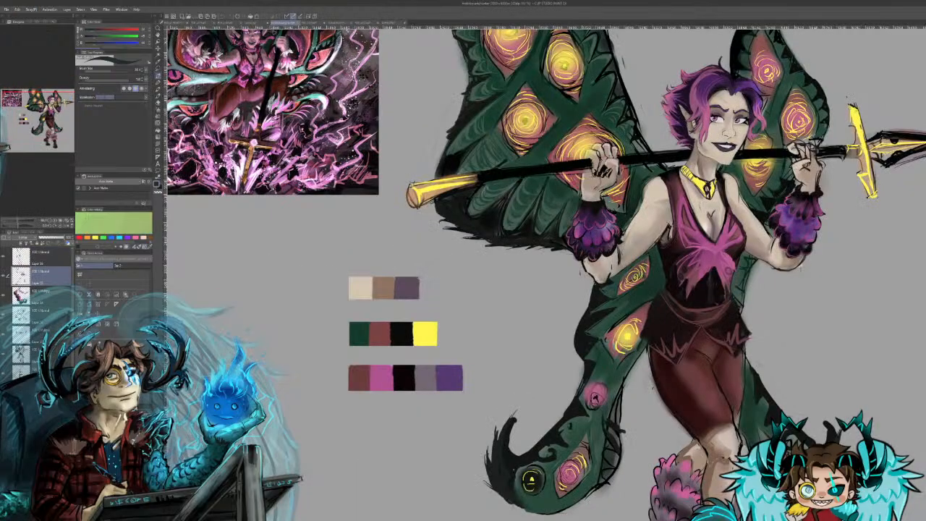
click(252, 25)
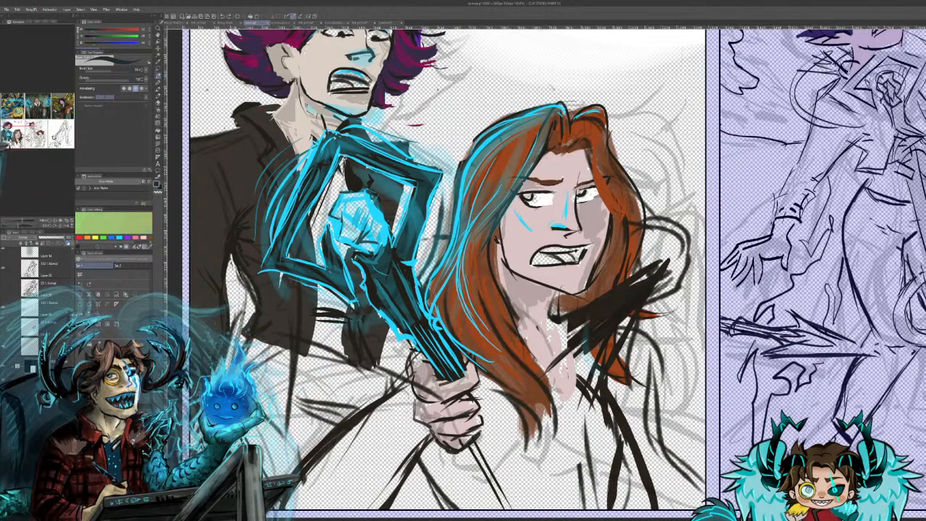
scroll(37, 304, down, 5)
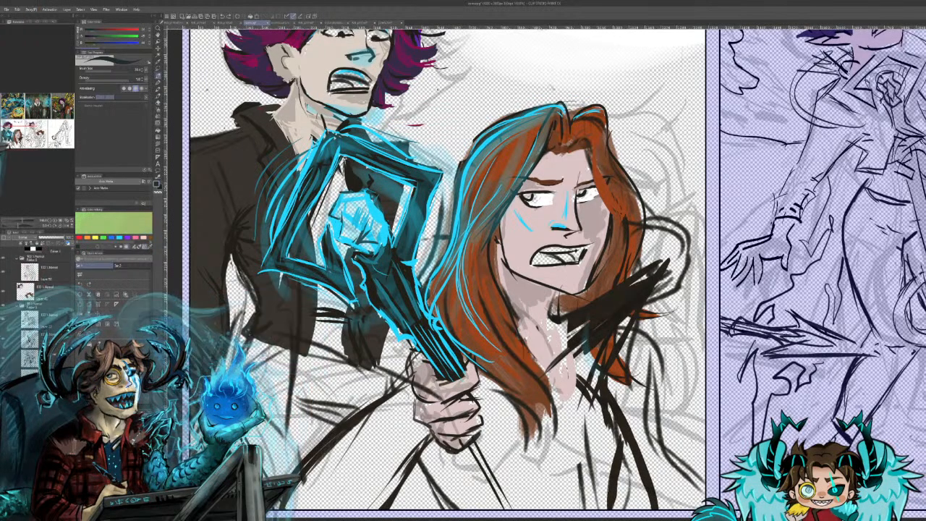
Step: Fill the purple-haired character's leg beside the gripping hand with dark teal, extending the colour up to the wrist
drag(418, 438, 360, 509)
mouse_move(403, 438)
mouse_down()
mouse_move(326, 507)
mouse_move(299, 507)
mouse_up()
drag(402, 418, 293, 507)
drag(390, 412, 293, 507)
mouse_move(405, 400)
mouse_down()
mouse_move(397, 462)
mouse_move(406, 436)
mouse_move(371, 435)
mouse_move(397, 404)
mouse_move(365, 427)
mouse_move(399, 407)
mouse_move(367, 423)
mouse_move(391, 400)
mouse_move(391, 420)
mouse_move(428, 445)
mouse_up()
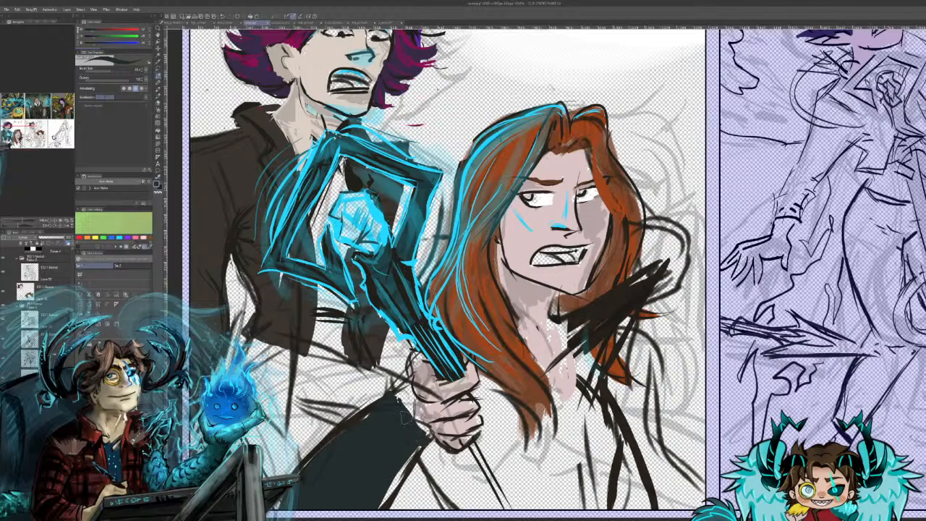
drag(404, 375, 391, 395)
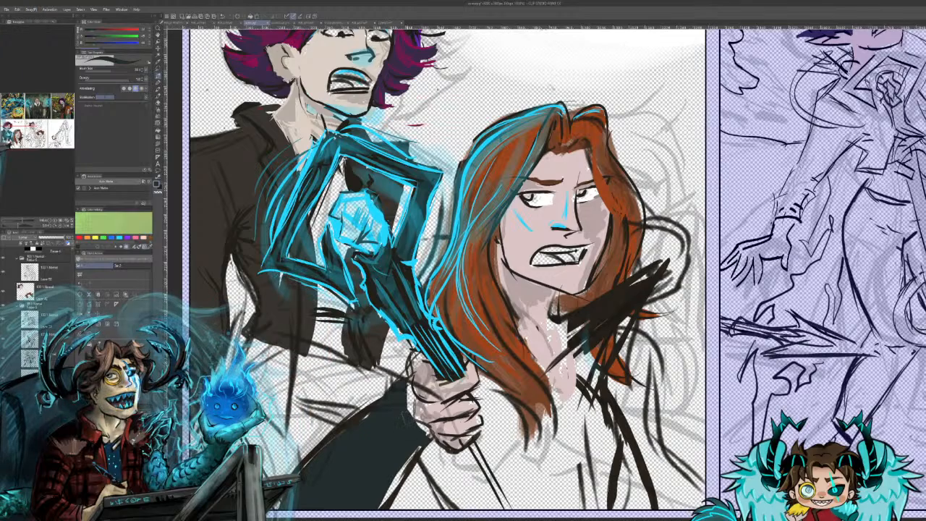
Step: Paint the fist gripping the guitar neck with sampled skin tones, shading the back of the hand and the fingers
alt+click(419, 383)
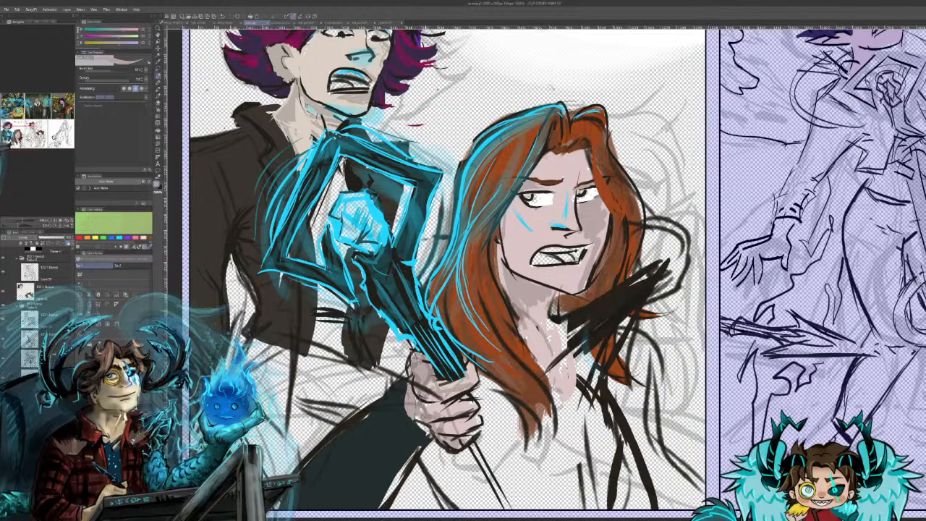
mouse_move(412, 415)
mouse_down()
mouse_move(426, 436)
mouse_move(427, 429)
mouse_up()
alt+click(425, 387)
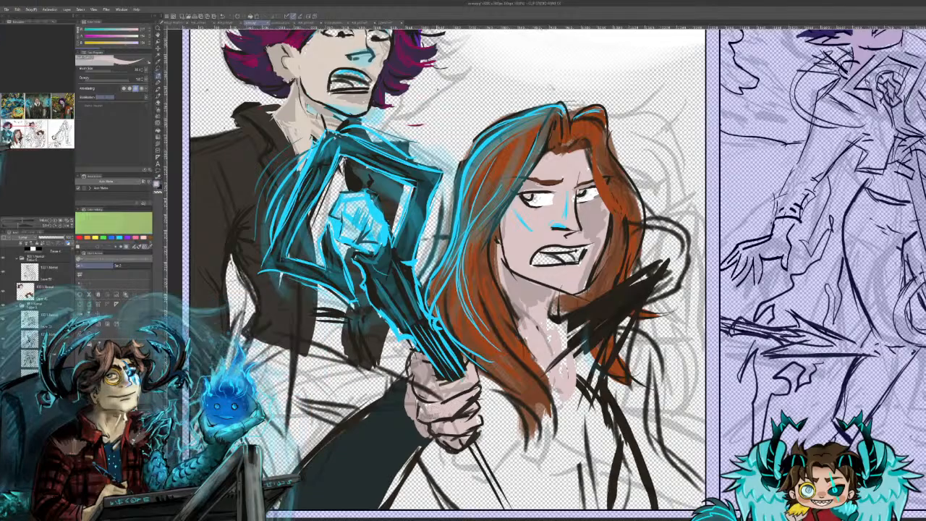
drag(440, 377, 467, 379)
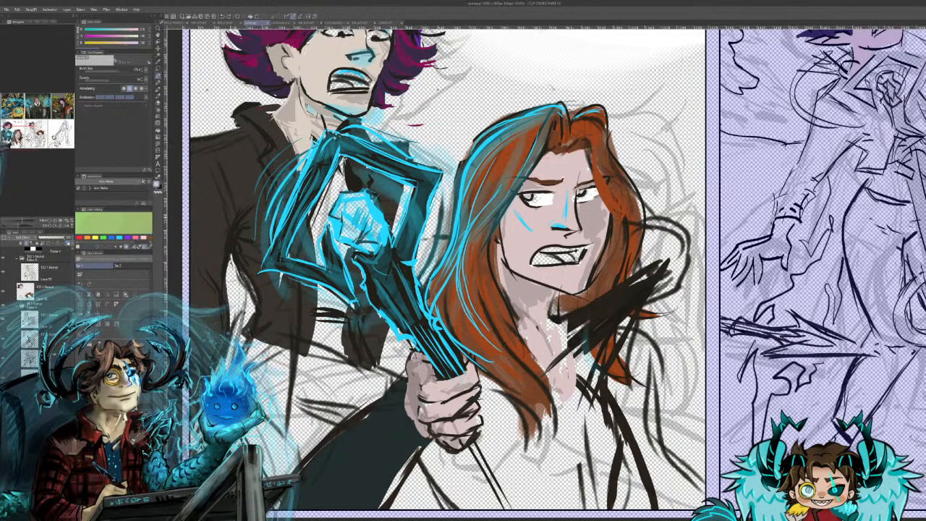
mouse_move(268, 266)
mouse_down()
mouse_move(266, 242)
mouse_move(328, 132)
mouse_move(377, 134)
mouse_move(438, 170)
mouse_up()
key(ctrl+z)
key(ctrl+z)
key(ctrl+z)
key(ctrl+z)
key(ctrl+z)
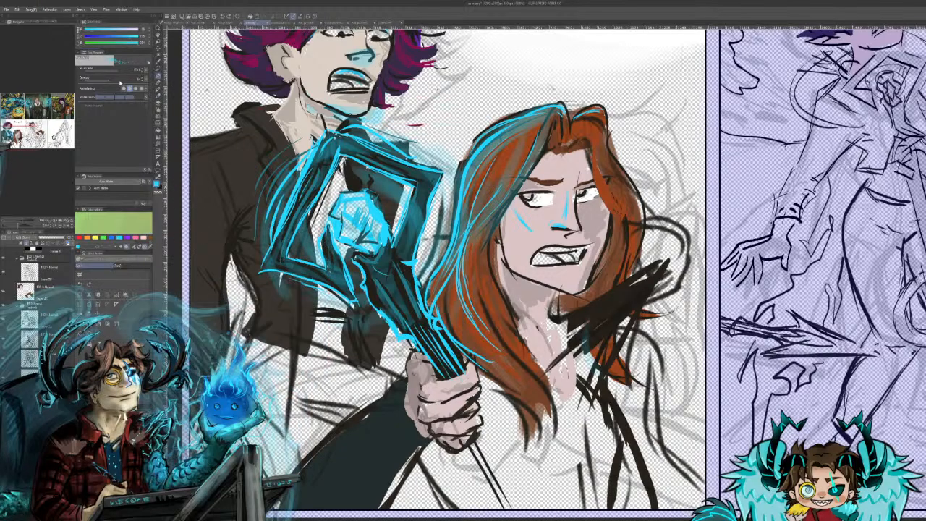
Step: Adjust the brush and paint a grainy bright cyan glow trail curving around the diamond-shaped guitar headstock
click(102, 71)
click(256, 242)
drag(279, 217, 260, 177)
mouse_move(293, 182)
mouse_down()
mouse_move(273, 166)
mouse_move(254, 243)
mouse_up()
drag(114, 81, 127, 79)
mouse_move(268, 225)
mouse_down()
mouse_move(265, 179)
mouse_move(257, 185)
mouse_move(275, 206)
mouse_up()
mouse_move(282, 174)
mouse_down()
mouse_move(270, 192)
mouse_move(258, 190)
mouse_move(266, 188)
mouse_move(255, 246)
mouse_up()
mouse_move(272, 172)
mouse_down()
mouse_move(285, 149)
mouse_move(351, 127)
mouse_move(462, 132)
mouse_move(460, 158)
mouse_up()
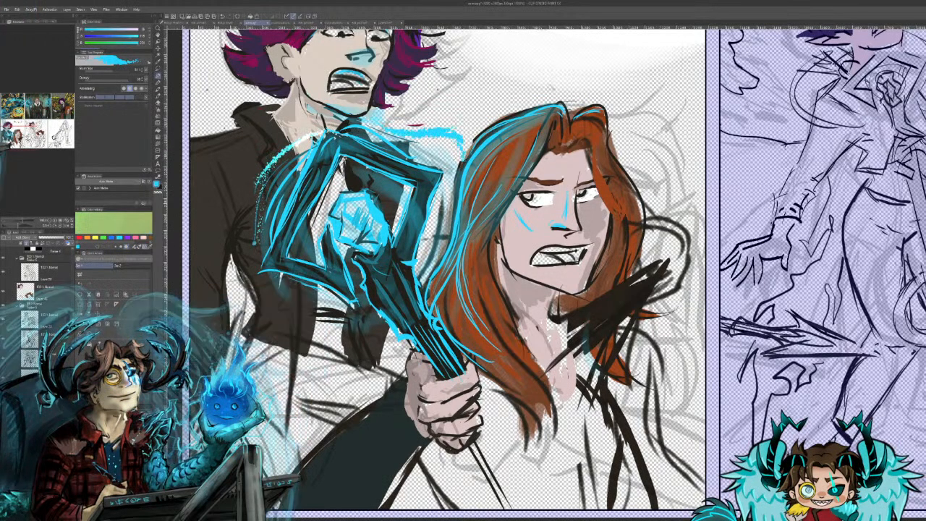
mouse_move(347, 304)
mouse_down()
mouse_move(283, 301)
mouse_move(243, 194)
mouse_move(277, 139)
mouse_up()
drag(236, 181, 265, 149)
Step: Sample an orange-brown from the red hair and paint strands over the crown and the side of the head facing the guitar
alt+click(474, 298)
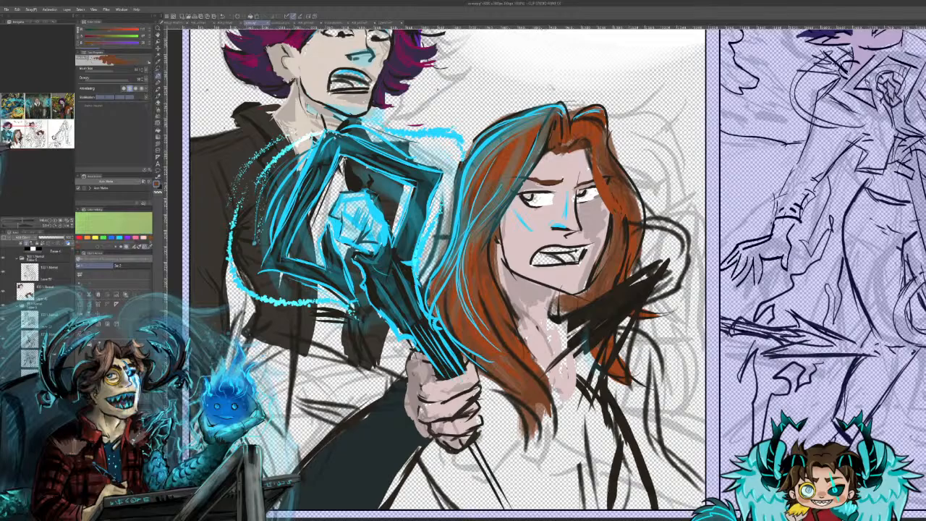
key(b)
drag(530, 137, 478, 216)
mouse_move(483, 172)
mouse_down()
mouse_move(537, 131)
mouse_move(480, 151)
mouse_move(488, 184)
mouse_up()
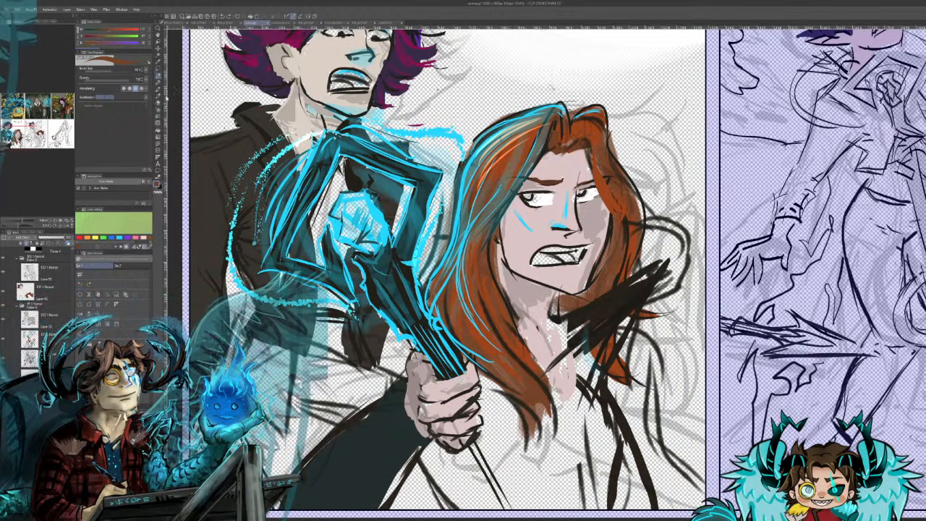
Step: Airbrush soft shading with a sampled teal over the headstock frame and its inner opening
click(158, 110)
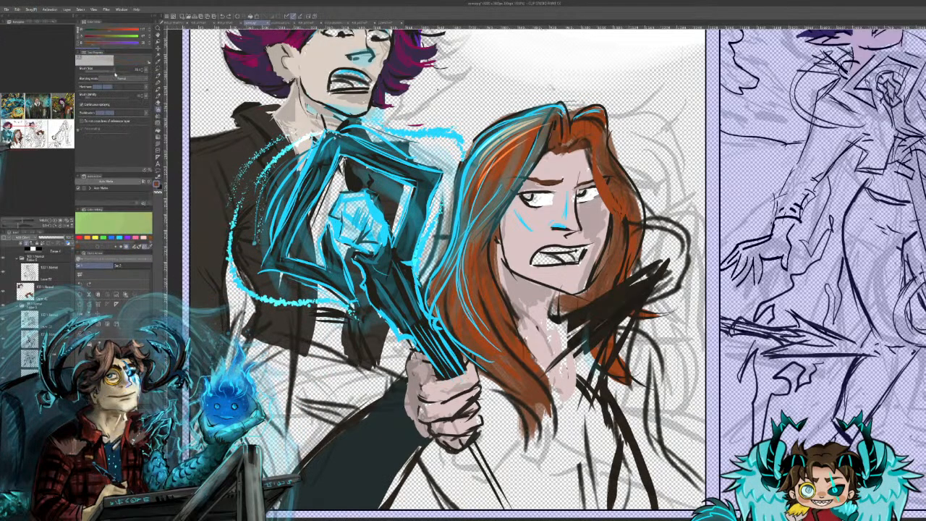
drag(350, 207, 359, 214)
key(ctrl+z)
alt+click(318, 192)
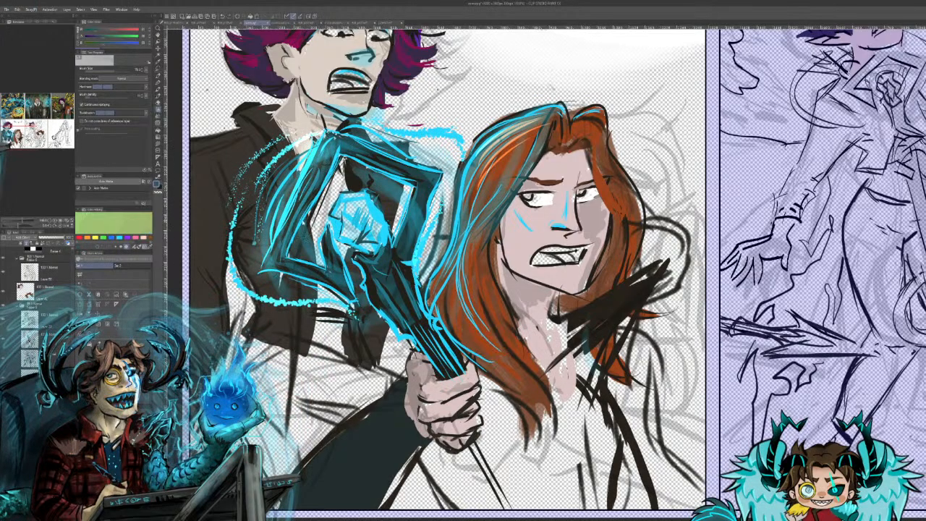
drag(317, 149, 276, 254)
mouse_move(356, 185)
mouse_down()
mouse_move(364, 194)
mouse_move(351, 240)
mouse_up()
key(ctrl+z)
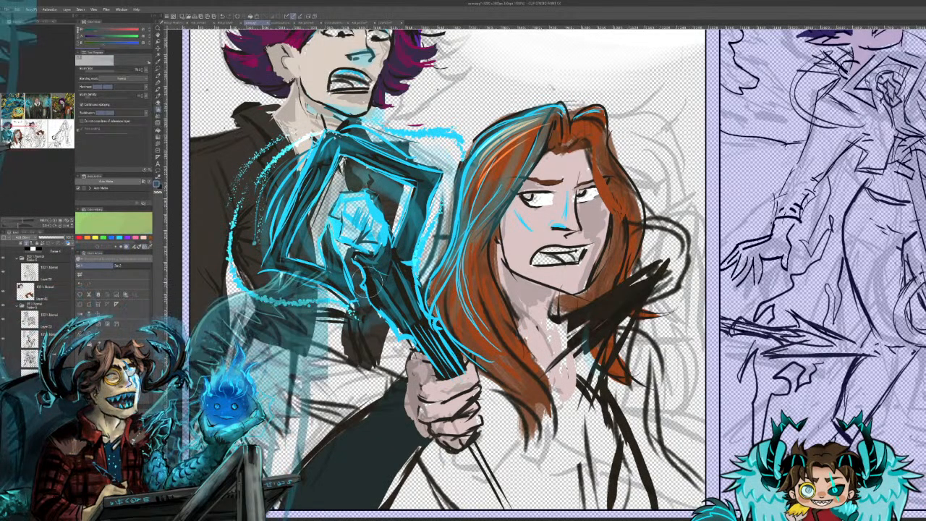
alt+click(251, 65)
drag(280, 178, 253, 261)
drag(278, 145, 242, 232)
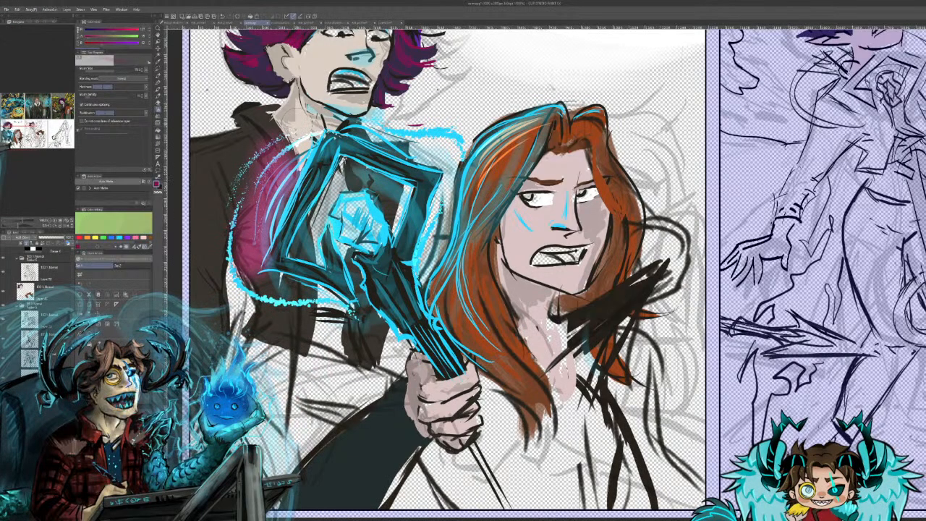
key(ctrl+z)
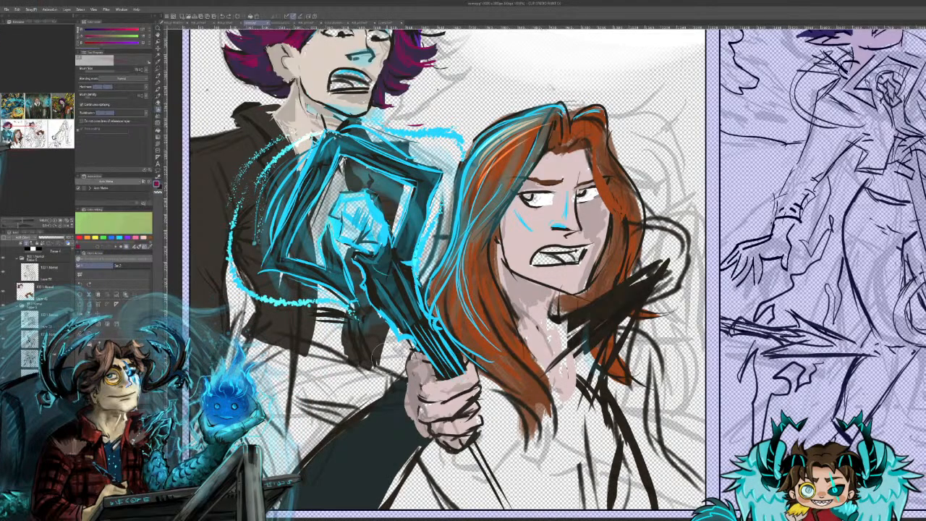
Step: Draw bright cyan strings and fret lines on the guitar neck above the fist, and continue the strings below it
drag(22, 119, 13, 132)
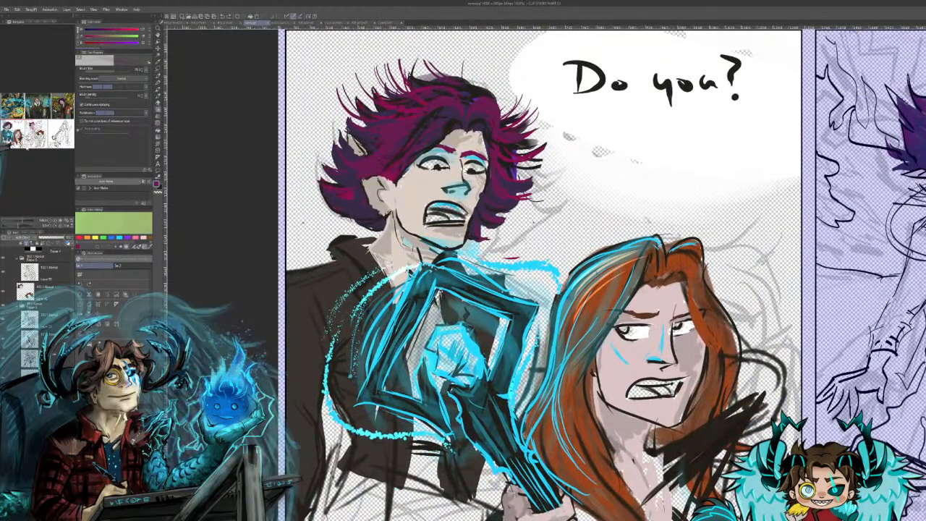
drag(12, 131, 9, 135)
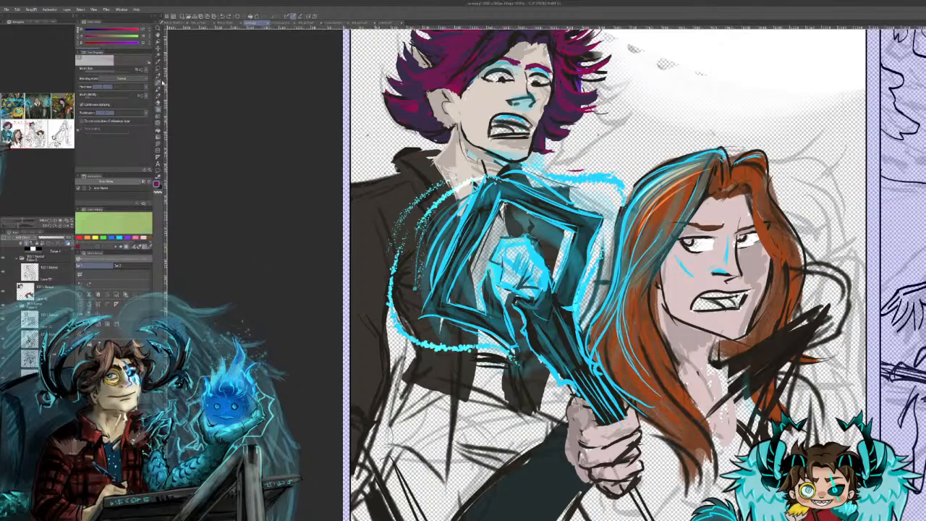
key(p)
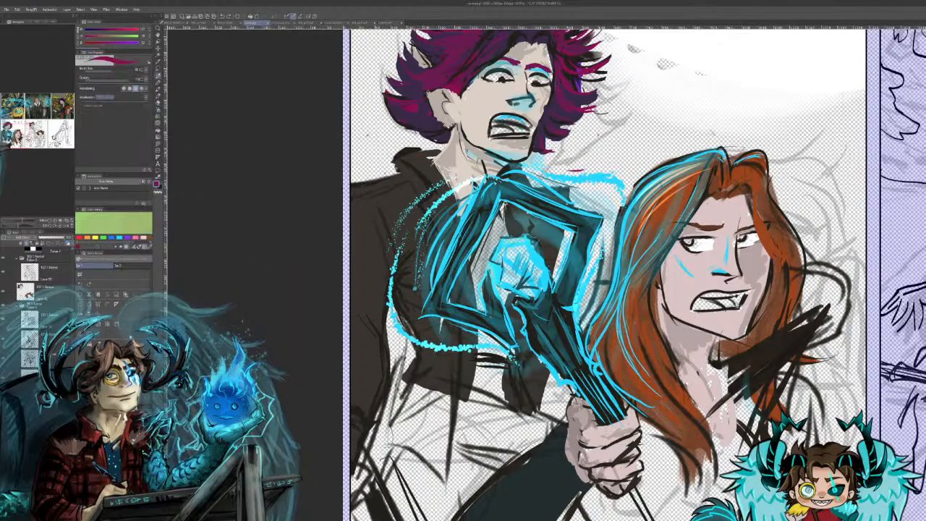
alt+click(539, 268)
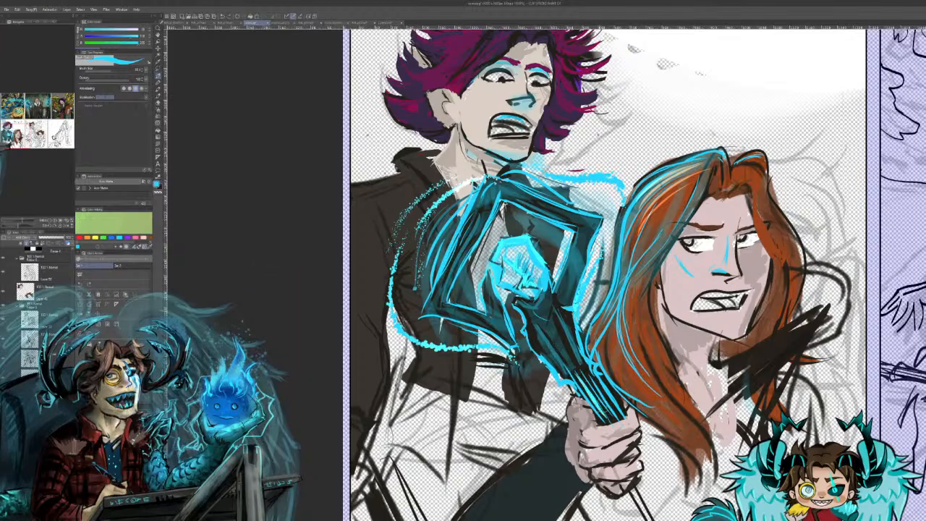
drag(593, 406, 615, 426)
drag(582, 377, 618, 425)
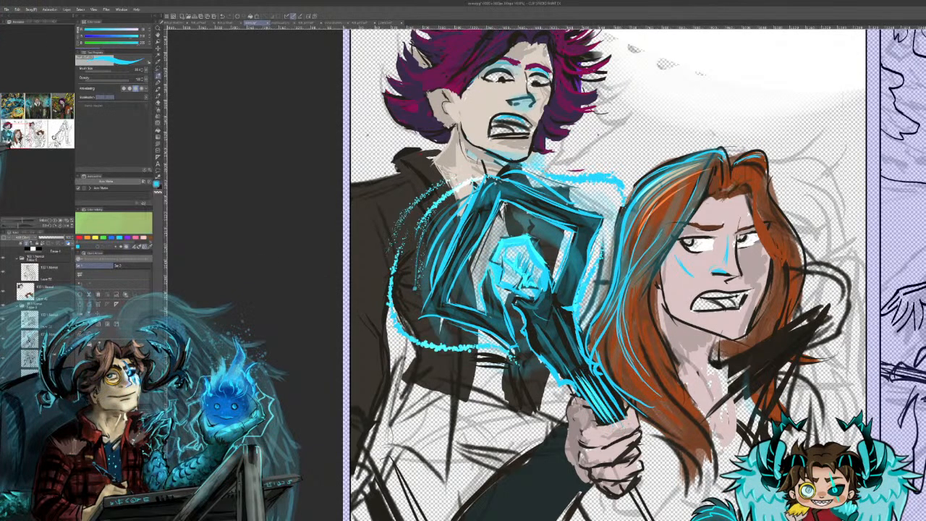
drag(587, 372, 622, 425)
mouse_move(607, 387)
mouse_down()
mouse_move(619, 399)
mouse_move(608, 422)
mouse_move(629, 409)
mouse_up()
key(ctrl+z)
key(ctrl+z)
key(ctrl+z)
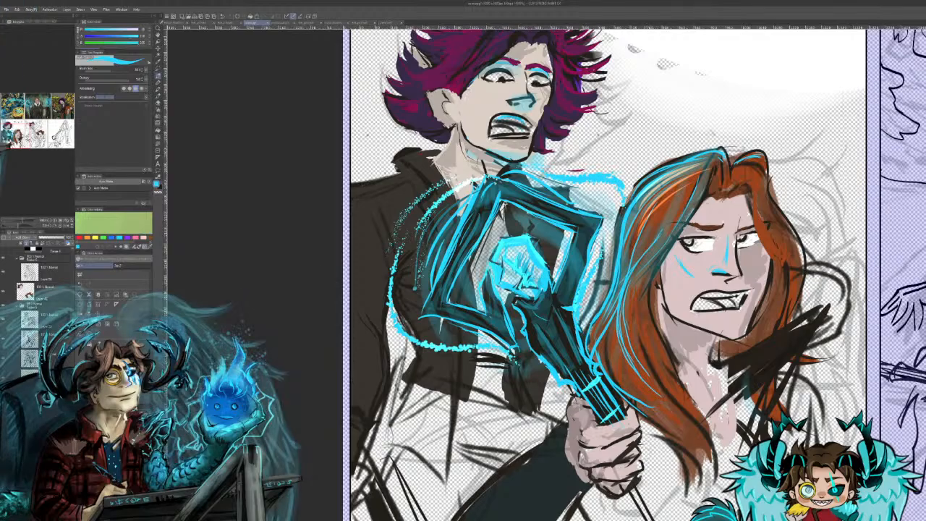
drag(642, 463, 676, 519)
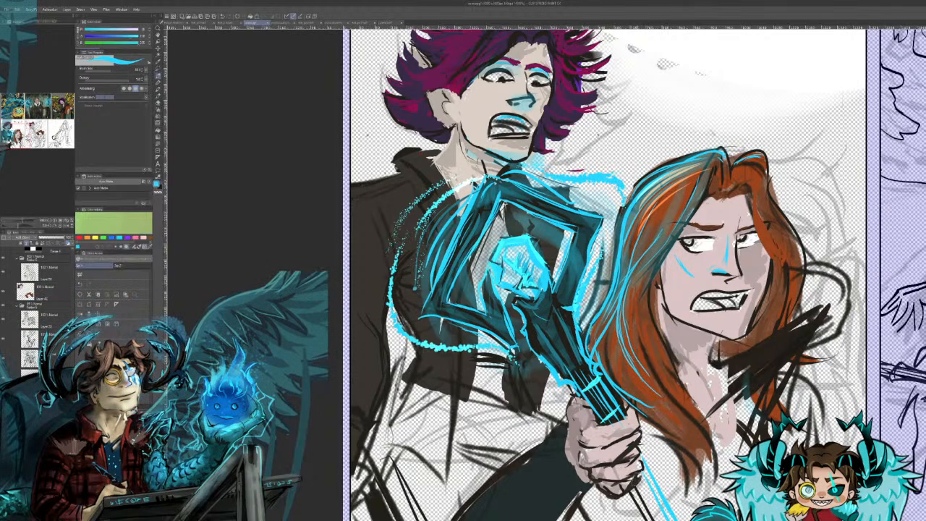
drag(634, 484, 656, 520)
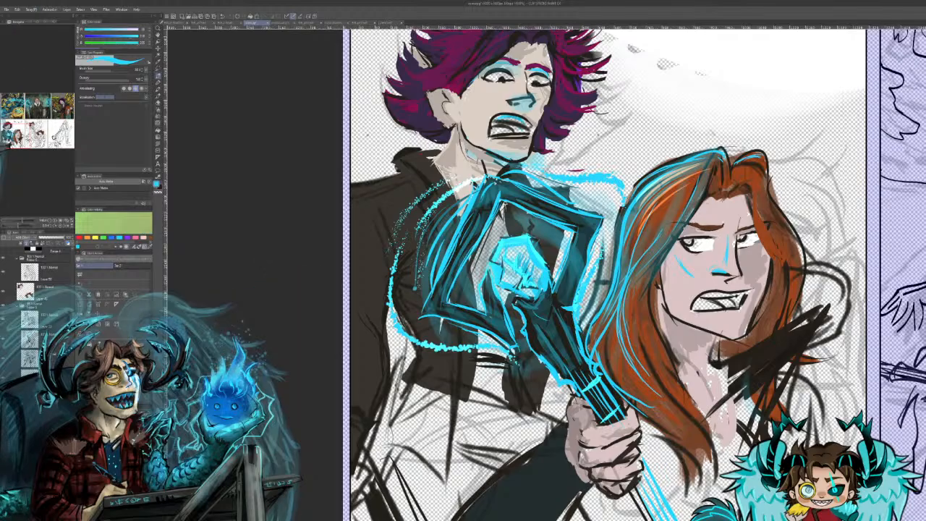
Step: Sample orange tones from the red hair and paint bright orange highlight strands across the crown
alt+click(654, 211)
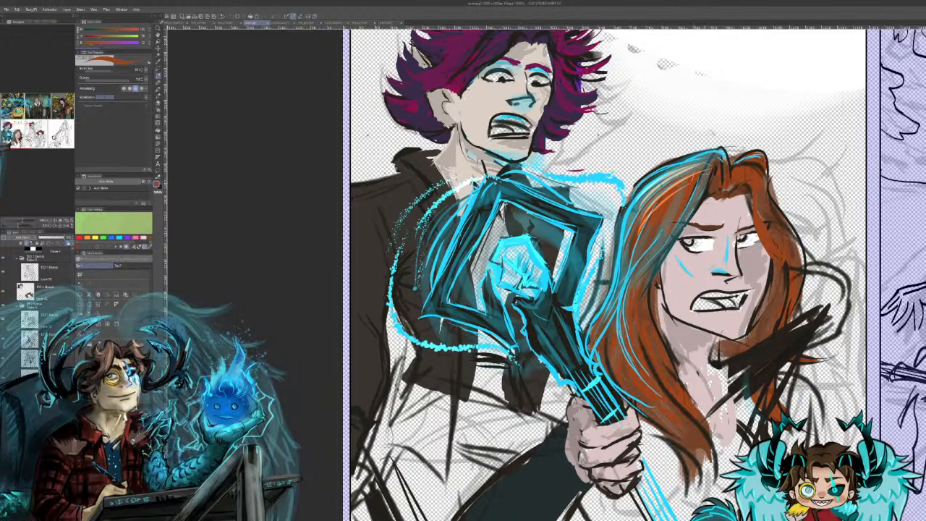
mouse_move(714, 156)
mouse_down()
mouse_move(651, 226)
mouse_move(668, 210)
mouse_up()
mouse_move(692, 176)
mouse_down()
mouse_move(673, 193)
mouse_move(682, 189)
mouse_up()
drag(682, 181, 667, 198)
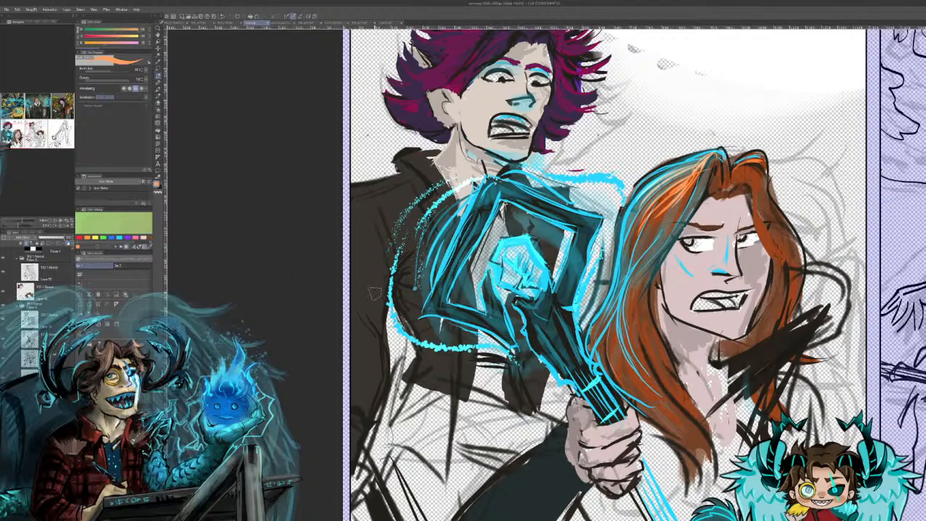
Step: Shade the crystal inside the headstock with deep blue
click(111, 238)
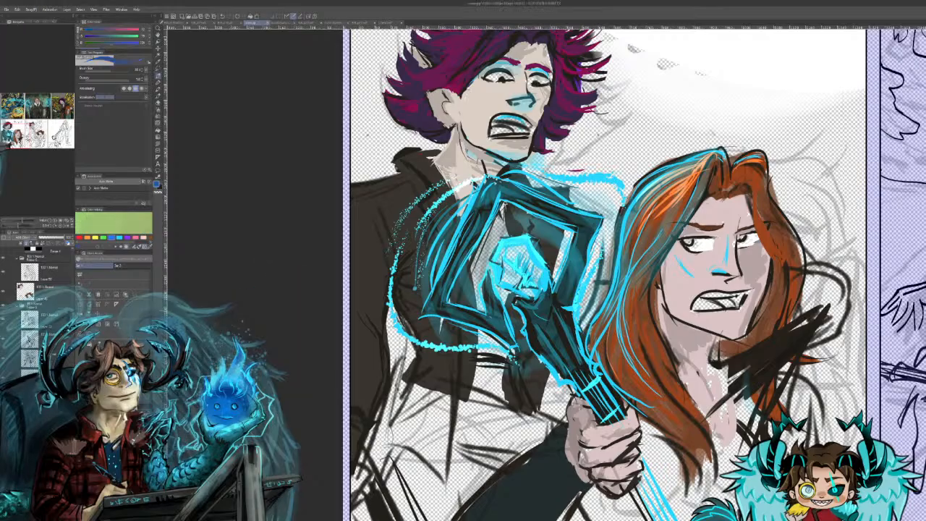
mouse_move(514, 258)
mouse_down()
mouse_move(511, 288)
mouse_move(501, 252)
mouse_move(515, 246)
mouse_move(535, 282)
mouse_move(542, 263)
mouse_move(544, 279)
mouse_up()
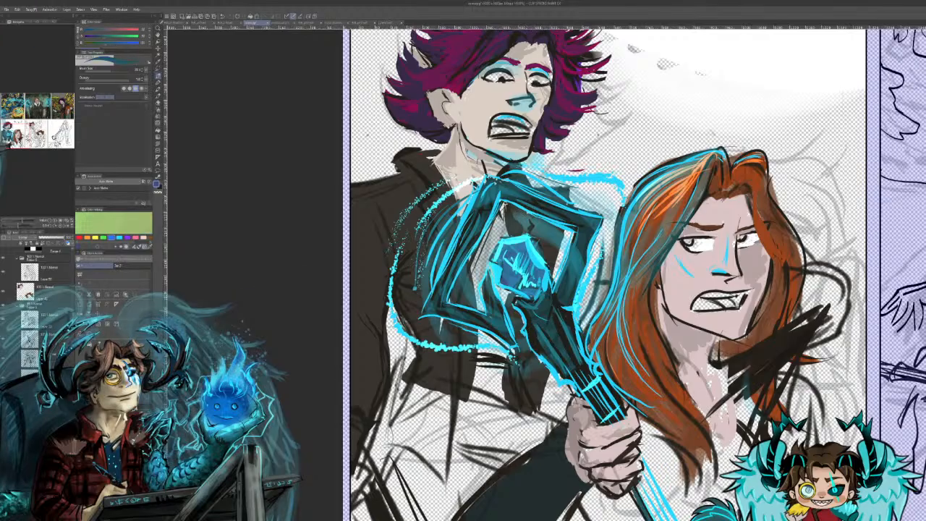
Step: Paint the guitar neck below the fist in dark teal and detail it with sampled cyan fret lines
mouse_move(626, 490)
mouse_down()
mouse_move(644, 519)
mouse_move(666, 519)
mouse_up()
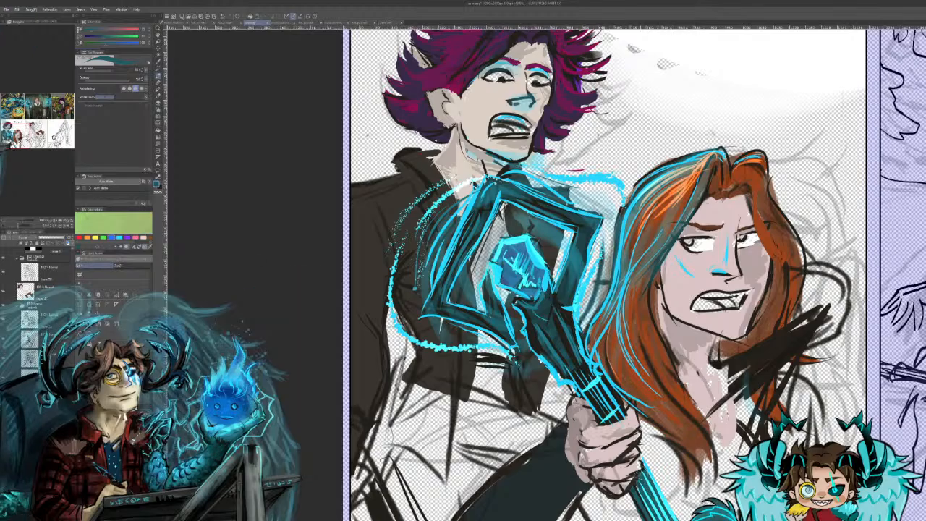
drag(635, 442, 676, 520)
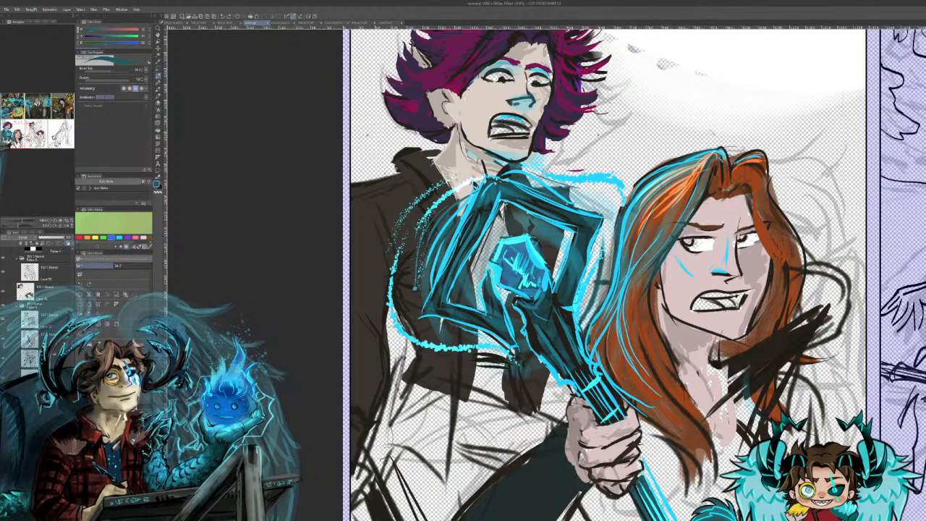
drag(636, 466, 668, 519)
drag(633, 479, 655, 519)
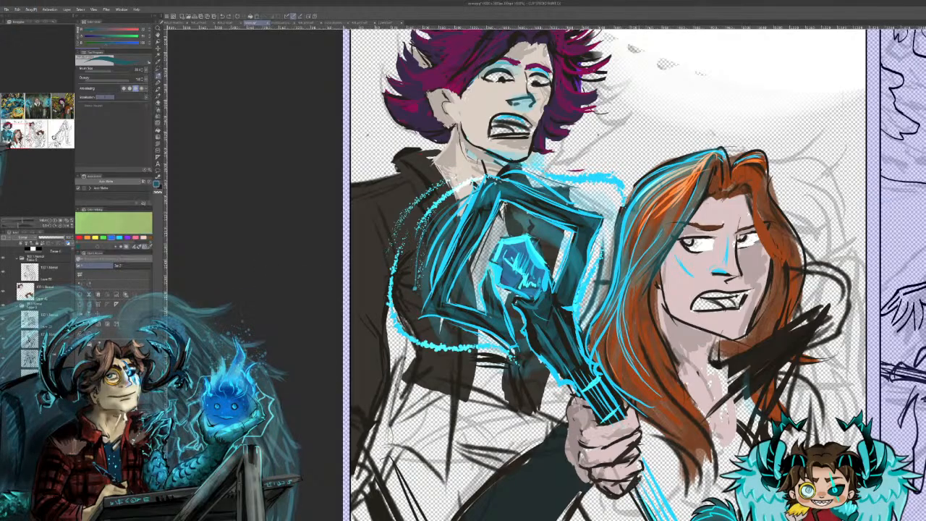
drag(640, 450, 673, 518)
mouse_move(644, 470)
mouse_down()
mouse_move(663, 520)
mouse_move(649, 482)
mouse_up()
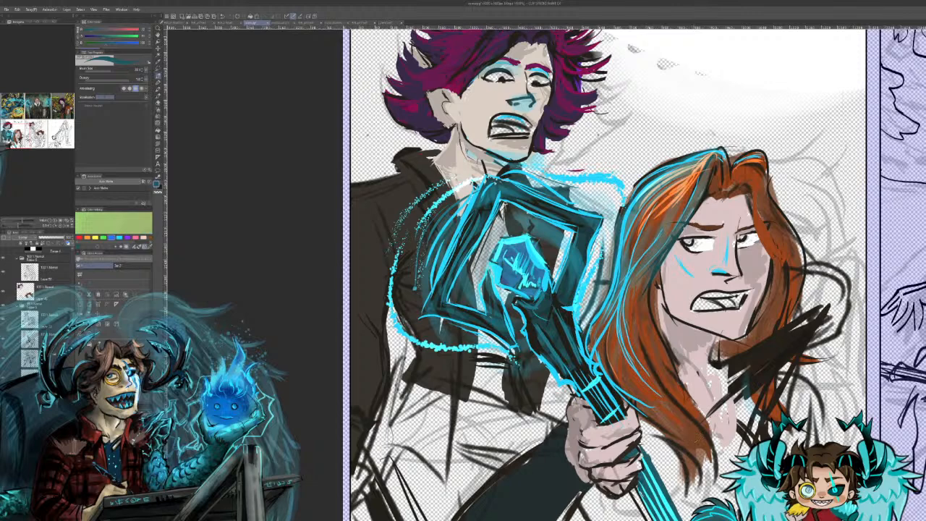
alt+click(609, 414)
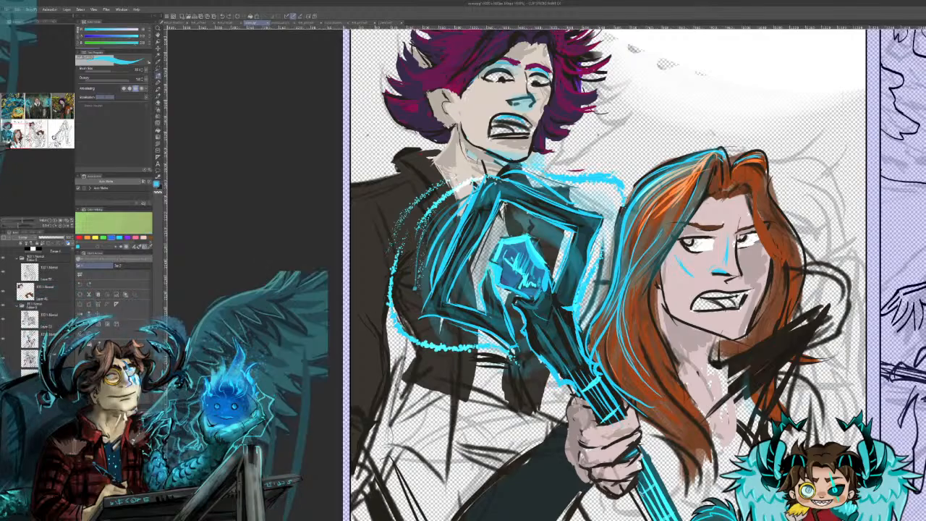
Step: Add round cyan knobs on both sides of the headstock's base and draw dark lines around them
key(e)
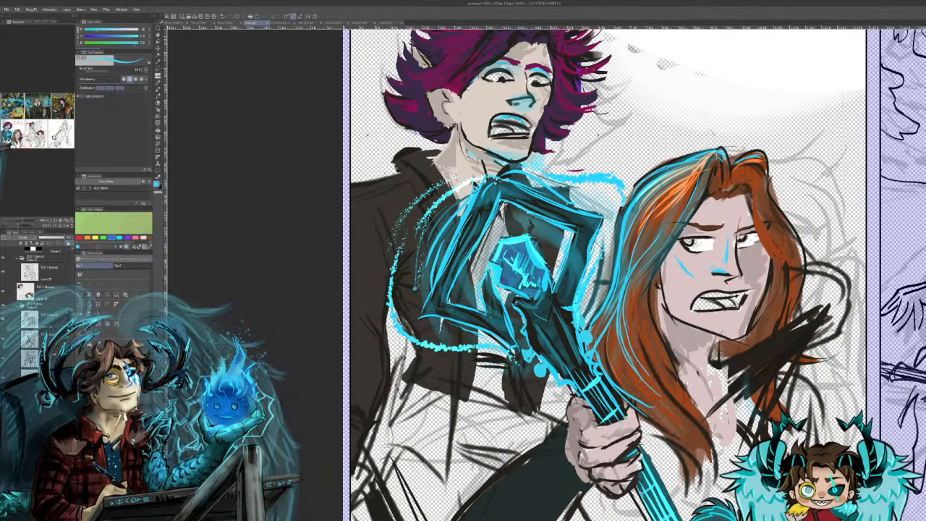
alt+click(535, 344)
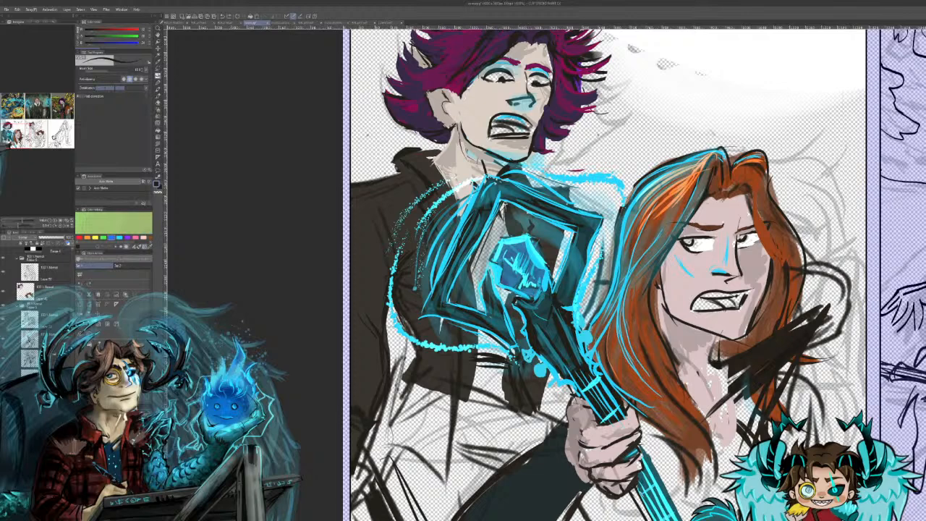
mouse_move(534, 345)
mouse_down()
mouse_move(571, 381)
mouse_move(579, 372)
mouse_move(572, 363)
mouse_move(589, 352)
mouse_move(590, 364)
mouse_move(595, 353)
mouse_move(583, 354)
mouse_move(571, 330)
mouse_move(573, 339)
mouse_up()
drag(569, 326, 579, 348)
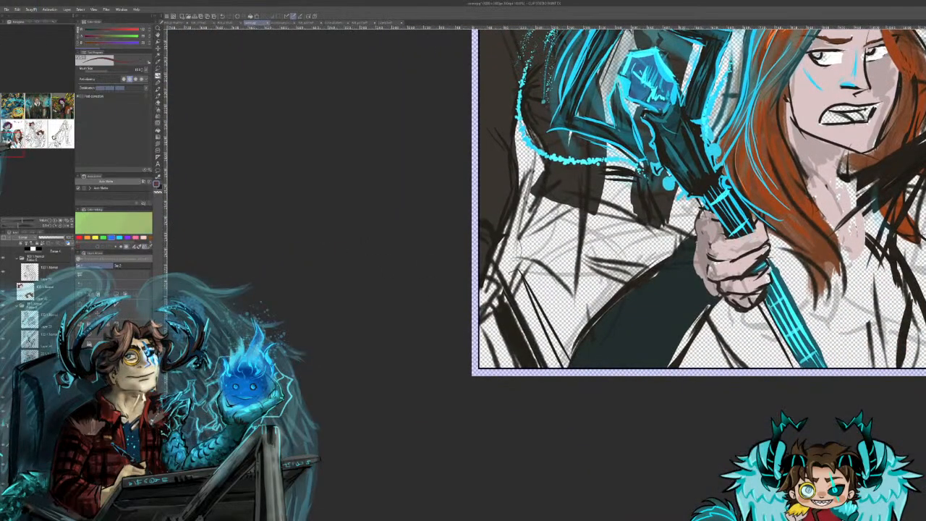
drag(8, 142, 12, 136)
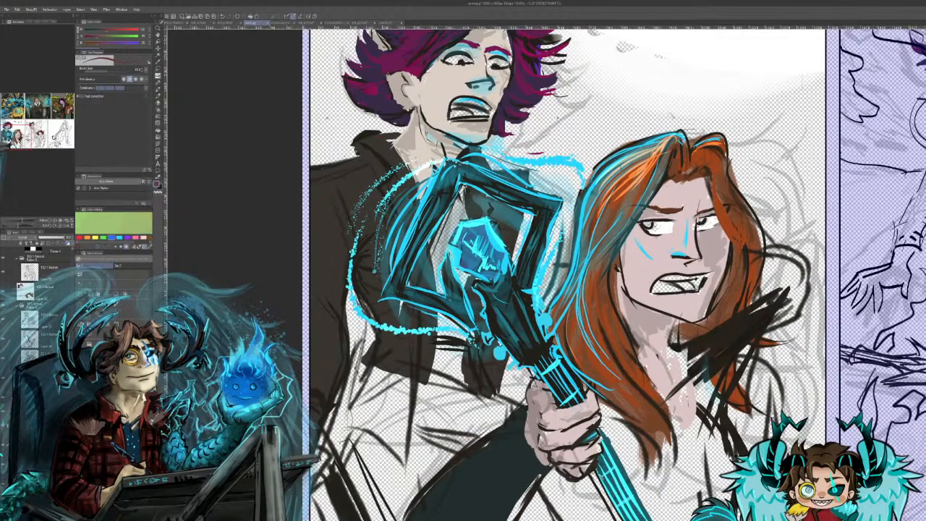
Step: Block in the front trouser leg of the purple-haired character with flat dark red below the jacket hem
drag(366, 371, 353, 467)
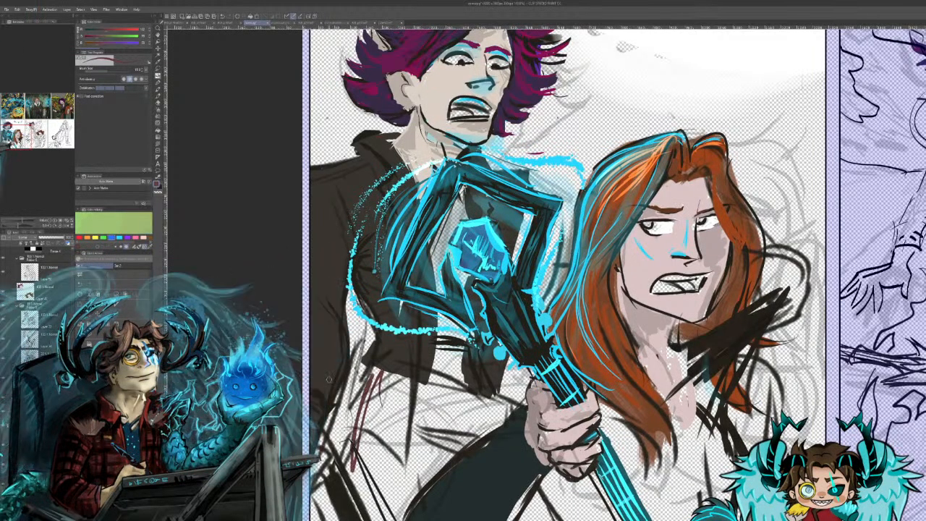
key(b)
mouse_move(384, 379)
mouse_down()
mouse_move(359, 451)
mouse_move(370, 372)
mouse_up()
mouse_move(354, 409)
mouse_down()
mouse_move(342, 491)
mouse_move(349, 462)
mouse_move(372, 517)
mouse_up()
mouse_move(379, 375)
mouse_down()
mouse_move(387, 417)
mouse_move(377, 516)
mouse_up()
drag(395, 394, 384, 510)
drag(398, 419, 391, 515)
drag(399, 472, 391, 507)
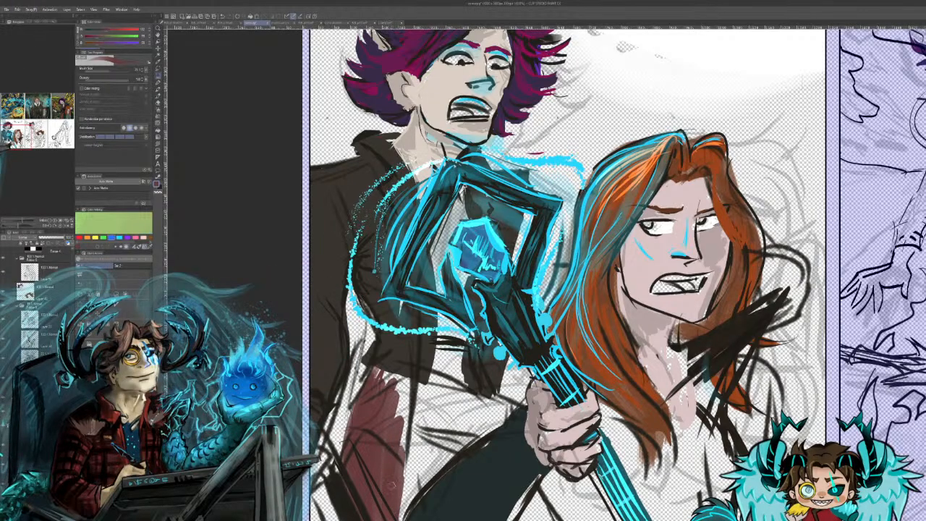
Step: Extend the dark red trouser colour across the hips and upper thighs of the purple-haired character
mouse_move(377, 372)
mouse_down()
mouse_move(406, 383)
mouse_move(400, 395)
mouse_up()
mouse_move(377, 375)
mouse_down()
mouse_move(433, 393)
mouse_move(414, 470)
mouse_up()
mouse_move(428, 402)
mouse_down()
mouse_move(413, 441)
mouse_move(399, 459)
mouse_move(404, 401)
mouse_move(424, 407)
mouse_move(385, 385)
mouse_move(382, 428)
mouse_up()
drag(410, 465, 402, 490)
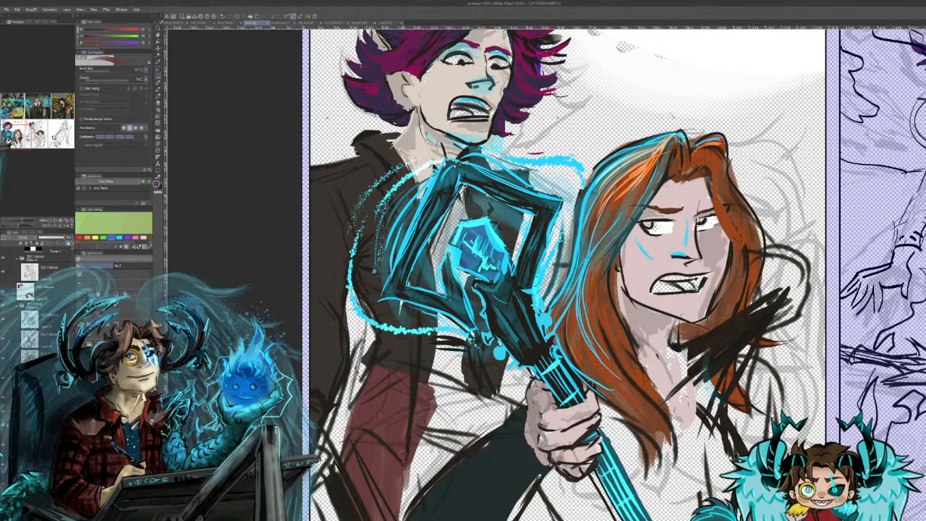
drag(432, 440, 402, 502)
mouse_move(463, 406)
mouse_down()
mouse_move(419, 460)
mouse_move(452, 427)
mouse_move(422, 438)
mouse_up()
drag(461, 389, 434, 434)
drag(457, 391, 420, 444)
Step: Fill the trousers' waist and second thigh with dark red up to the jacket hem and the teal sleeve
drag(433, 371, 426, 403)
mouse_move(437, 361)
mouse_down()
mouse_move(427, 403)
mouse_move(430, 391)
mouse_up()
drag(441, 346, 430, 392)
mouse_move(443, 355)
mouse_down()
mouse_move(433, 391)
mouse_move(448, 404)
mouse_up()
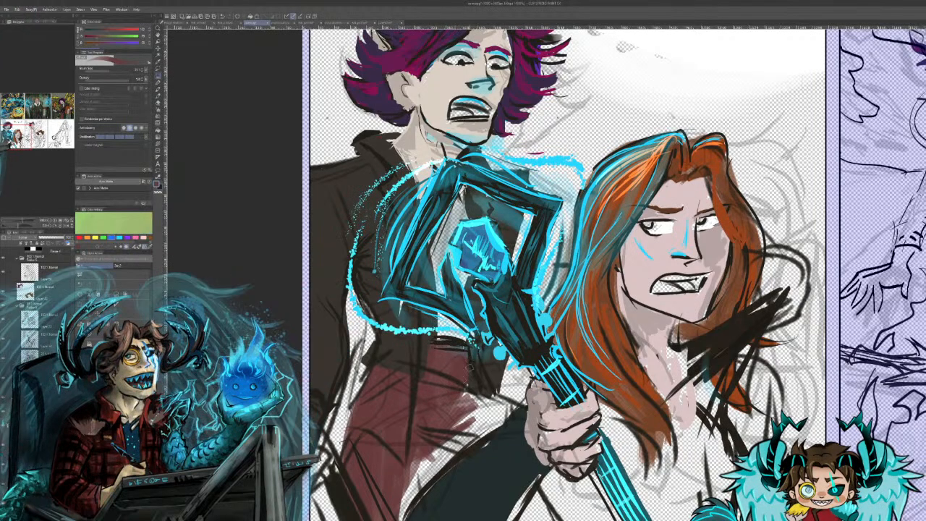
drag(470, 386, 465, 418)
drag(466, 417, 443, 450)
drag(443, 443, 427, 469)
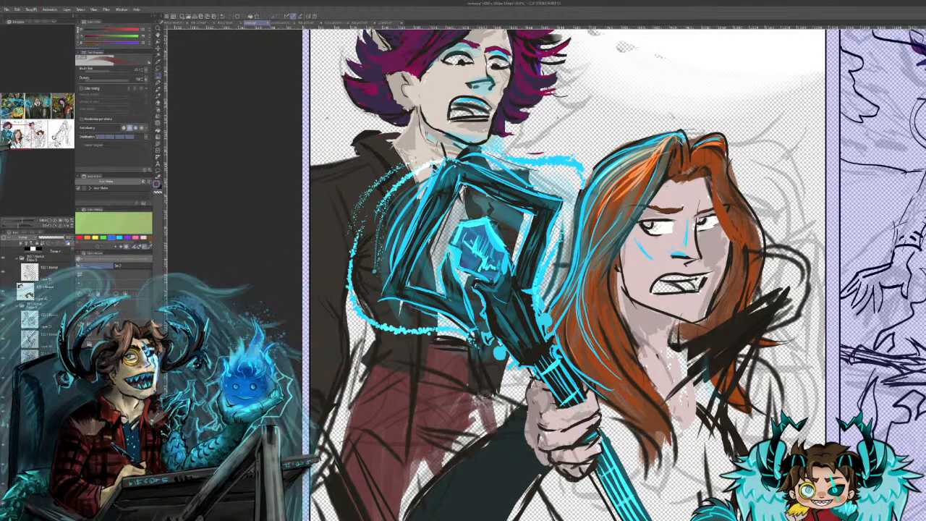
drag(490, 427, 441, 470)
drag(474, 404, 448, 450)
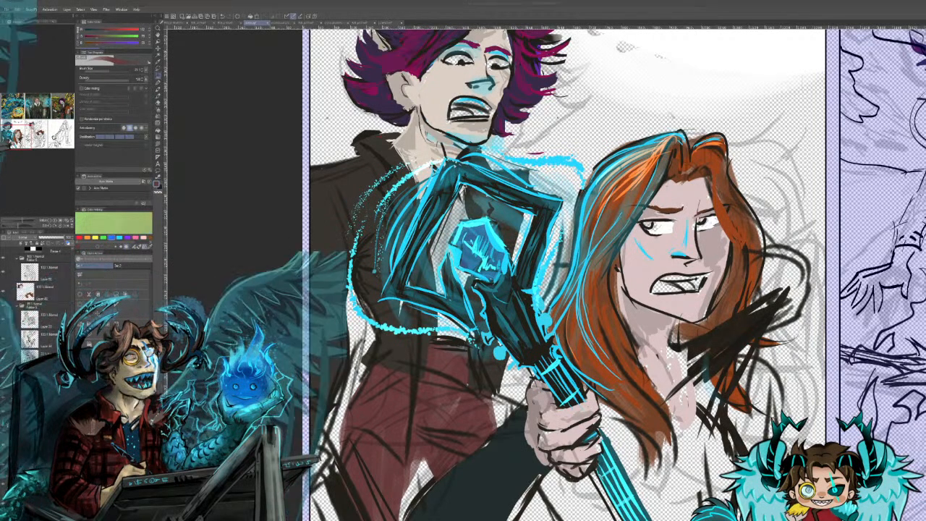
click(494, 491)
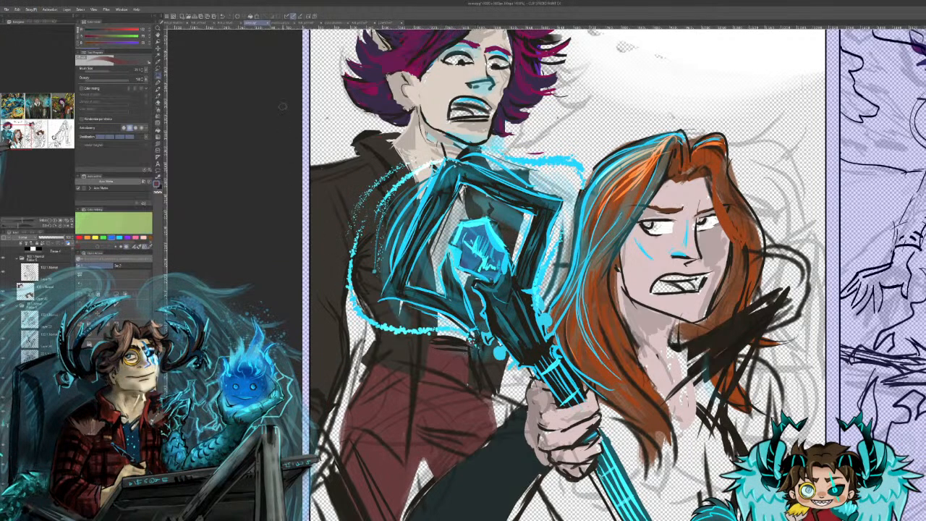
Step: Examine the reference sheets of the winged purple-haired character and the caped man with the glowing rune ring and dinosaur
click(285, 24)
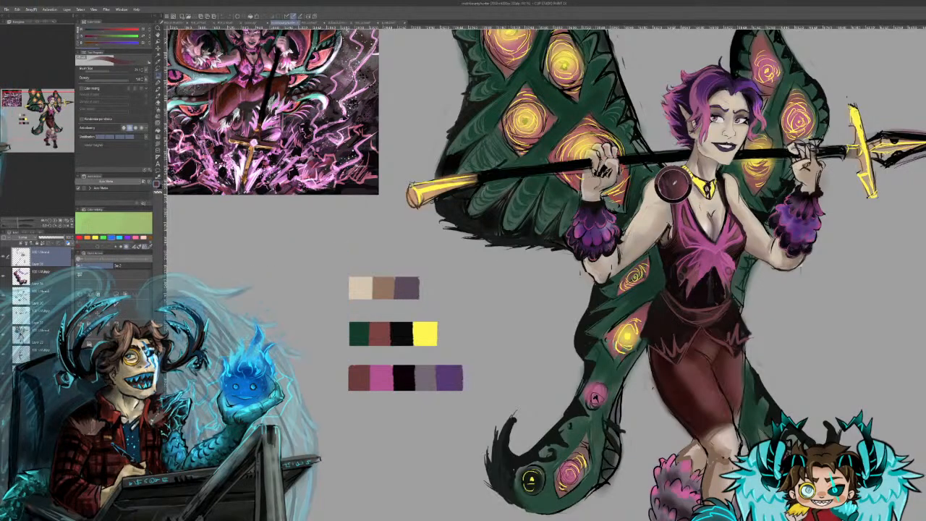
click(254, 23)
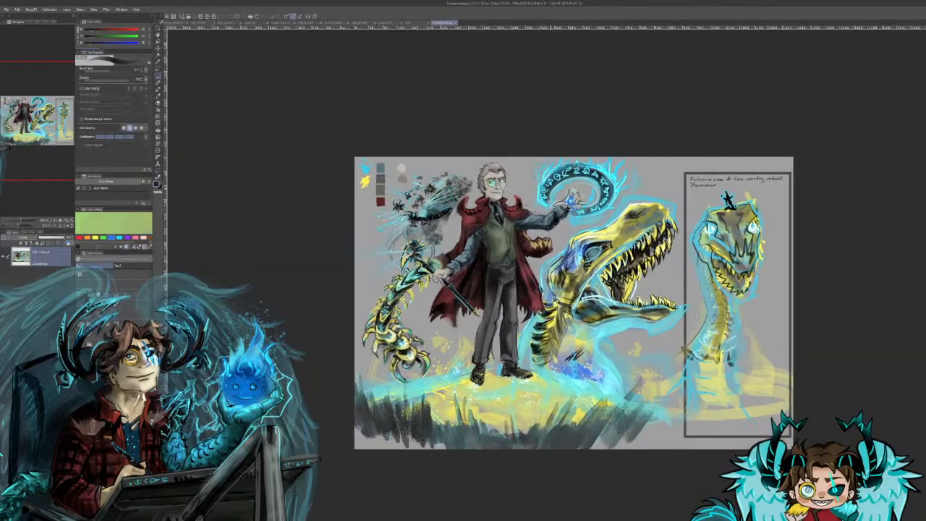
key(ctrl+equal)
key(ctrl+equal)
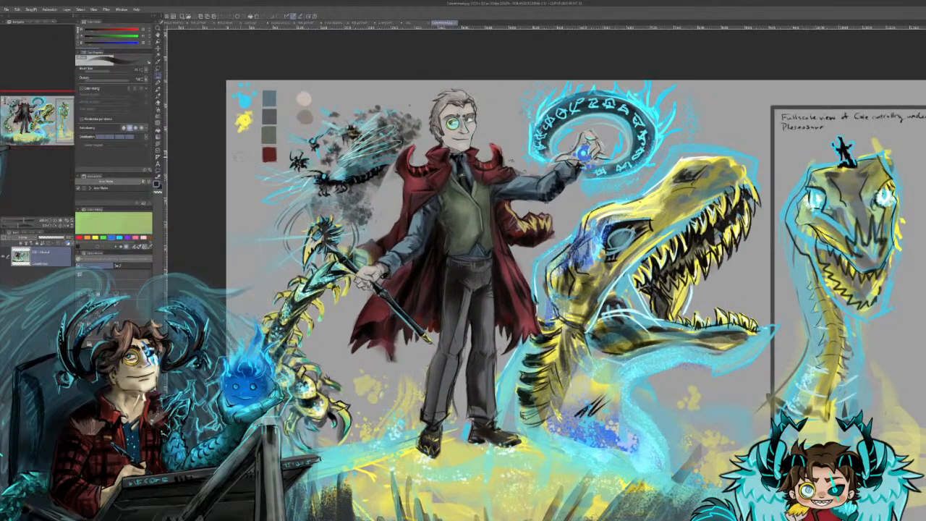
drag(179, 112, 201, 171)
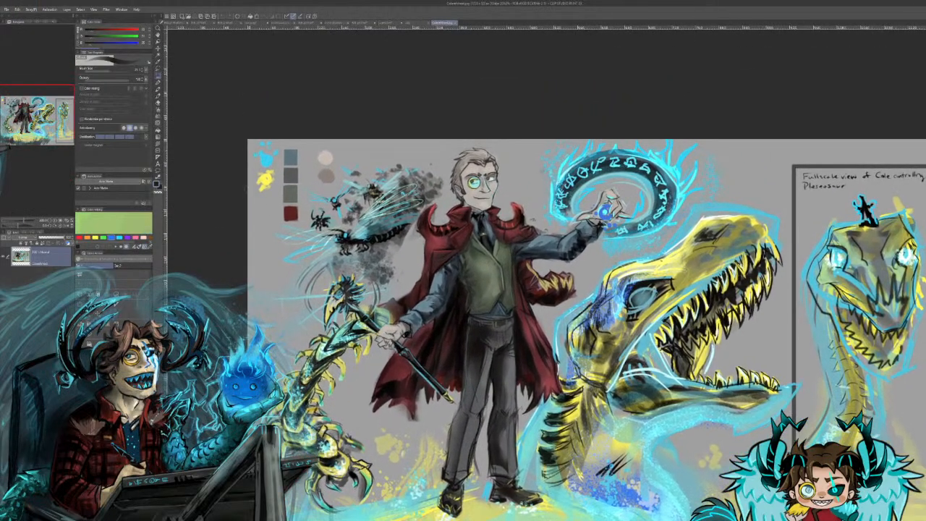
key(ctrl+equal)
key(ctrl+equal)
drag(388, 244, 385, 217)
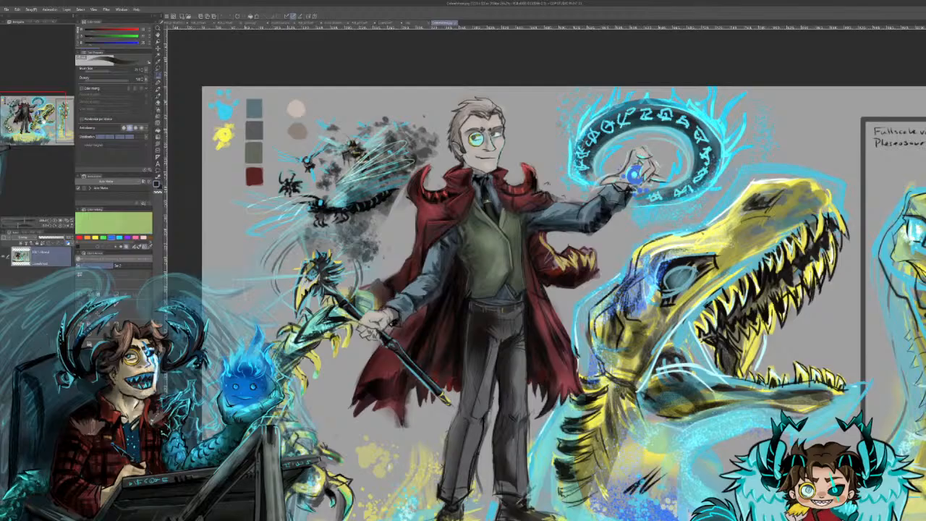
drag(463, 290, 393, 265)
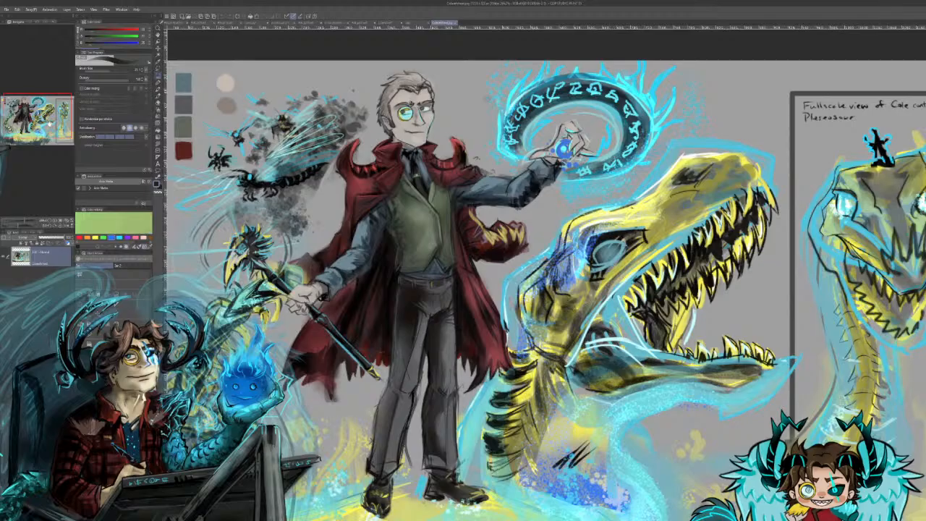
mouse_move(50, 123)
mouse_down()
mouse_move(63, 128)
mouse_move(31, 123)
mouse_move(52, 120)
mouse_move(44, 122)
mouse_up()
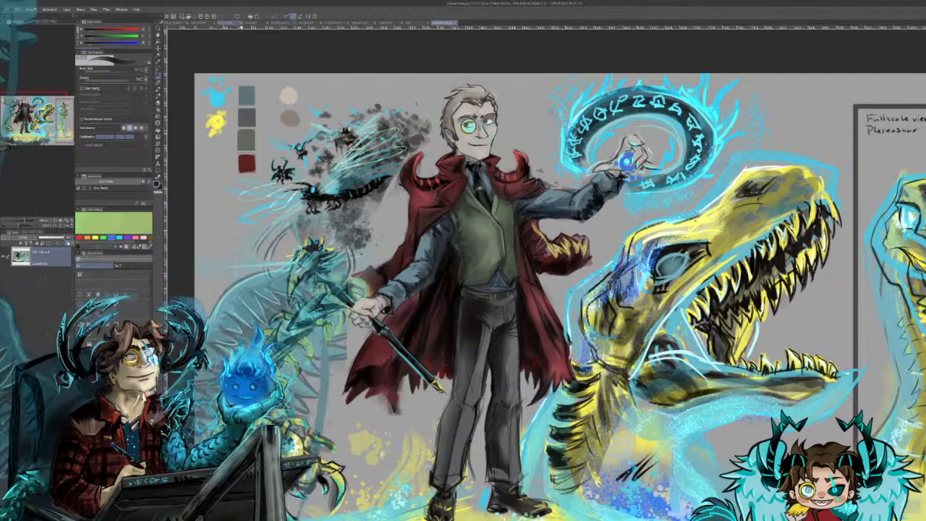
Step: Look through the other open comic pages and character sheets, and return to the "Do you?" panel
click(407, 24)
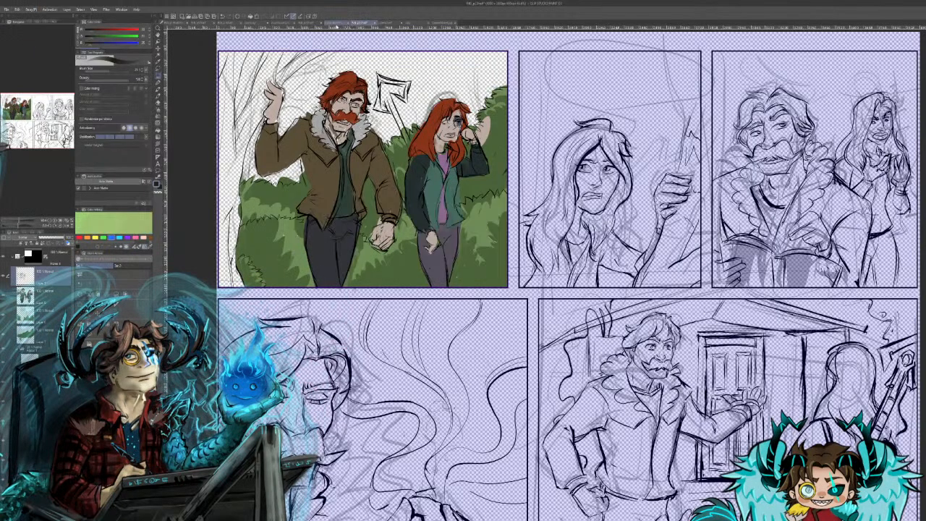
click(333, 26)
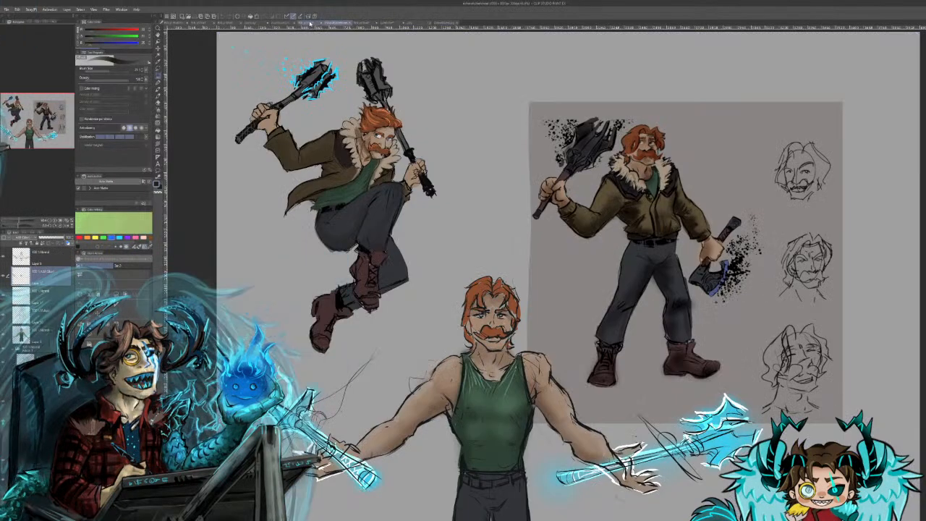
click(310, 24)
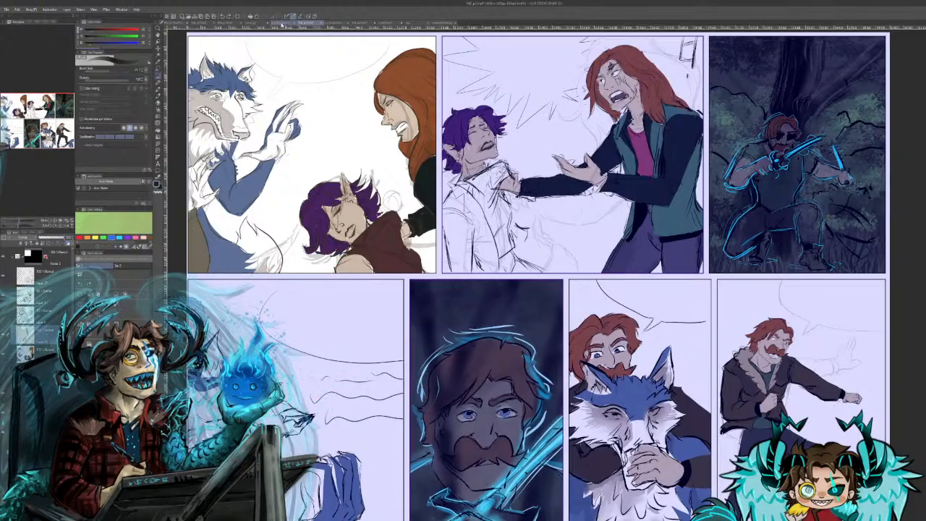
click(282, 25)
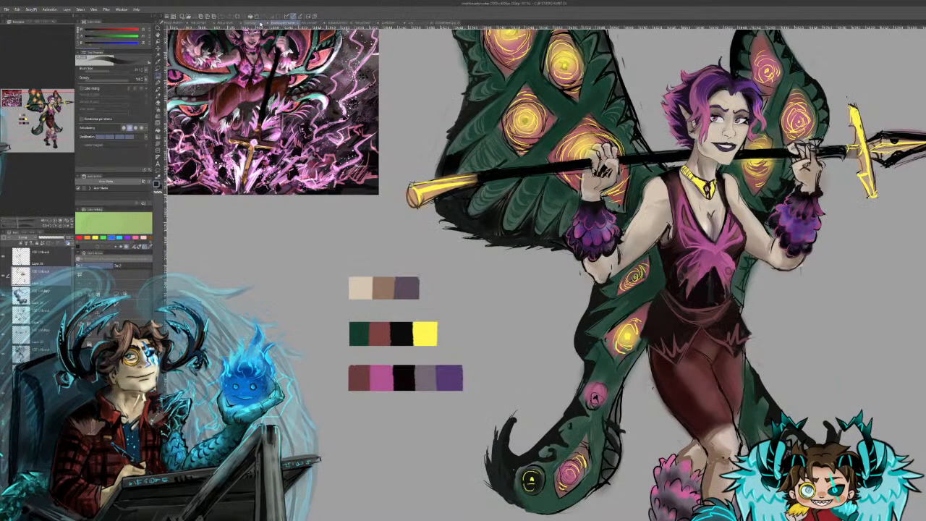
click(254, 24)
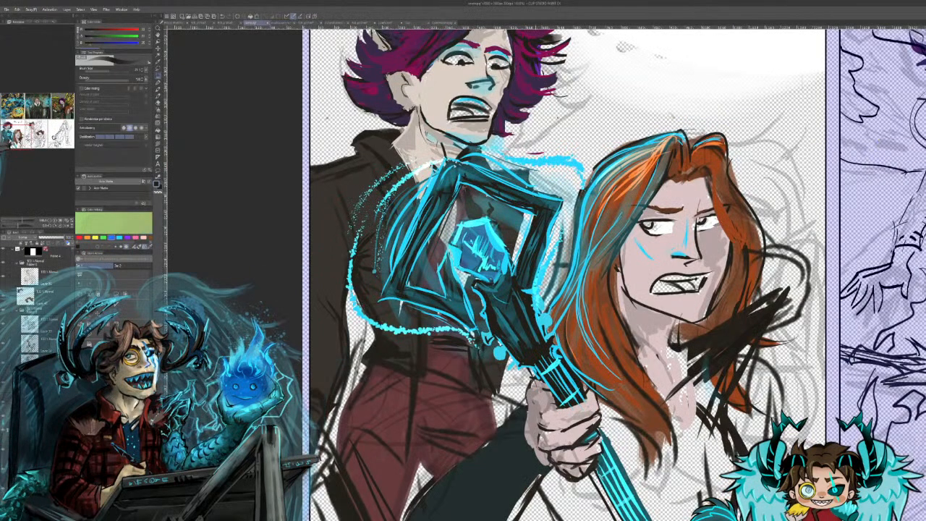
Step: Paint over the rough sketch lines on the dark red trousers and shade the legs softly with the airbrush
scroll(595, 200, down, 3)
scroll(657, 195, up, 1)
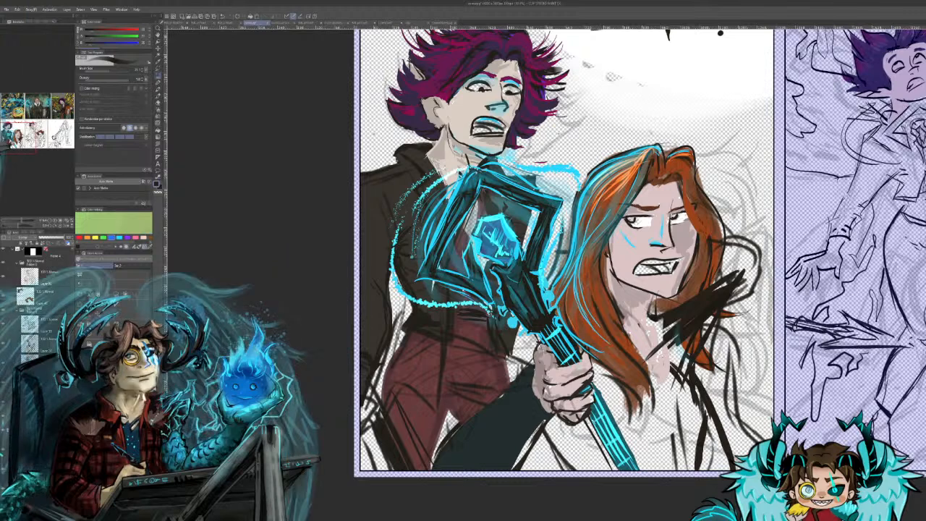
scroll(36, 304, down, 5)
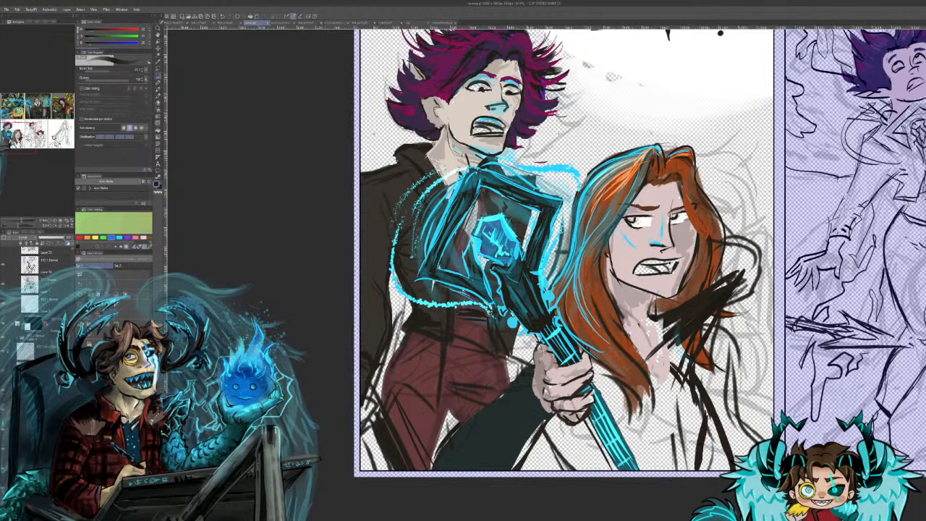
scroll(36, 304, up, 1)
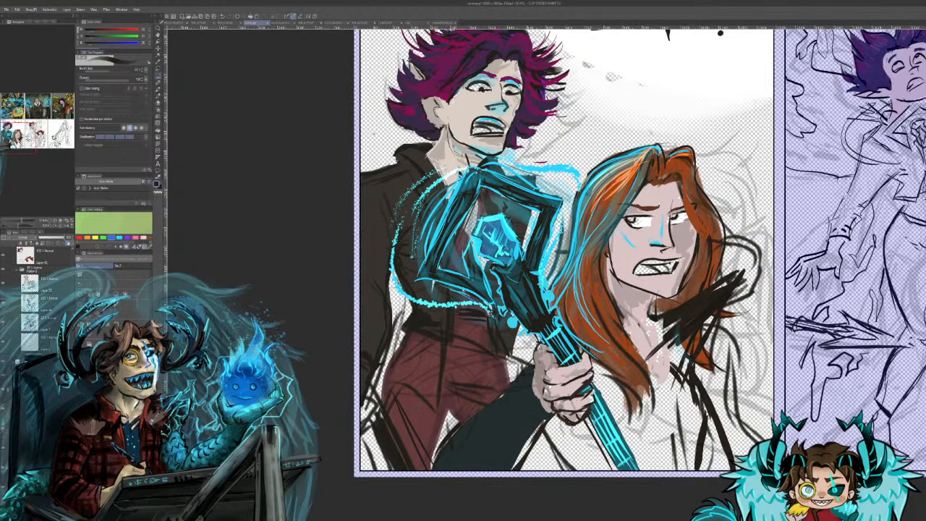
mouse_move(426, 396)
mouse_down()
mouse_move(411, 430)
mouse_move(438, 405)
mouse_move(426, 432)
mouse_move(409, 411)
mouse_up()
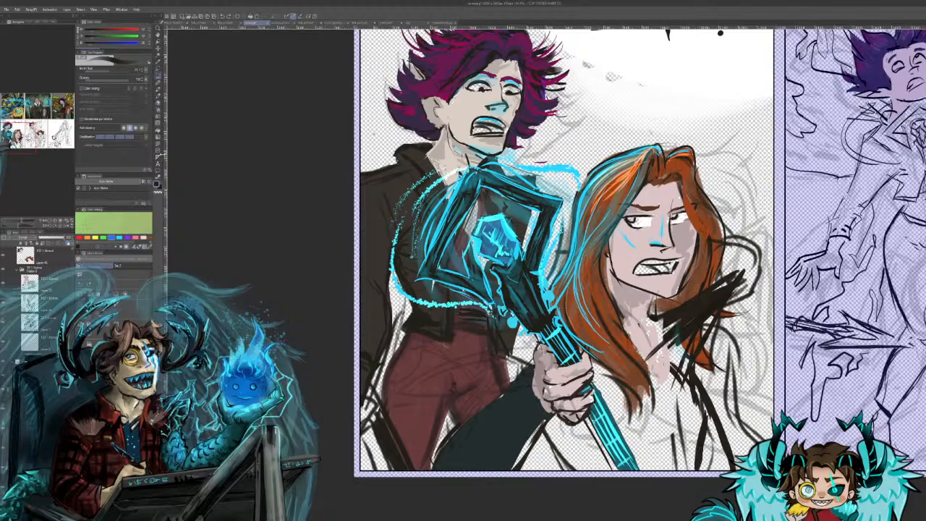
click(157, 126)
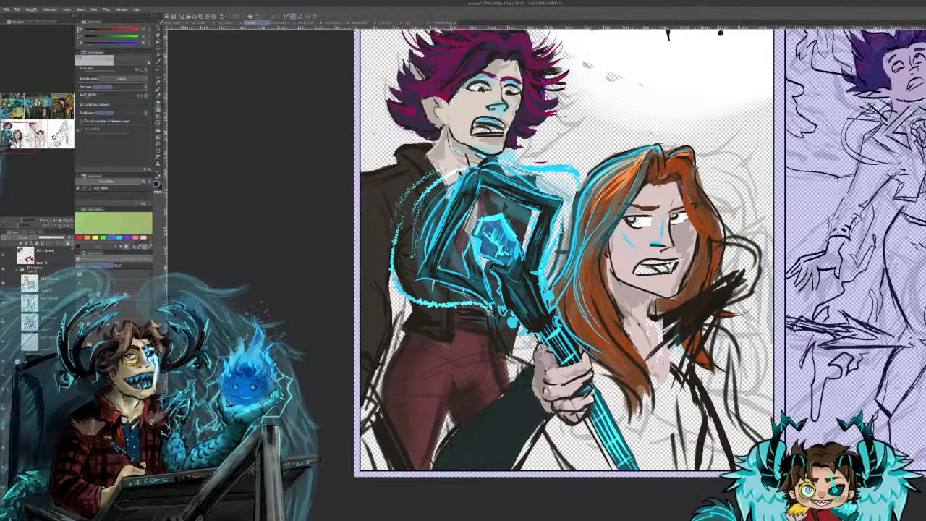
drag(15, 137, 13, 135)
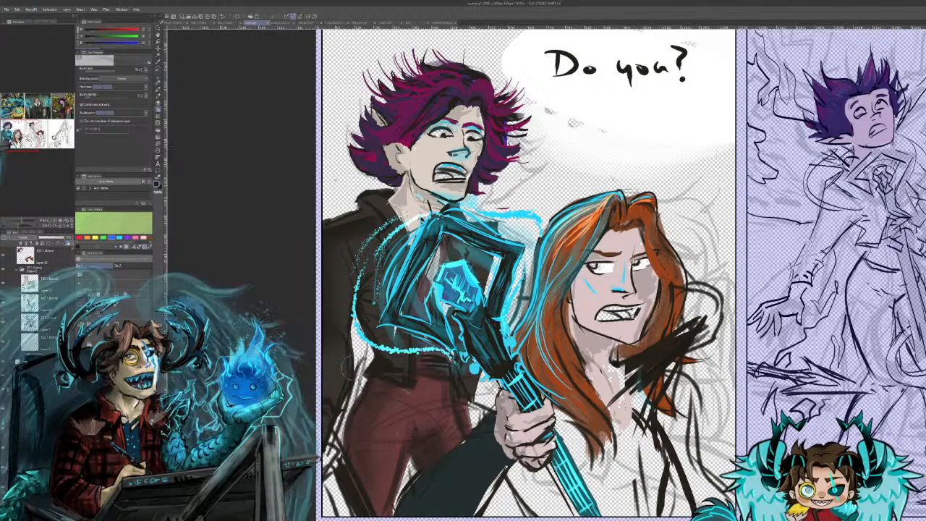
Step: Paint blue highlight strokes with a textured brush along the upper edge of the dark teal sleeve, undoing the last stroke
click(158, 84)
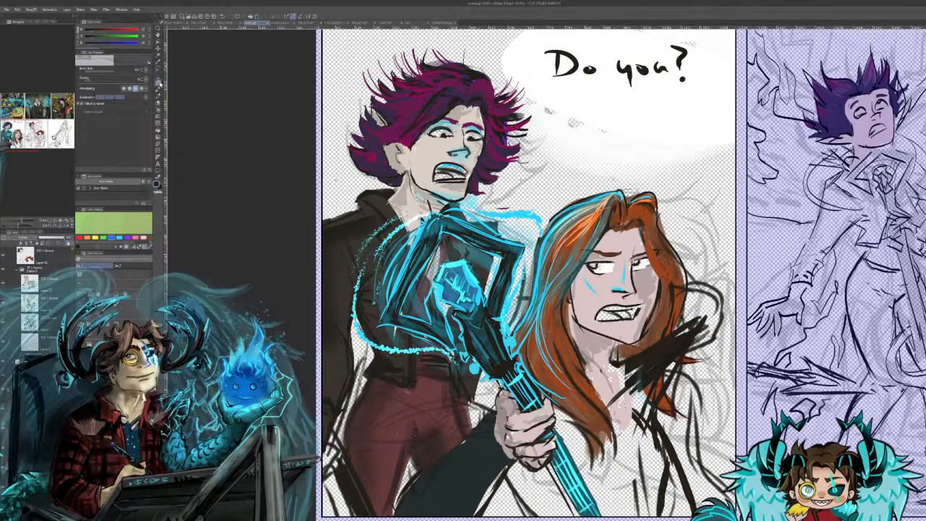
click(159, 89)
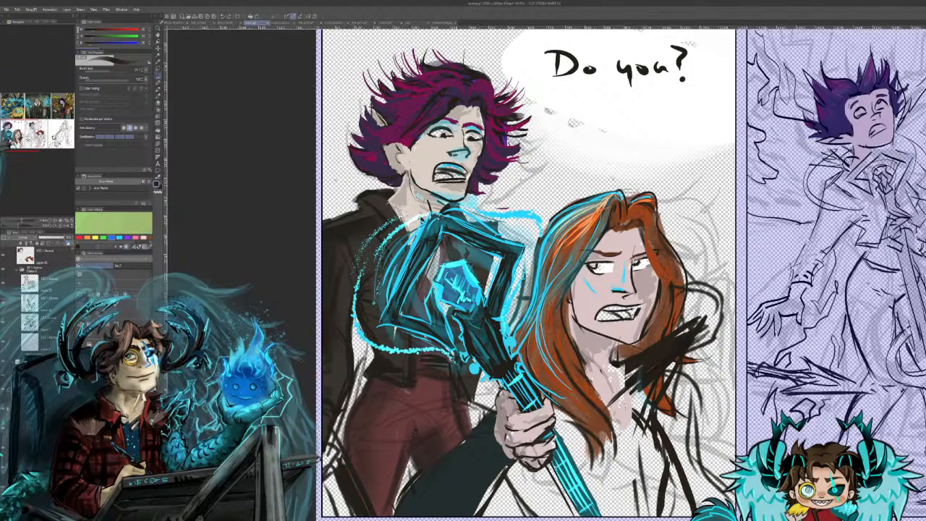
key(b)
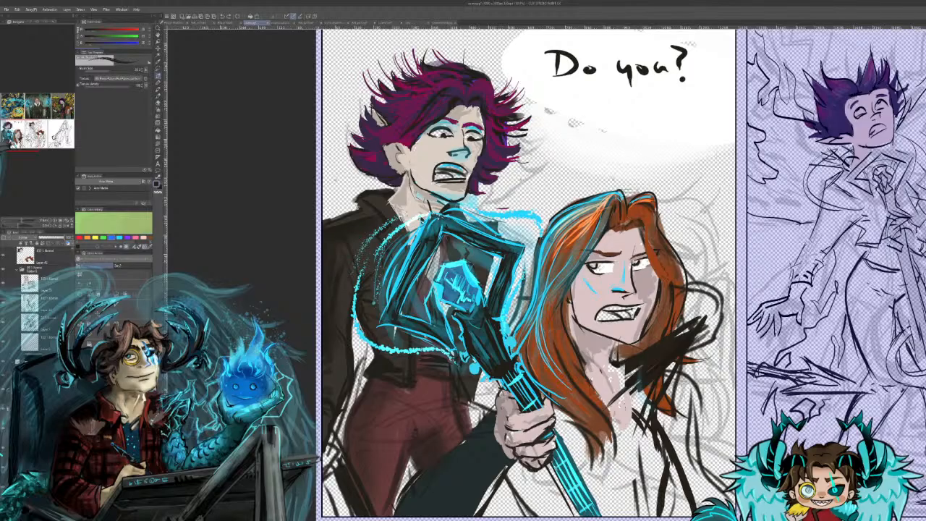
drag(341, 176, 353, 186)
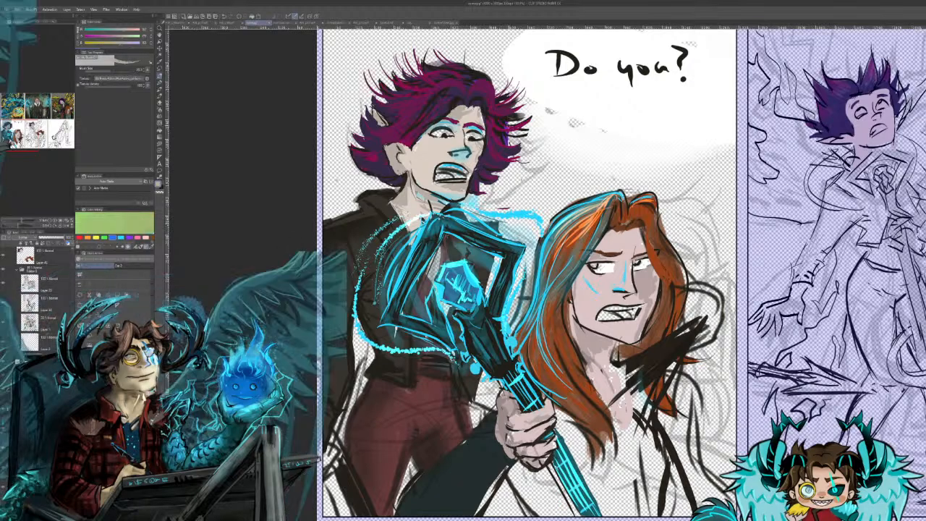
alt+click(388, 110)
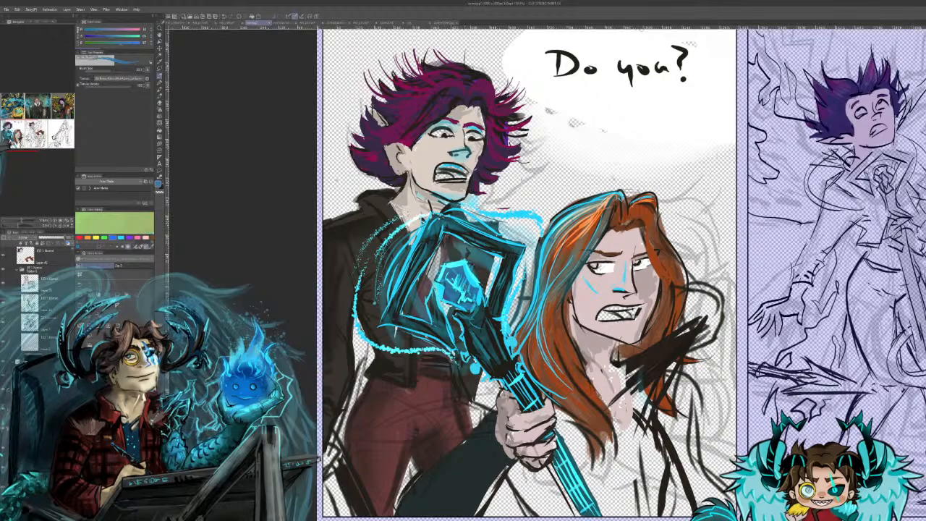
drag(494, 418, 405, 510)
drag(450, 456, 400, 515)
drag(463, 450, 420, 484)
mouse_move(470, 445)
mouse_down()
mouse_move(438, 468)
mouse_move(423, 510)
mouse_move(461, 456)
mouse_up()
key(ctrl+z)
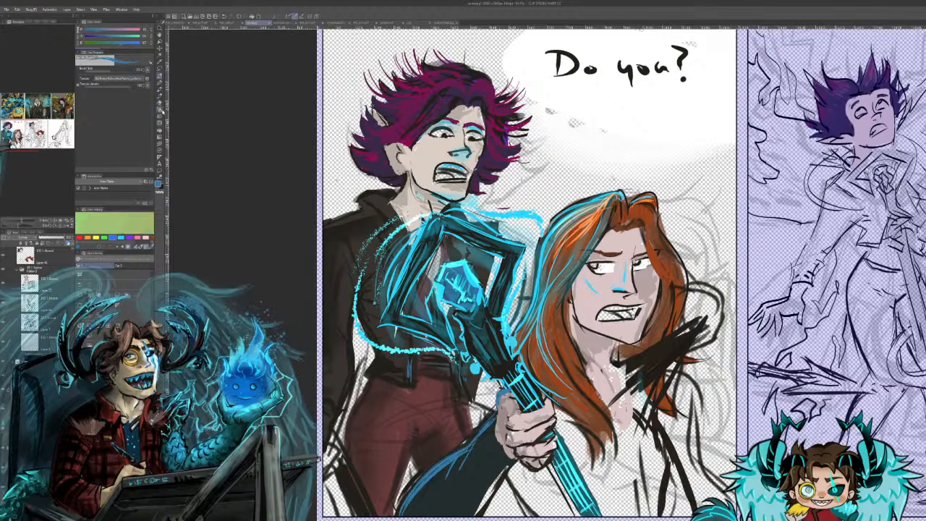
Step: Airbrush a large soft blue glow around the guitar headstock, over the jacket and across the background behind the characters
key(e)
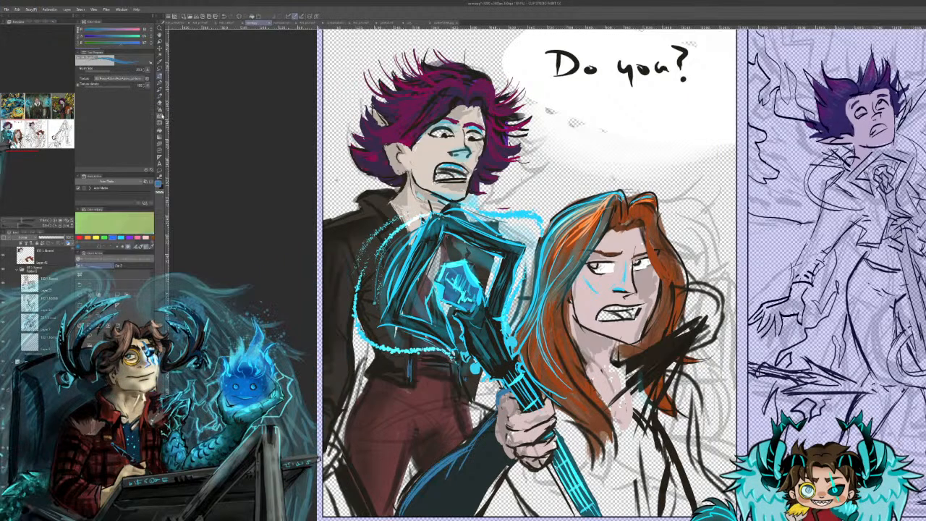
click(119, 71)
mouse_move(456, 268)
mouse_down()
mouse_move(418, 338)
mouse_move(485, 347)
mouse_move(500, 217)
mouse_move(355, 289)
mouse_move(511, 209)
mouse_up()
mouse_move(448, 384)
mouse_down()
mouse_move(515, 246)
mouse_move(426, 246)
mouse_up()
key(ctrl+z)
mouse_move(423, 289)
mouse_down()
mouse_move(488, 286)
mouse_move(438, 268)
mouse_move(398, 311)
mouse_move(449, 224)
mouse_move(517, 217)
mouse_up()
mouse_move(507, 311)
mouse_down()
mouse_move(463, 376)
mouse_move(347, 361)
mouse_move(427, 419)
mouse_move(521, 376)
mouse_up()
mouse_move(601, 145)
mouse_down()
mouse_move(688, 188)
mouse_move(731, 159)
mouse_up()
drag(716, 69, 557, 166)
mouse_move(571, 79)
mouse_down()
mouse_move(506, 156)
mouse_move(351, 209)
mouse_move(340, 109)
mouse_move(359, 58)
mouse_move(348, 170)
mouse_up()
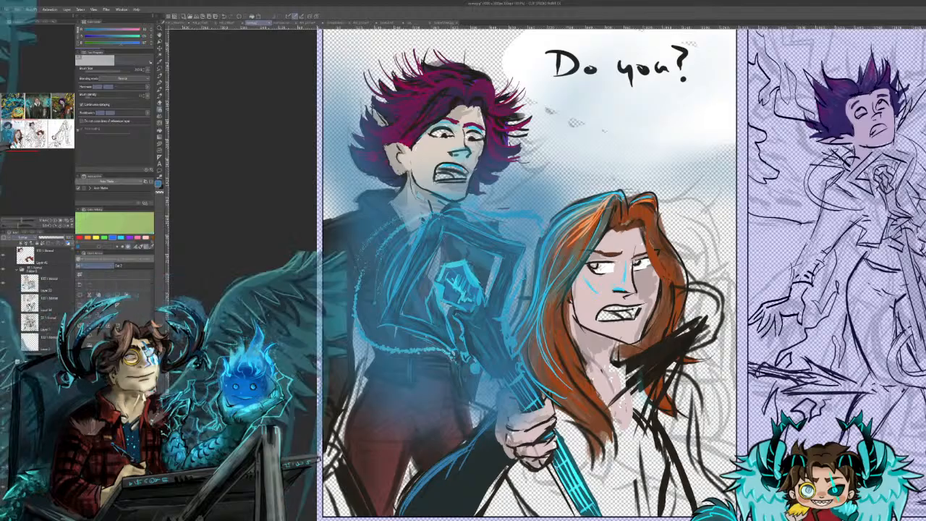
Step: Brighten the crystal with a soft cyan glow and spray fine blue particles beside the headstock
drag(450, 282, 457, 287)
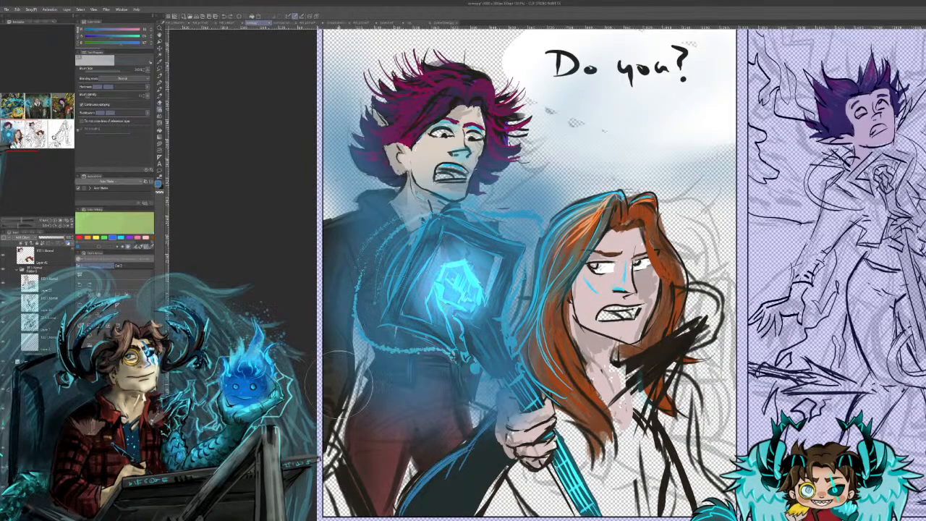
key(b)
key(b)
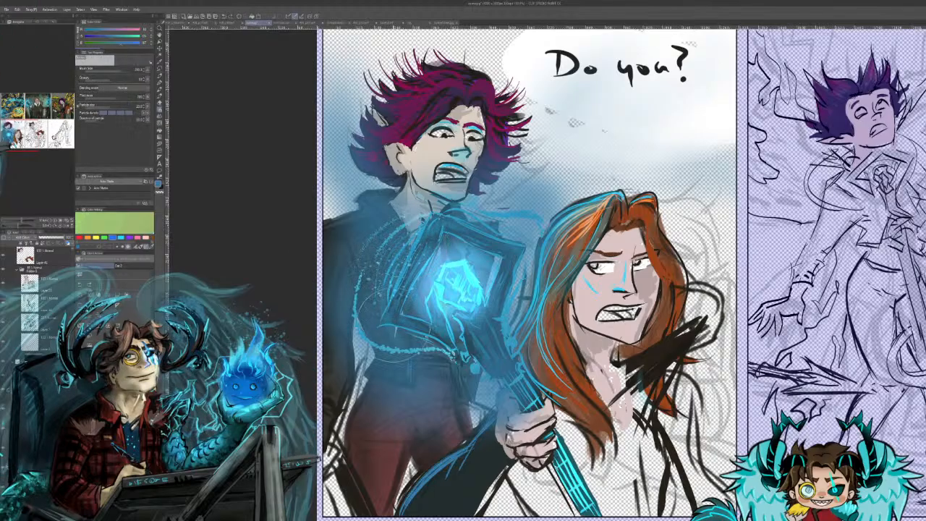
Step: Spray fine blue particles over the dark jacket and along the upper edge of the guitar headstock, undoing the last airbrush marks
mouse_move(443, 209)
mouse_down()
mouse_move(392, 246)
mouse_move(370, 304)
mouse_up()
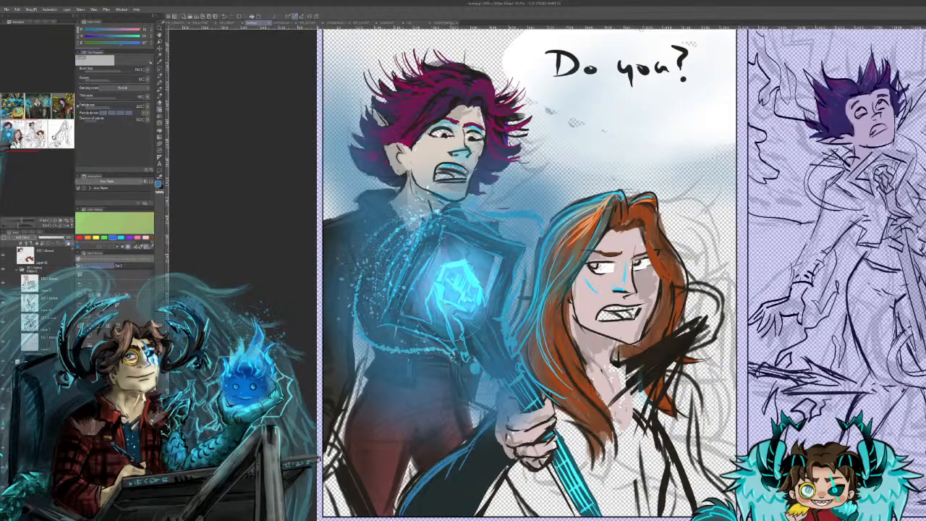
drag(489, 213, 523, 215)
key(b)
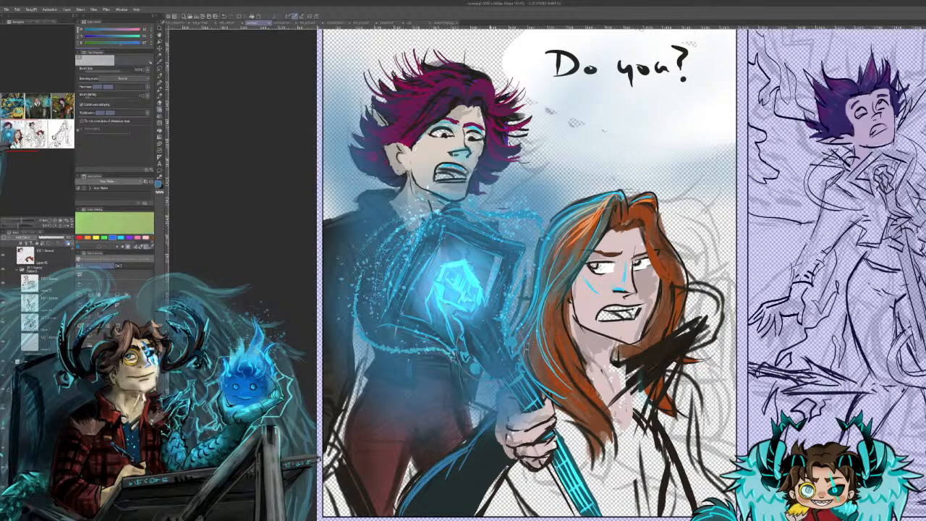
drag(557, 373, 529, 412)
key(ctrl+z)
key(ctrl+z)
Step: Airbrush a soft cyan glow over the red-haired woman's face and hair and under the other character's chin and neck
mouse_move(456, 358)
mouse_down()
mouse_move(428, 476)
mouse_move(405, 430)
mouse_up()
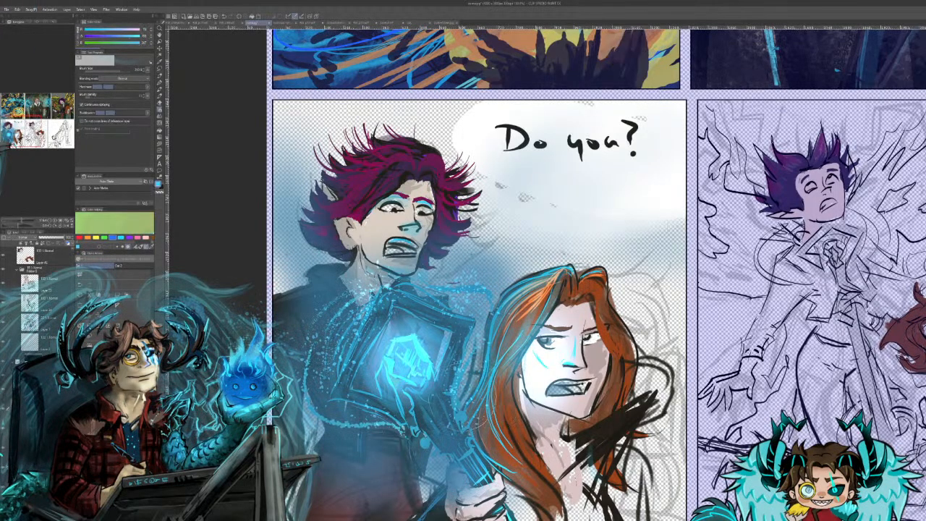
drag(510, 383, 489, 434)
drag(536, 362, 522, 427)
drag(532, 383, 532, 507)
mouse_move(529, 449)
mouse_down()
mouse_move(550, 514)
mouse_move(456, 412)
mouse_up()
mouse_move(500, 456)
mouse_down()
mouse_move(521, 297)
mouse_move(608, 318)
mouse_move(619, 347)
mouse_up()
drag(406, 246, 423, 269)
mouse_move(340, 249)
mouse_down()
mouse_move(405, 289)
mouse_move(389, 313)
mouse_move(351, 316)
mouse_up()
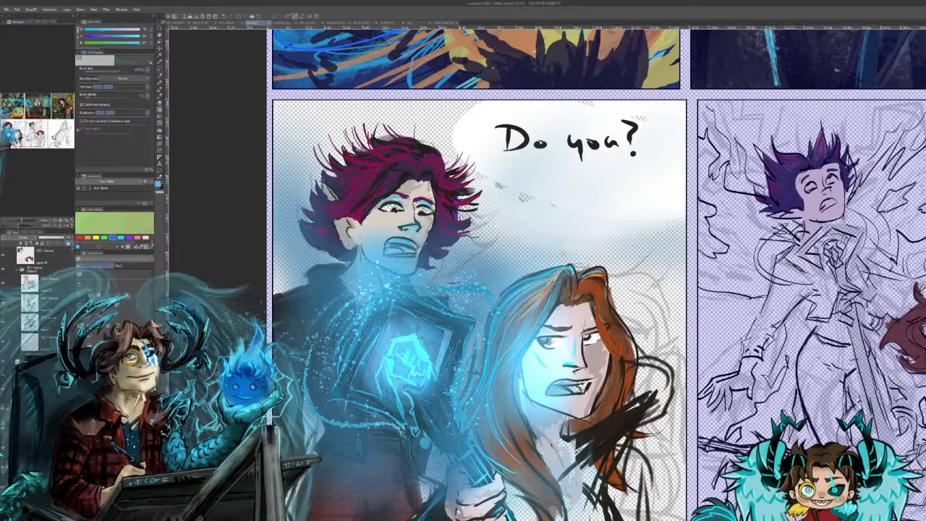
Step: Darken the "Do you?" panel's background with a dark grey-brown behind the characters and around the speech bubble
scroll(477, 290, down, 3)
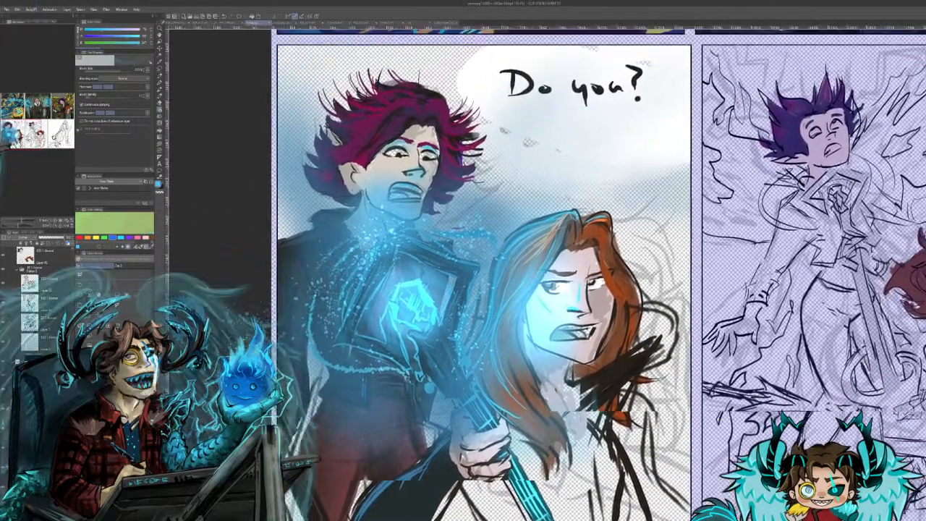
drag(710, 130, 447, 356)
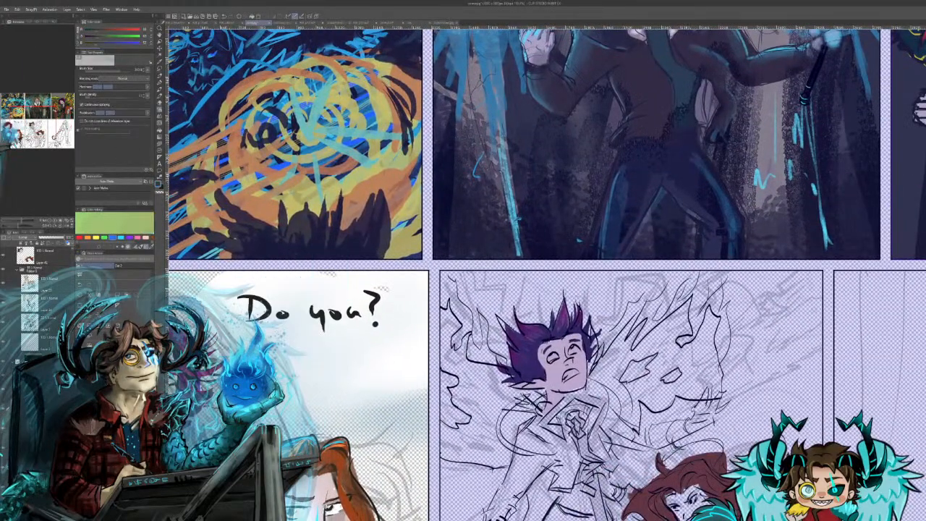
scroll(40, 312, down, 5)
click(44, 273)
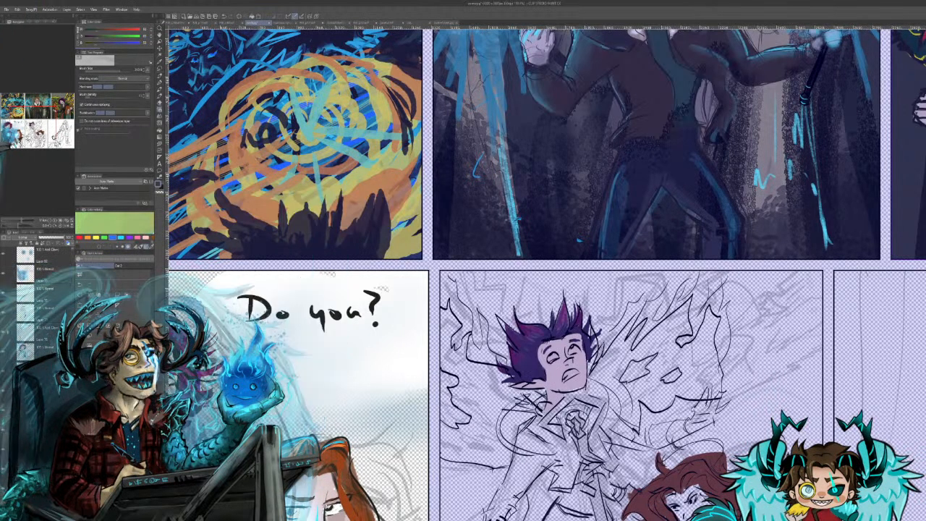
scroll(40, 304, down, 1)
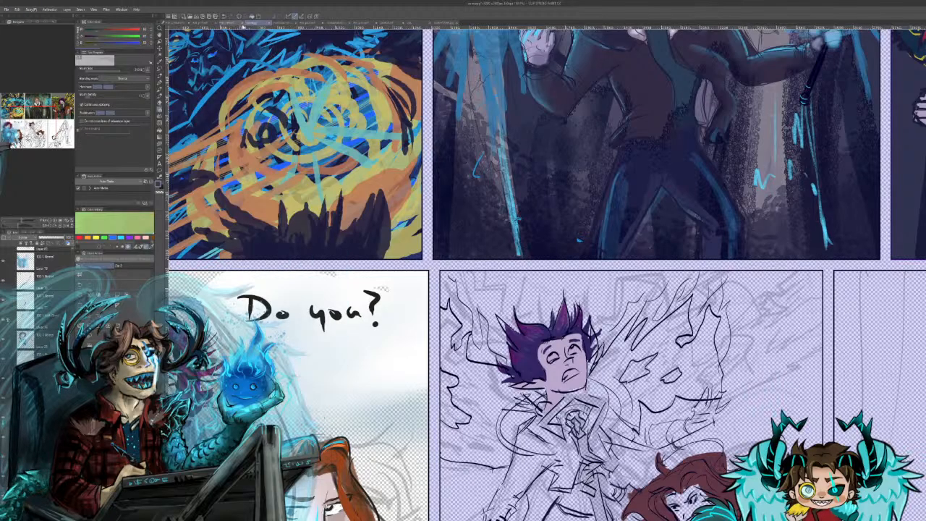
key(ctrl+z)
drag(477, 376, 620, 162)
drag(179, 242, 239, 266)
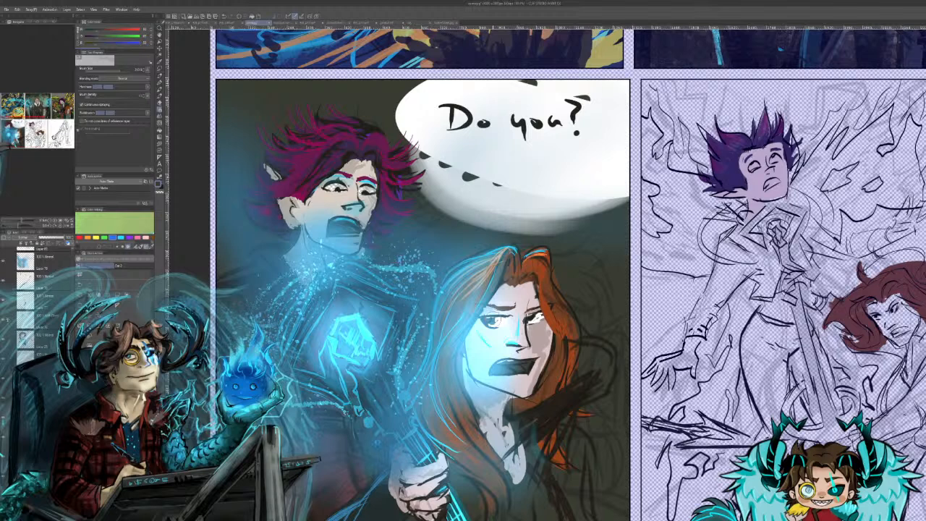
Step: Clear the dark background paint from the red-haired woman's teeth and the lower ends of her hair
mouse_move(494, 366)
mouse_down()
mouse_move(528, 375)
mouse_move(534, 363)
mouse_up()
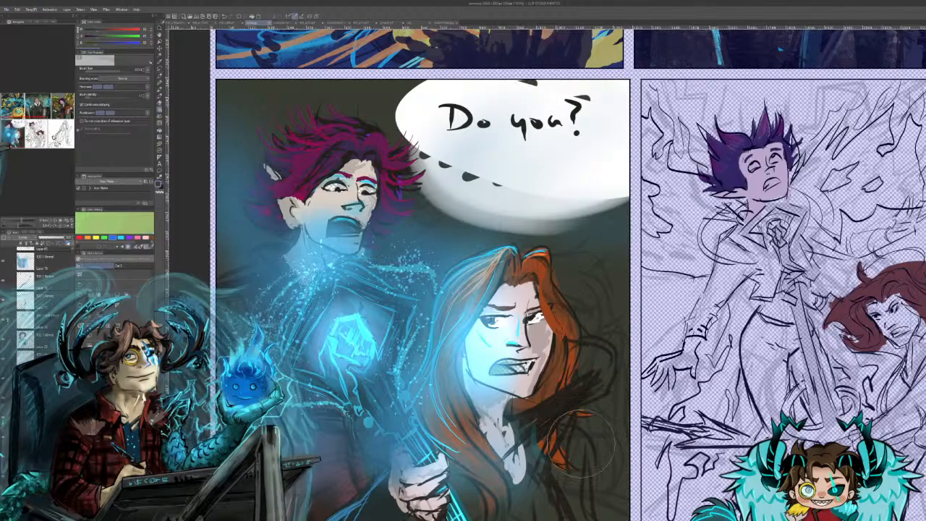
mouse_move(589, 424)
mouse_down()
mouse_move(572, 435)
mouse_move(612, 434)
mouse_move(558, 463)
mouse_move(561, 498)
mouse_up()
drag(463, 275, 399, 336)
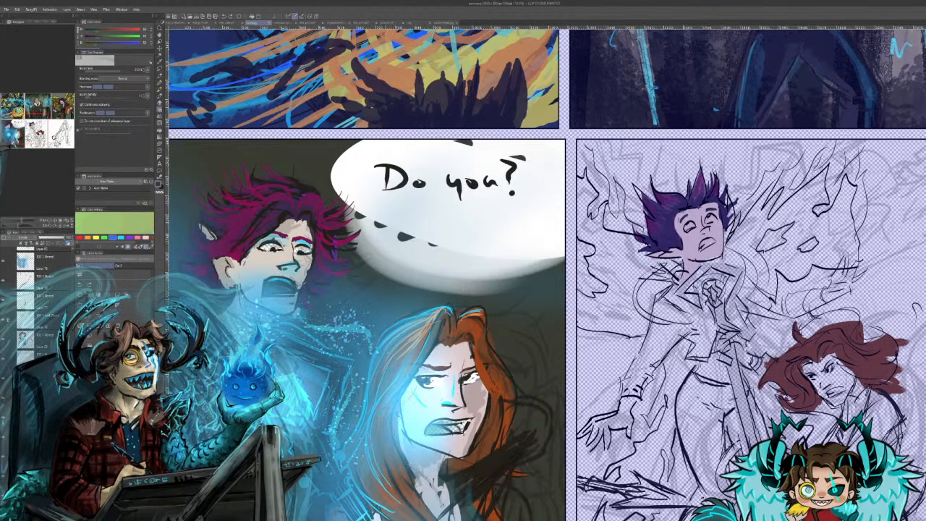
key(x)
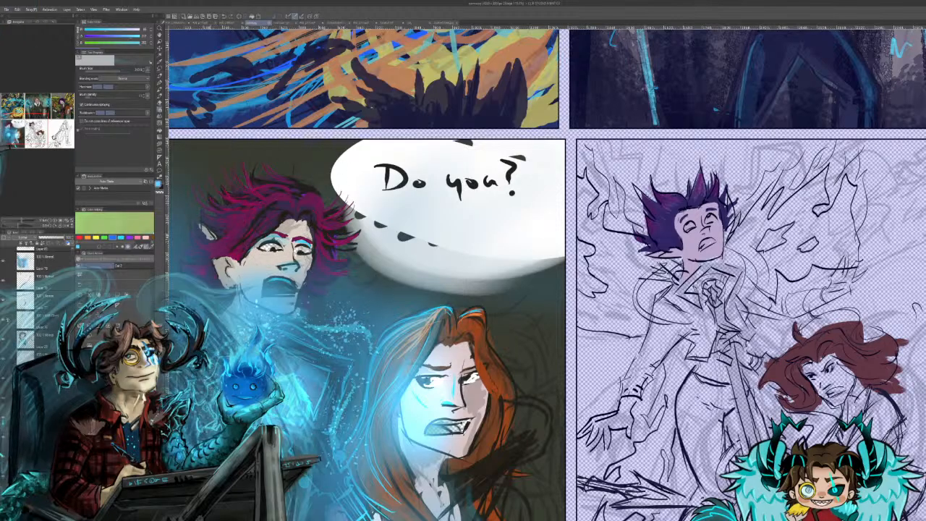
mouse_move(492, 333)
mouse_down()
mouse_move(460, 283)
mouse_move(575, 204)
mouse_move(602, 206)
mouse_move(599, 251)
mouse_move(579, 241)
mouse_up()
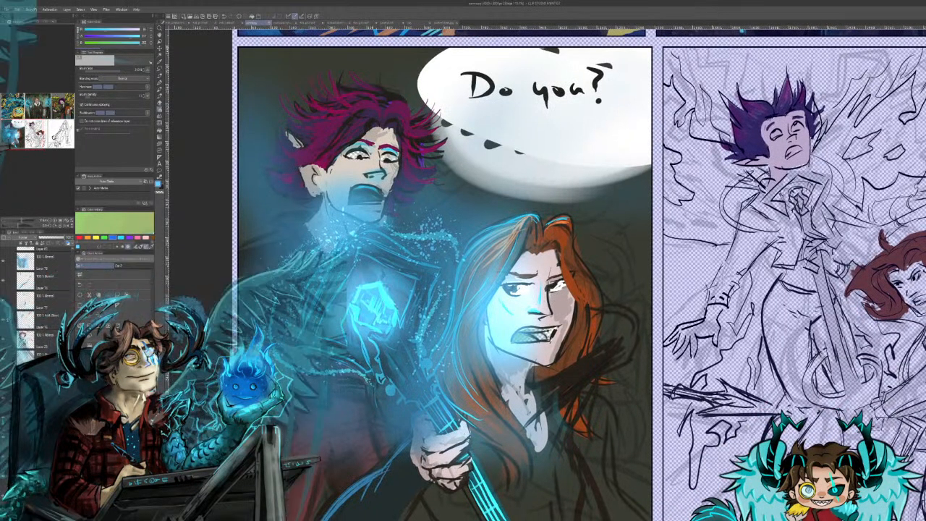
Step: Paint bright cyan strokes along the headstock's edges and squiggly energy marks around the glowing crystal with a textured brush
drag(72, 268, 74, 267)
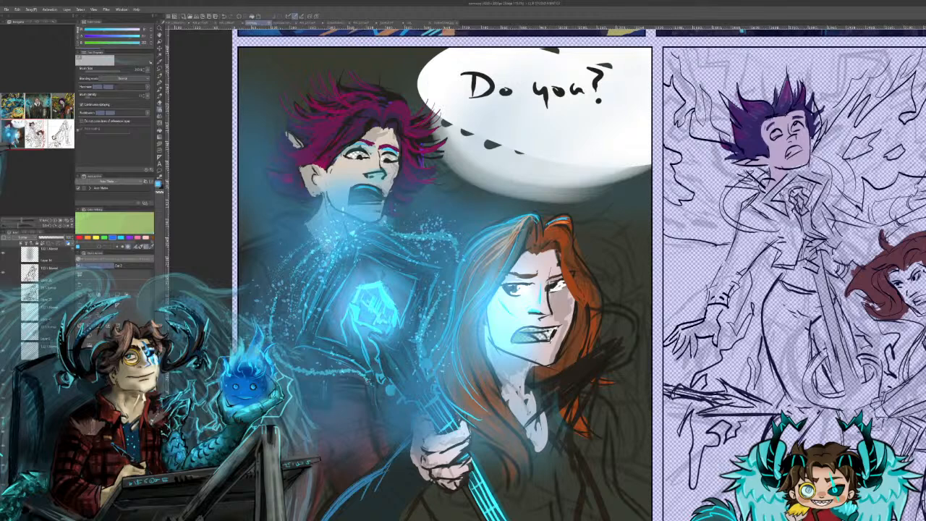
click(48, 343)
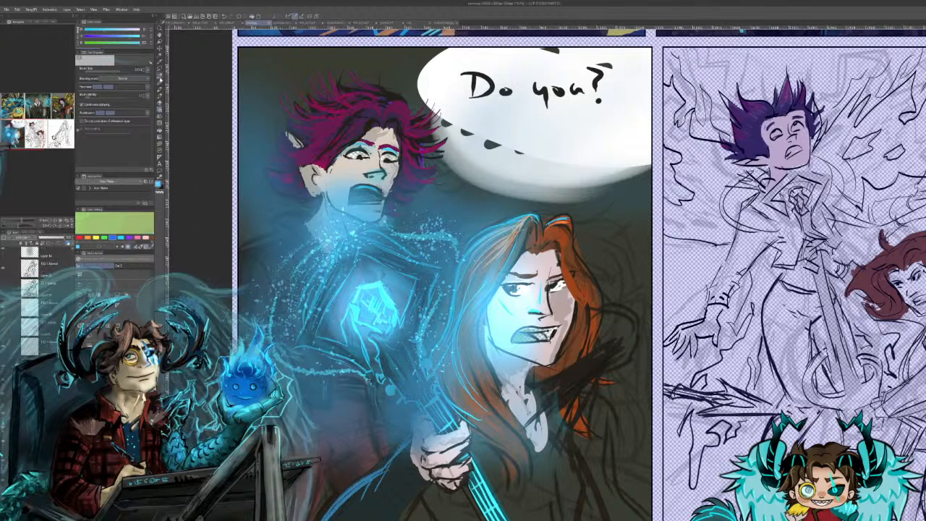
click(160, 77)
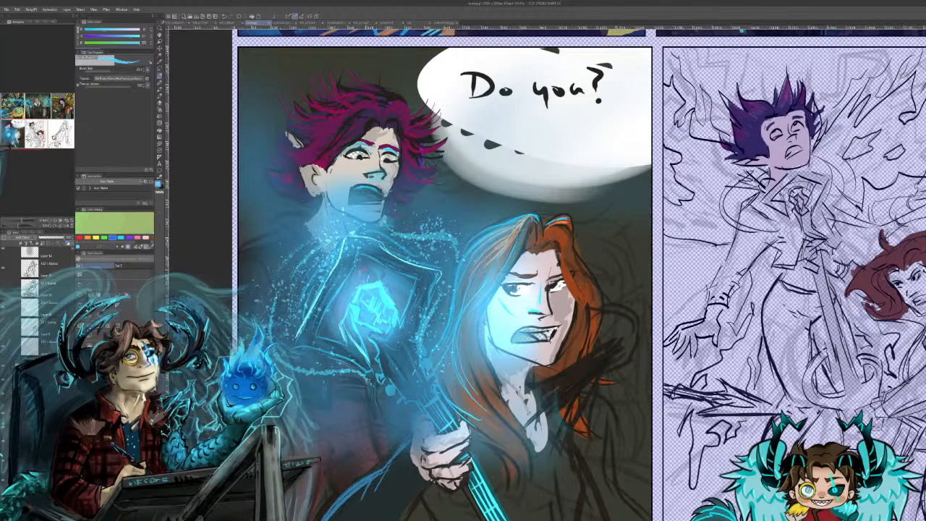
mouse_move(399, 292)
mouse_down()
mouse_move(393, 258)
mouse_move(417, 253)
mouse_move(402, 245)
mouse_up()
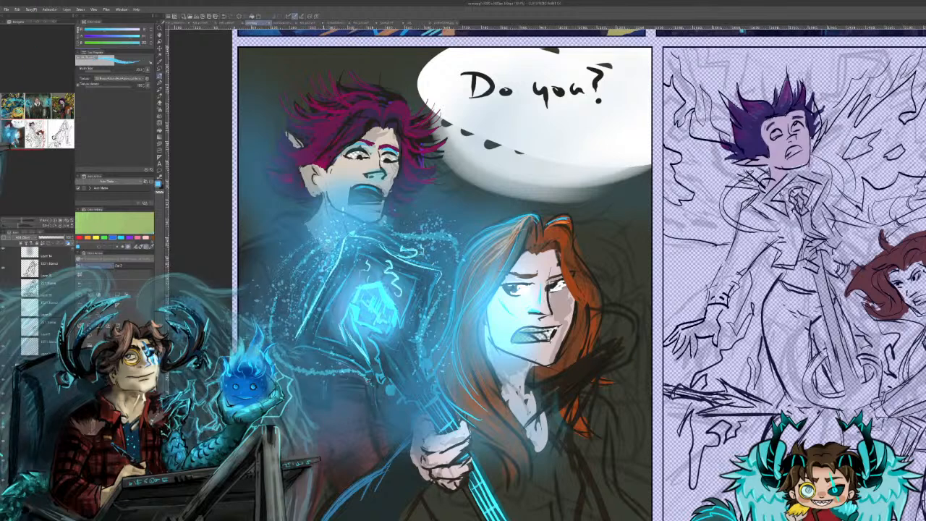
drag(309, 311, 308, 280)
drag(464, 290, 490, 312)
drag(18, 132, 19, 131)
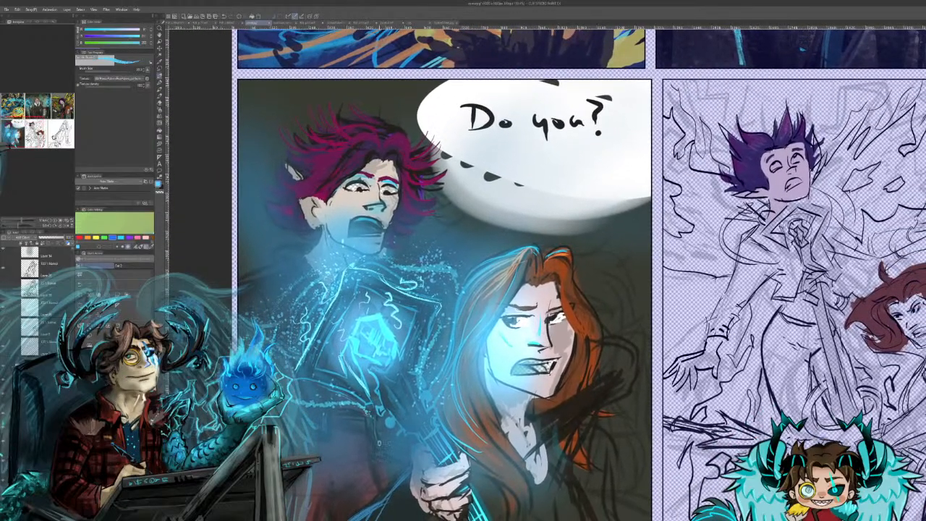
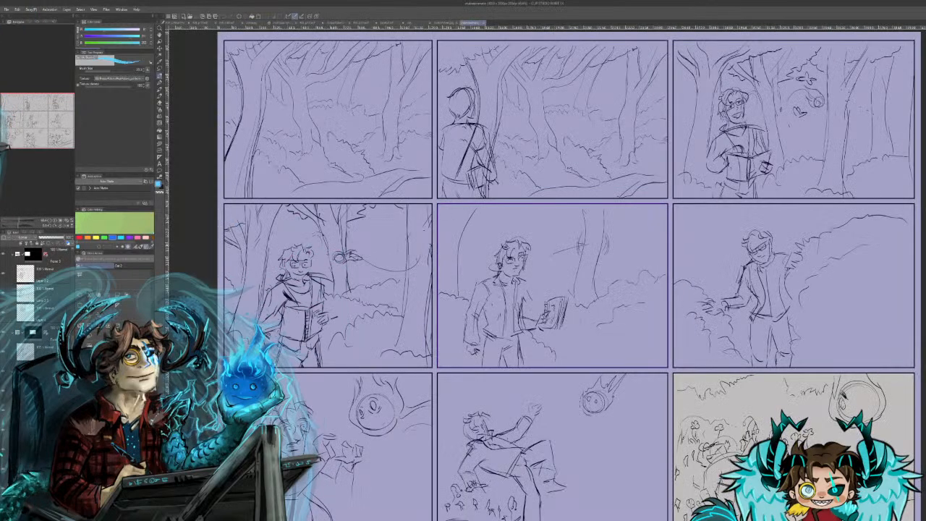
Step: On the empty-looking nine-panel page, raise the opacity of the first panel's sketch layer to maximum and hide that layer
key(ctrl+minus)
key(ctrl+plus)
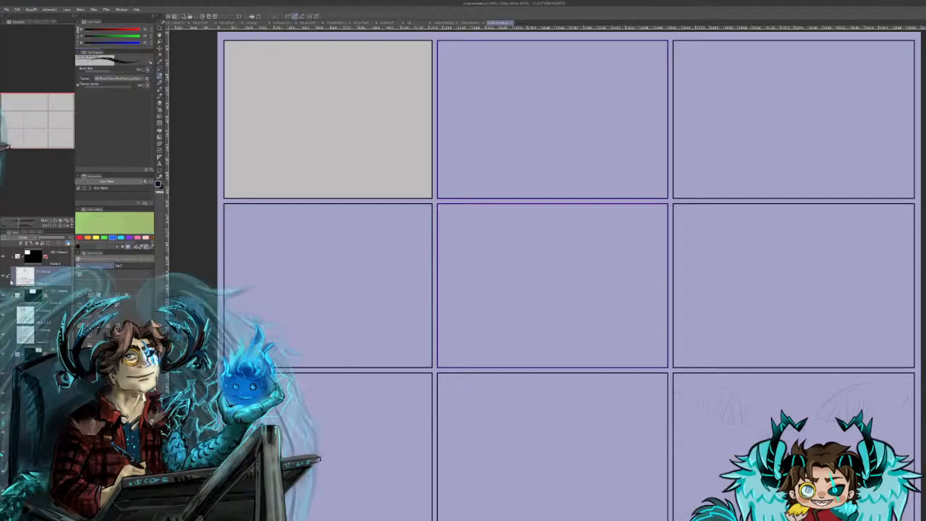
click(49, 262)
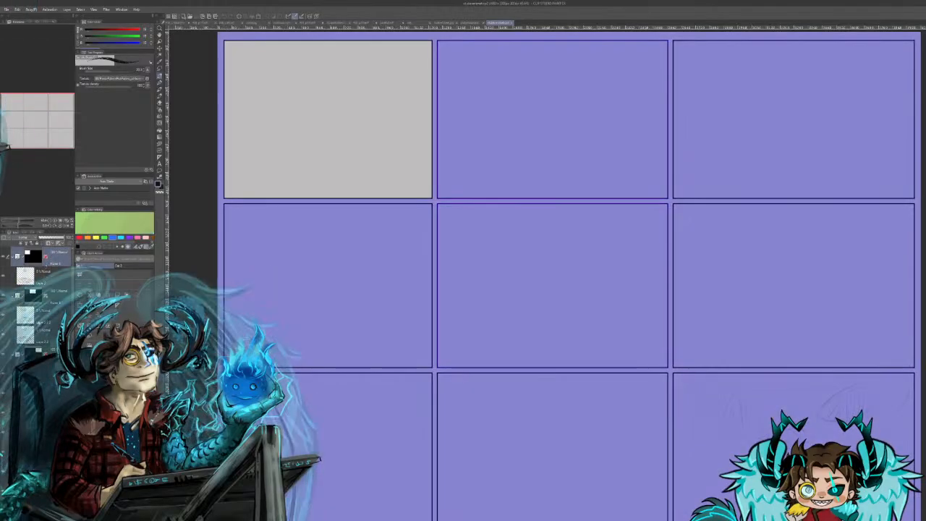
click(3, 257)
click(3, 259)
click(4, 258)
click(3, 259)
click(42, 281)
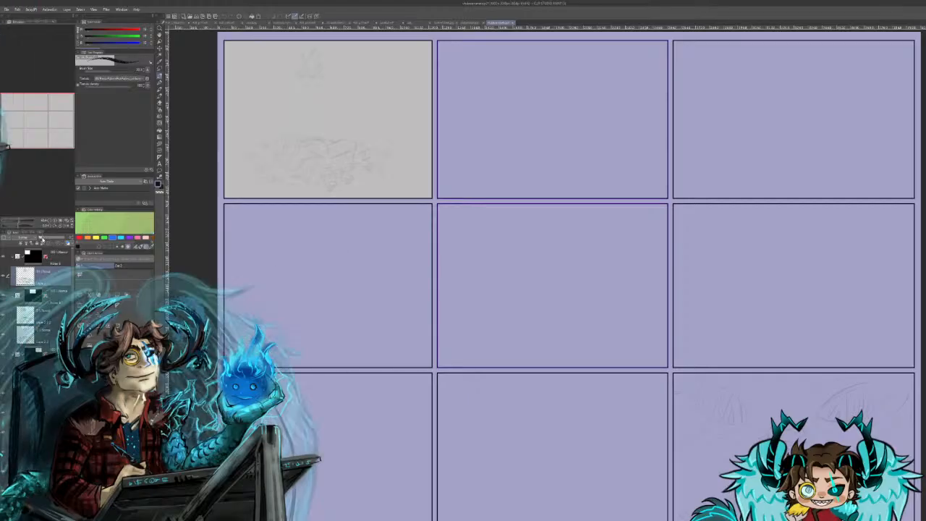
drag(40, 238, 65, 239)
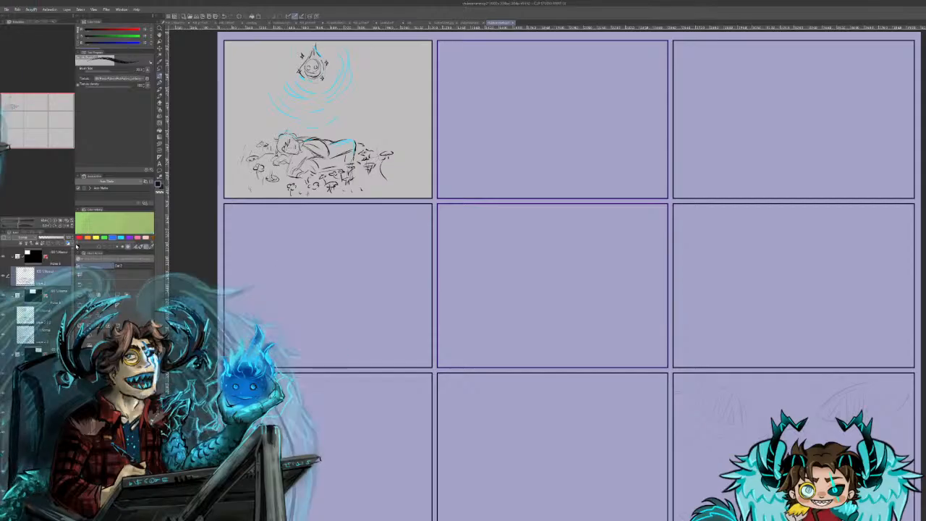
drag(14, 109, 17, 104)
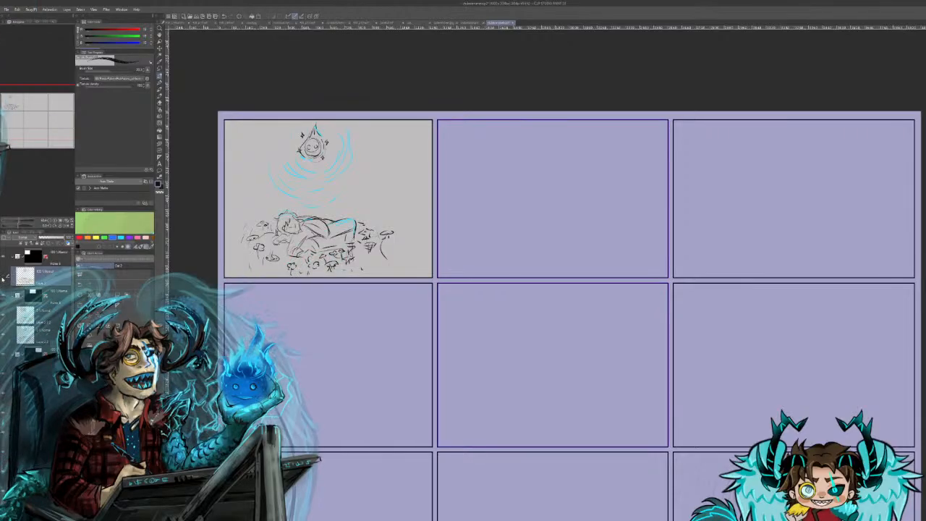
click(3, 277)
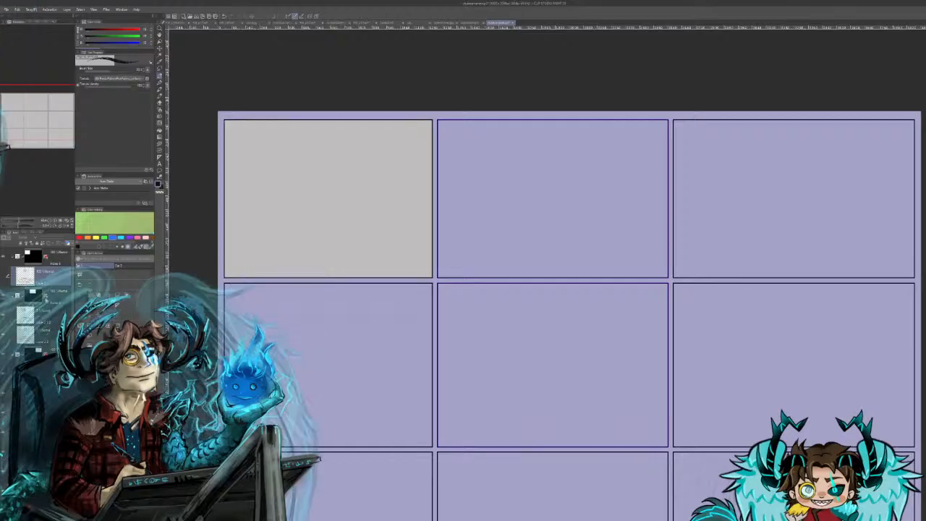
Step: Raise the opacity of the faint sketch layers in the second and third panels of the upper row to maximum
click(52, 297)
click(50, 316)
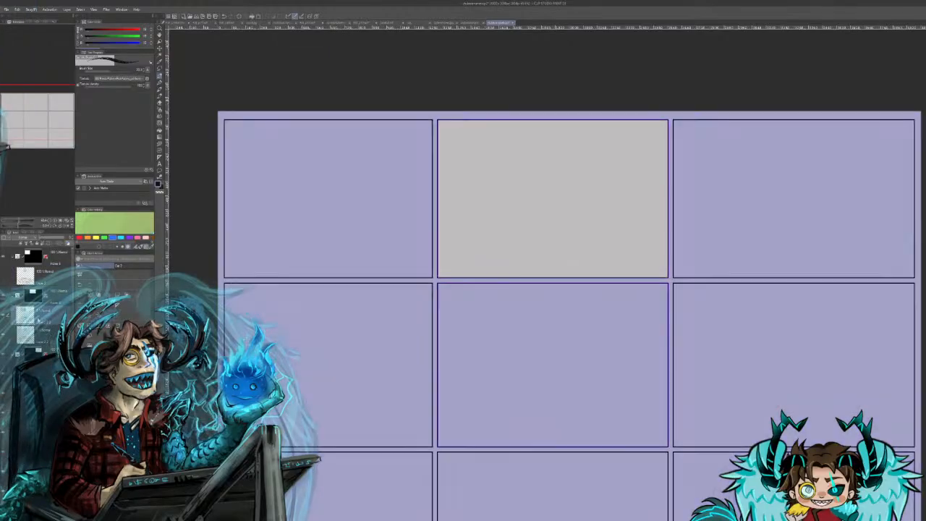
click(45, 238)
drag(45, 238, 76, 241)
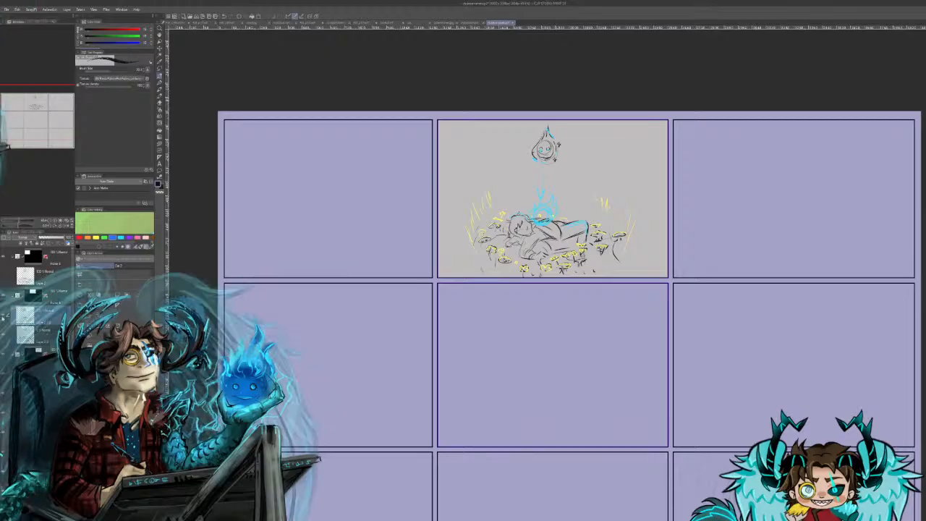
drag(26, 115, 30, 114)
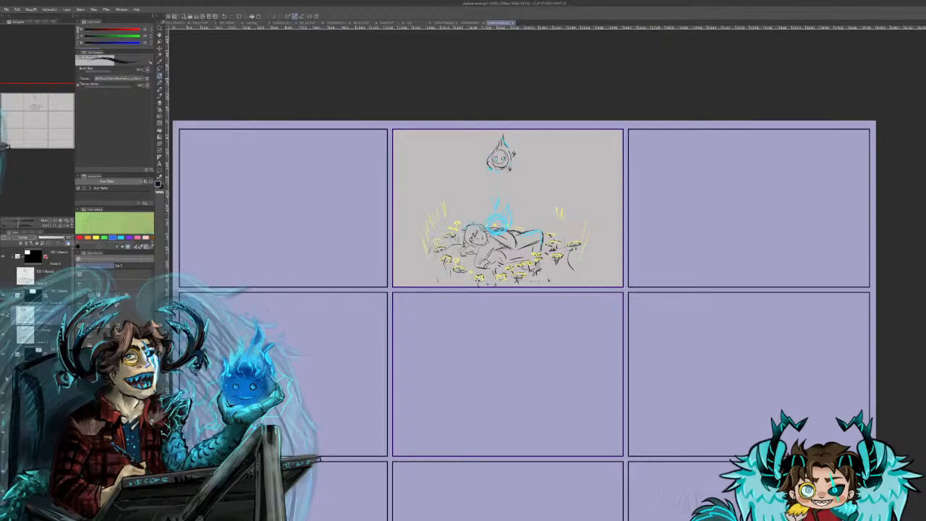
click(44, 373)
drag(46, 239, 76, 240)
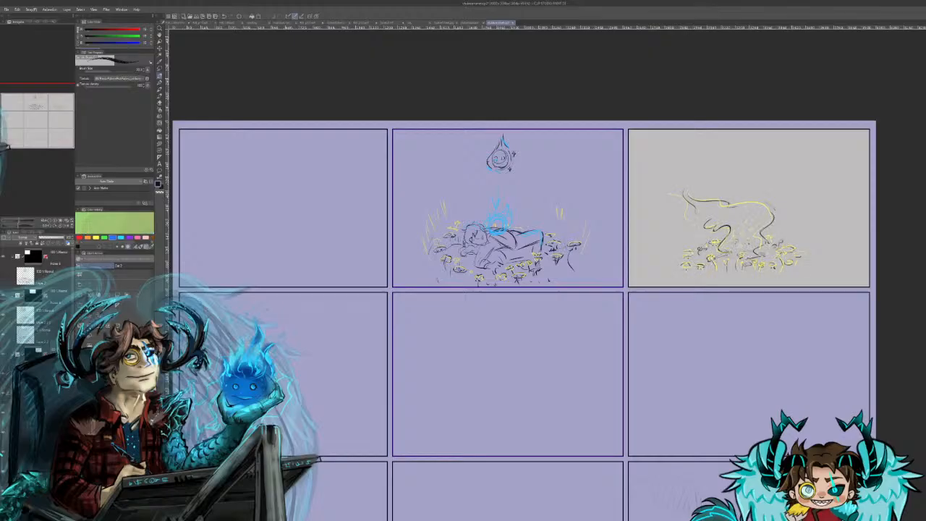
Step: Check the first panel's frame folder and hidden sketch layer, and select the second panel's sketch layer
click(49, 273)
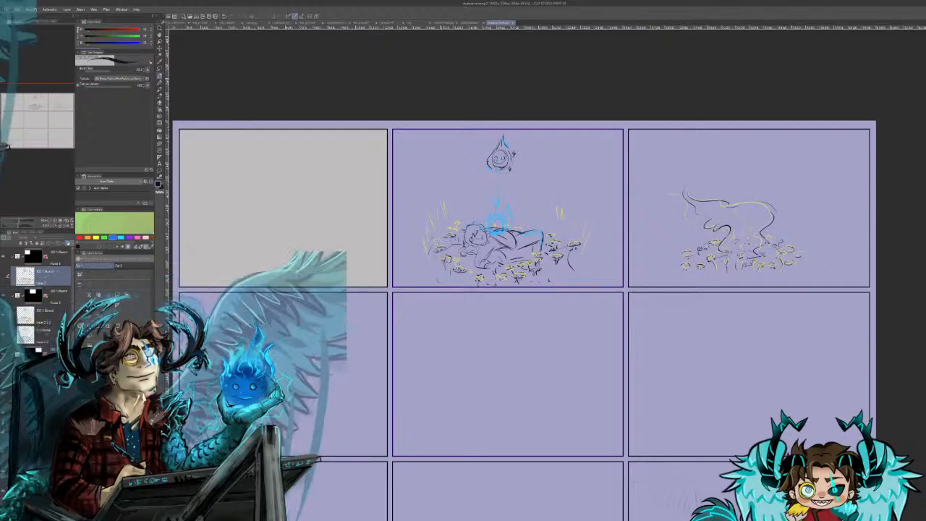
click(48, 257)
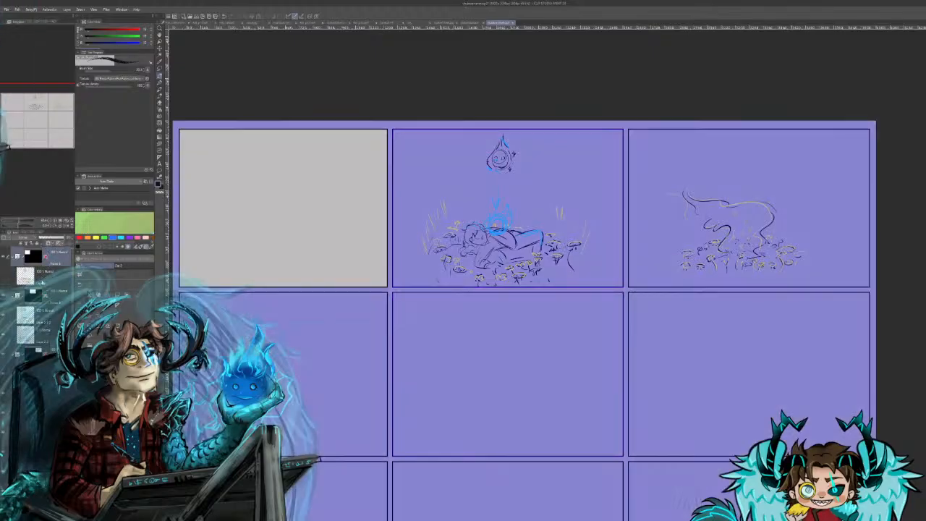
click(42, 282)
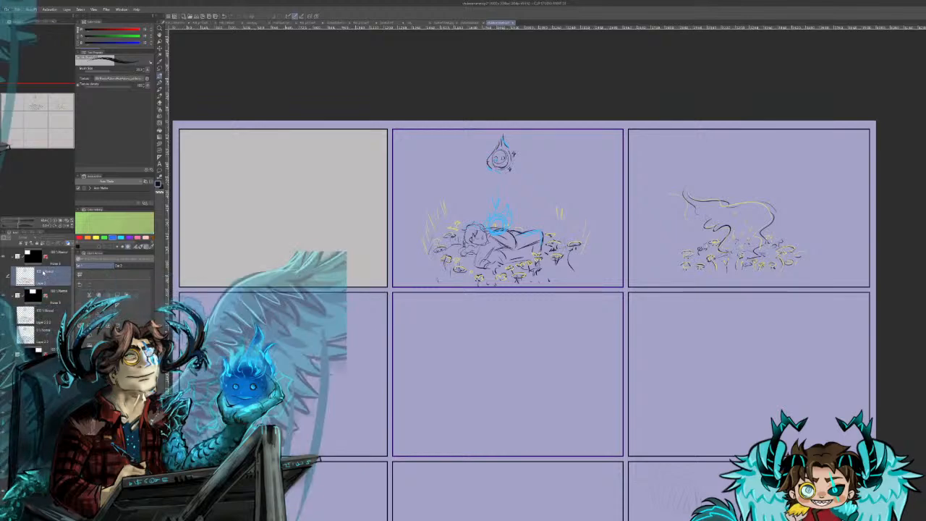
click(49, 257)
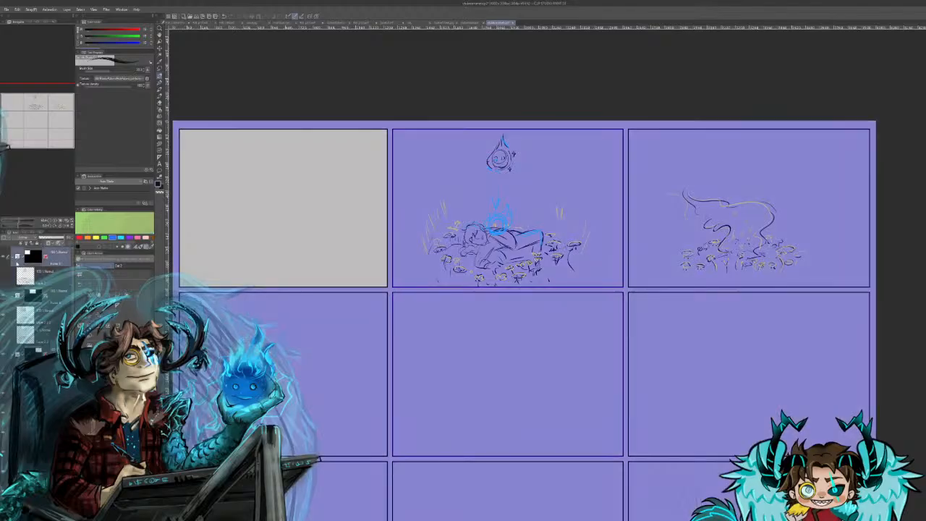
click(63, 273)
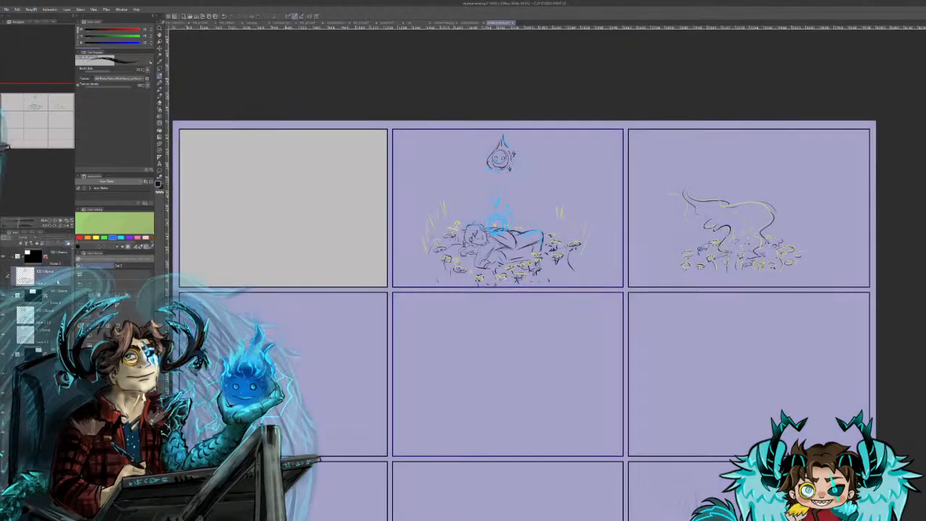
click(57, 316)
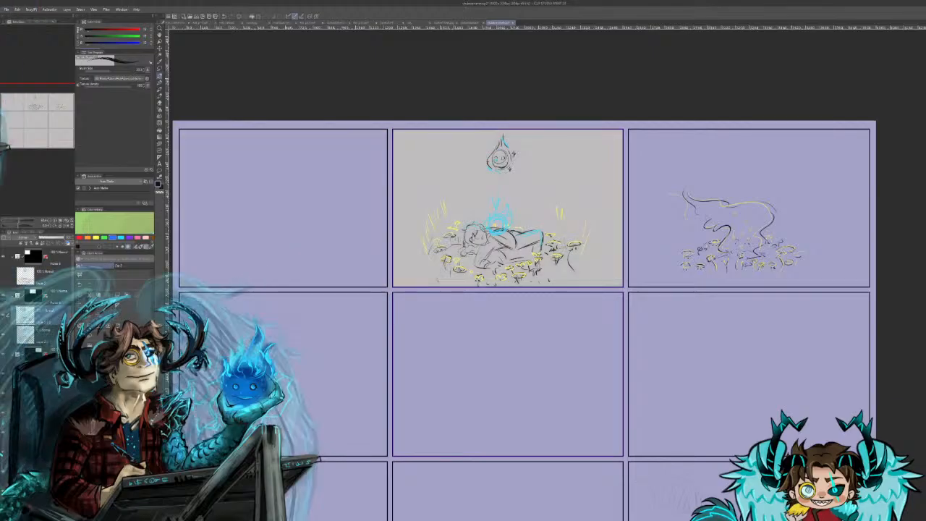
Step: Raise the opacity of the faint sketch layers in the three middle-row panels to maximum
click(55, 374)
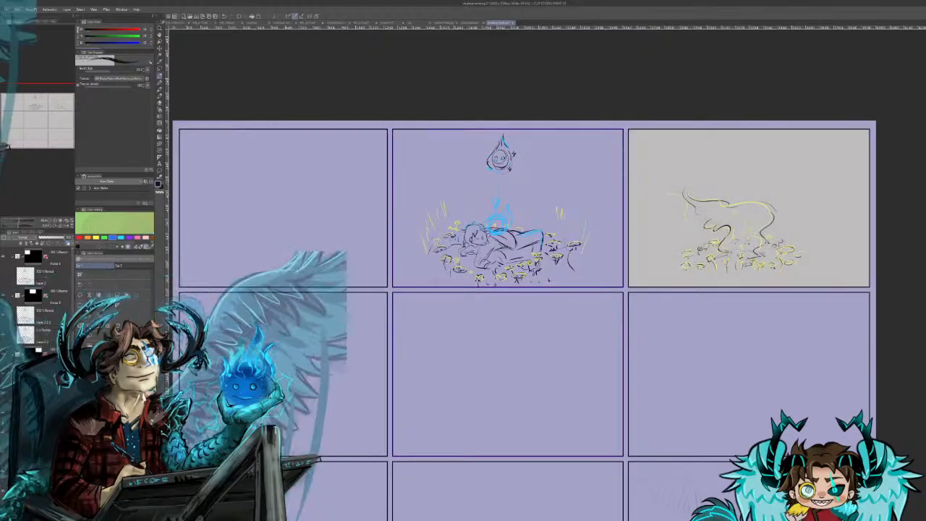
click(54, 413)
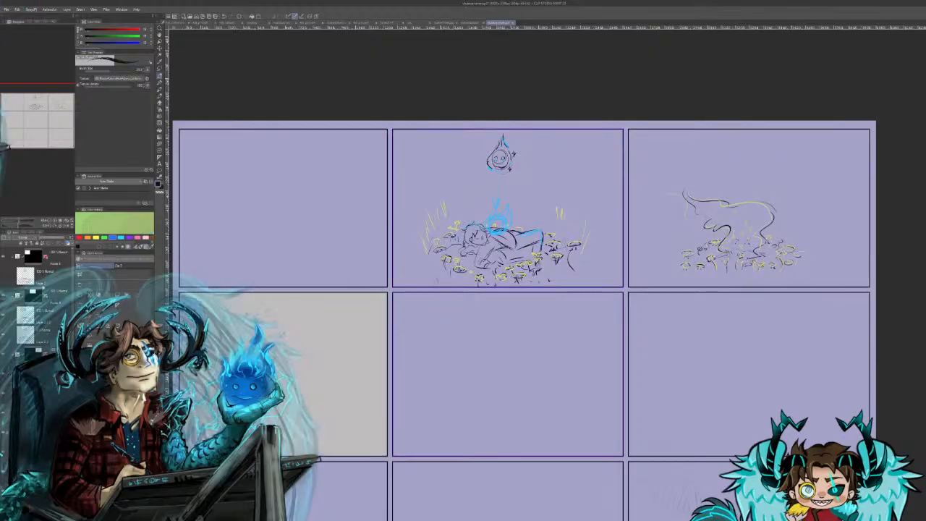
click(3, 413)
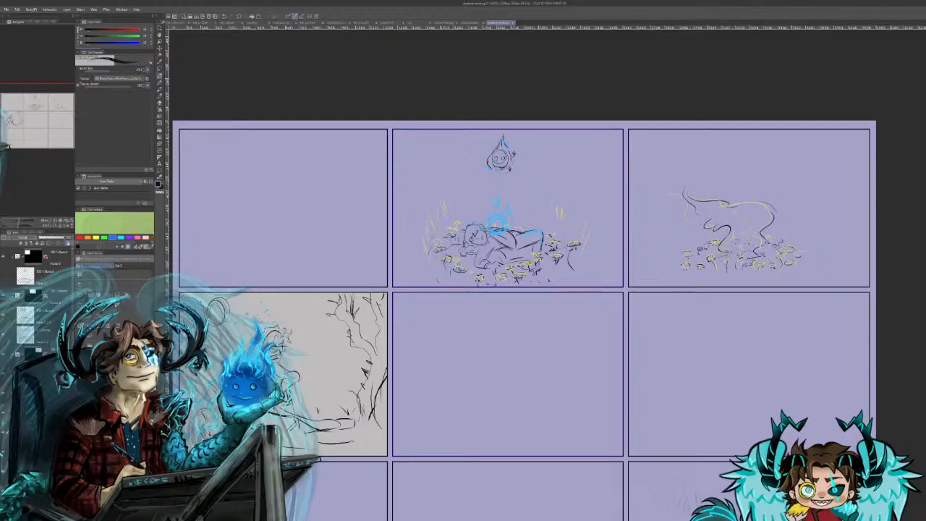
click(45, 450)
mouse_move(43, 239)
mouse_down()
mouse_move(83, 243)
mouse_move(72, 329)
mouse_up()
click(44, 393)
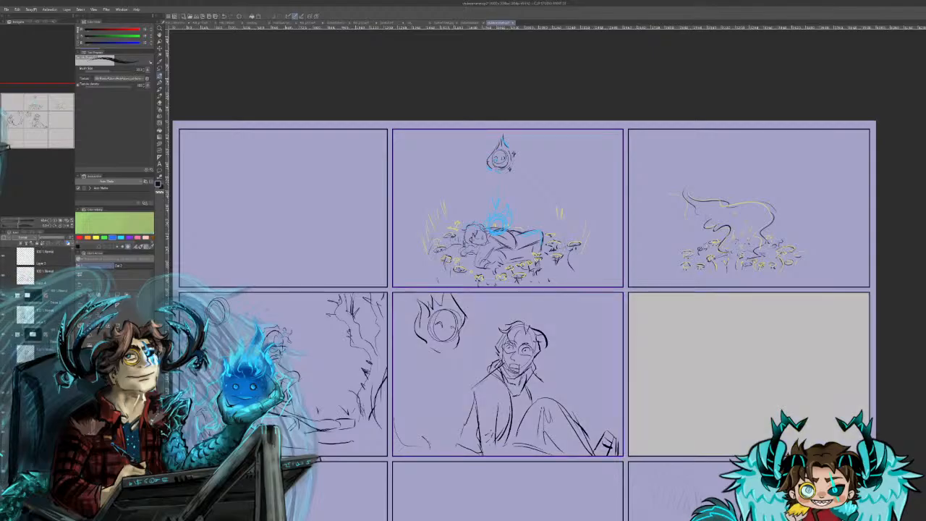
drag(44, 238, 86, 242)
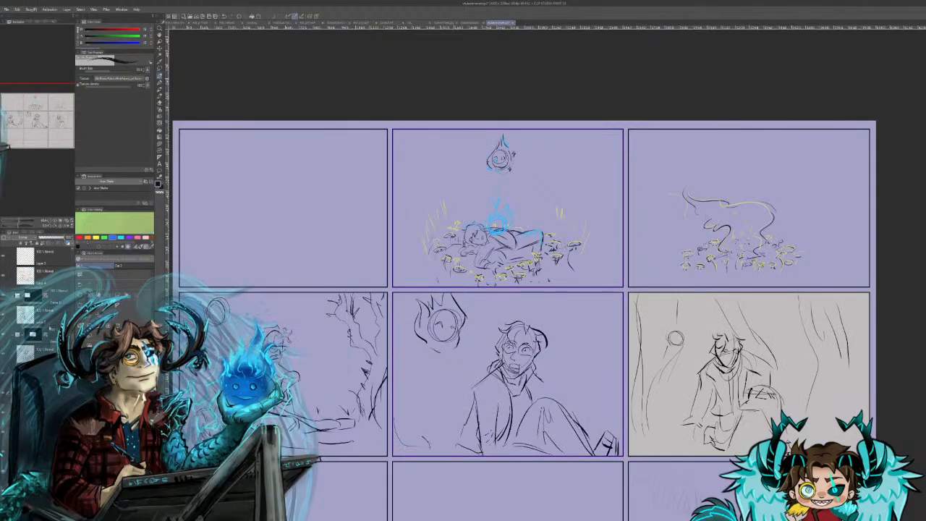
Step: Raise the opacity of the faint sketch layers in the three bottom-row panels to maximum
click(45, 432)
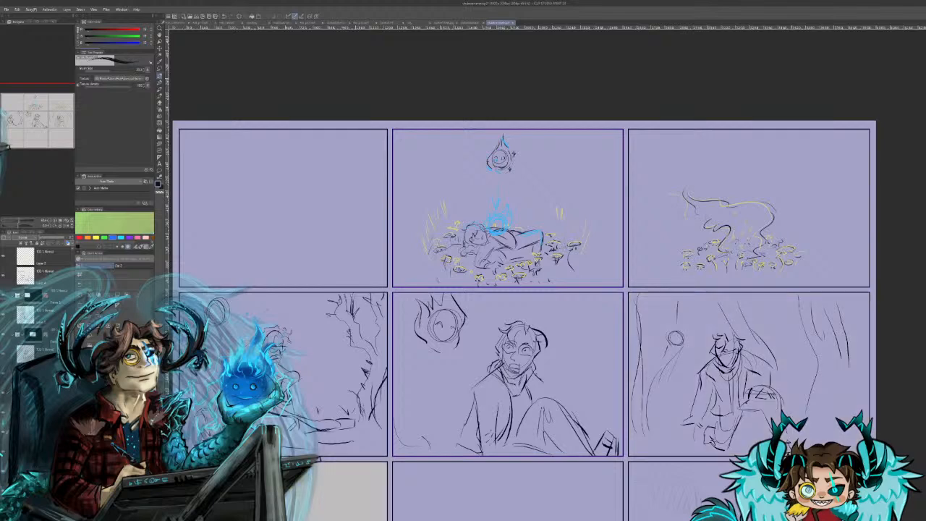
drag(42, 238, 71, 240)
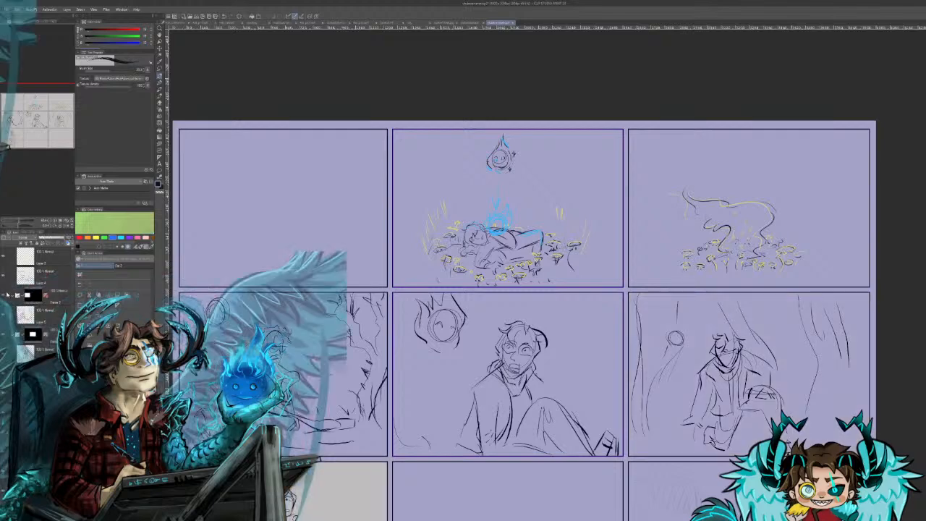
drag(37, 129, 39, 151)
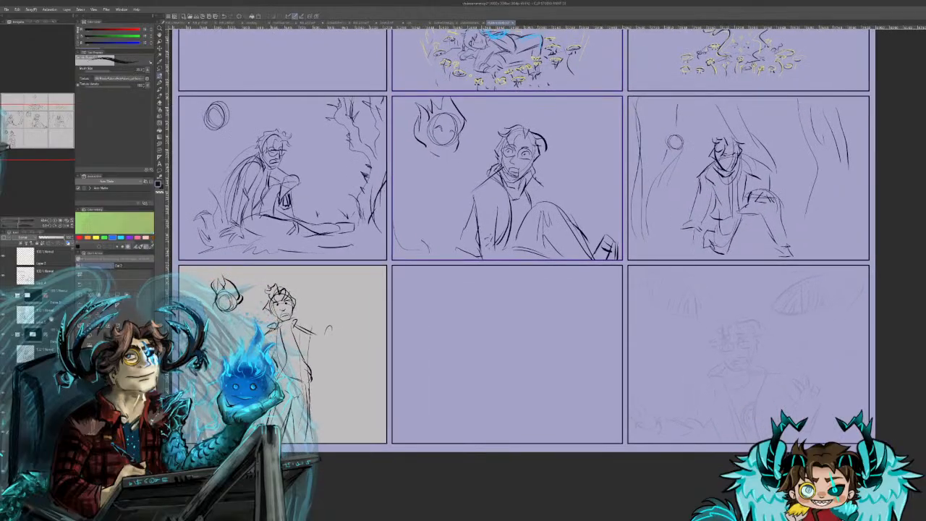
click(48, 316)
drag(42, 238, 69, 240)
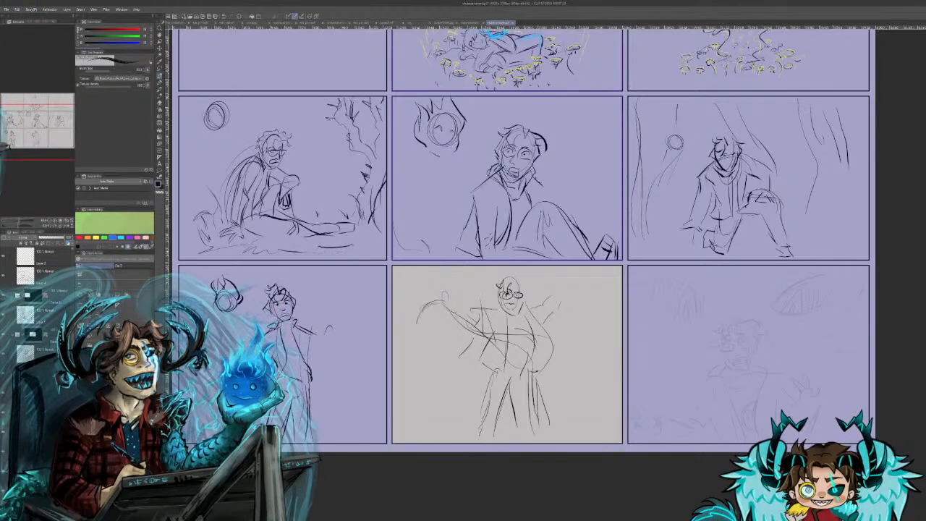
click(45, 393)
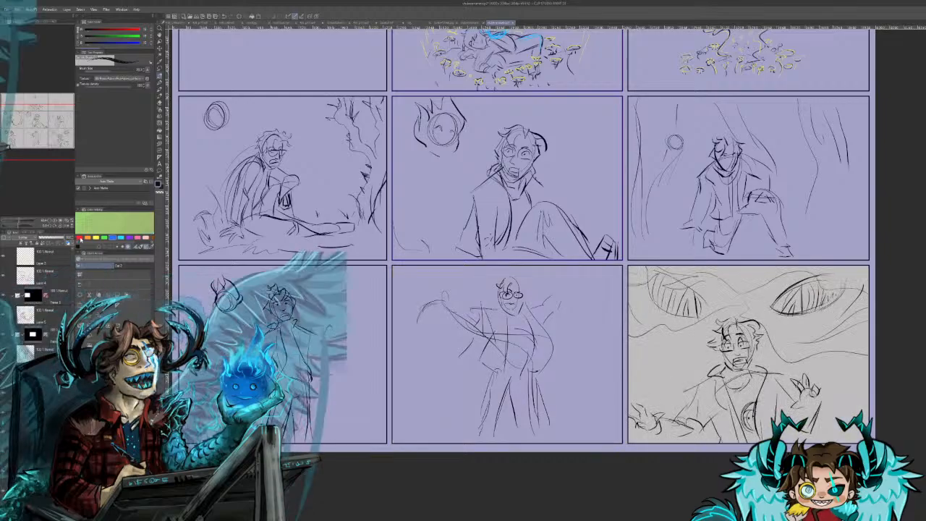
drag(39, 130, 54, 133)
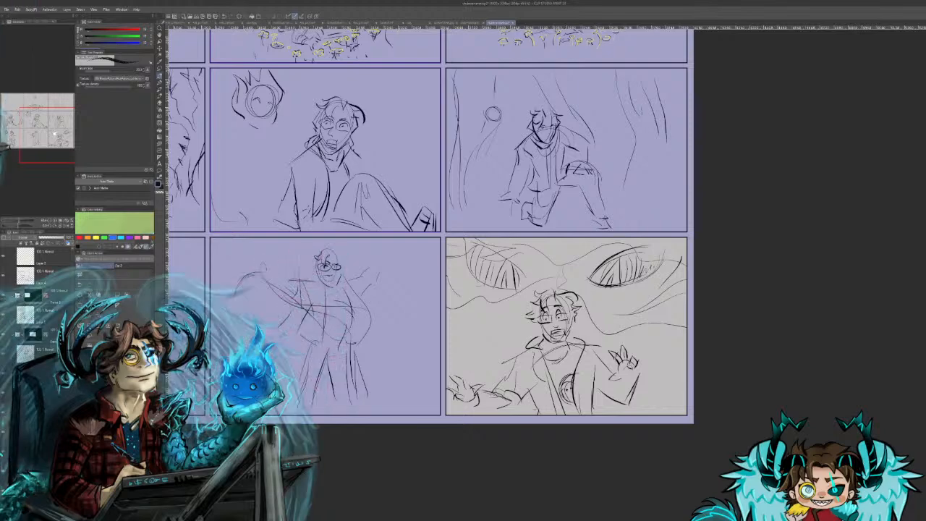
drag(42, 151, 12, 136)
Step: Return to the forest comic page, create a new blank canvas, and reset its view rotation to upright
click(472, 24)
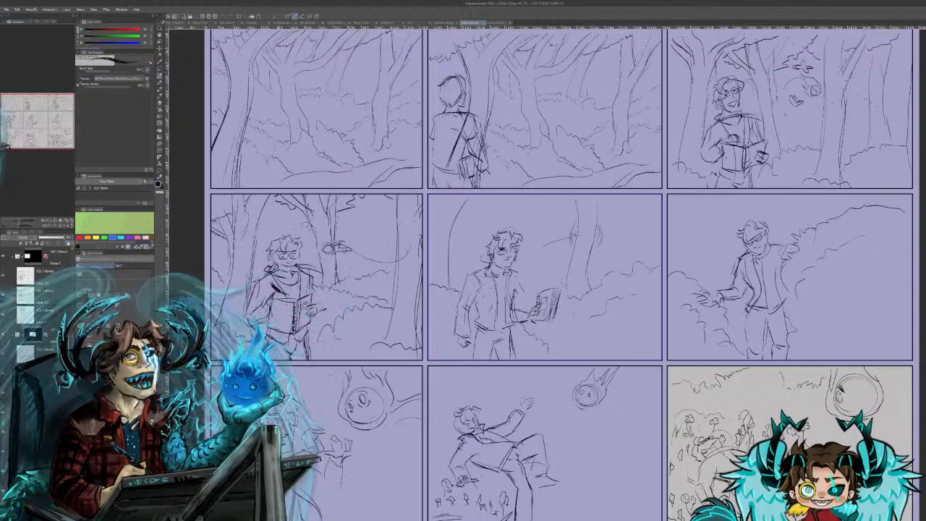
click(188, 18)
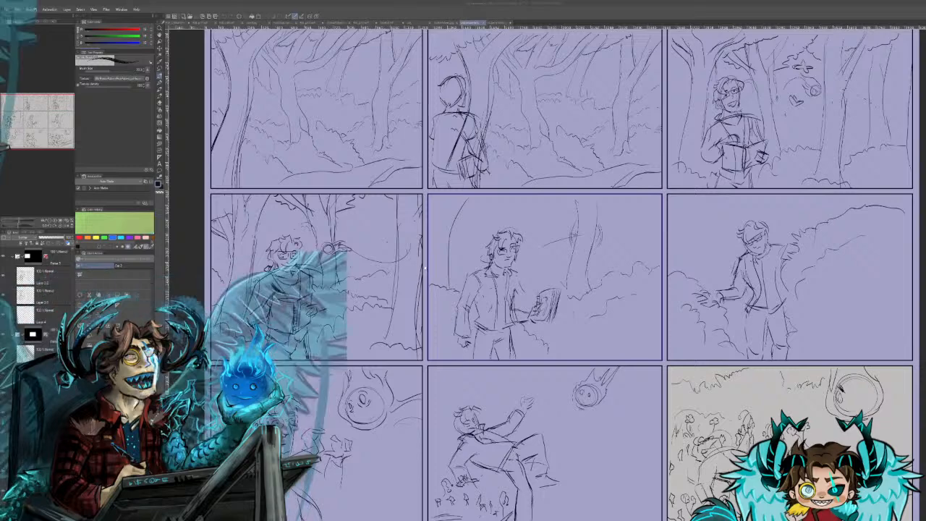
click(497, 181)
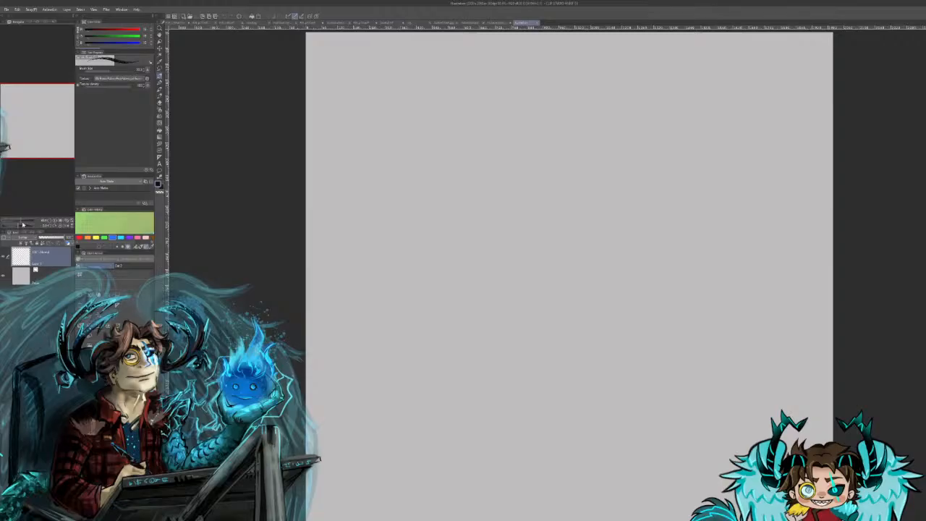
click(23, 226)
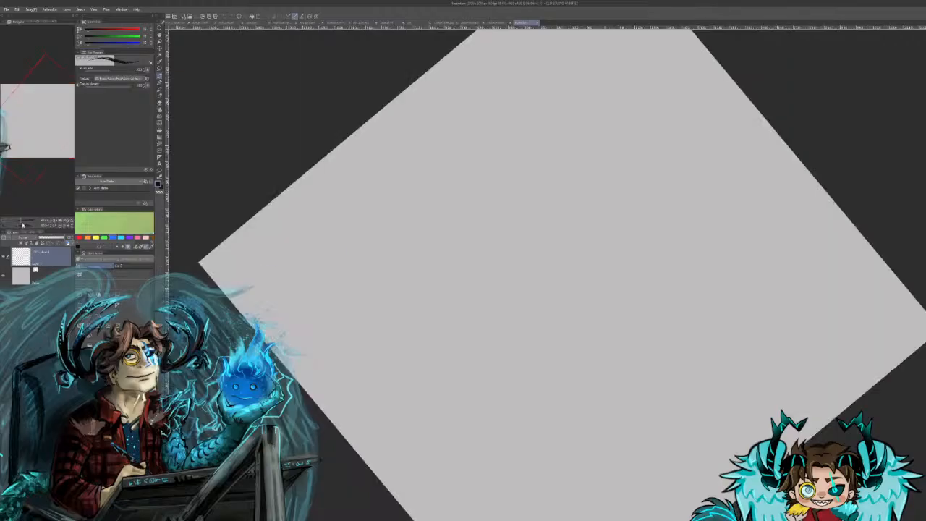
click(61, 226)
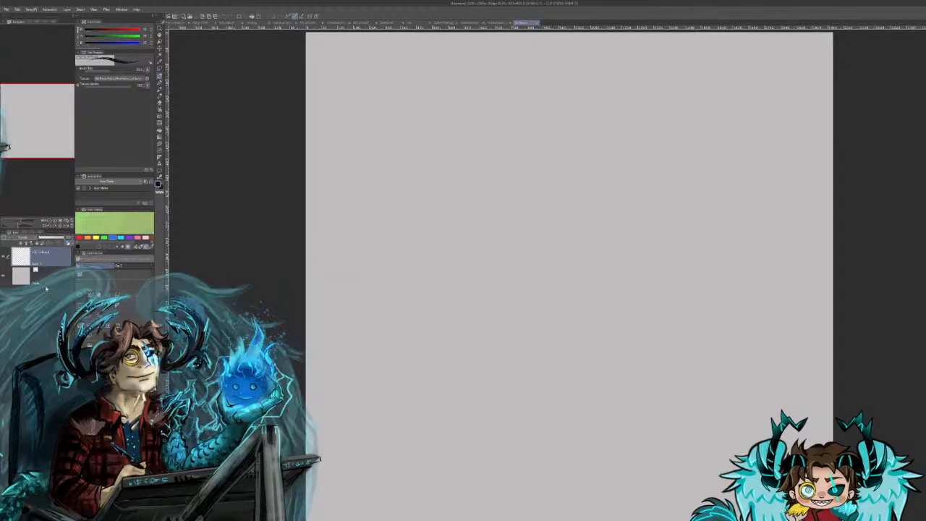
Step: Copy the first panel's forest sketch from the forest comic page and paste it into the new blank canvas
click(496, 24)
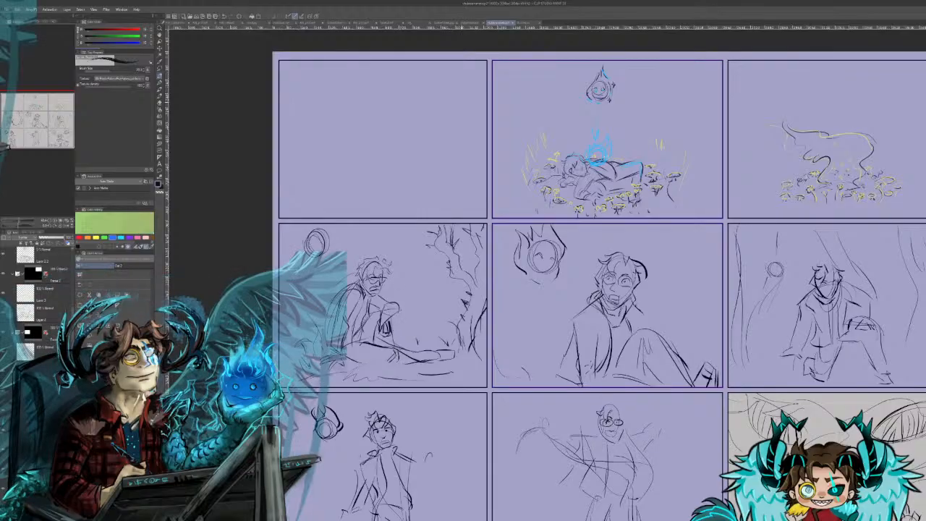
click(473, 24)
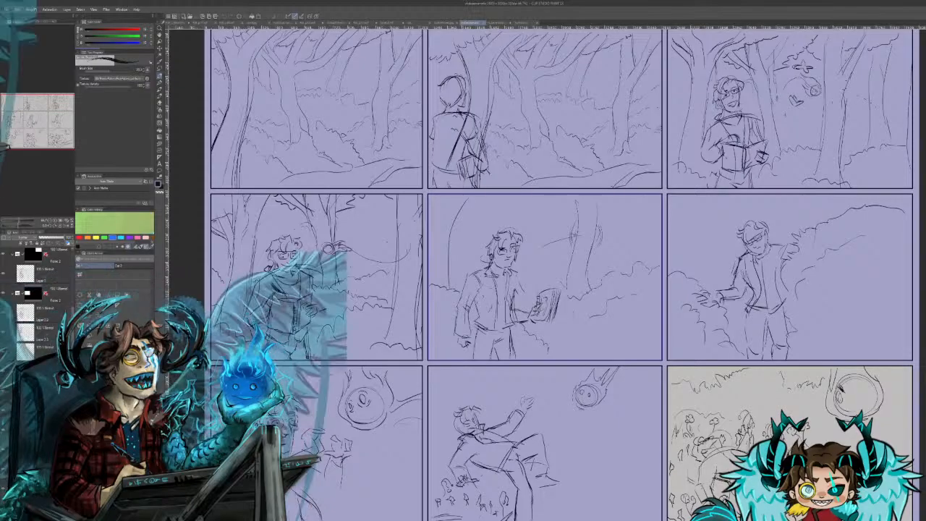
click(46, 276)
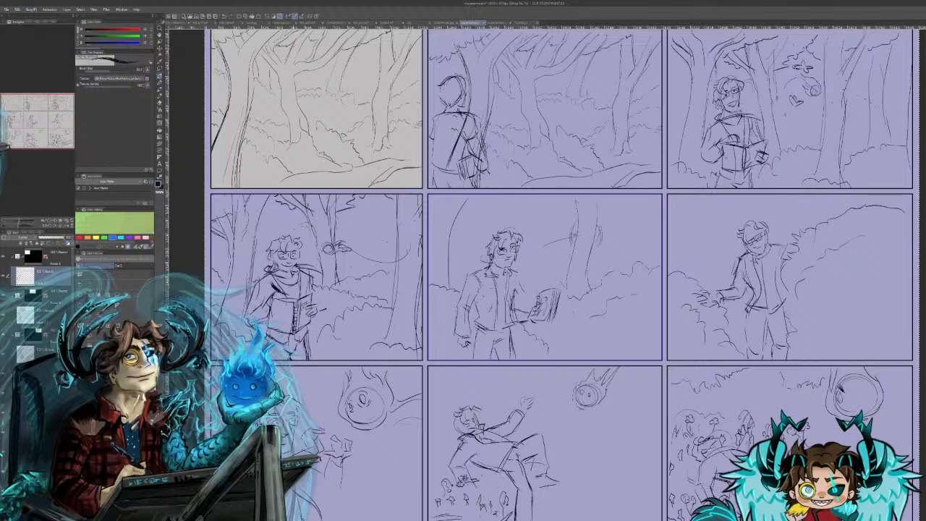
click(449, 23)
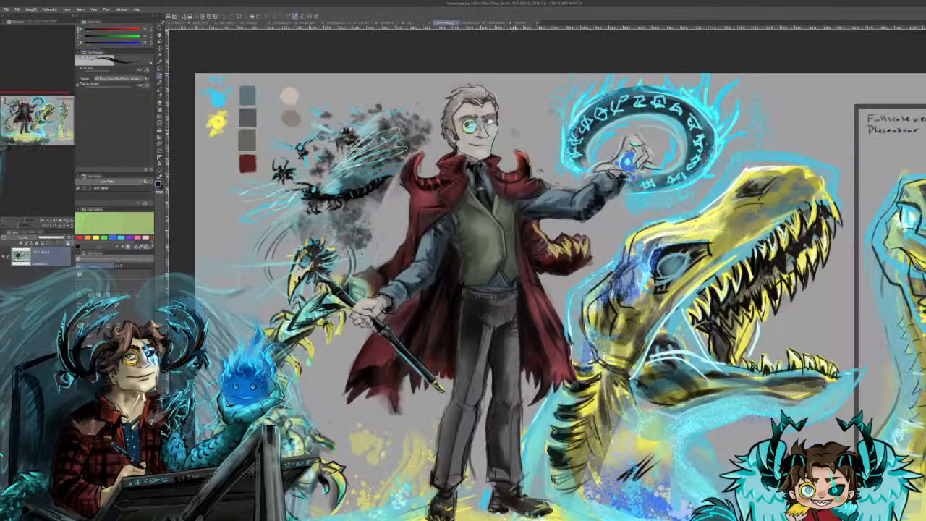
click(470, 24)
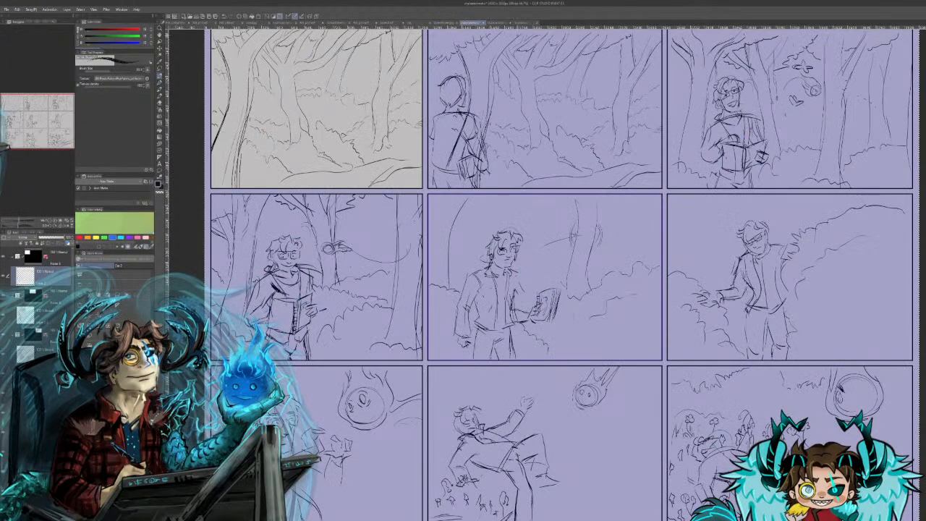
click(525, 24)
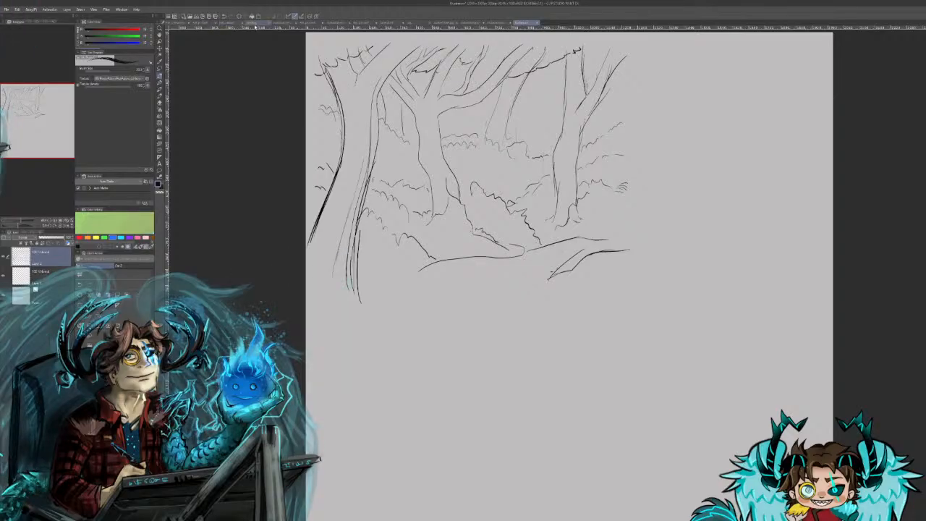
Step: Scale up the pasted forest sketch and position it to span the full width of the canvas
key(ctrl+t)
drag(629, 304, 905, 520)
mouse_move(606, 283)
mouse_down()
mouse_move(597, 312)
mouse_move(589, 303)
mouse_up()
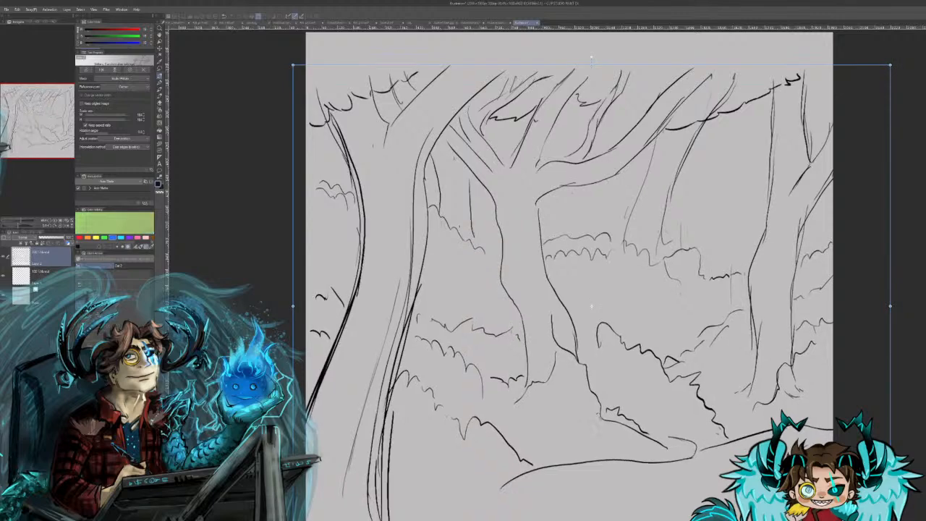
key(Return)
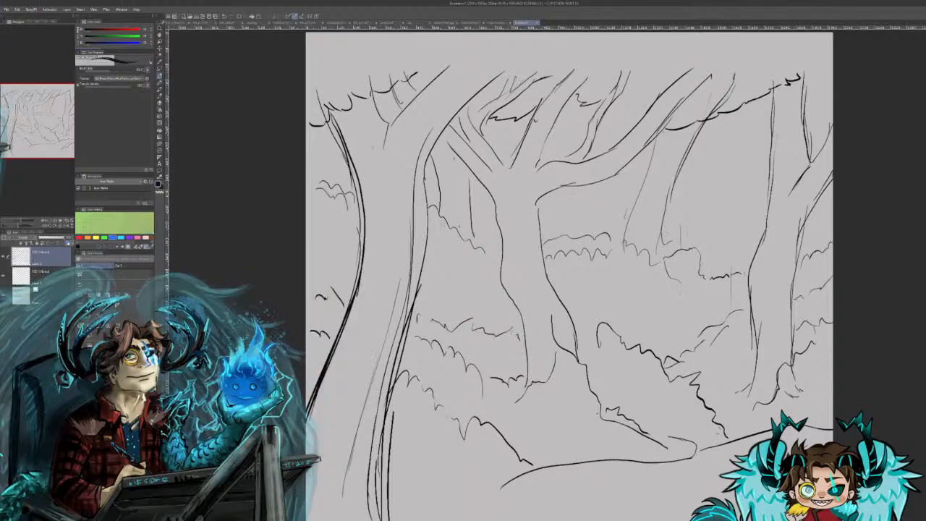
Step: Replace the rough foliage beside the large foreground tree with jagged leaf outlines and darken the trunk's outer edge
mouse_move(361, 96)
mouse_down()
mouse_move(312, 123)
mouse_move(317, 92)
mouse_up()
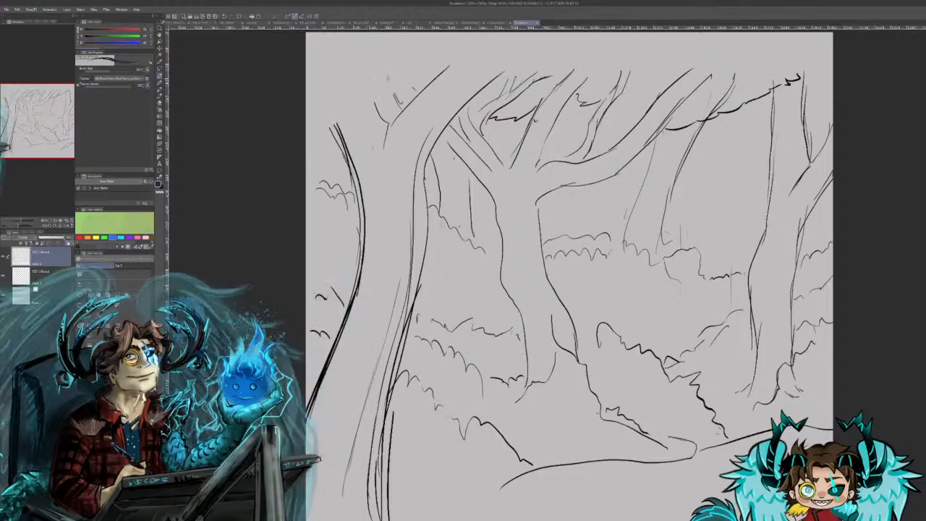
mouse_move(386, 92)
mouse_down()
mouse_move(339, 95)
mouse_move(322, 74)
mouse_move(319, 95)
mouse_move(320, 85)
mouse_move(302, 90)
mouse_move(316, 109)
mouse_up()
drag(335, 155, 323, 148)
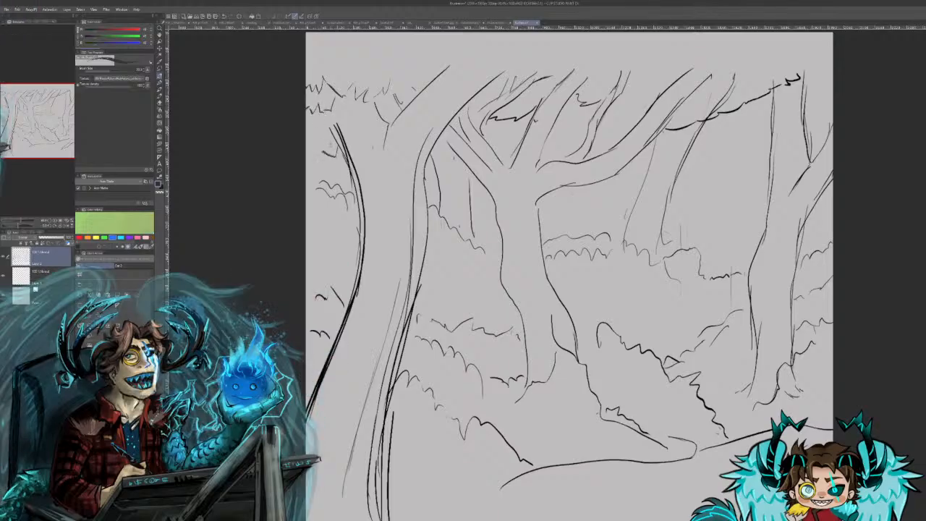
mouse_move(343, 117)
mouse_down()
mouse_move(339, 97)
mouse_move(356, 176)
mouse_up()
key(ctrl+z)
drag(345, 140, 351, 156)
drag(361, 206, 364, 229)
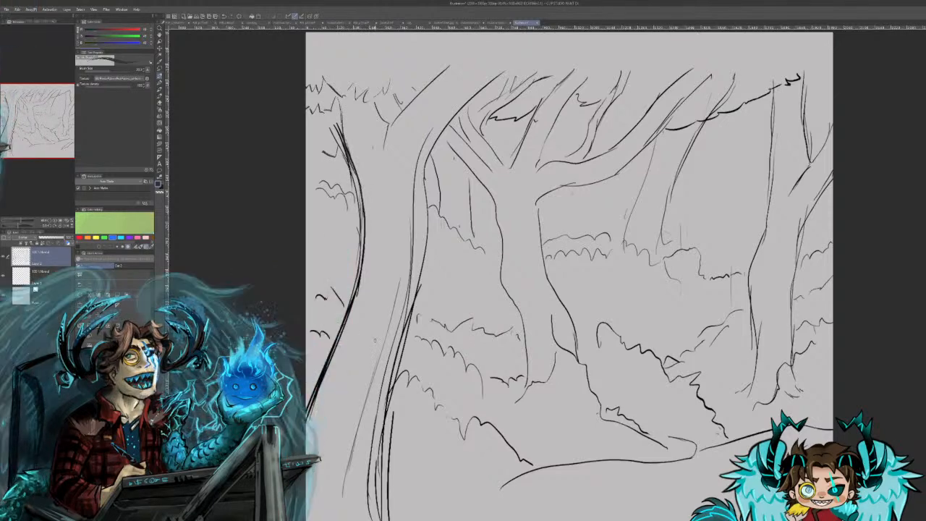
Step: Extend the foreground tree's thick branch toward the canvas's upper edge and sketch jagged leaf clusters around it
mouse_move(415, 185)
mouse_down()
mouse_move(474, 92)
mouse_move(519, 58)
mouse_up()
mouse_move(391, 131)
mouse_down()
mouse_move(390, 122)
mouse_move(498, 36)
mouse_up()
mouse_move(437, 50)
mouse_down()
mouse_move(438, 64)
mouse_move(418, 45)
mouse_move(407, 51)
mouse_up()
mouse_move(413, 56)
mouse_down()
mouse_move(403, 47)
mouse_move(394, 55)
mouse_up()
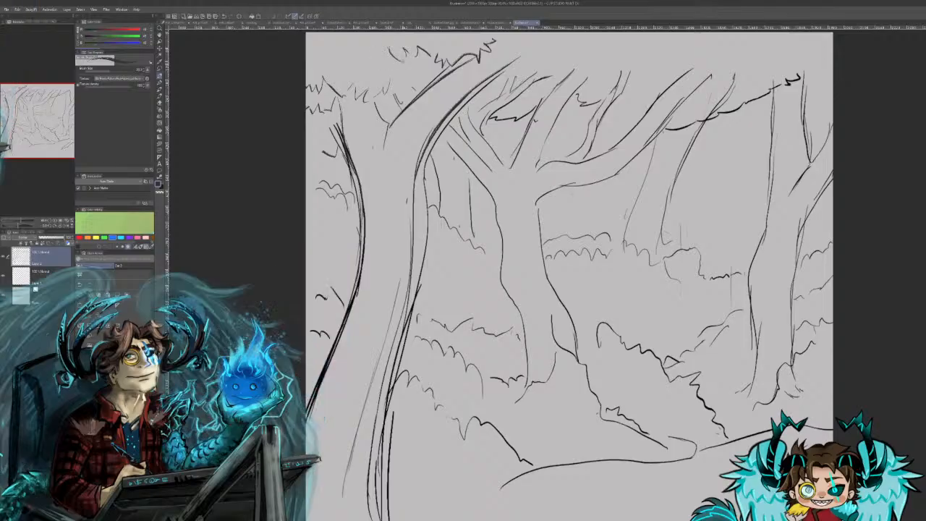
mouse_move(392, 66)
mouse_down()
mouse_move(395, 53)
mouse_move(394, 66)
mouse_up()
drag(400, 103, 410, 67)
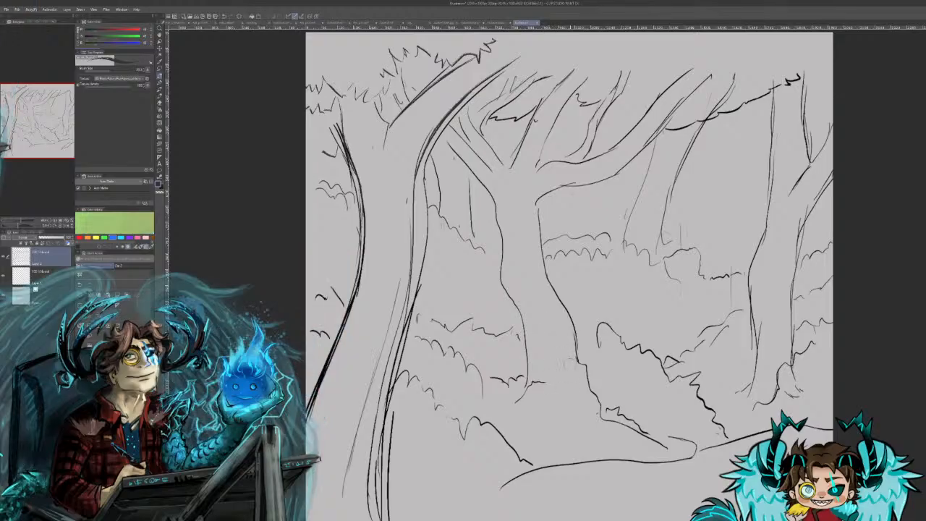
Step: Redraw the bush at the central tree's base with a jagged leafy outline and darken the foreground trunk's inner edge
mouse_move(545, 376)
mouse_down()
mouse_move(582, 358)
mouse_move(612, 379)
mouse_move(643, 377)
mouse_move(656, 410)
mouse_up()
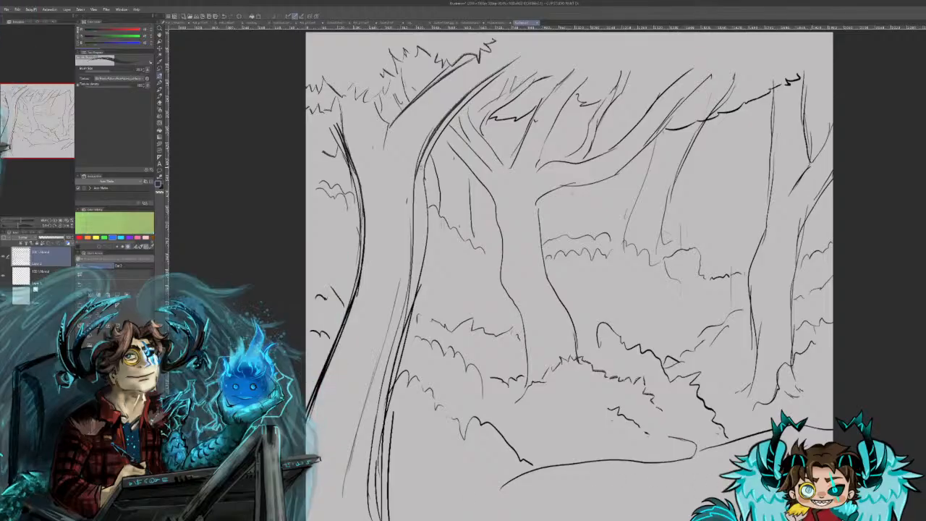
drag(427, 139, 374, 519)
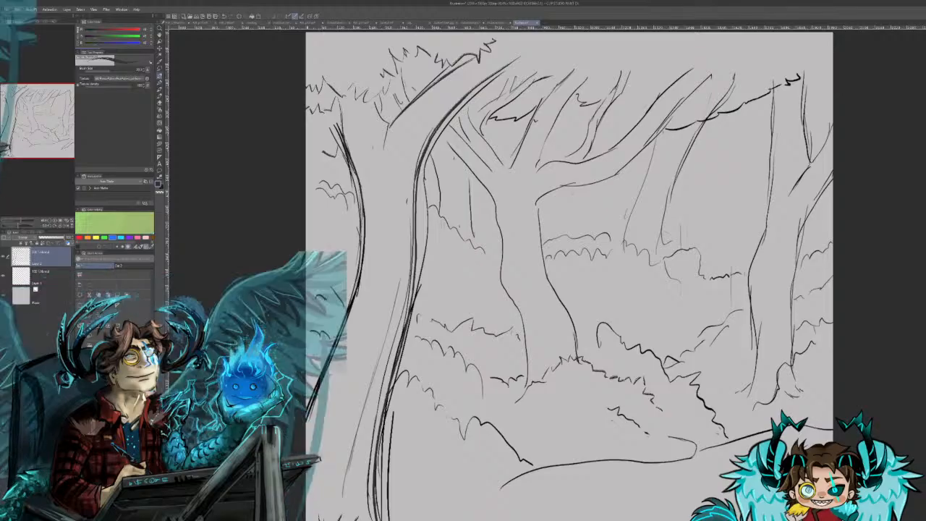
Step: Darken the foreground tree's fork and clean up the doubled lines along the trunk's outer edge
mouse_move(371, 99)
mouse_down()
mouse_move(390, 133)
mouse_move(401, 126)
mouse_up()
drag(331, 126, 346, 150)
mouse_move(335, 108)
mouse_down()
mouse_move(346, 123)
mouse_move(338, 101)
mouse_move(349, 92)
mouse_up()
key(ctrl+z)
key(ctrl+z)
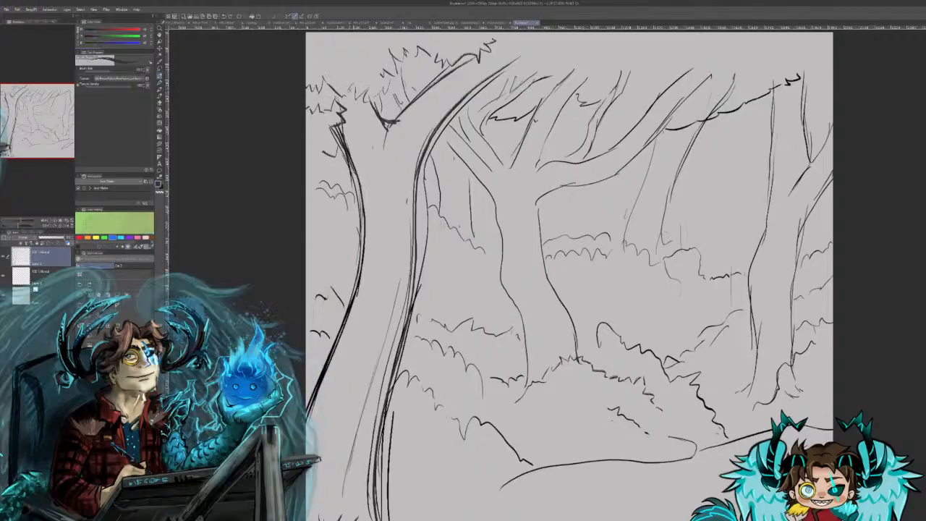
mouse_move(341, 126)
mouse_down()
mouse_move(364, 246)
mouse_move(349, 320)
mouse_move(308, 420)
mouse_up()
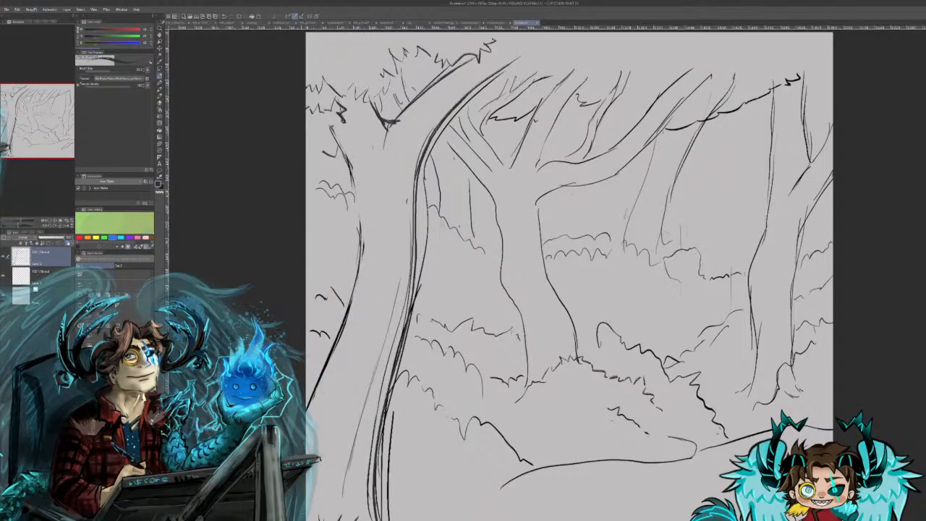
Step: Draw a bark knot with curved grain lines and bumpy edges midway up the foreground trunk, and deepen the fork's shading
mouse_move(354, 96)
mouse_down()
mouse_move(384, 131)
mouse_move(396, 124)
mouse_up()
mouse_move(353, 178)
mouse_down()
mouse_move(359, 261)
mouse_move(394, 233)
mouse_move(383, 215)
mouse_move(407, 225)
mouse_move(391, 271)
mouse_up()
mouse_move(360, 203)
mouse_down()
mouse_move(377, 212)
mouse_move(357, 227)
mouse_move(358, 253)
mouse_up()
mouse_move(358, 216)
mouse_down()
mouse_move(353, 238)
mouse_move(373, 202)
mouse_move(406, 220)
mouse_up()
drag(401, 195, 409, 215)
mouse_move(353, 212)
mouse_down()
mouse_move(360, 204)
mouse_move(357, 217)
mouse_up()
mouse_move(362, 263)
mouse_down()
mouse_move(365, 270)
mouse_move(385, 247)
mouse_up()
drag(382, 251, 409, 235)
drag(395, 241, 405, 233)
mouse_move(366, 201)
mouse_down()
mouse_move(379, 192)
mouse_move(368, 196)
mouse_up()
Step: Add flowing bark grain lines between the knot and the fork and along the foreground tree's thick branch
mouse_move(346, 134)
mouse_down()
mouse_move(362, 177)
mouse_move(375, 177)
mouse_up()
drag(352, 105, 362, 118)
mouse_move(363, 119)
mouse_down()
mouse_move(373, 130)
mouse_move(364, 116)
mouse_up()
mouse_move(414, 160)
mouse_down()
mouse_move(401, 188)
mouse_move(403, 168)
mouse_up()
drag(403, 164, 392, 178)
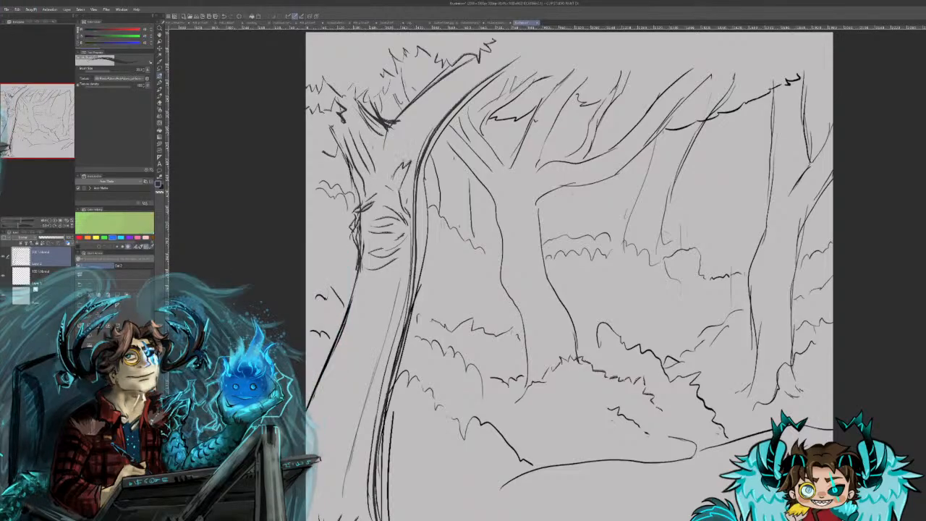
mouse_move(432, 108)
mouse_down()
mouse_move(409, 138)
mouse_move(473, 87)
mouse_move(445, 81)
mouse_move(479, 79)
mouse_up()
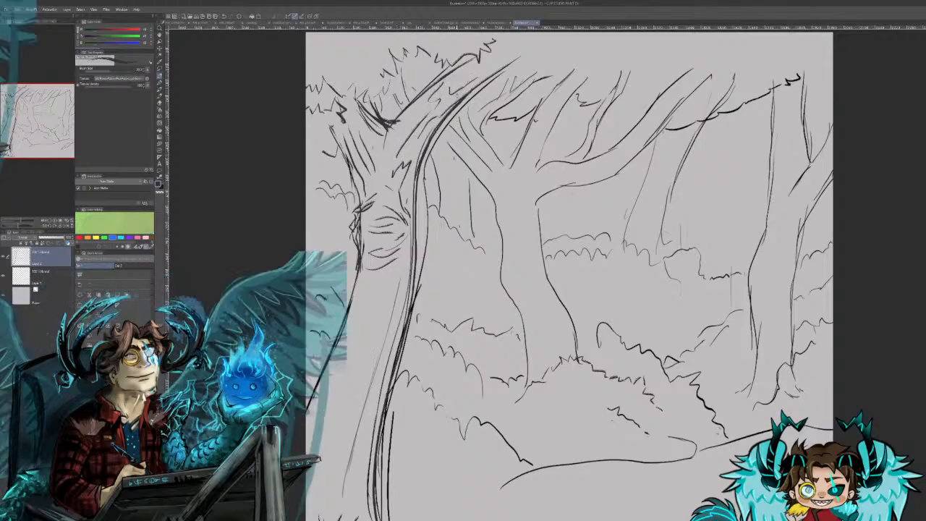
Step: Undo the latest trunk strokes and draw long bark grain lines down the foreground trunk's inner side below the knot
key(ctrl+z)
key(ctrl+z)
key(ctrl+z)
key(ctrl+z)
drag(405, 261, 367, 408)
drag(389, 308, 377, 343)
drag(385, 311, 355, 379)
drag(357, 390, 354, 405)
drag(391, 347, 383, 364)
drag(412, 329, 396, 369)
drag(398, 364, 374, 412)
mouse_move(376, 406)
mouse_down()
mouse_move(363, 445)
mouse_move(362, 436)
mouse_up()
drag(367, 399, 358, 412)
Step: Add short, angled bark grain strokes along the outer side of the foreground trunk's lower half
drag(337, 443, 334, 473)
mouse_move(336, 418)
mouse_down()
mouse_move(321, 462)
mouse_move(317, 414)
mouse_up()
mouse_move(329, 385)
mouse_down()
mouse_move(315, 404)
mouse_move(317, 377)
mouse_up()
drag(330, 353, 324, 388)
mouse_move(333, 382)
mouse_down()
mouse_move(324, 399)
mouse_move(345, 398)
mouse_up()
mouse_move(350, 357)
mouse_down()
mouse_move(338, 380)
mouse_move(339, 362)
mouse_up()
drag(349, 338, 340, 359)
drag(351, 314, 318, 377)
drag(343, 335, 325, 358)
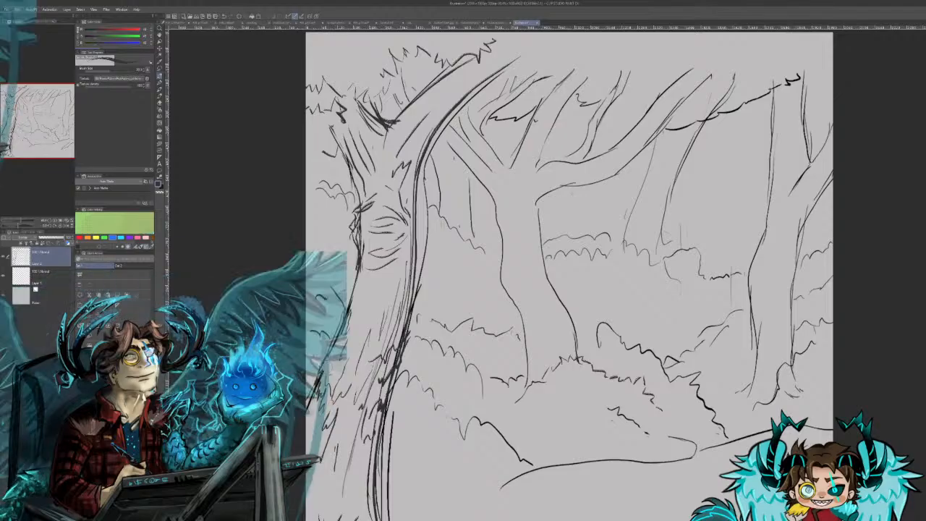
drag(348, 314, 333, 343)
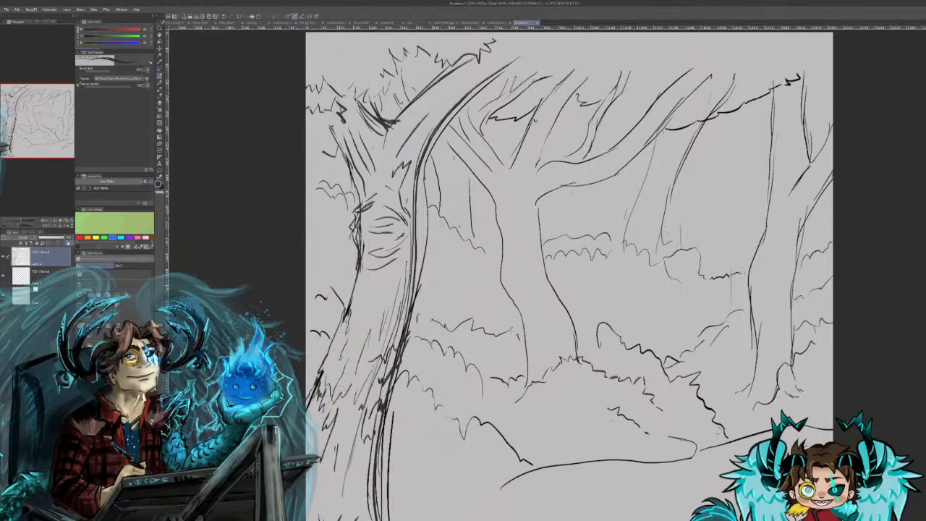
Step: Draw wavy grain lines directly beneath the bark knot and rough strokes at the trunk's lower outer edge
mouse_move(352, 291)
mouse_down()
mouse_move(353, 337)
mouse_move(372, 301)
mouse_up()
mouse_move(381, 272)
mouse_down()
mouse_move(372, 294)
mouse_move(383, 281)
mouse_up()
drag(395, 266, 390, 276)
mouse_move(327, 487)
mouse_down()
mouse_move(322, 502)
mouse_move(306, 501)
mouse_up()
drag(312, 480, 306, 500)
drag(323, 444, 308, 454)
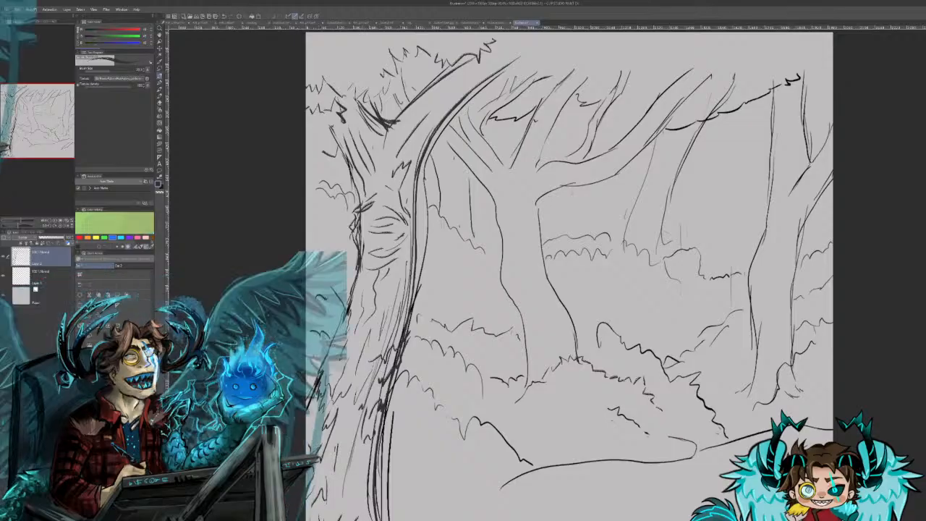
Step: Erase the doubled lines at the foreground trunk's base and redraw its lower inner edge flaring outward
drag(338, 503, 331, 520)
drag(364, 487, 356, 520)
drag(373, 468, 368, 491)
mouse_move(378, 507)
mouse_down()
mouse_move(396, 520)
mouse_move(383, 517)
mouse_move(377, 495)
mouse_move(393, 411)
mouse_up()
drag(375, 492, 380, 439)
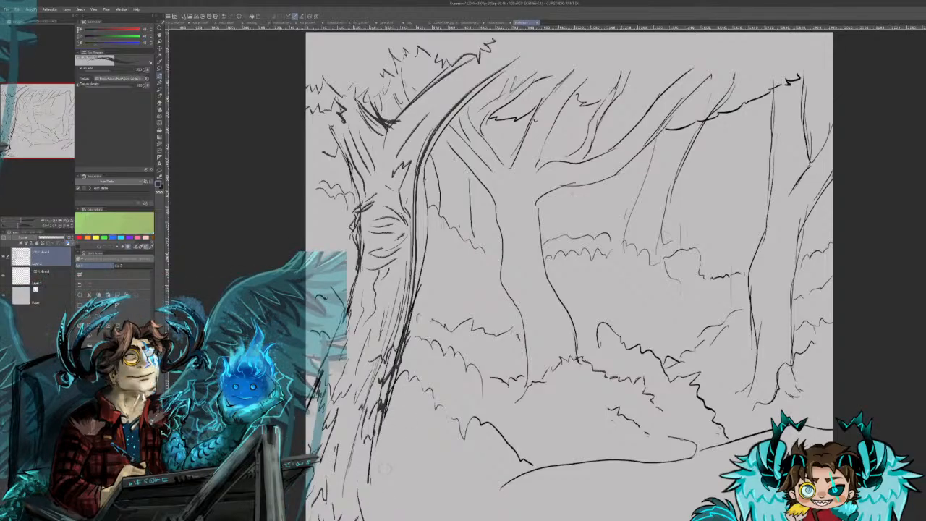
mouse_move(393, 390)
mouse_down()
mouse_move(371, 487)
mouse_move(383, 513)
mouse_up()
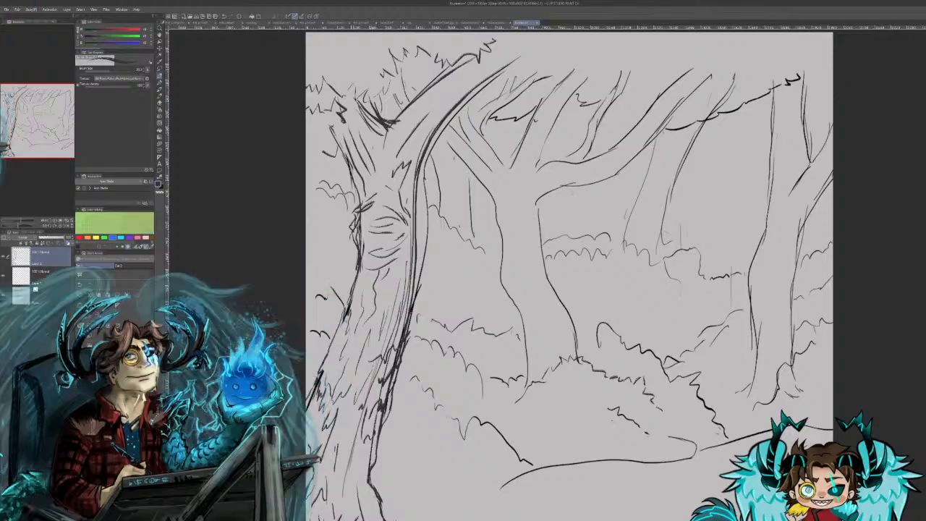
Step: Thicken the foreground tree's upper branch and draw a forked side branch reaching toward the central tree
mouse_move(416, 159)
mouse_down()
mouse_move(497, 71)
mouse_move(532, 49)
mouse_up()
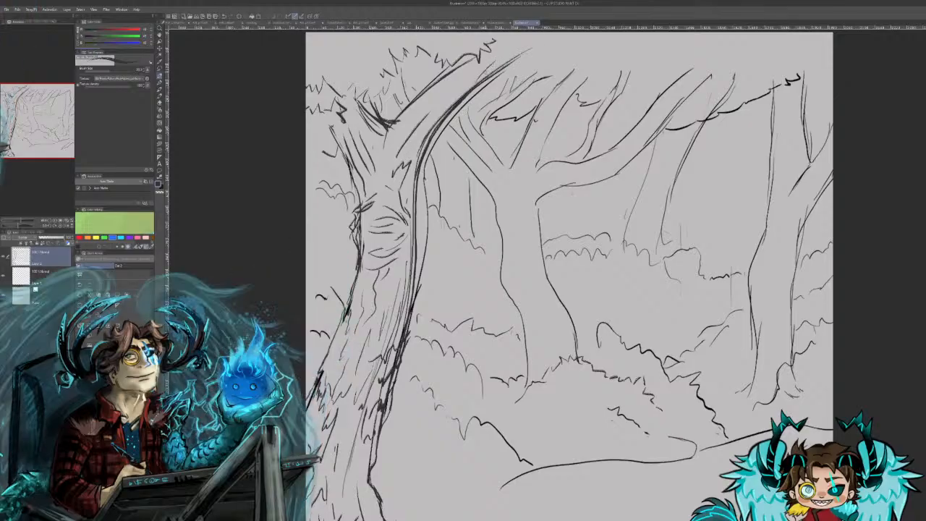
drag(442, 124, 539, 82)
drag(469, 119, 518, 99)
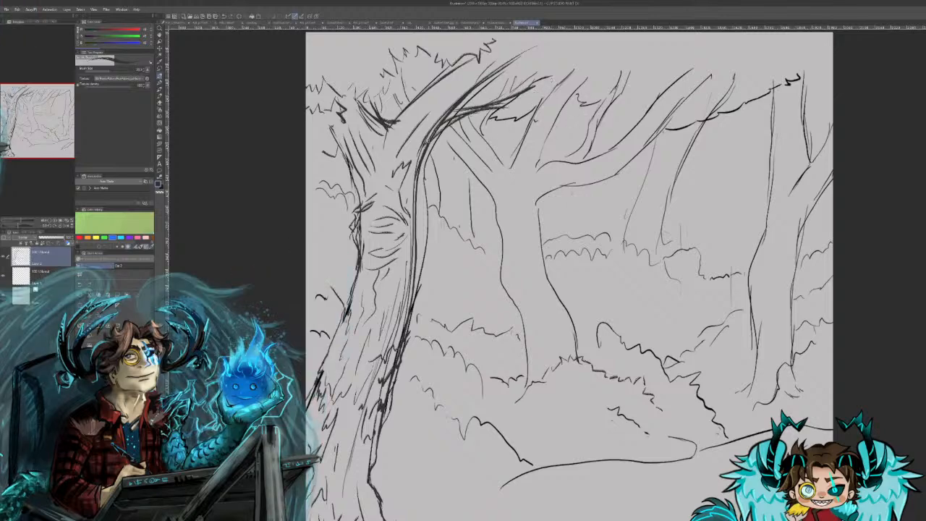
drag(439, 143, 558, 80)
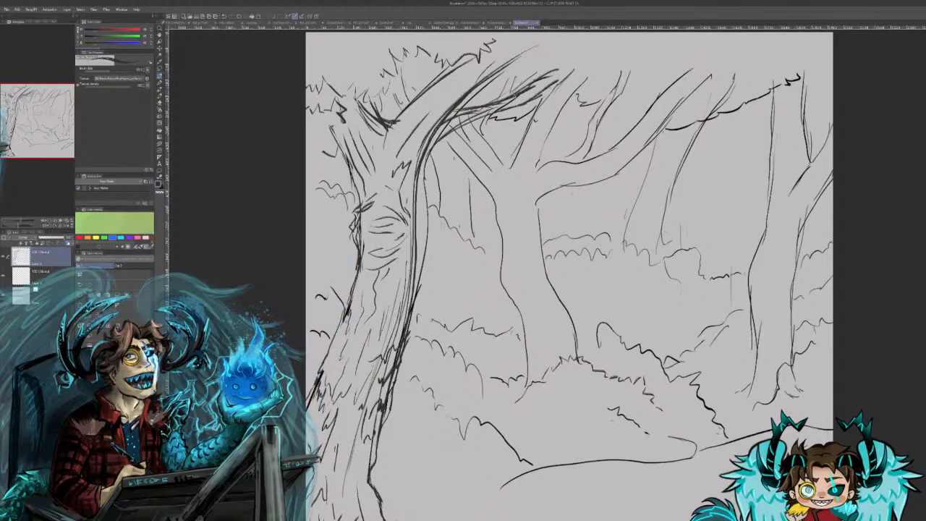
Step: Erase the central tree's overlapping upper branches and draw jagged foliage outlines under the foreground branches up to the canvas's upper edge
drag(456, 142, 522, 132)
key(ctrl+z)
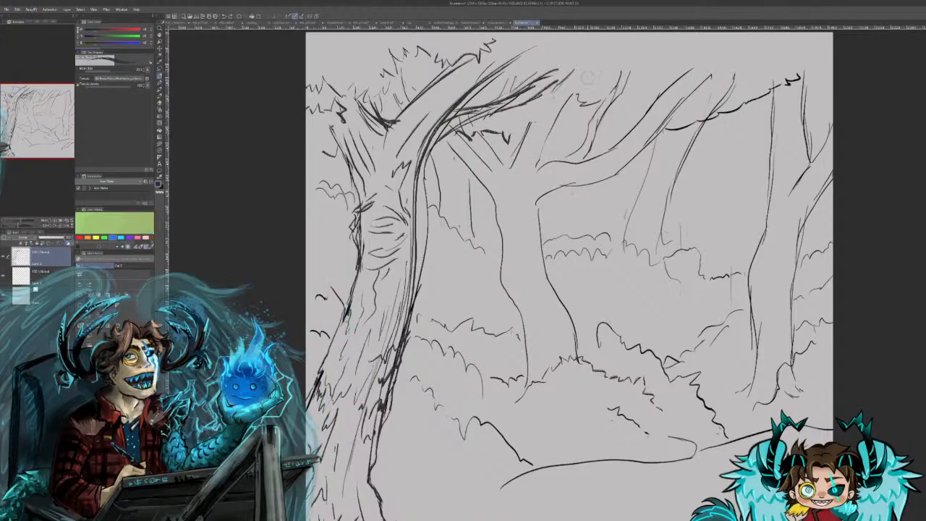
drag(532, 121, 513, 146)
mouse_move(580, 103)
mouse_down()
mouse_move(619, 75)
mouse_move(598, 113)
mouse_up()
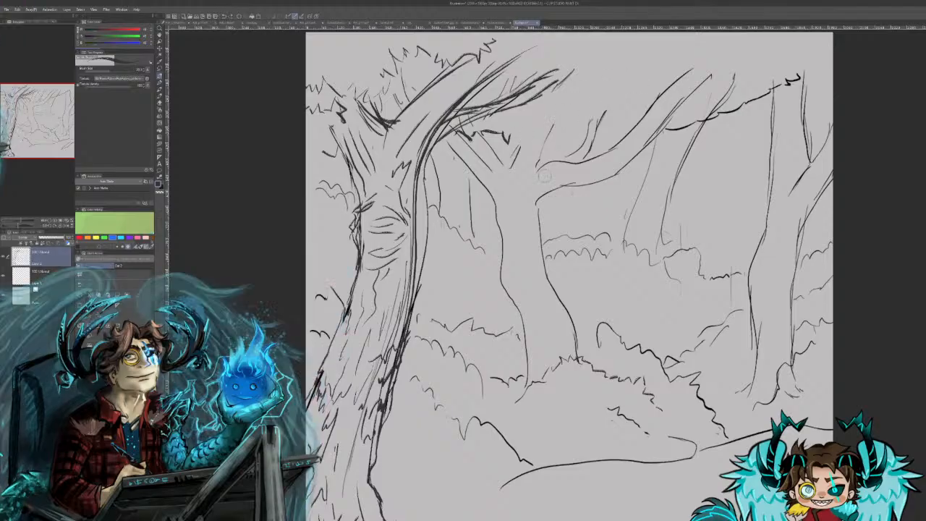
mouse_move(517, 128)
mouse_down()
mouse_move(592, 115)
mouse_move(624, 97)
mouse_move(637, 75)
mouse_move(708, 41)
mouse_up()
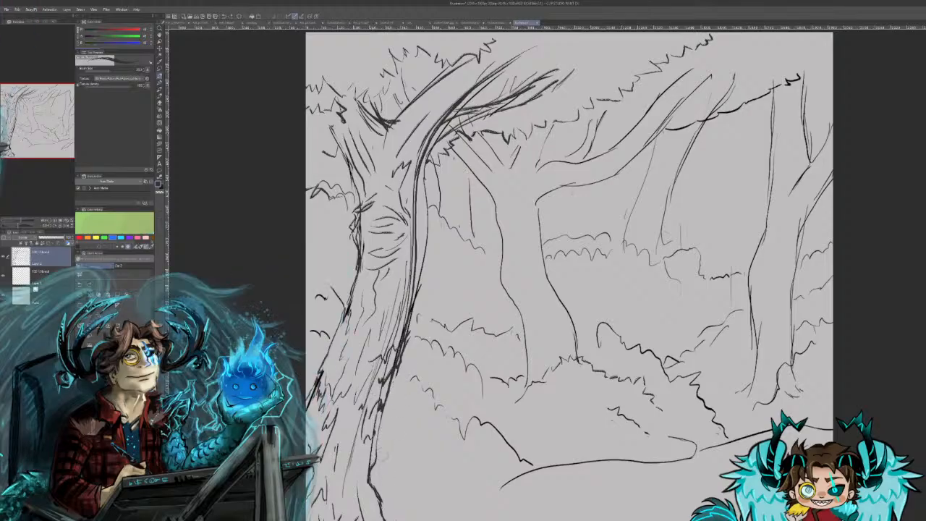
Step: Redraw the foreground trunk's lower inner contour and erase the doubled line along its full inner edge
mouse_move(374, 474)
mouse_down()
mouse_move(387, 391)
mouse_move(379, 447)
mouse_move(393, 520)
mouse_up()
drag(379, 446, 388, 500)
drag(378, 467, 395, 377)
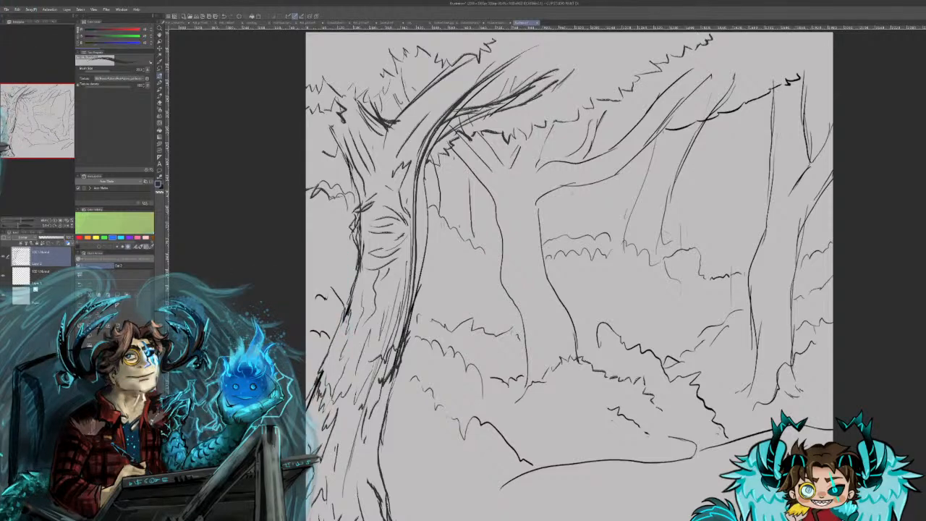
mouse_move(429, 154)
mouse_down()
mouse_move(421, 301)
mouse_move(397, 391)
mouse_up()
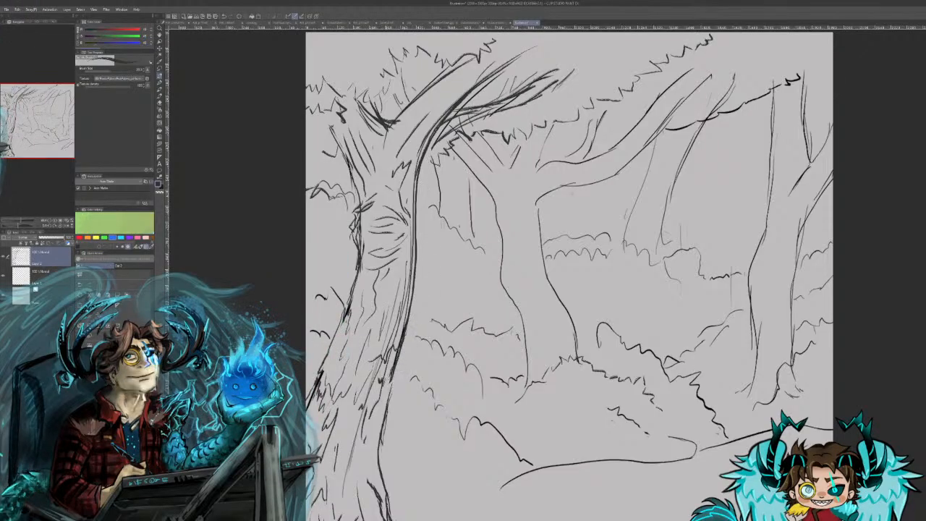
Step: Thin out the trunk's grain marks, lighten the knot's outer edge, and add curved grain lines under the knot
drag(356, 426, 348, 471)
drag(391, 320, 410, 264)
mouse_move(357, 227)
mouse_down()
mouse_move(359, 265)
mouse_move(358, 214)
mouse_move(353, 226)
mouse_up()
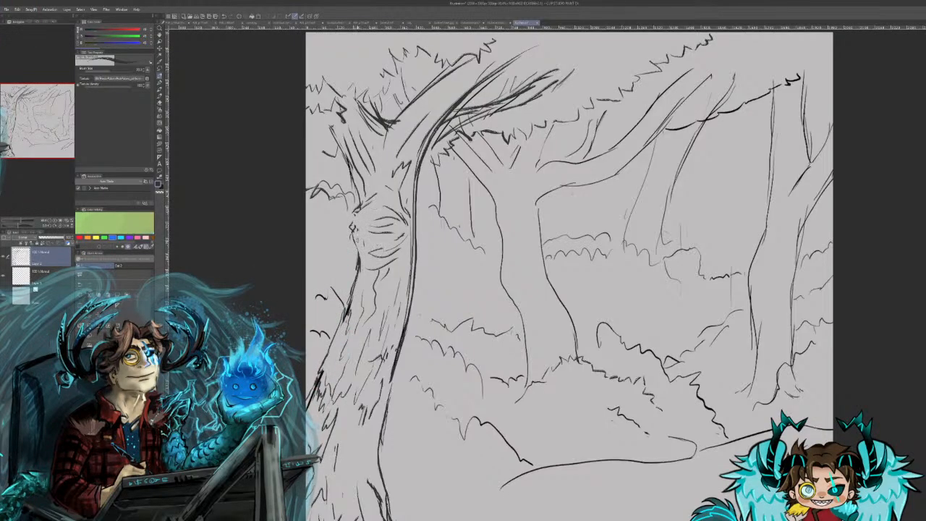
mouse_move(369, 250)
mouse_down()
mouse_move(359, 259)
mouse_move(367, 276)
mouse_up()
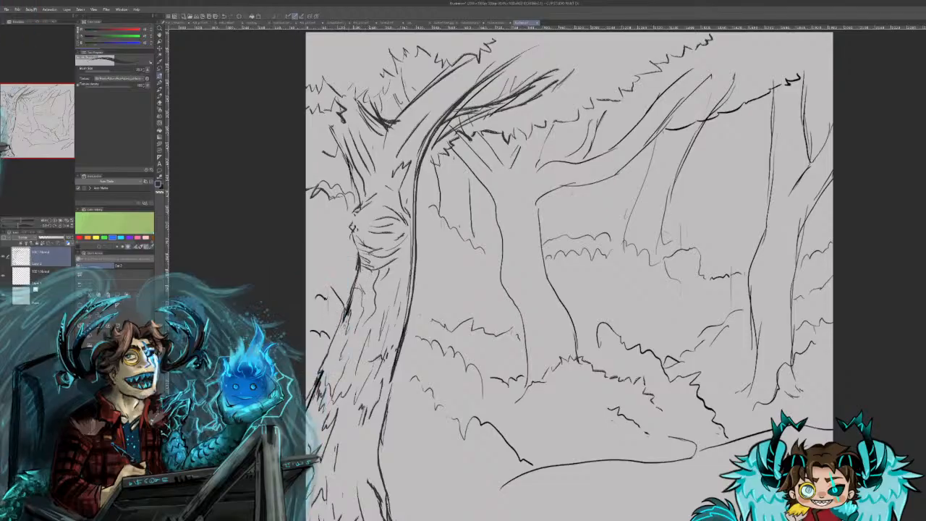
Step: Draw thin background stems converging on the foreground trunk's outer edge below the knot
drag(340, 292, 338, 311)
drag(349, 276, 334, 312)
mouse_move(332, 230)
mouse_down()
mouse_move(319, 276)
mouse_move(339, 303)
mouse_up()
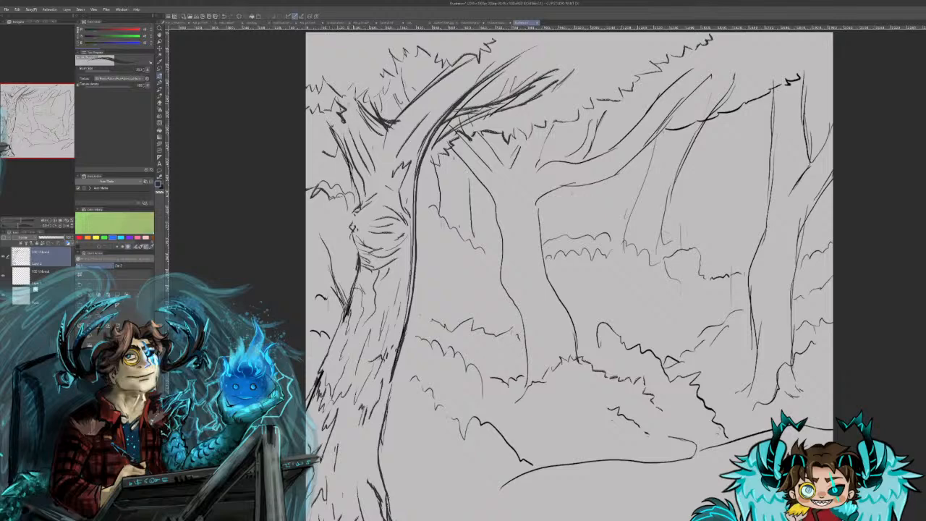
Step: Clean up the foreground trunk's lower inner edge into a single thinner line
drag(399, 348, 393, 367)
drag(390, 383, 377, 454)
drag(396, 363, 381, 406)
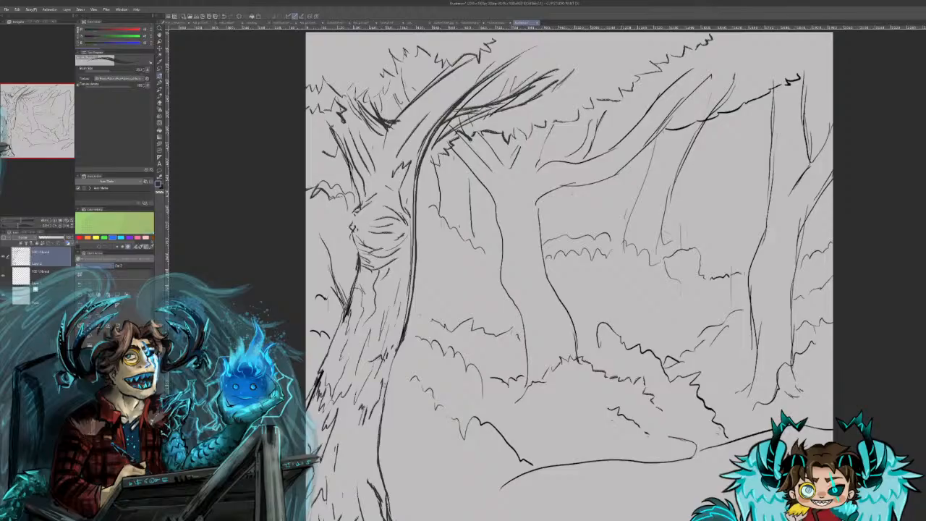
Step: Switch to the flower-bed storyboard page and make the first panel's hidden sketch layer visible
click(498, 24)
drag(30, 124, 36, 116)
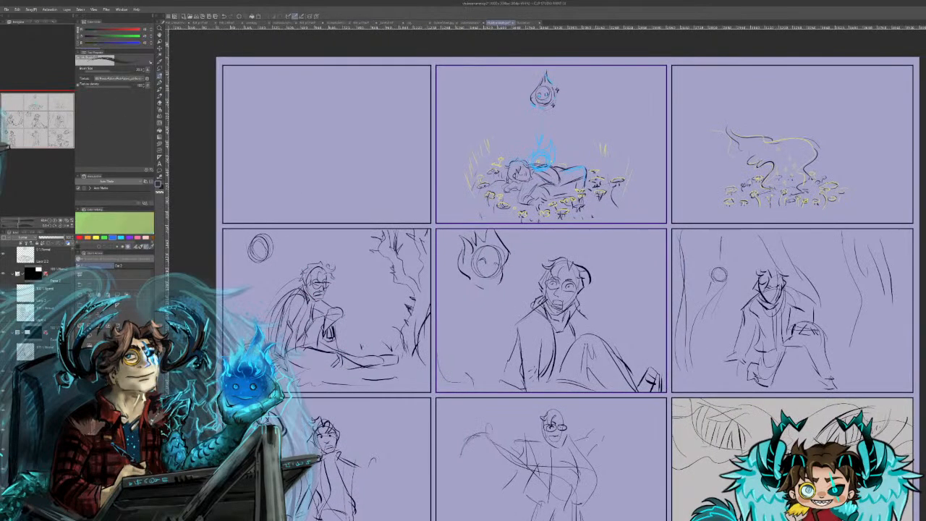
click(53, 256)
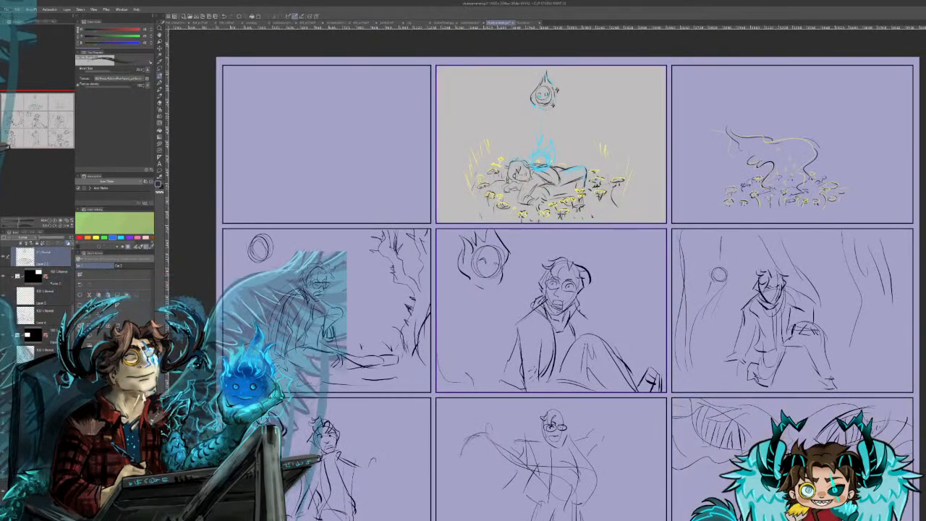
drag(74, 299, 73, 290)
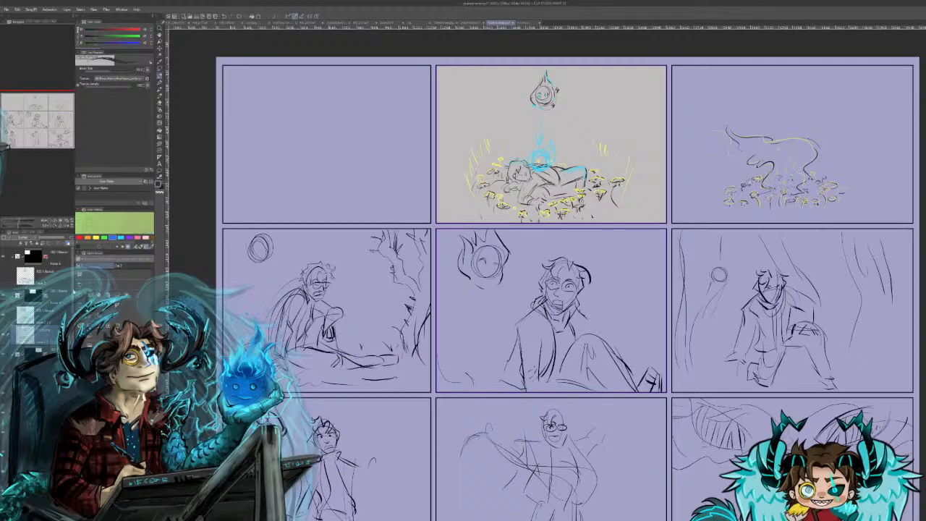
click(18, 259)
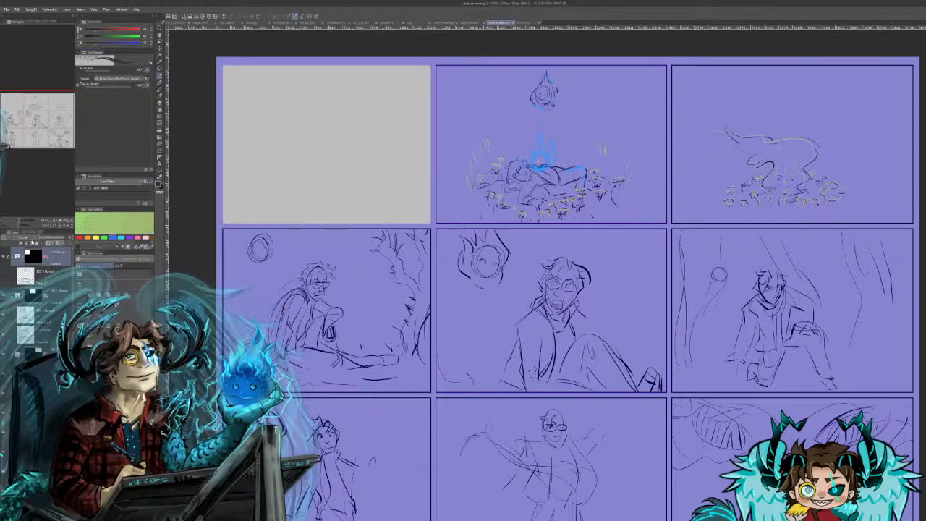
click(34, 279)
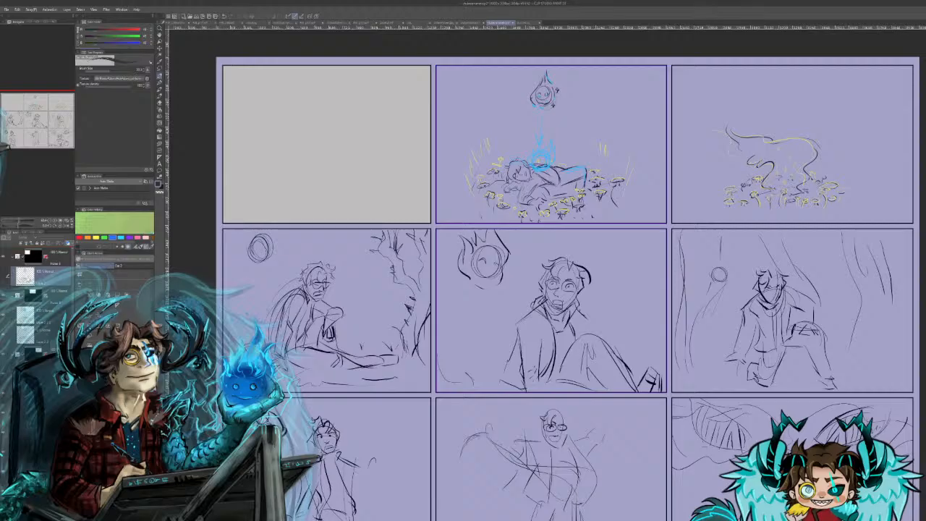
click(3, 276)
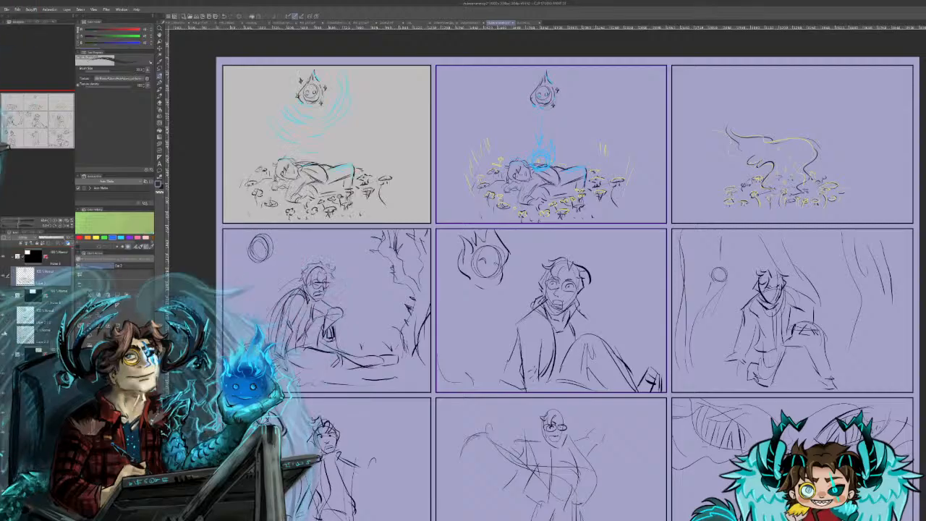
Step: Look over the flower-bed page's panels and compare them with those on the forest storyboard page
drag(24, 121, 24, 131)
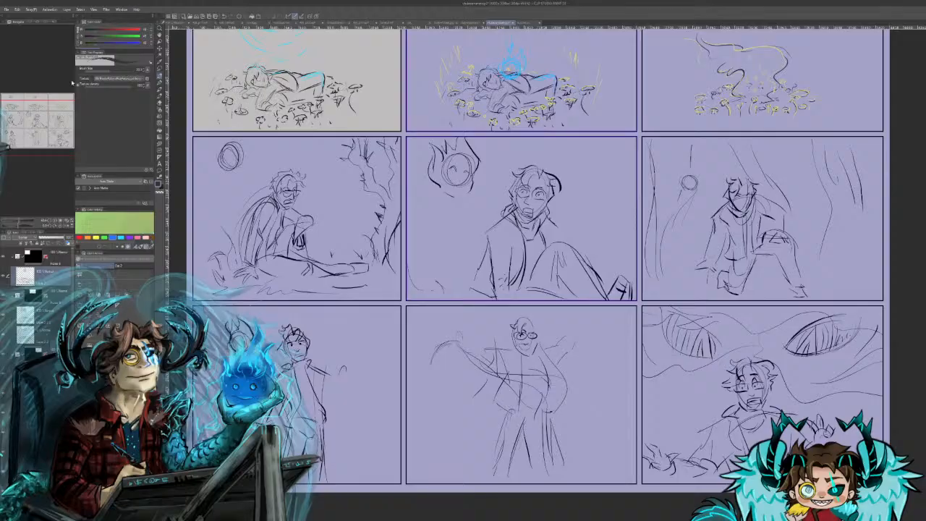
drag(25, 127, 22, 123)
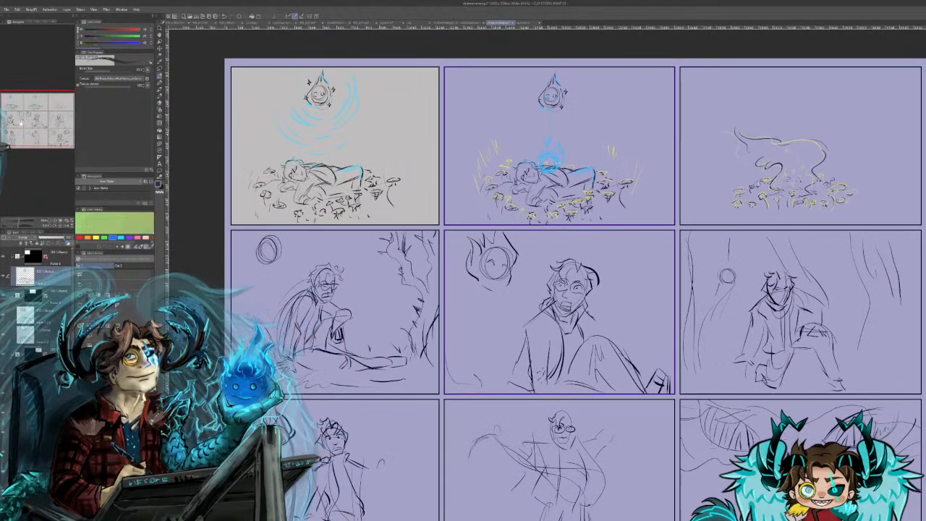
click(471, 22)
drag(45, 133, 44, 133)
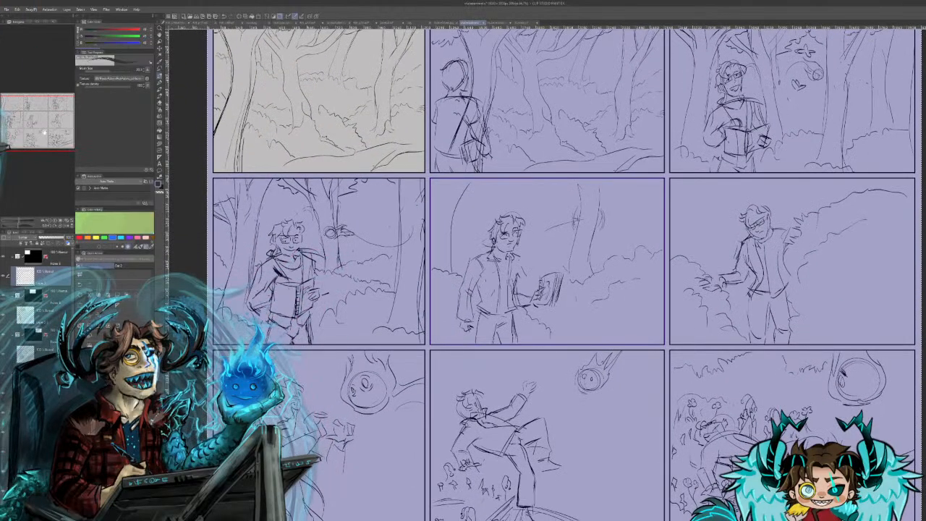
drag(43, 133, 42, 134)
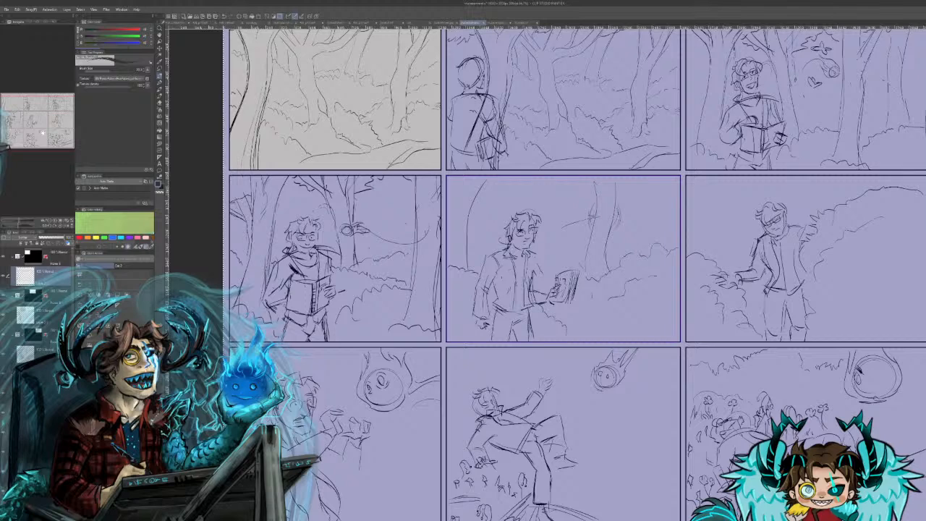
drag(43, 133, 45, 132)
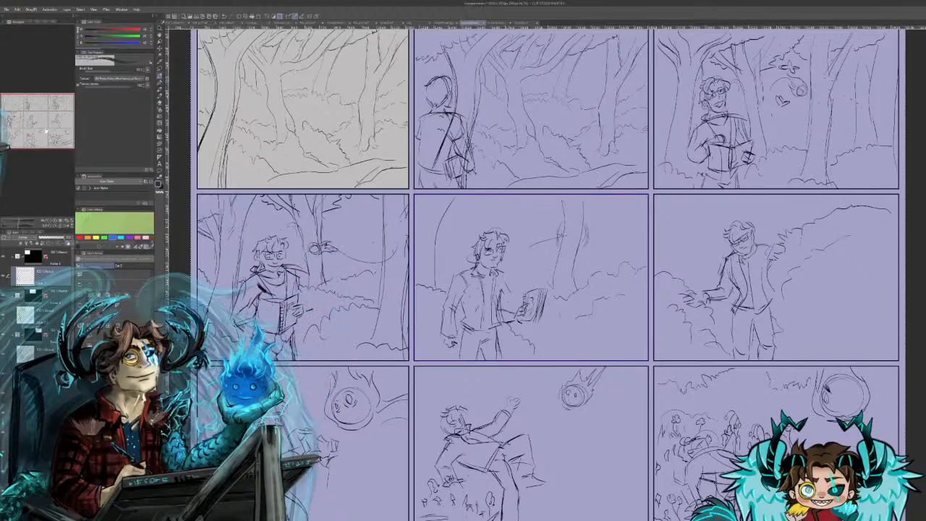
drag(45, 131, 48, 134)
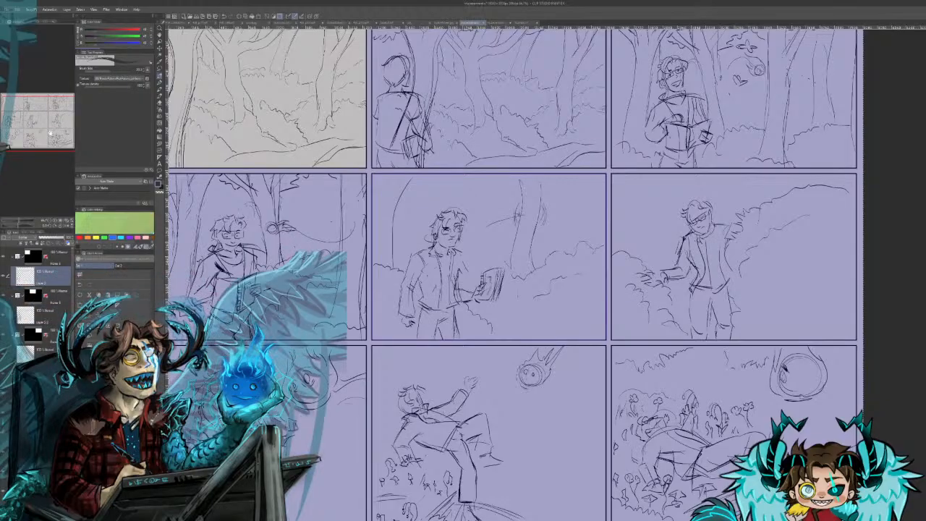
Step: Return to the flower-bed page and examine the seated and standing character panels up close
click(493, 24)
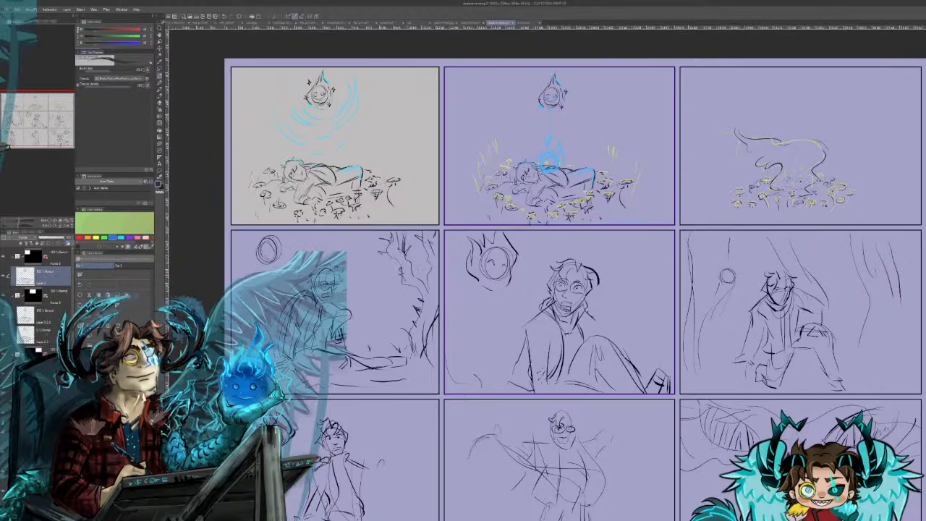
scroll(420, 321, down, 1)
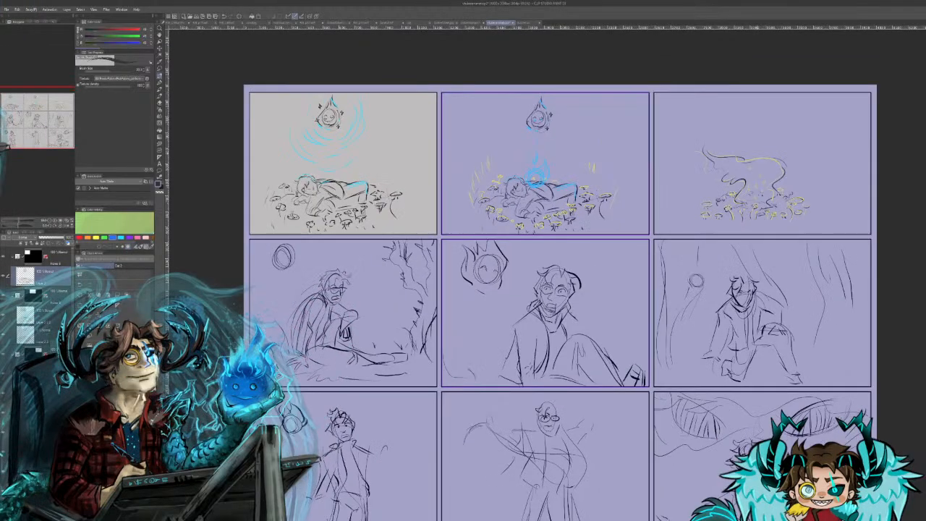
scroll(755, 503, up, 5)
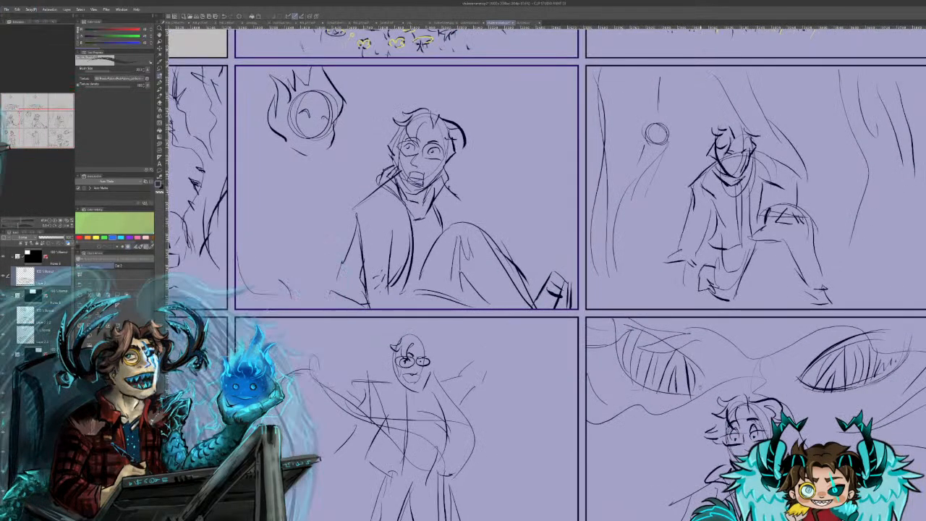
scroll(775, 504, up, 2)
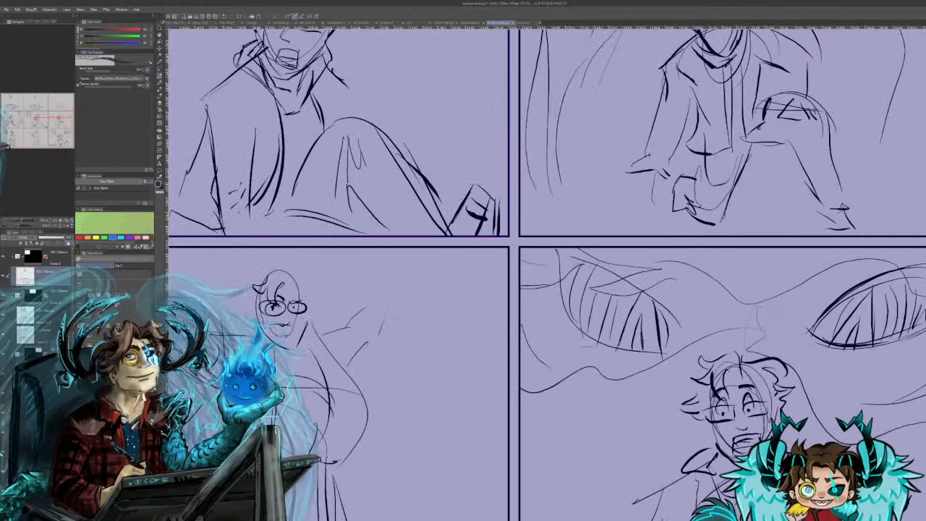
scroll(752, 492, down, 2)
scroll(753, 493, up, 1)
scroll(755, 495, down, 3)
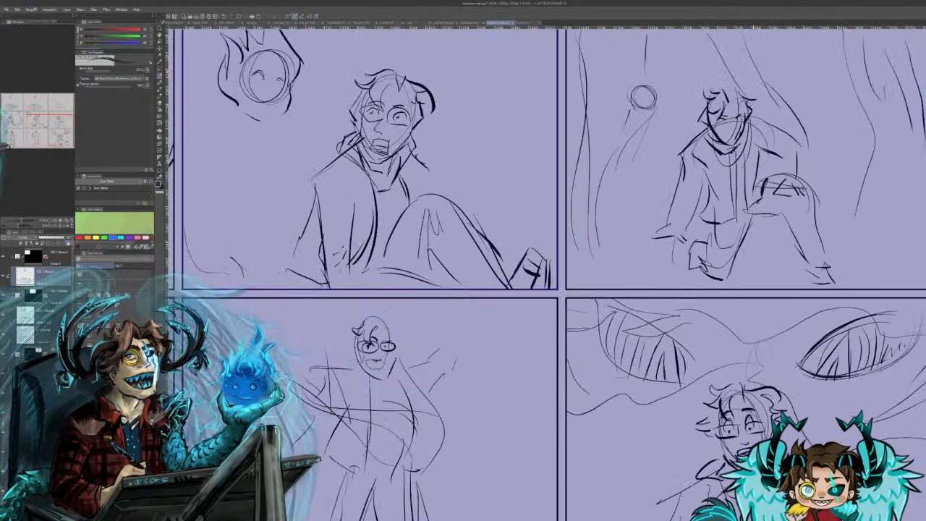
scroll(637, 470, down, 1)
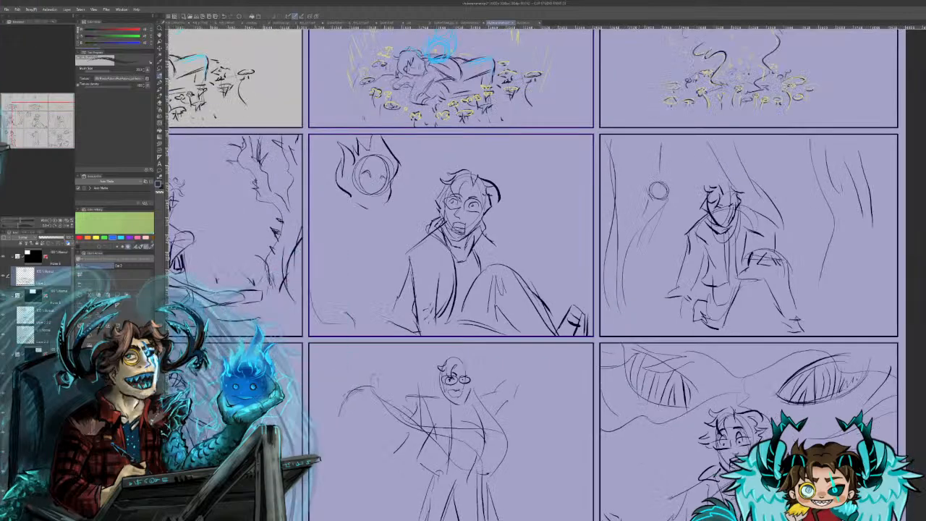
Step: Check the seated-character panels on the flower-bed storyboard page and return to the enlarged forest drawing
drag(38, 125, 32, 125)
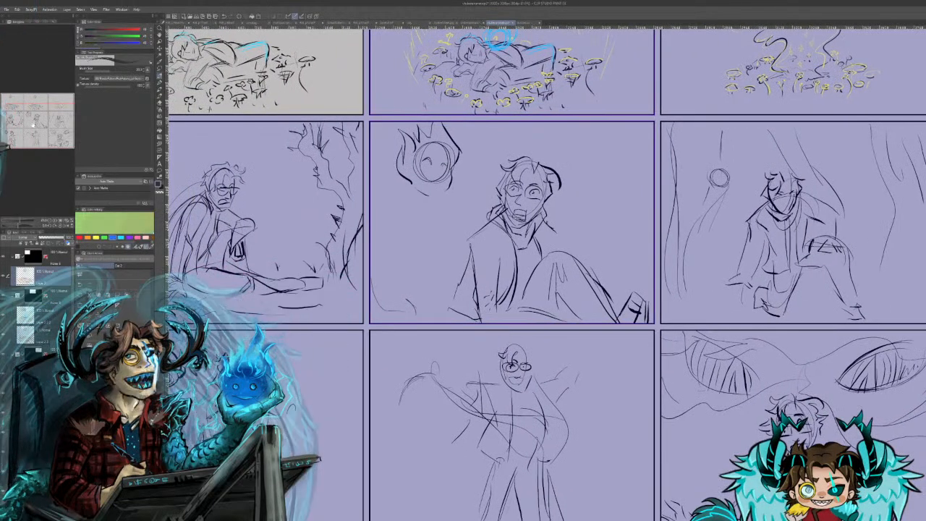
drag(33, 125, 42, 124)
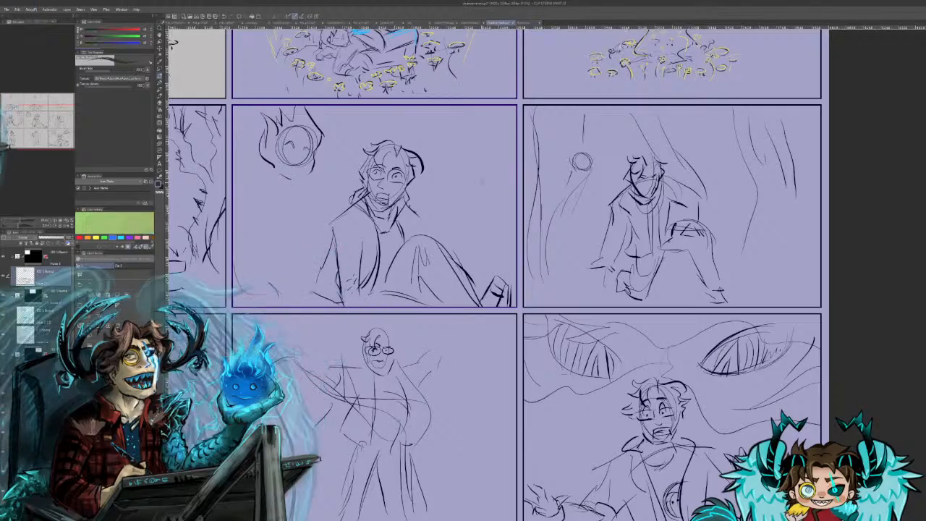
click(532, 24)
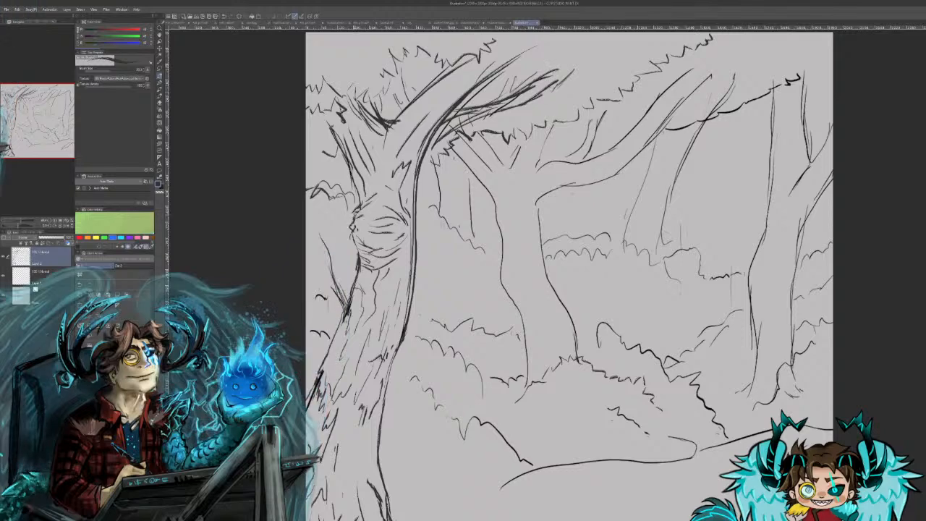
Step: Sketch fine bark lines down the middle tree's trunk and touch up the foreground tree's knot and branch, undoing the last stroke
drag(368, 215, 387, 212)
drag(465, 100, 532, 54)
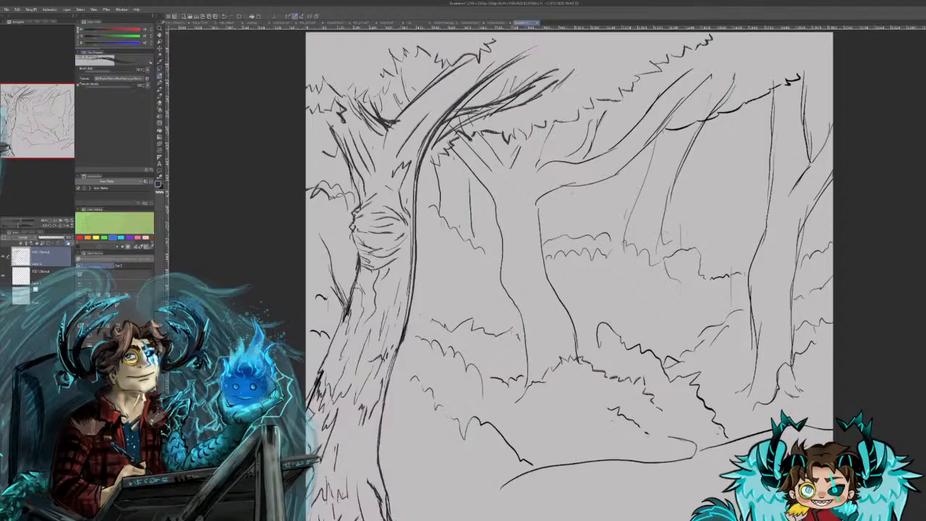
mouse_move(548, 367)
mouse_down()
mouse_move(555, 337)
mouse_move(547, 314)
mouse_up()
mouse_move(526, 253)
mouse_down()
mouse_move(527, 207)
mouse_move(516, 233)
mouse_move(529, 187)
mouse_up()
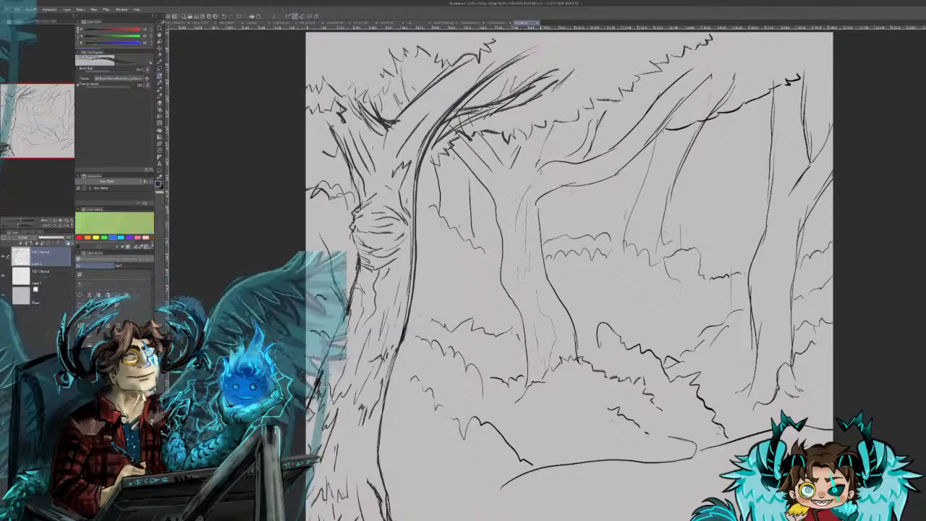
key(ctrl+z)
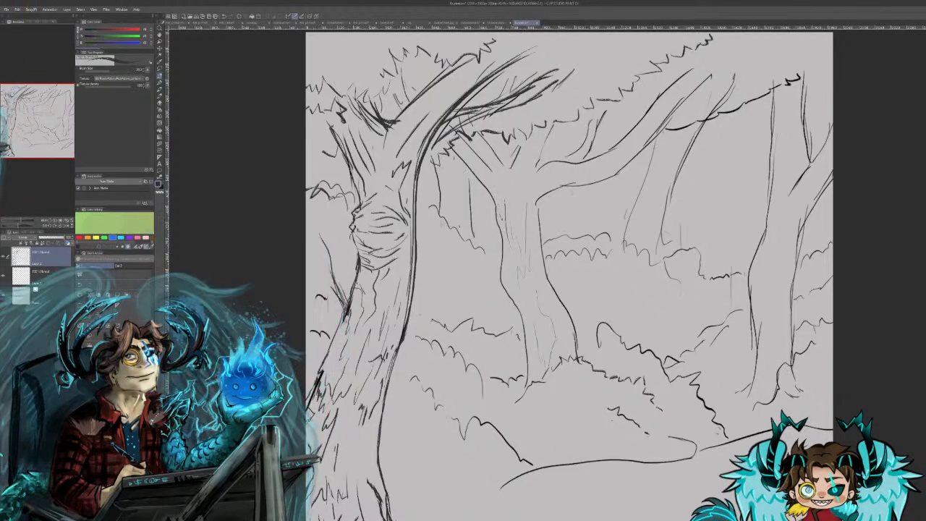
Step: Draw grass at the foreground trunk's base with curved ground lines across the foreground, and thin the heavy line at the branch fork
mouse_move(416, 501)
mouse_down()
mouse_move(399, 520)
mouse_move(436, 520)
mouse_up()
mouse_move(384, 454)
mouse_down()
mouse_move(564, 506)
mouse_move(702, 493)
mouse_up()
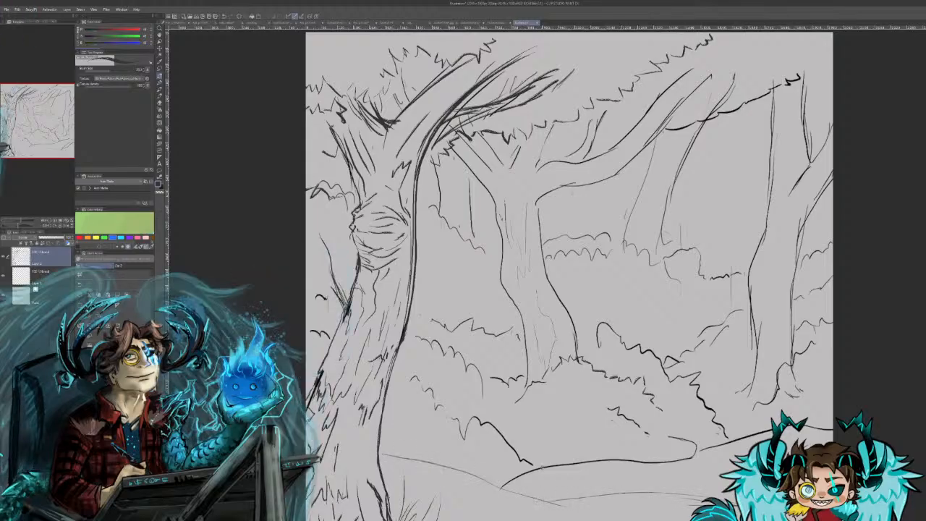
drag(515, 436, 556, 440)
mouse_move(405, 123)
mouse_down()
mouse_move(386, 99)
mouse_move(382, 139)
mouse_up()
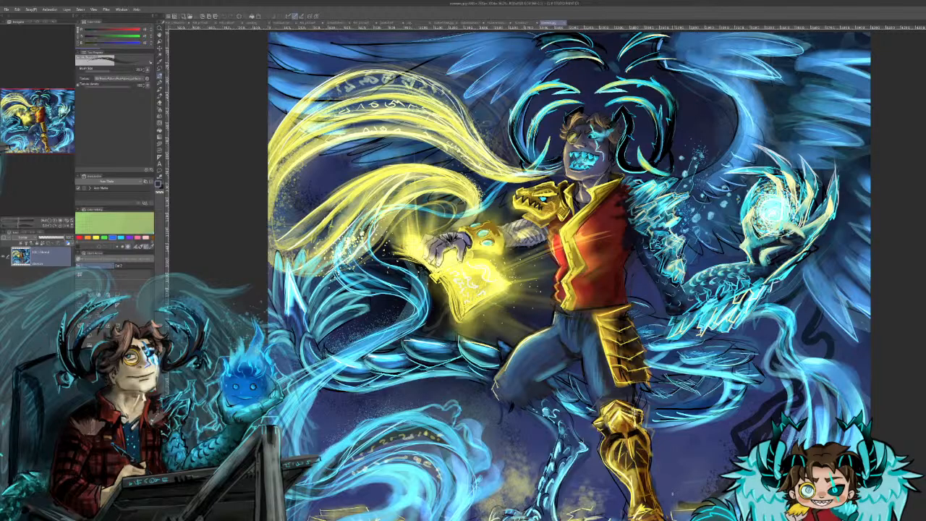
Step: Look over the gold-and-blue character painting and the teal dragon painting from top to bottom
mouse_move(521, 289)
mouse_down()
mouse_move(524, 240)
mouse_move(563, 265)
mouse_move(481, 289)
mouse_move(502, 299)
mouse_move(495, 223)
mouse_move(611, 173)
mouse_move(605, 168)
mouse_move(493, 238)
mouse_move(460, 224)
mouse_move(484, 235)
mouse_move(469, 267)
mouse_move(457, 284)
mouse_move(421, 299)
mouse_up()
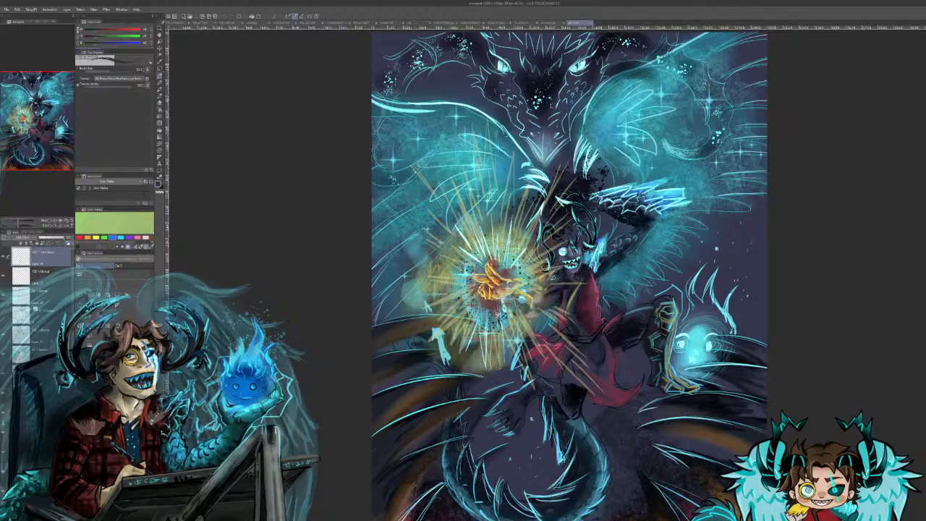
drag(37, 120, 41, 123)
scroll(717, 441, up, 3)
scroll(716, 441, down, 3)
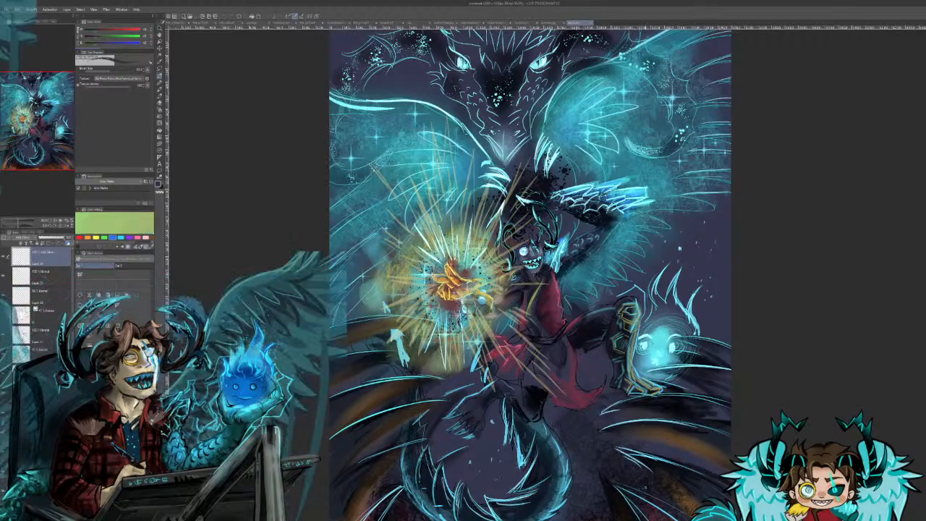
mouse_move(32, 137)
mouse_down()
mouse_move(49, 129)
mouse_move(39, 121)
mouse_up()
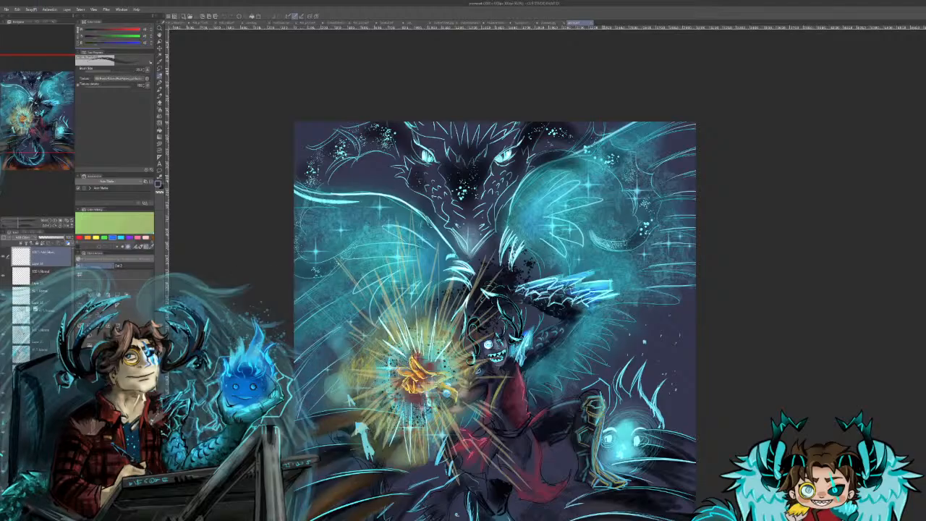
drag(50, 126, 73, 152)
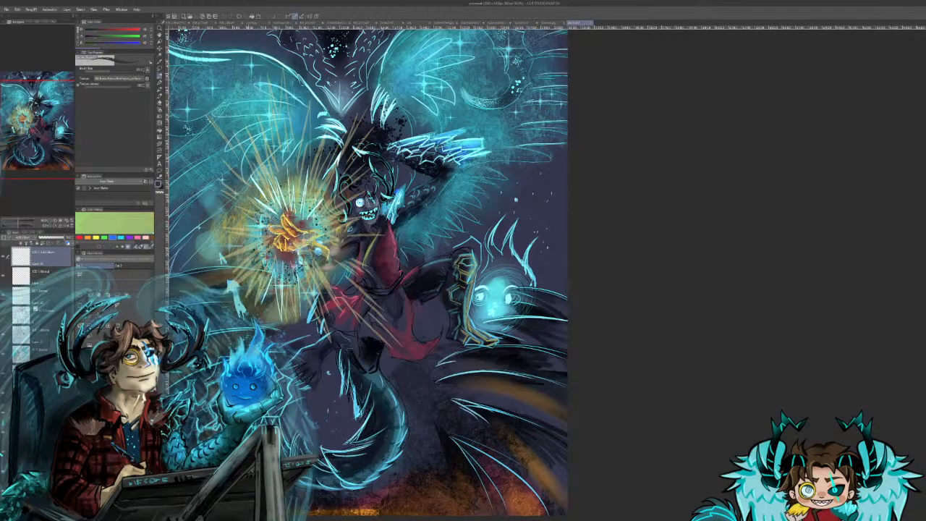
drag(326, 217, 364, 267)
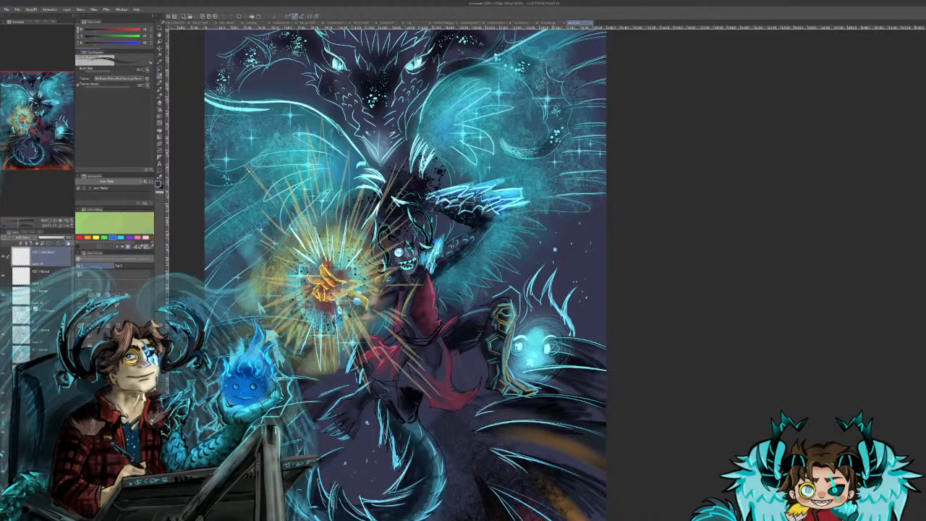
Step: Look through the other open artworks and close the blue-haired character painting and the red-caped character sheet
click(532, 24)
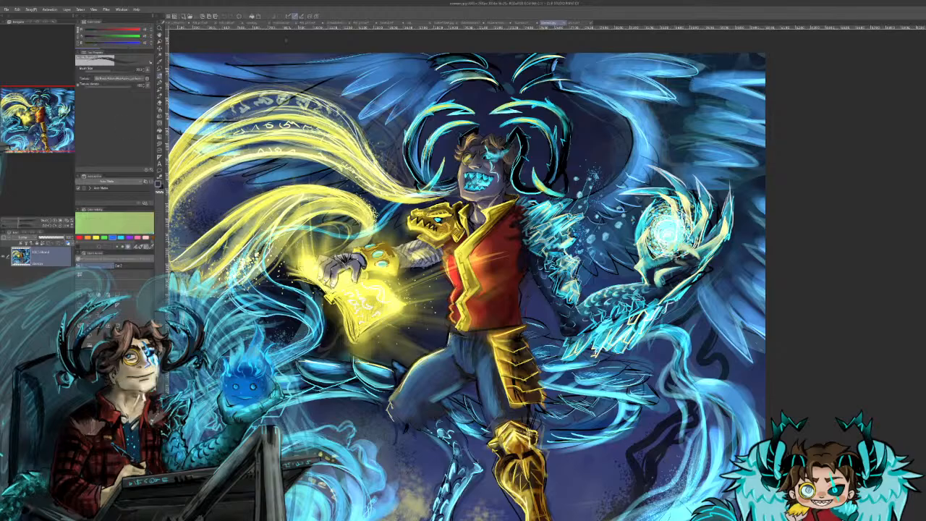
click(226, 24)
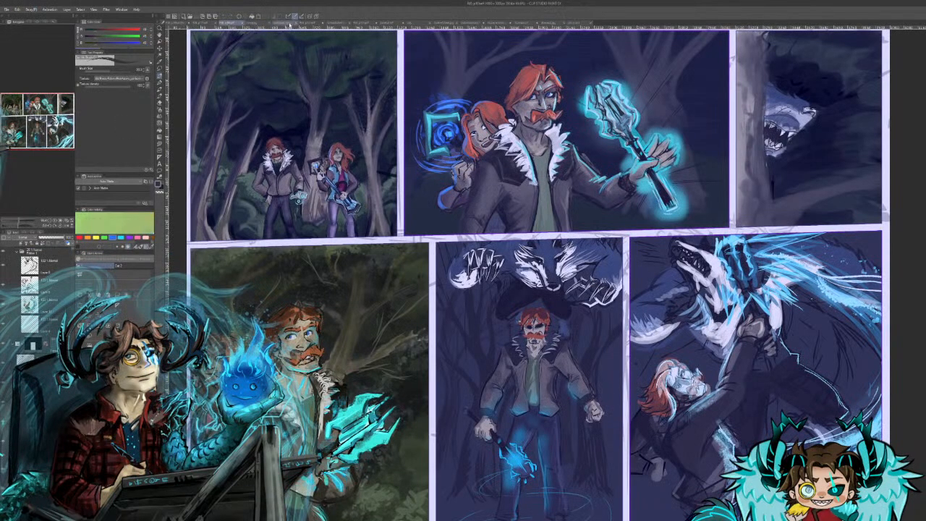
click(418, 24)
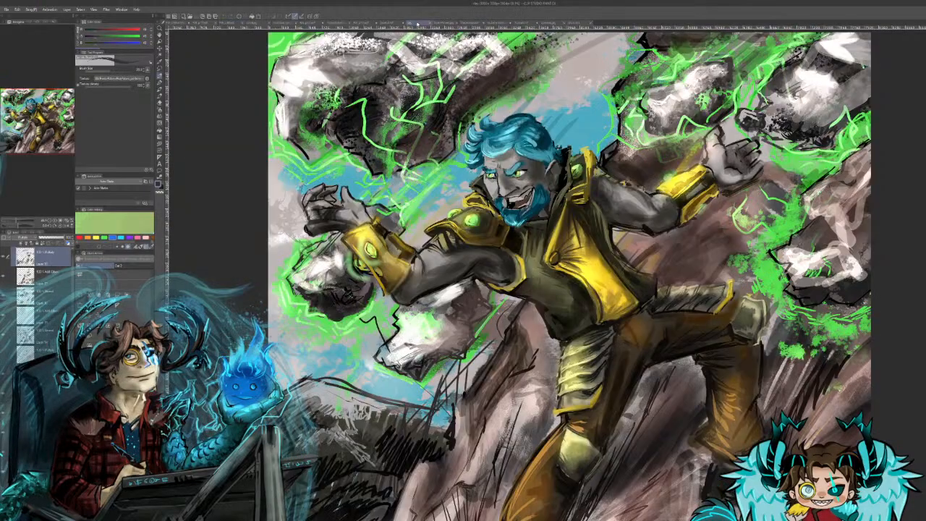
click(431, 24)
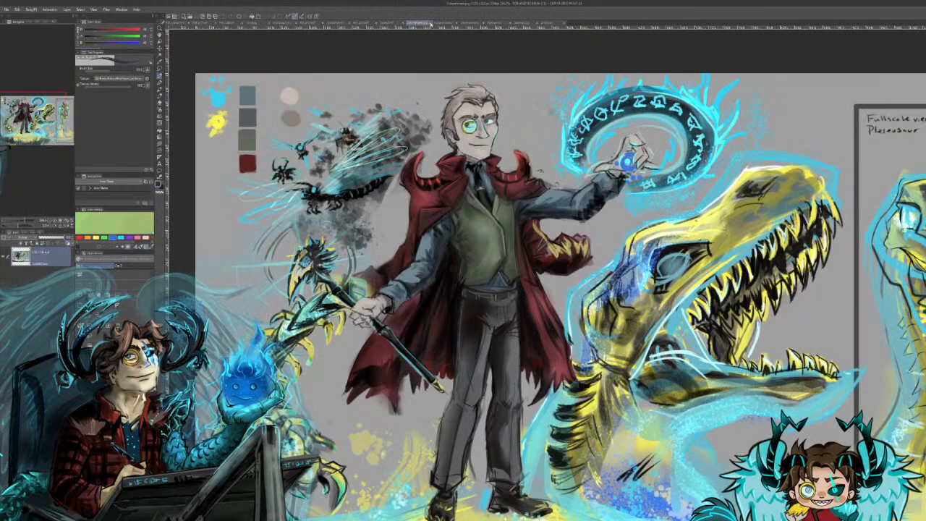
click(431, 24)
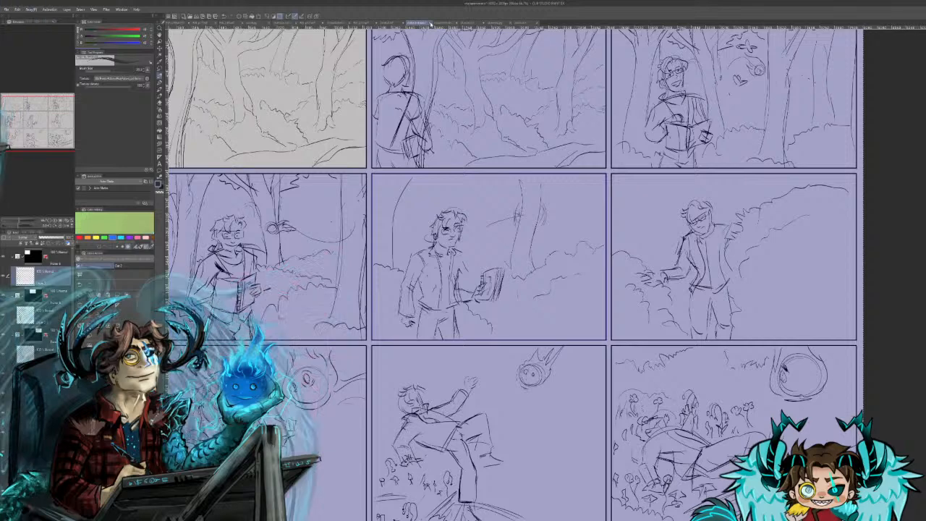
Step: Compare the flower-bed and forest storyboard pages and return to the enlarged forest drawing
click(440, 25)
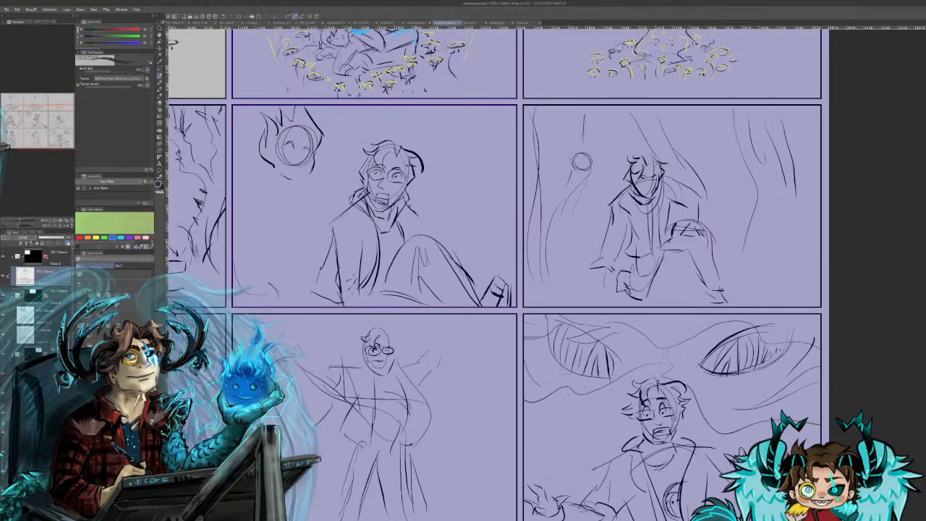
click(412, 25)
click(472, 25)
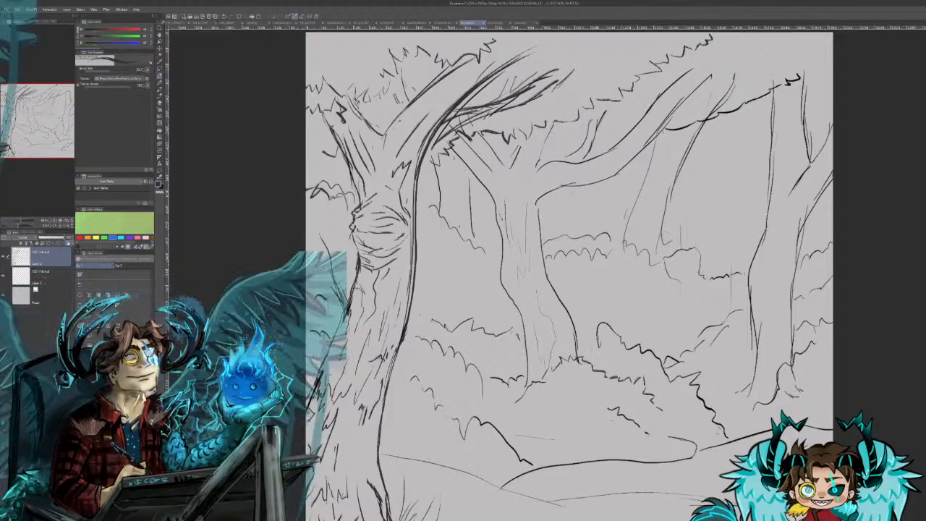
Step: Add a layer beneath the sketch and fill a full-width rectangle over the lower forest area with dark green
click(46, 275)
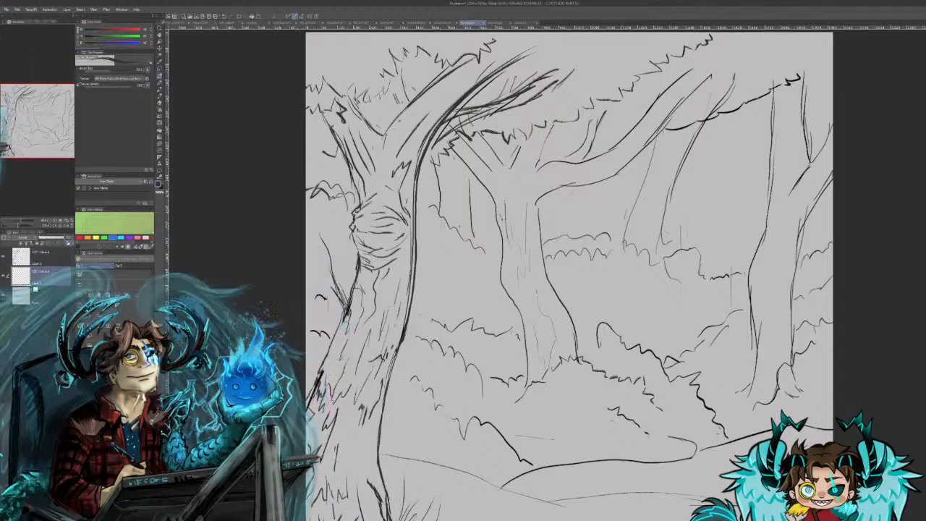
key(ctrl+shift+n)
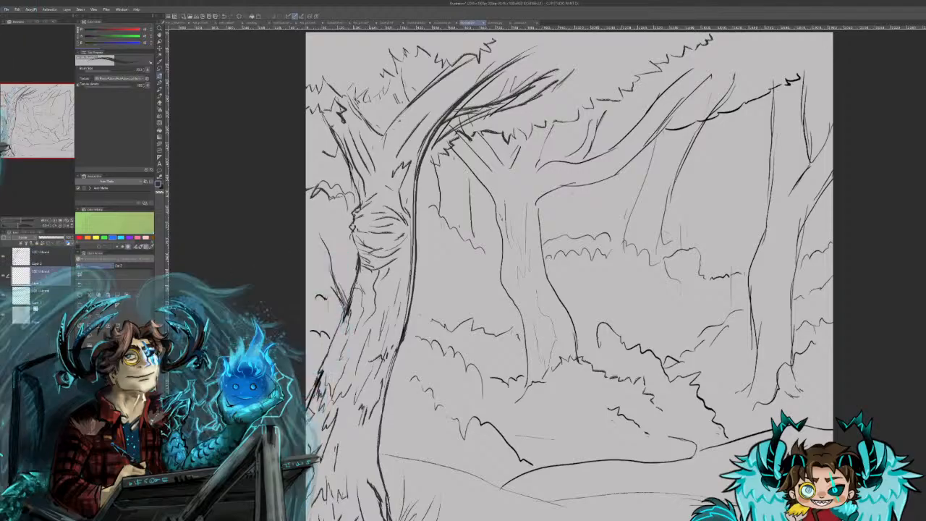
click(45, 294)
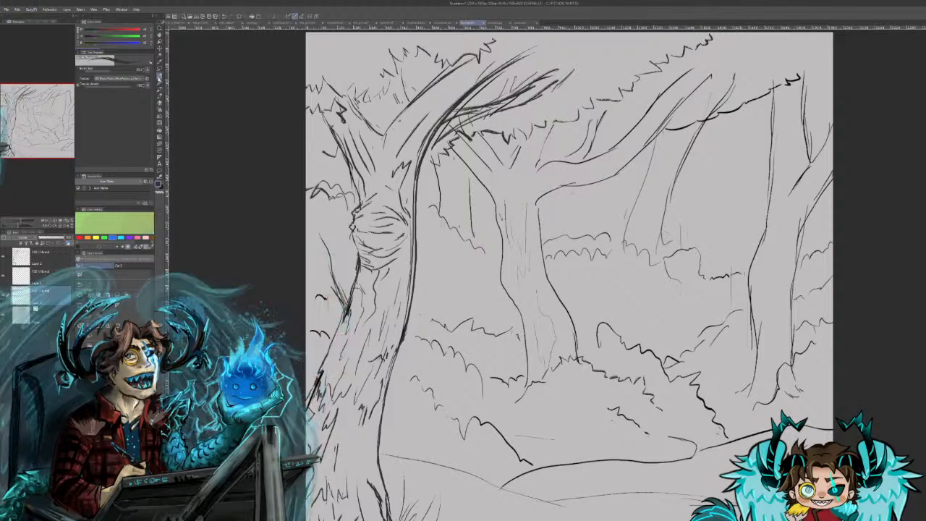
key(m)
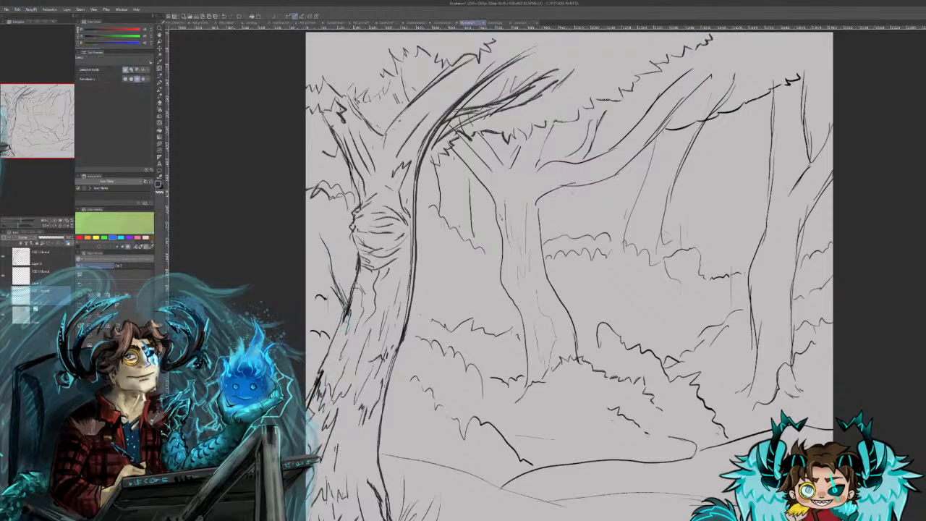
drag(275, 206, 846, 508)
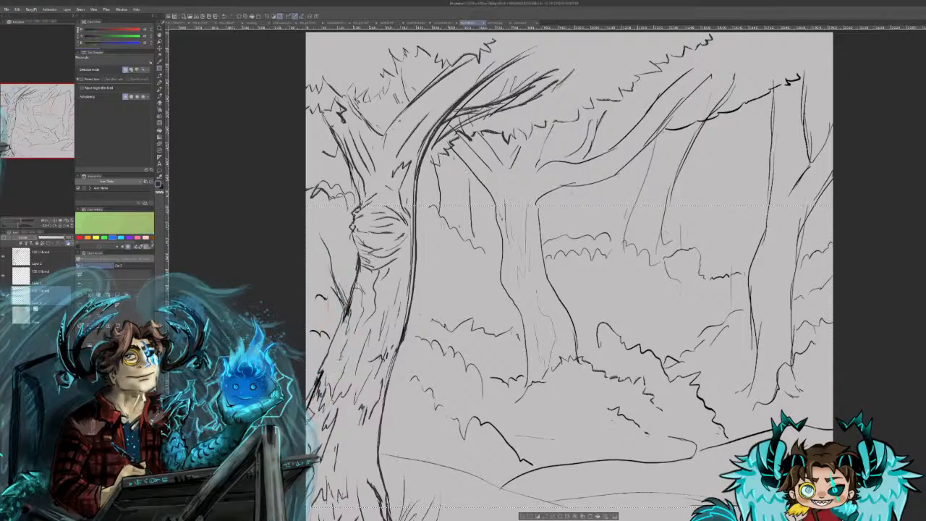
click(598, 516)
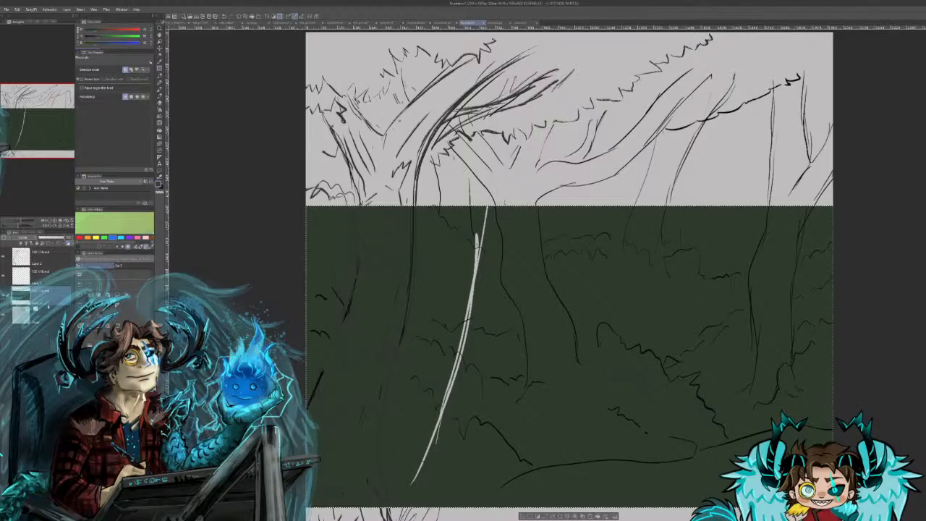
Step: Deselect the green area and erase the long white stroke crossing it on the top sketch layer
click(47, 316)
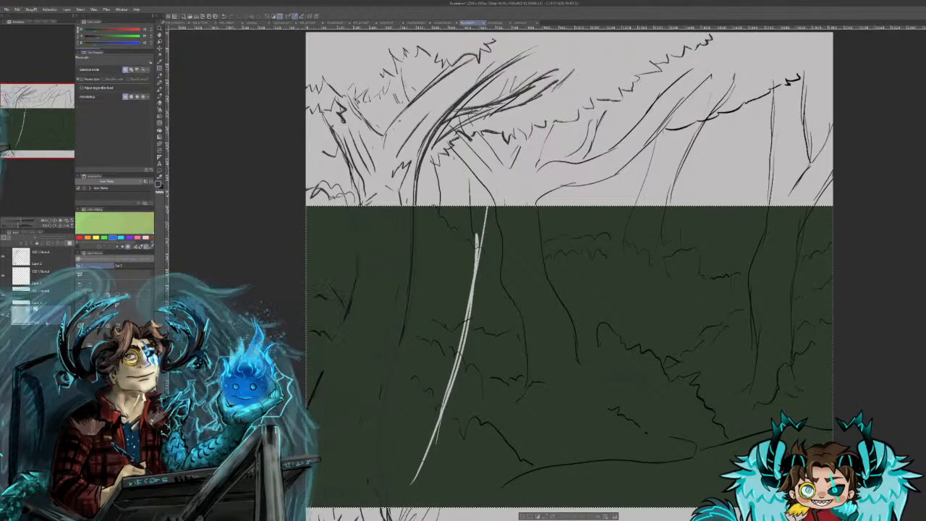
click(46, 296)
click(46, 277)
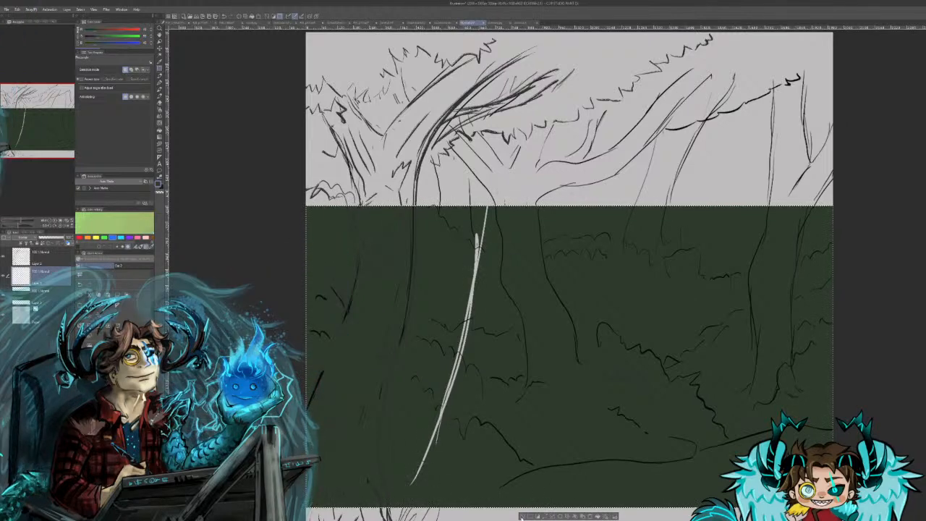
click(522, 517)
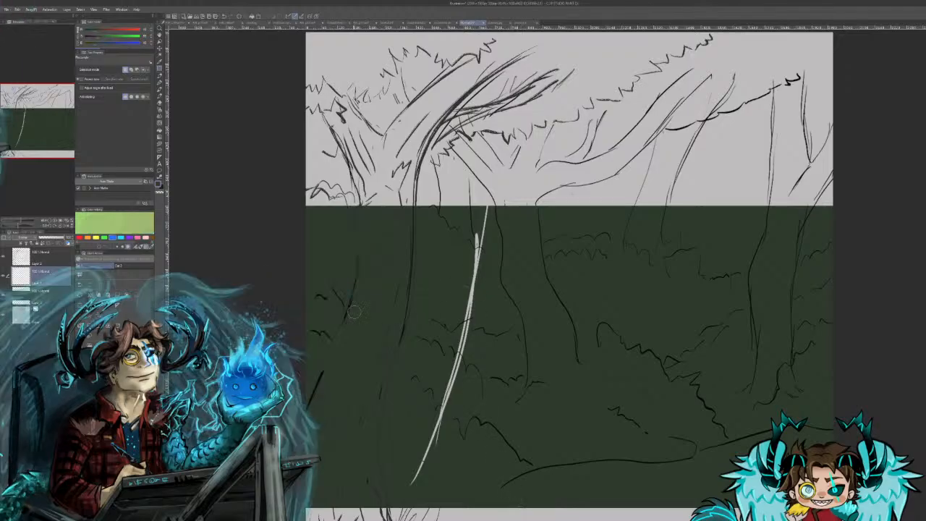
click(40, 251)
drag(463, 337, 491, 207)
drag(465, 340, 429, 447)
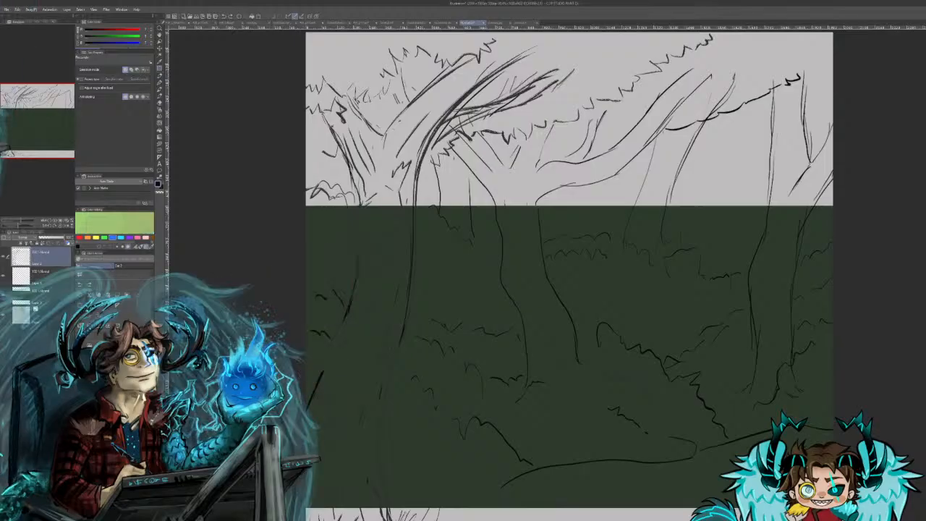
Step: Airbrush a bright light-blue sky beneath the sketch across the upper forest, fading softly into the dark green ground
click(116, 238)
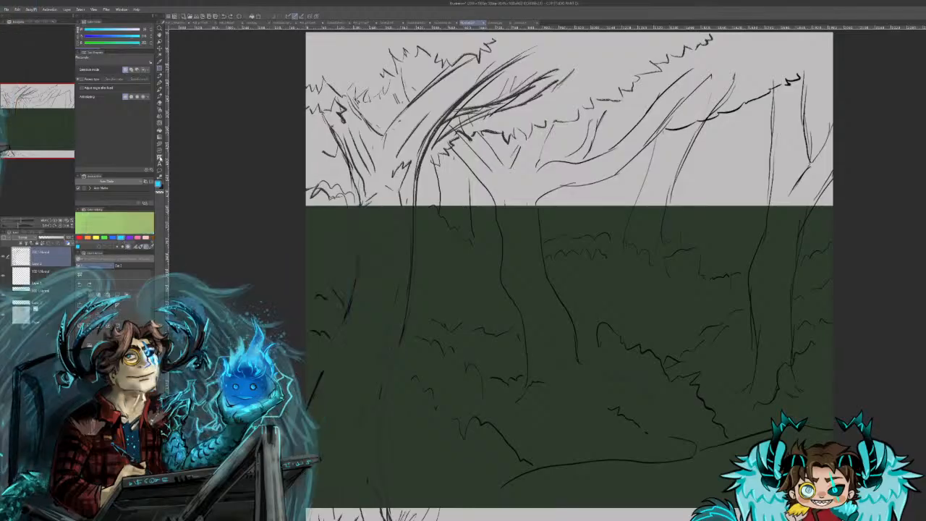
click(160, 110)
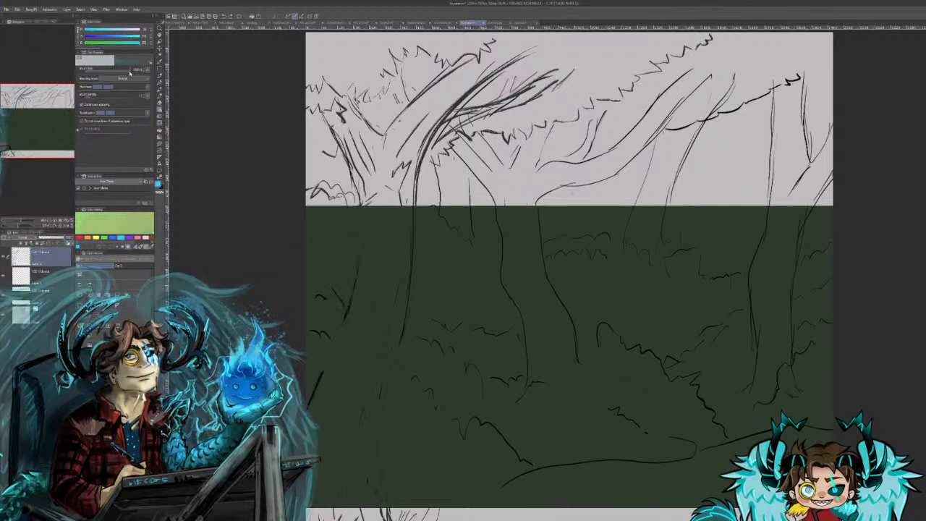
mouse_move(340, 123)
mouse_down()
mouse_move(362, 108)
mouse_move(402, 134)
mouse_move(579, 123)
mouse_move(745, 166)
mouse_move(756, 188)
mouse_move(470, 150)
mouse_up()
key(ctrl+z)
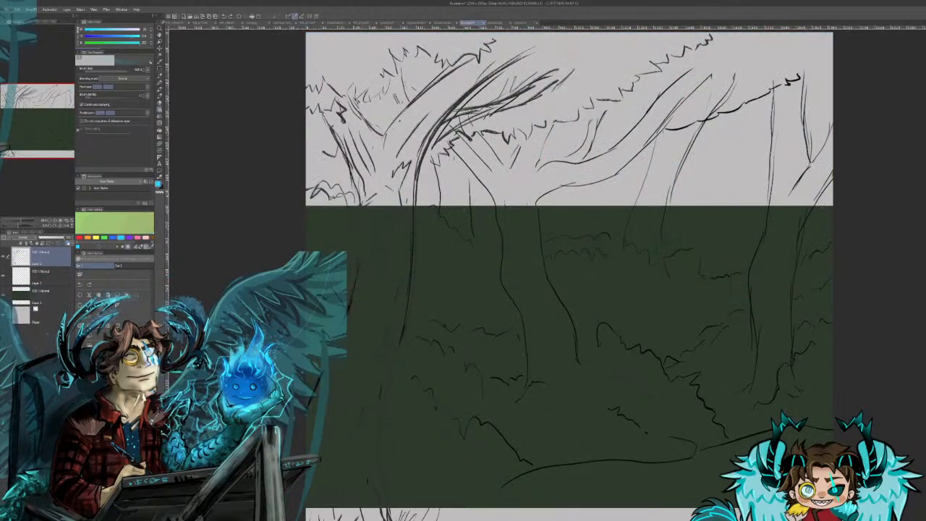
click(36, 299)
mouse_move(340, 86)
mouse_down()
mouse_move(318, 210)
mouse_move(330, 94)
mouse_move(724, 174)
mouse_move(796, 144)
mouse_move(710, 181)
mouse_move(380, 141)
mouse_move(311, 145)
mouse_up()
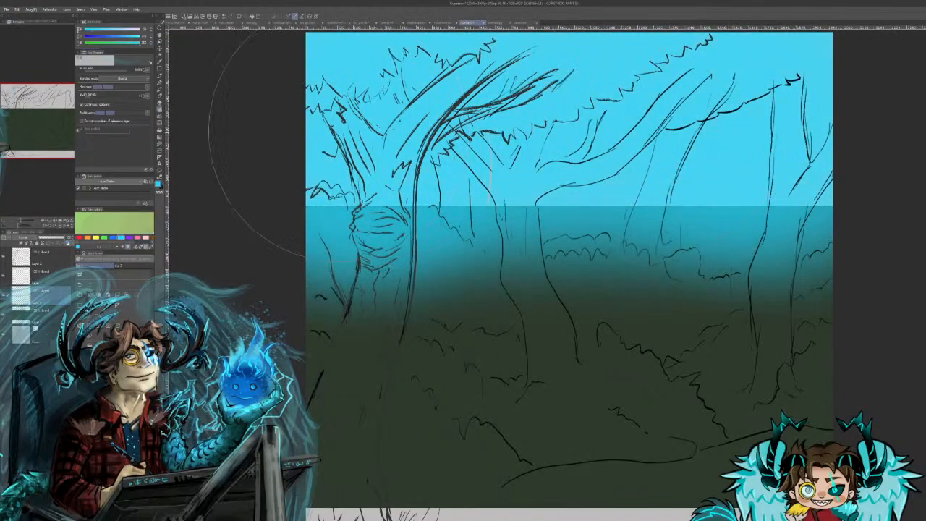
drag(630, 181, 796, 195)
mouse_move(652, 268)
mouse_down()
mouse_move(557, 264)
mouse_move(453, 281)
mouse_up()
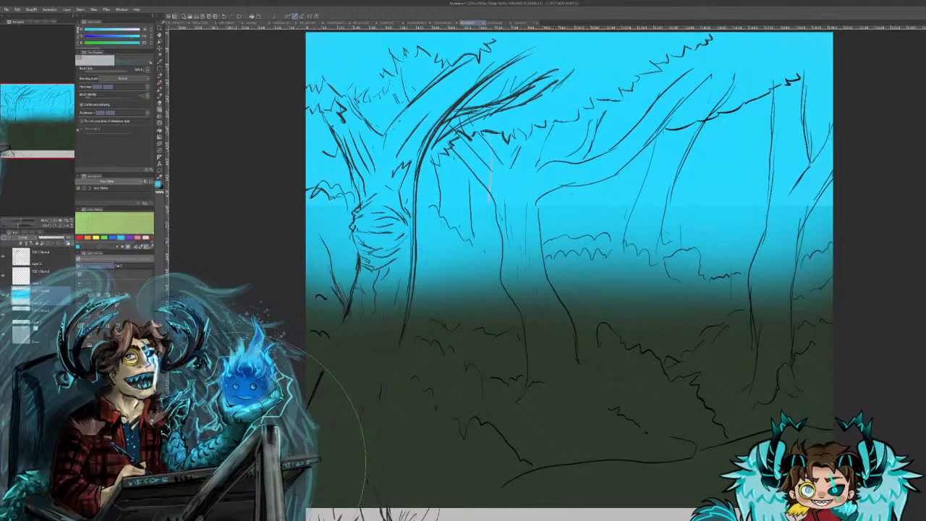
click(43, 255)
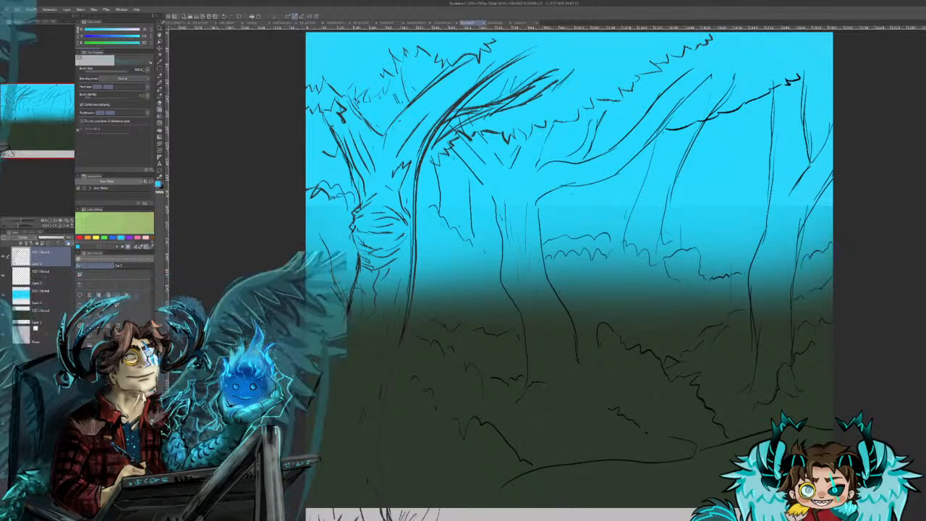
double_click(158, 187)
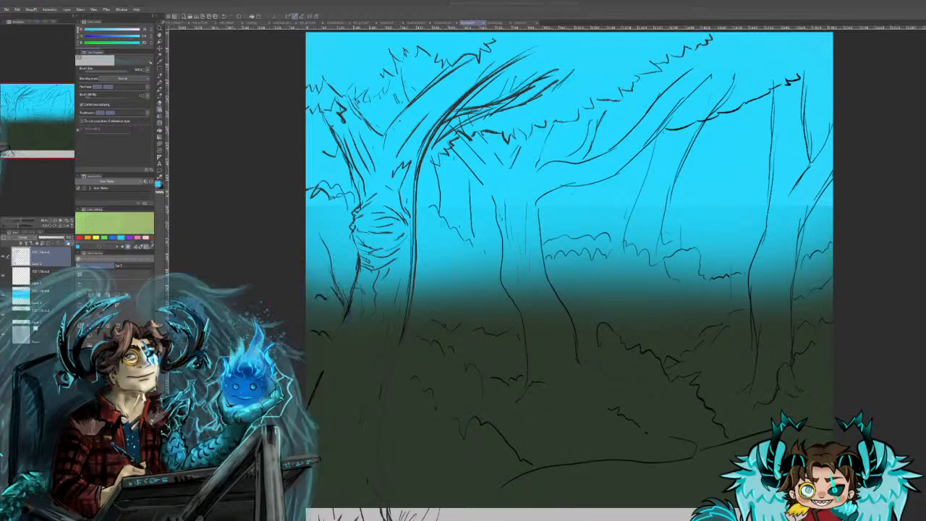
key(Return)
mouse_move(339, 256)
mouse_down()
mouse_move(377, 207)
mouse_move(517, 187)
mouse_move(642, 208)
mouse_move(826, 197)
mouse_move(671, 212)
mouse_up()
mouse_move(462, 254)
mouse_down()
mouse_move(310, 258)
mouse_move(811, 247)
mouse_move(818, 215)
mouse_up()
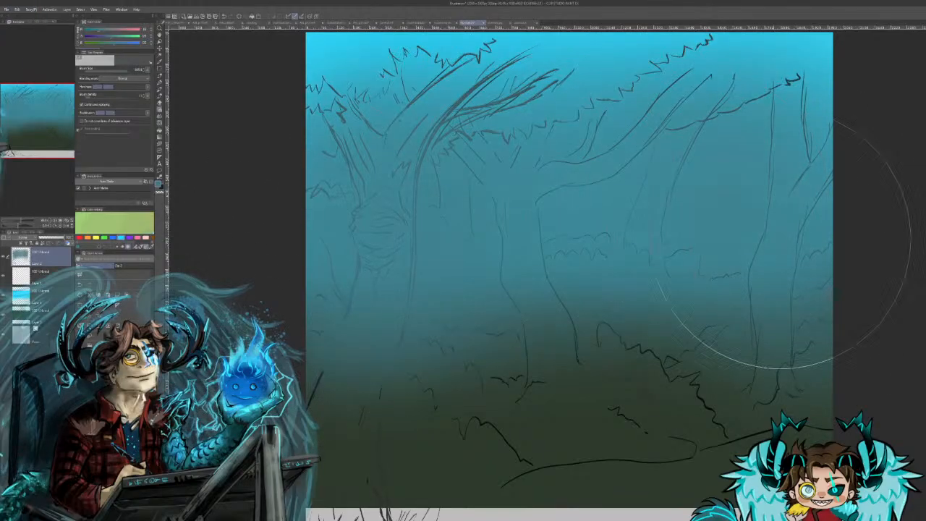
mouse_move(380, 520)
mouse_down()
mouse_move(377, 502)
mouse_move(389, 511)
mouse_move(393, 501)
mouse_up()
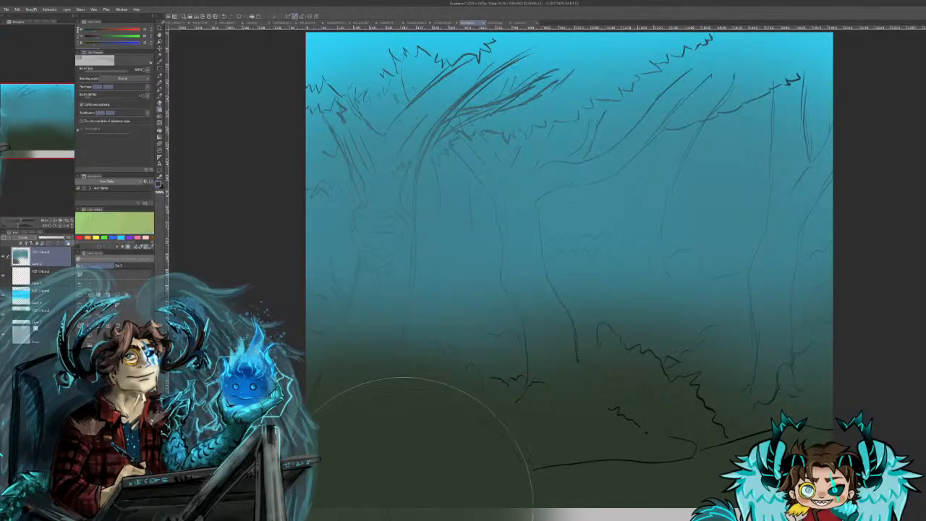
key(ctrl+z)
key(ctrl+z)
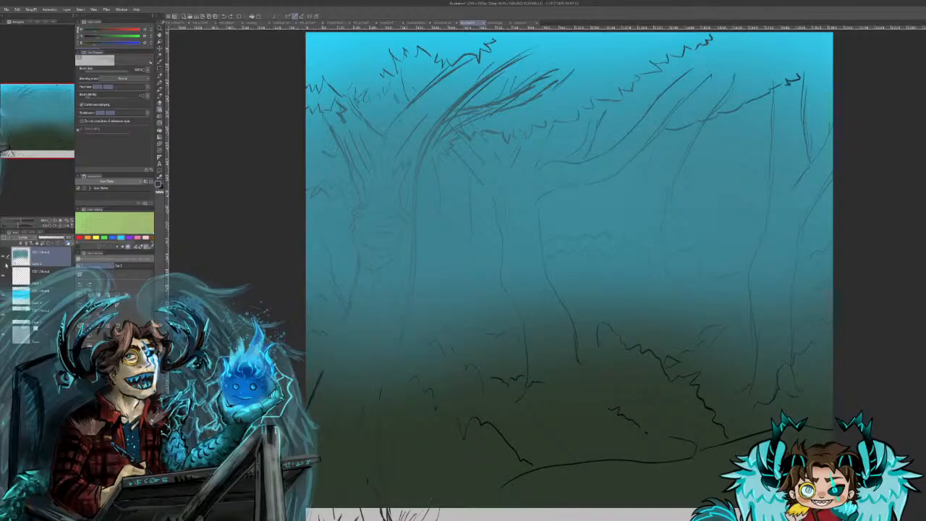
click(3, 257)
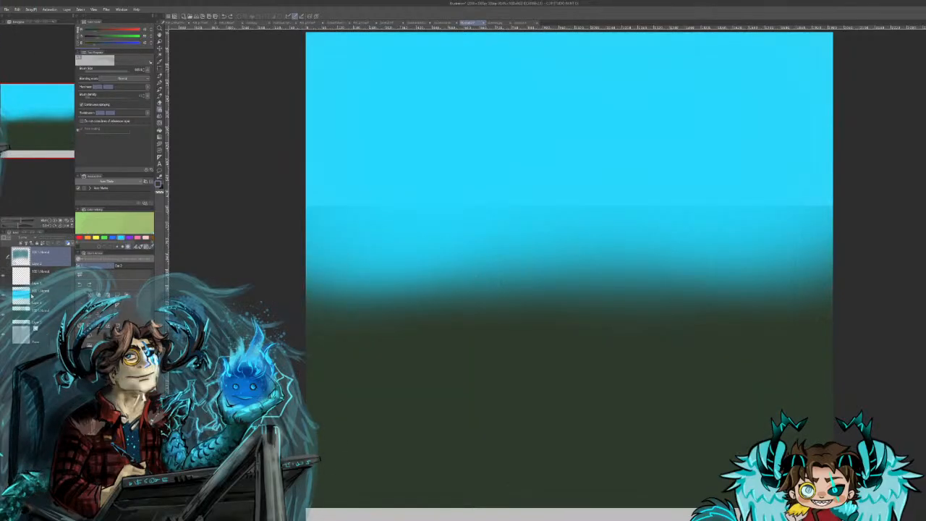
click(3, 257)
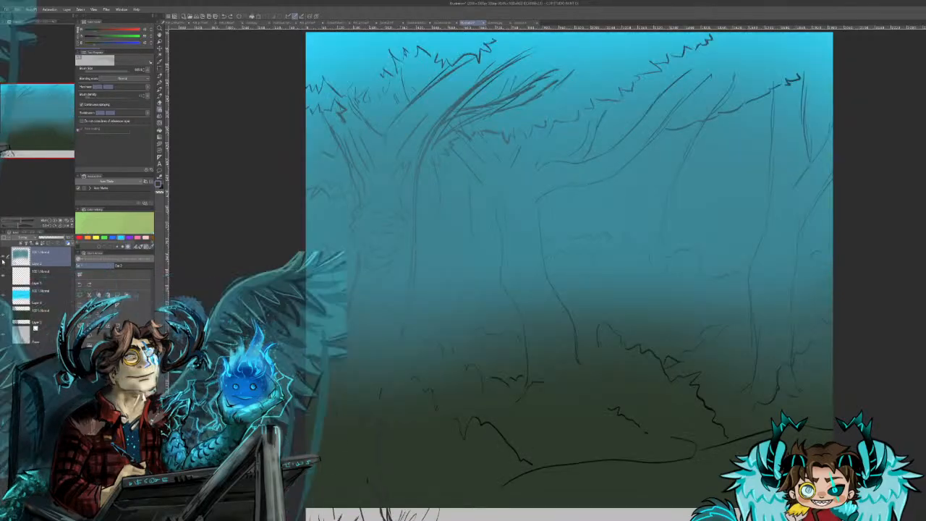
key(ctrl+z)
key(ctrl+z)
key(ctrl+z)
key(ctrl+z)
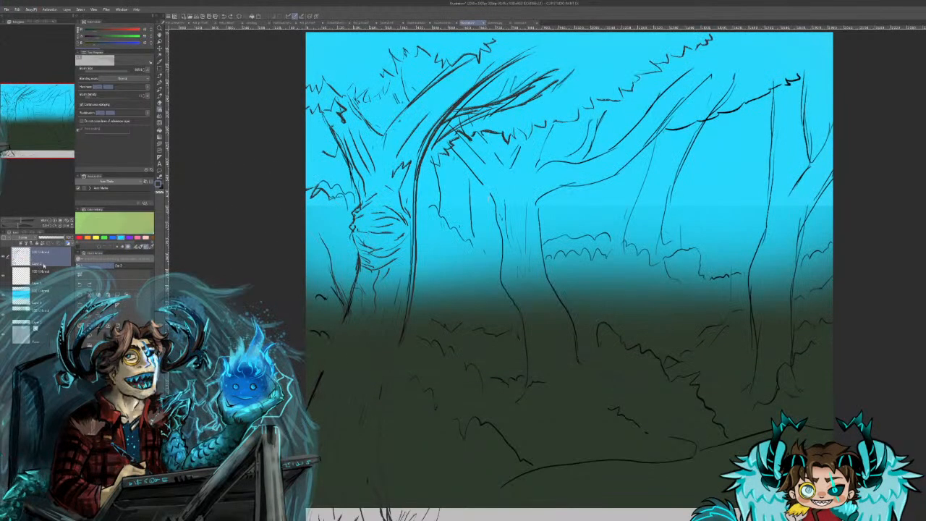
Step: Add a new layer, airbrush a muted teal haze over the whole forest, and move the layer beneath the sketch
key(ctrl+shift+n)
mouse_move(351, 192)
mouse_down()
mouse_move(368, 183)
mouse_move(333, 203)
mouse_up()
key(ctrl+z)
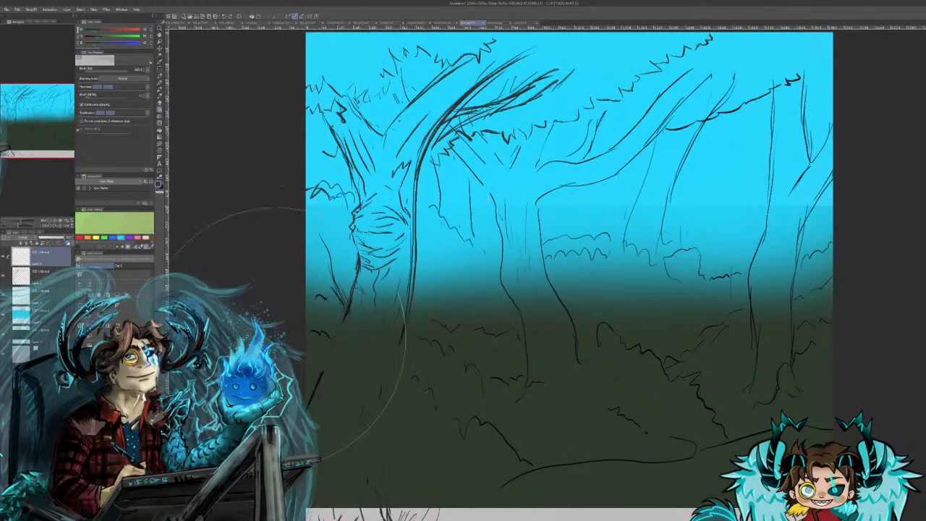
click(159, 184)
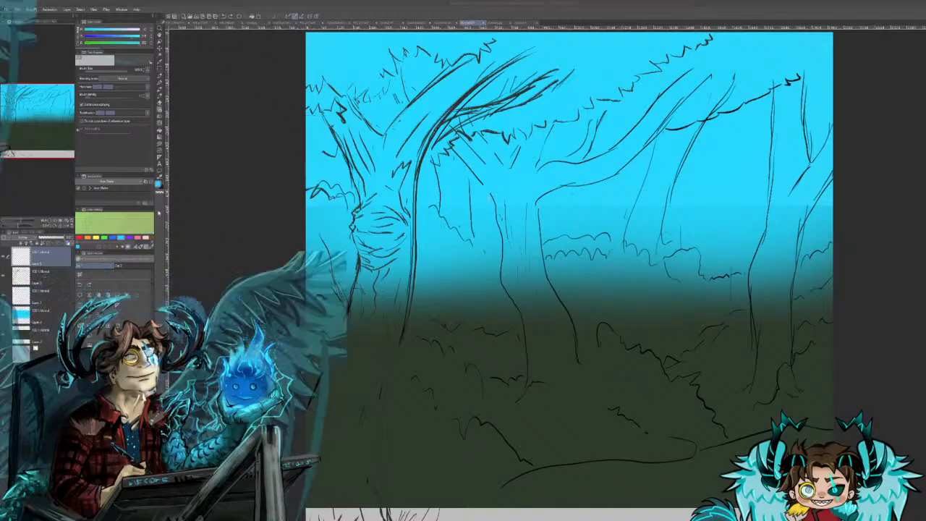
mouse_move(362, 326)
mouse_down()
mouse_move(290, 206)
mouse_move(311, 206)
mouse_move(315, 145)
mouse_move(601, 144)
mouse_move(738, 159)
mouse_move(733, 273)
mouse_up()
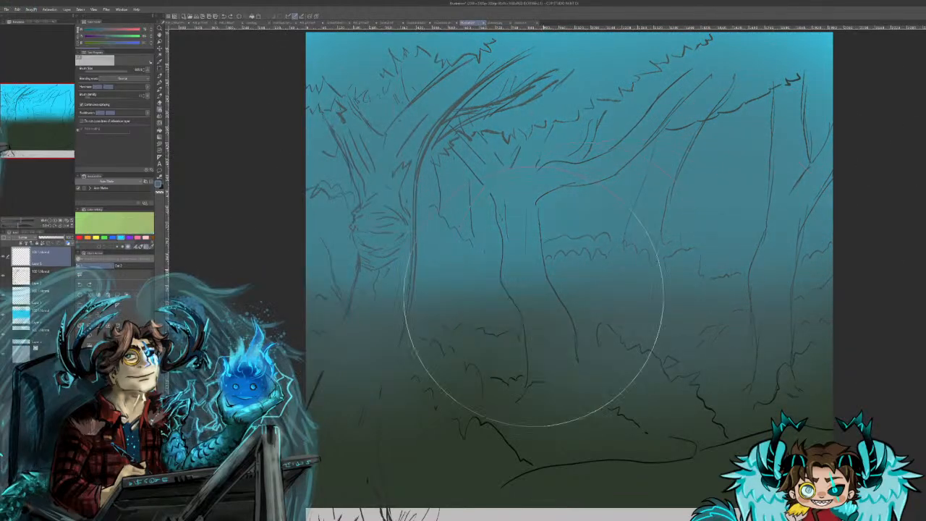
mouse_move(557, 100)
mouse_down()
mouse_move(853, 105)
mouse_move(817, 117)
mouse_move(827, 329)
mouse_move(842, 405)
mouse_up()
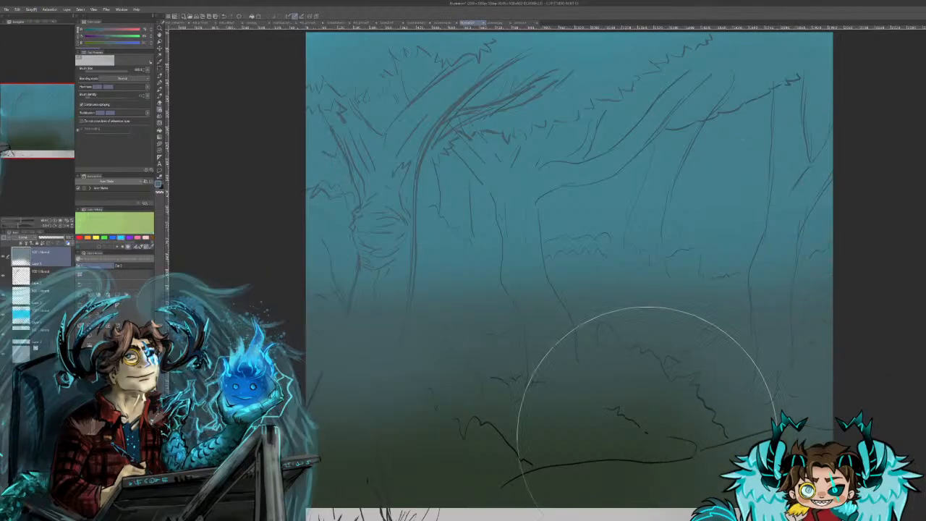
drag(387, 499, 698, 499)
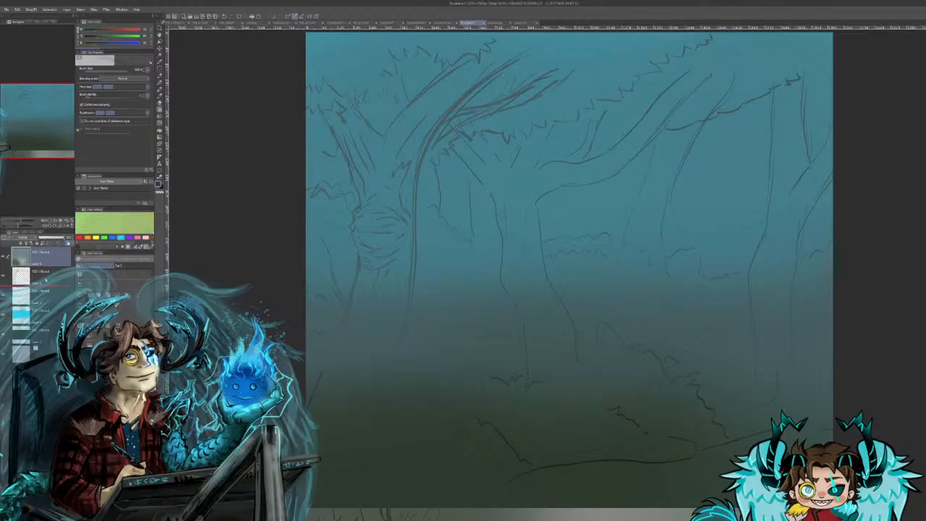
drag(29, 255, 29, 275)
Step: Airbrush dark green over the ground and up both sides of the forest beneath the sketch, tinting the lower path muted teal
mouse_move(352, 520)
mouse_down()
mouse_move(368, 500)
mouse_move(386, 516)
mouse_move(689, 499)
mouse_move(751, 516)
mouse_up()
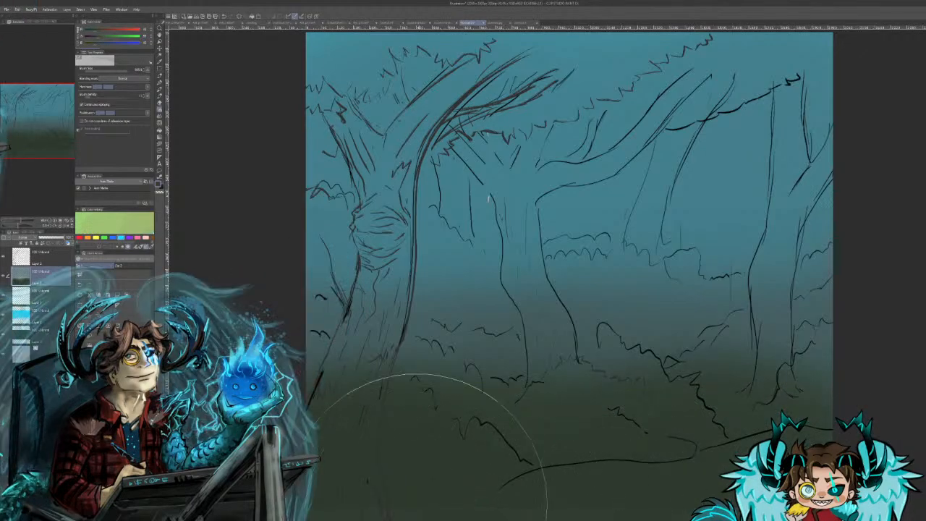
mouse_move(325, 476)
mouse_down()
mouse_move(401, 437)
mouse_move(389, 436)
mouse_move(360, 345)
mouse_move(331, 321)
mouse_move(398, 432)
mouse_up()
mouse_move(490, 408)
mouse_down()
mouse_move(574, 372)
mouse_move(609, 393)
mouse_move(707, 382)
mouse_move(807, 353)
mouse_move(782, 377)
mouse_move(799, 474)
mouse_up()
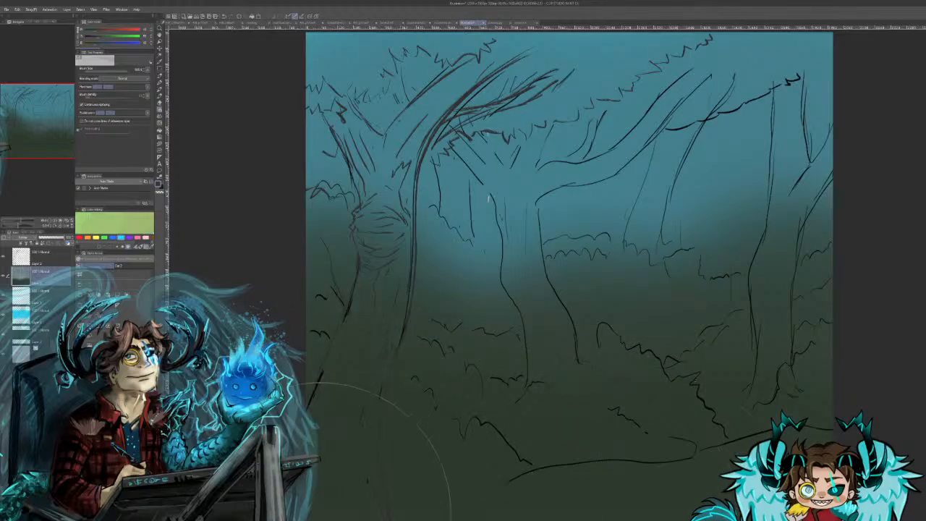
drag(25, 140, 26, 143)
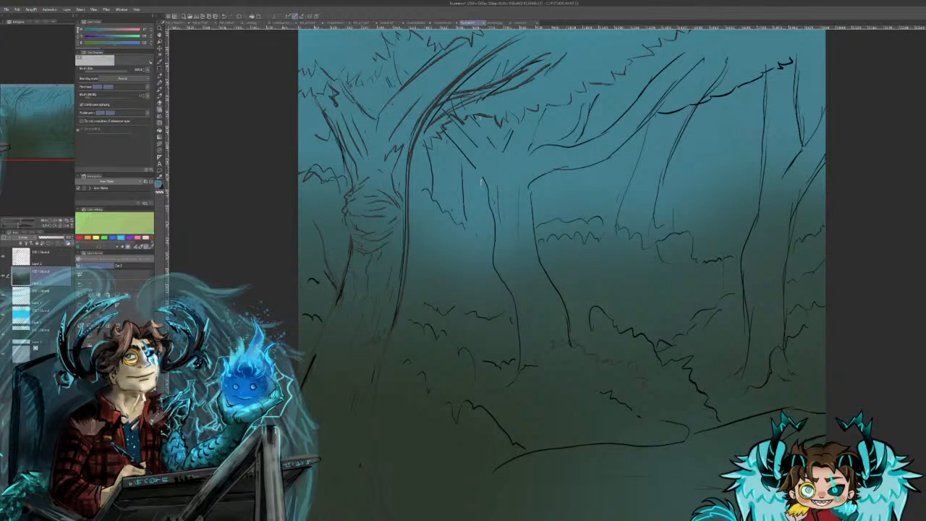
mouse_move(26, 156)
mouse_down()
mouse_move(23, 142)
mouse_move(22, 163)
mouse_move(24, 155)
mouse_up()
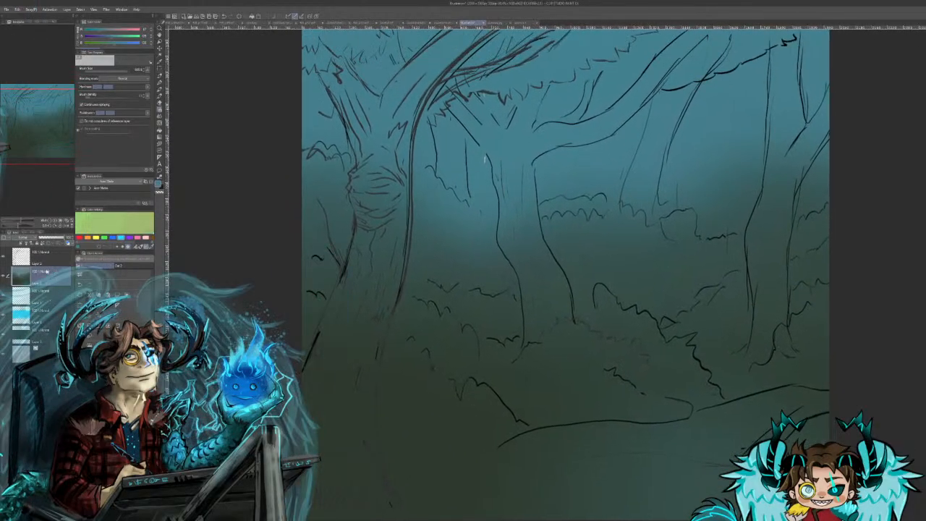
Step: Retrace the large foreground tree's trunk outline on the sketch layer with a textured brush in the sampled dark line color
click(43, 254)
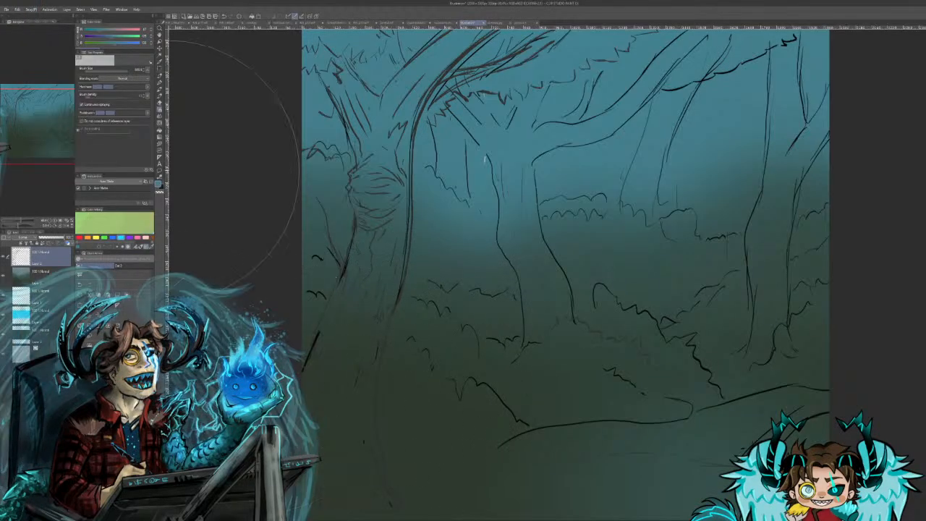
click(160, 76)
alt+click(314, 340)
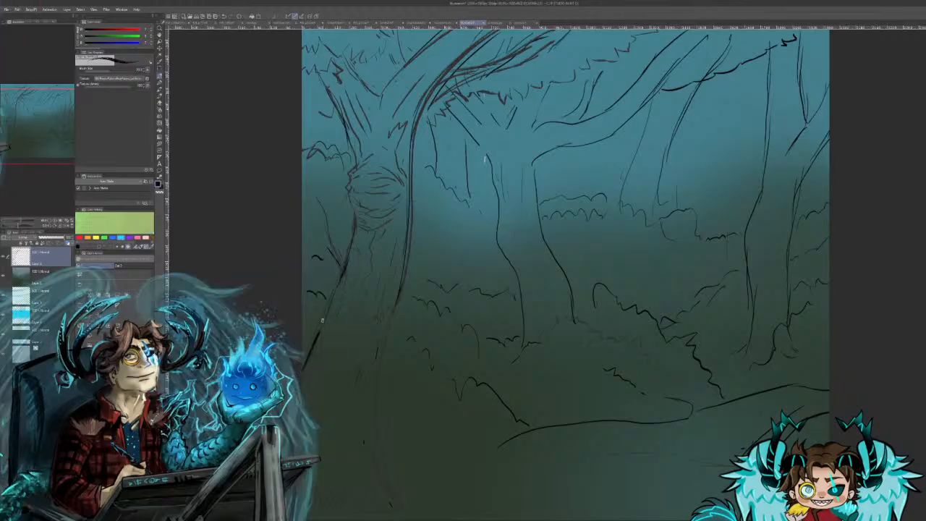
mouse_move(382, 423)
mouse_down()
mouse_move(383, 478)
mouse_move(371, 359)
mouse_up()
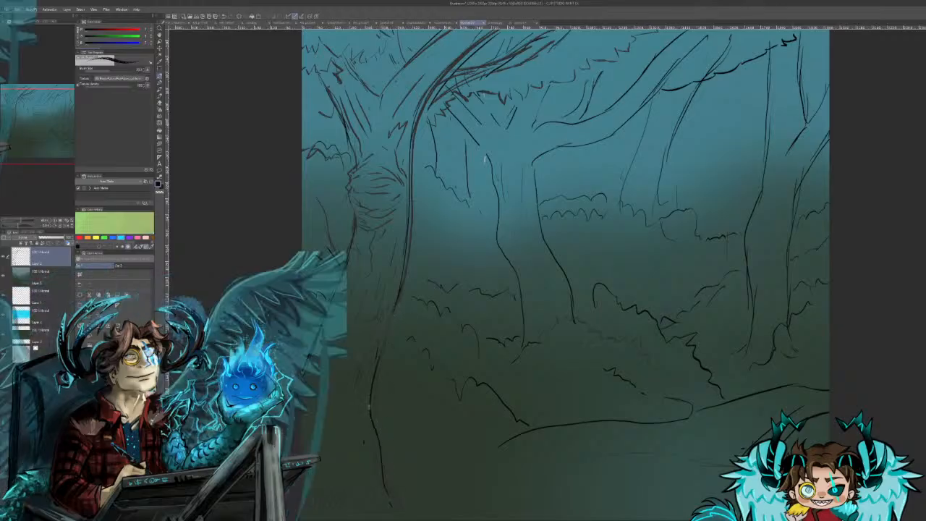
mouse_move(392, 325)
mouse_down()
mouse_move(407, 278)
mouse_move(416, 128)
mouse_up()
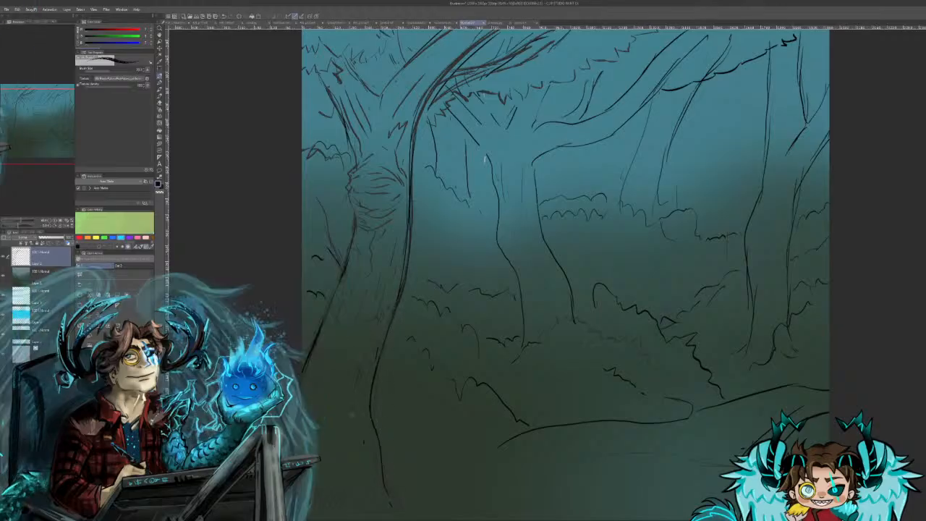
Step: Sketch grass tufts around the base of the foreground tree and darken the bush outline between the middle trees
drag(343, 507, 355, 477)
mouse_move(326, 509)
mouse_down()
mouse_move(322, 501)
mouse_move(358, 495)
mouse_up()
mouse_move(407, 440)
mouse_down()
mouse_move(390, 482)
mouse_move(386, 471)
mouse_move(426, 469)
mouse_up()
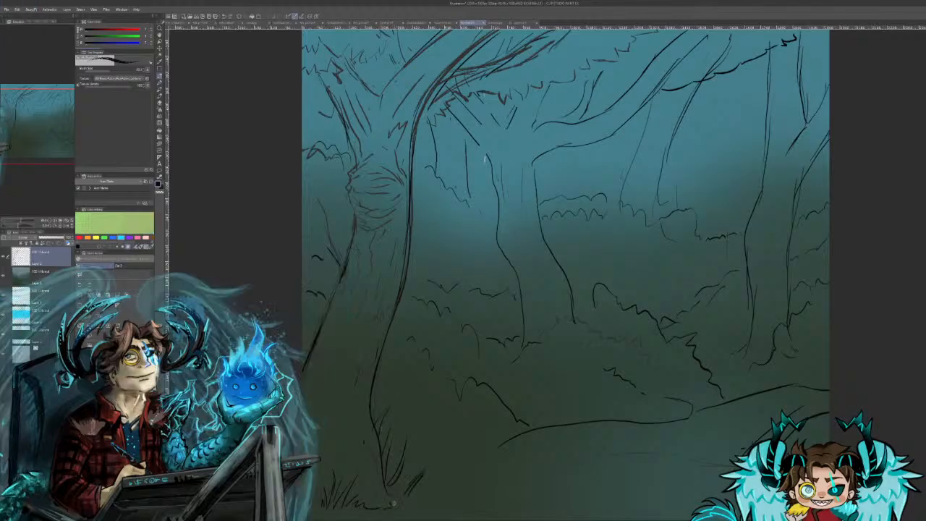
drag(397, 490, 438, 449)
drag(322, 486, 333, 423)
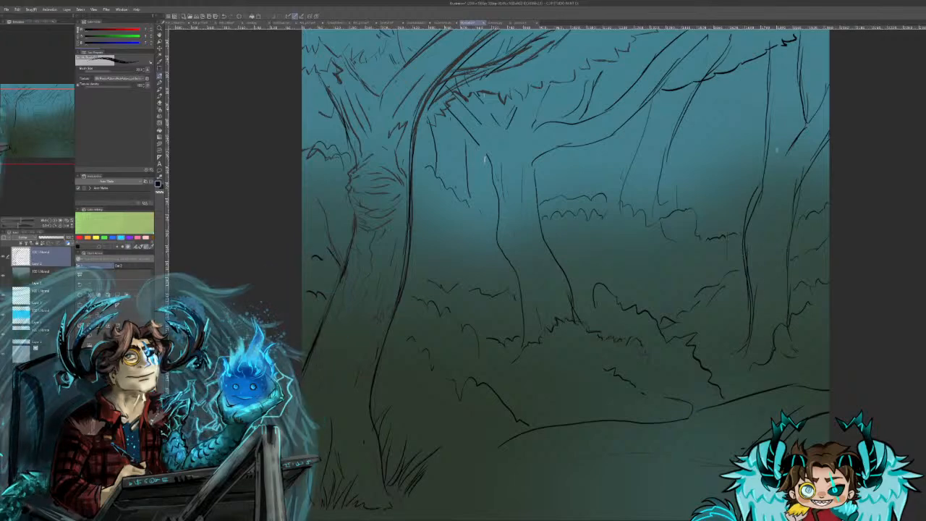
Step: Strengthen the trunk line of the background tree near the forest's right edge and draw thin branches forking from its top
drag(764, 174, 760, 71)
key(ctrl+z)
mouse_move(764, 118)
mouse_down()
mouse_move(739, 80)
mouse_move(769, 95)
mouse_up()
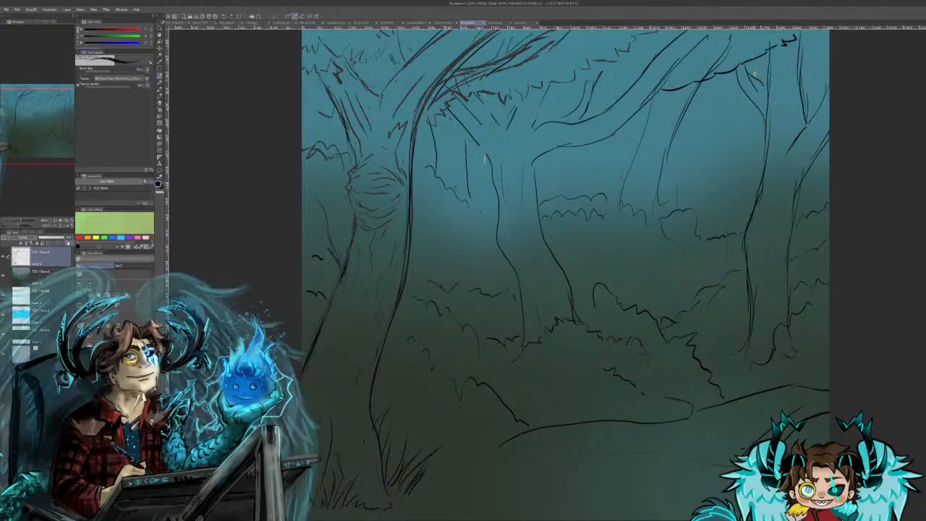
mouse_move(762, 125)
mouse_down()
mouse_move(724, 84)
mouse_move(741, 94)
mouse_up()
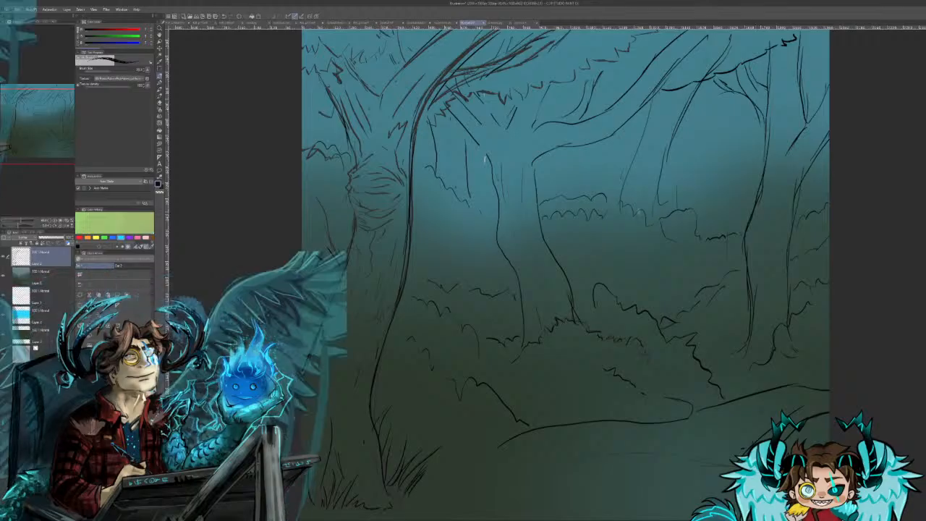
drag(695, 88, 663, 142)
key(ctrl+z)
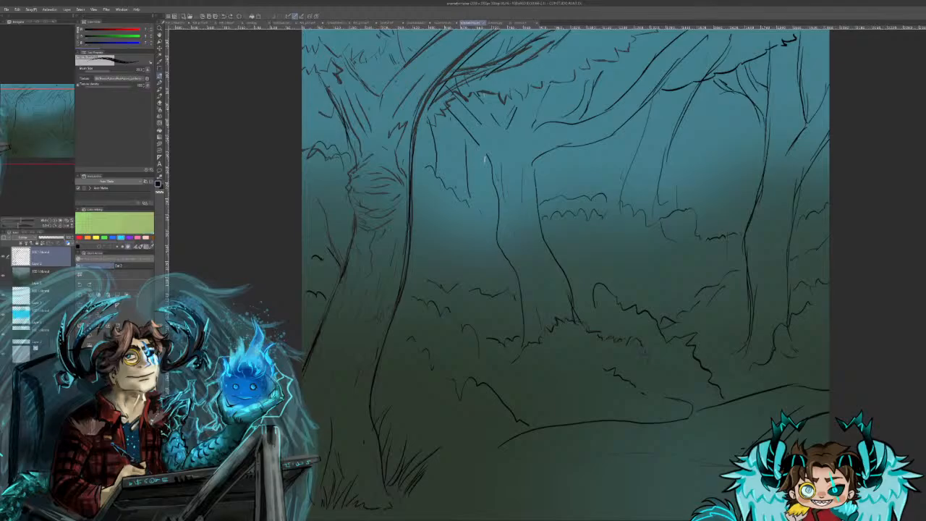
Step: Review the other open comic pages and the character design sheets for the mustached fighter and the moth-winged woman
click(363, 23)
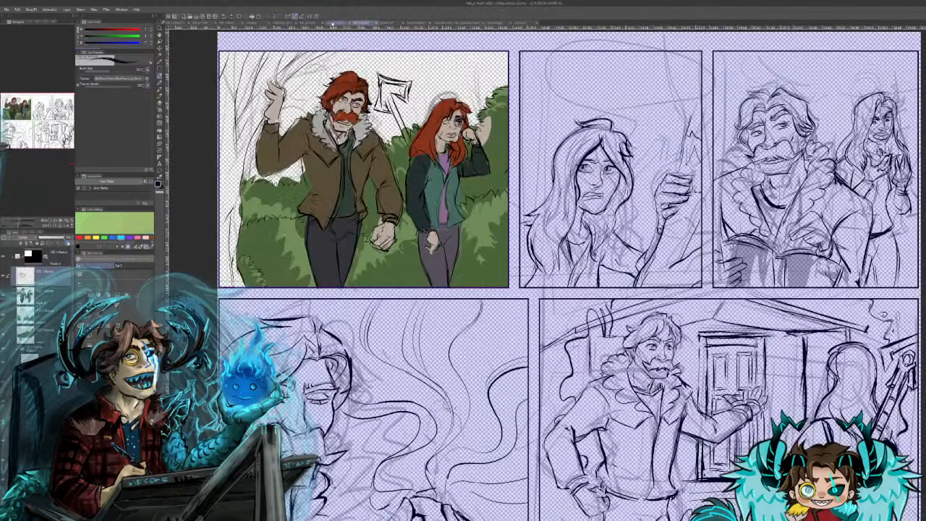
click(332, 25)
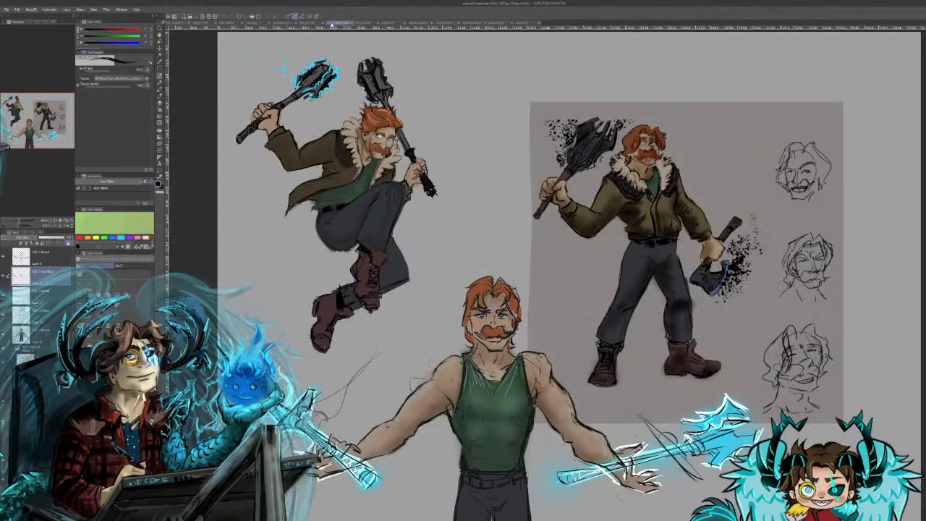
click(290, 23)
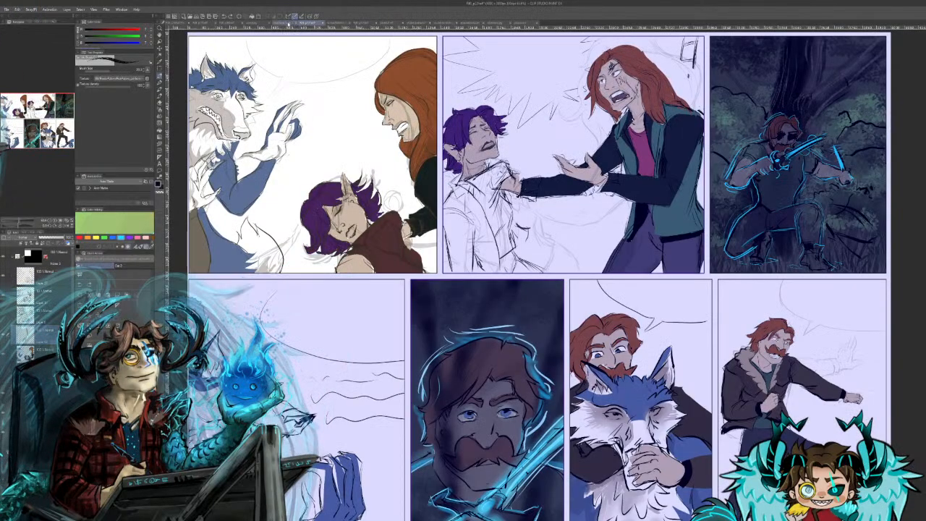
click(288, 24)
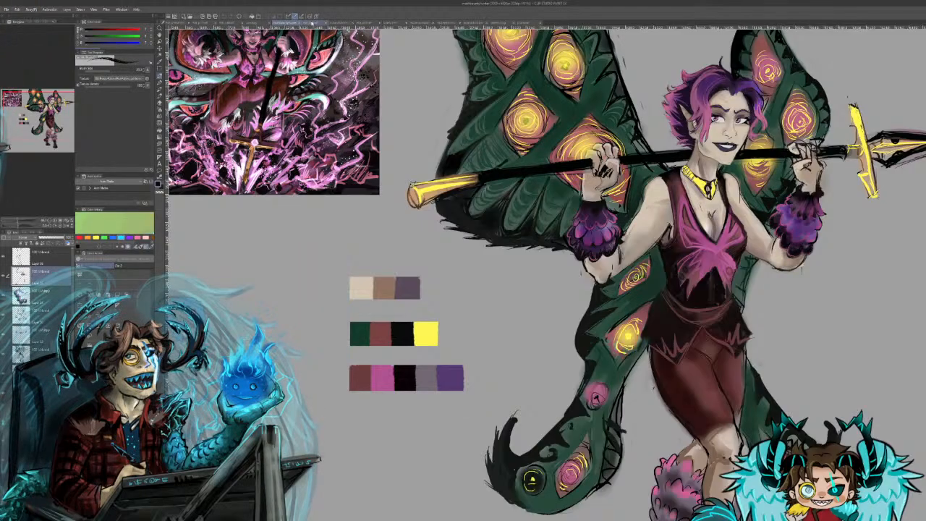
click(312, 24)
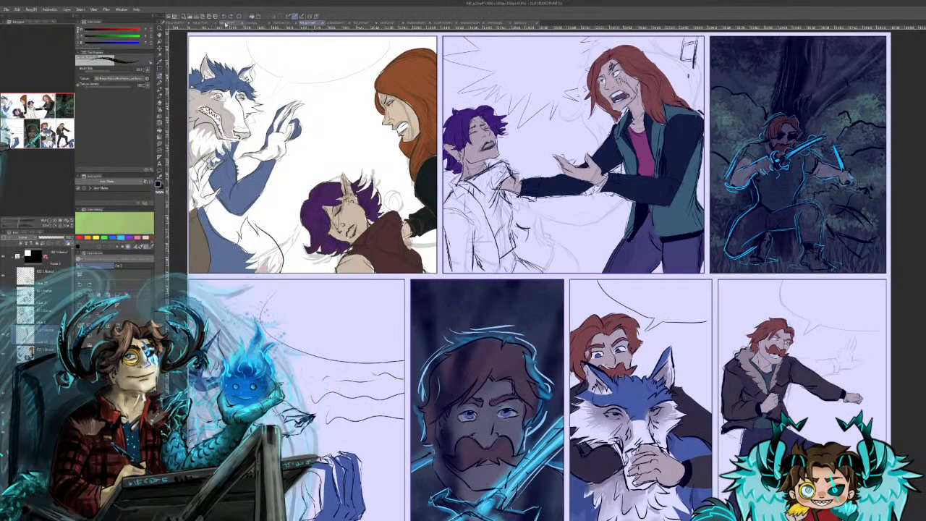
Step: Open the comic page with the "Do you?" panel and examine its dark forest fight, winged villain and sketched lower panels
click(253, 23)
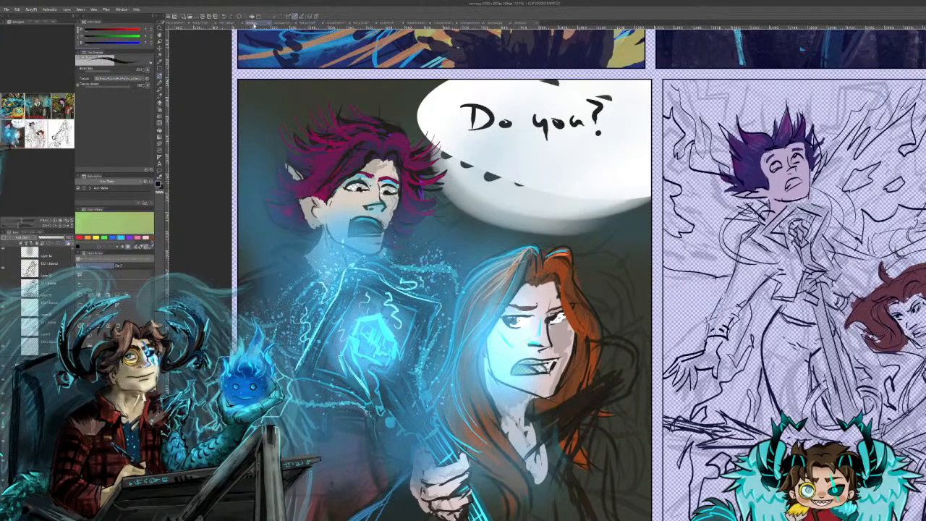
mouse_move(33, 111)
mouse_down()
mouse_move(44, 101)
mouse_move(31, 103)
mouse_move(54, 105)
mouse_move(44, 107)
mouse_up()
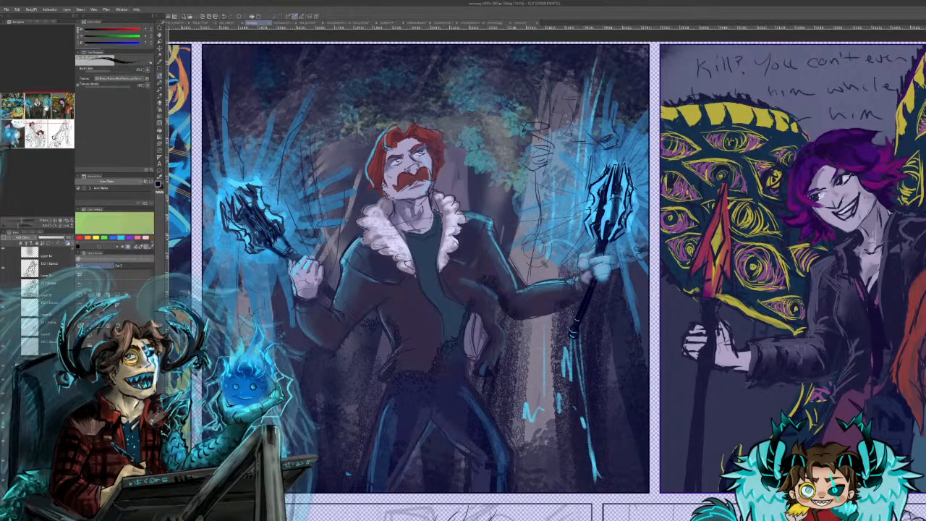
drag(44, 107, 40, 105)
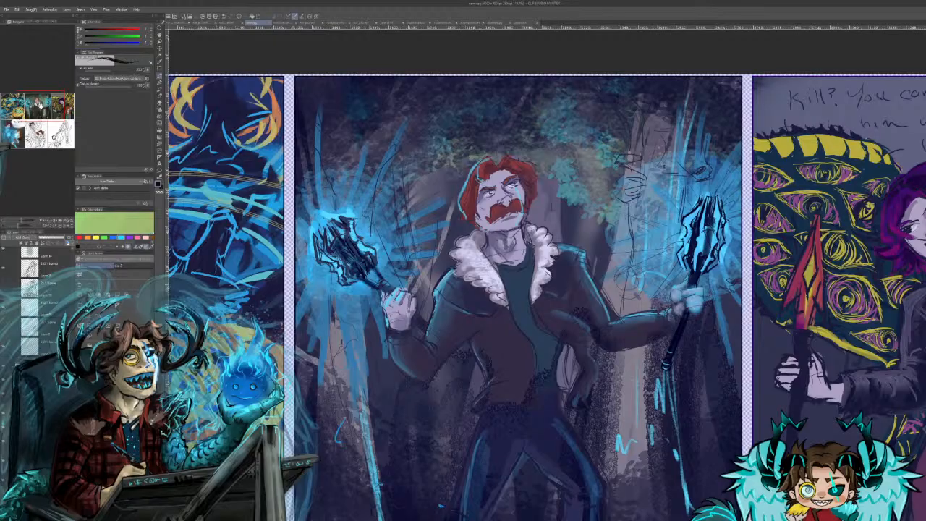
mouse_move(40, 105)
mouse_down()
mouse_move(13, 106)
mouse_move(60, 102)
mouse_move(47, 103)
mouse_up()
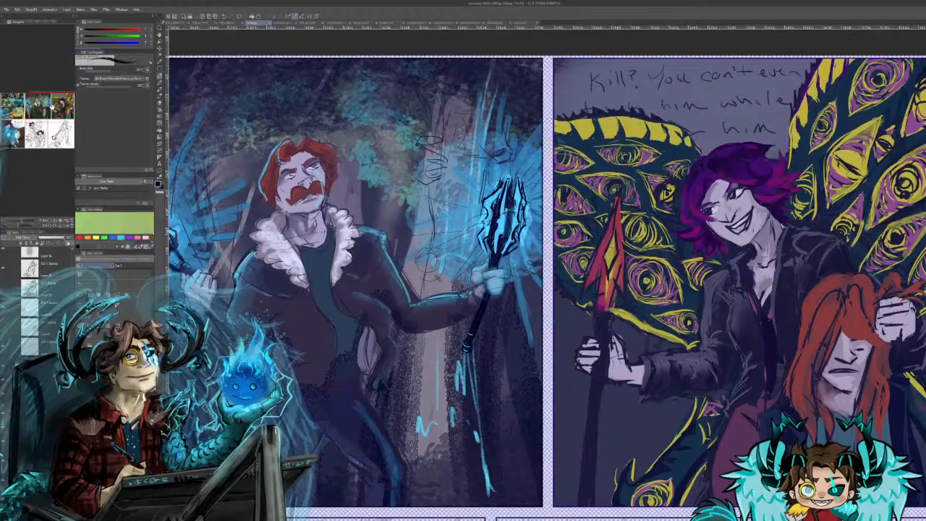
drag(52, 107, 21, 125)
mouse_move(54, 92)
mouse_down()
mouse_move(68, 109)
mouse_move(18, 131)
mouse_move(32, 132)
mouse_up()
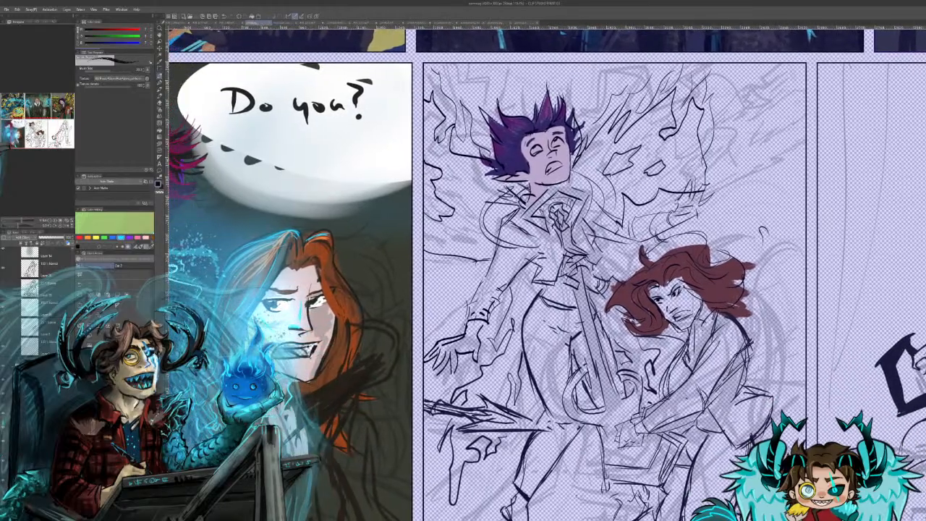